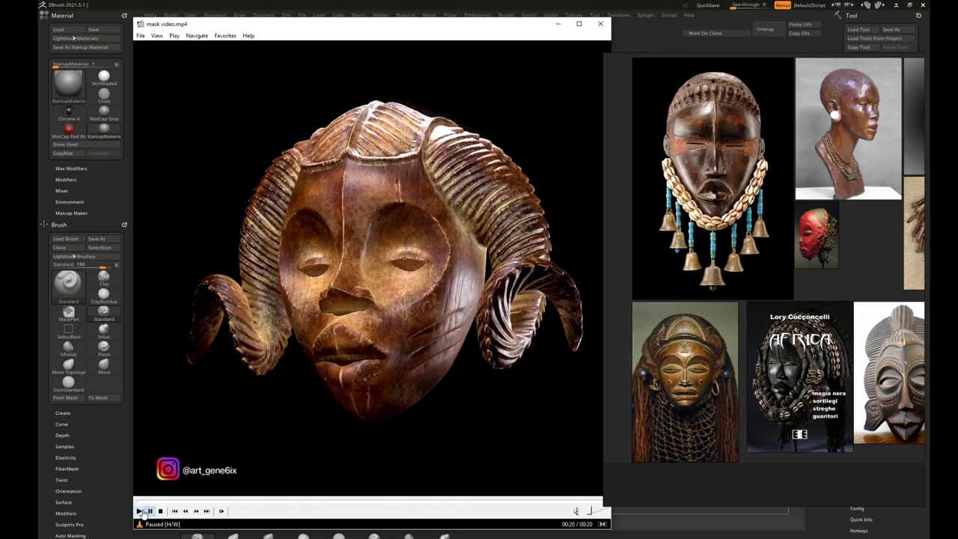
# - Play the finished mask's render video and look over the African mask reference images beside the sculpt
pyautogui.click(140, 511)
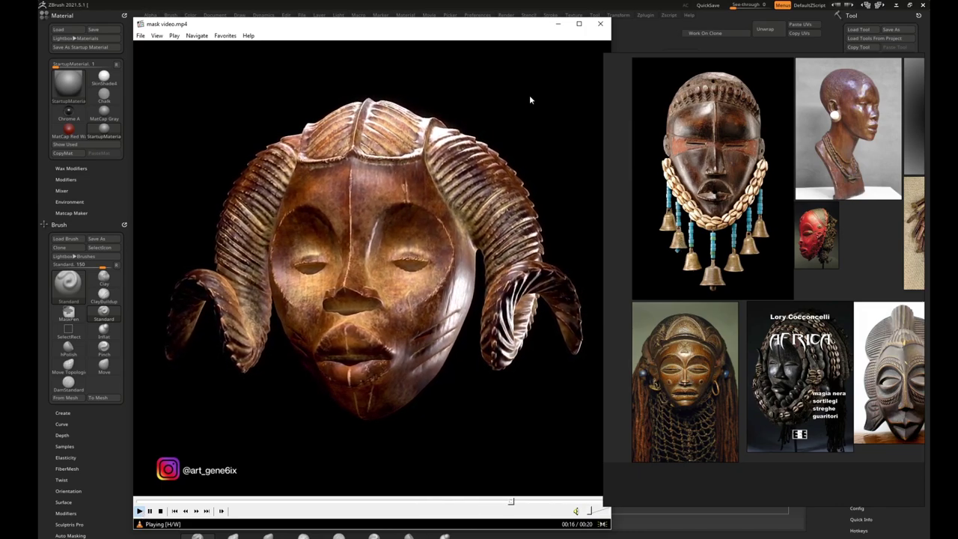
pyautogui.click(600, 23)
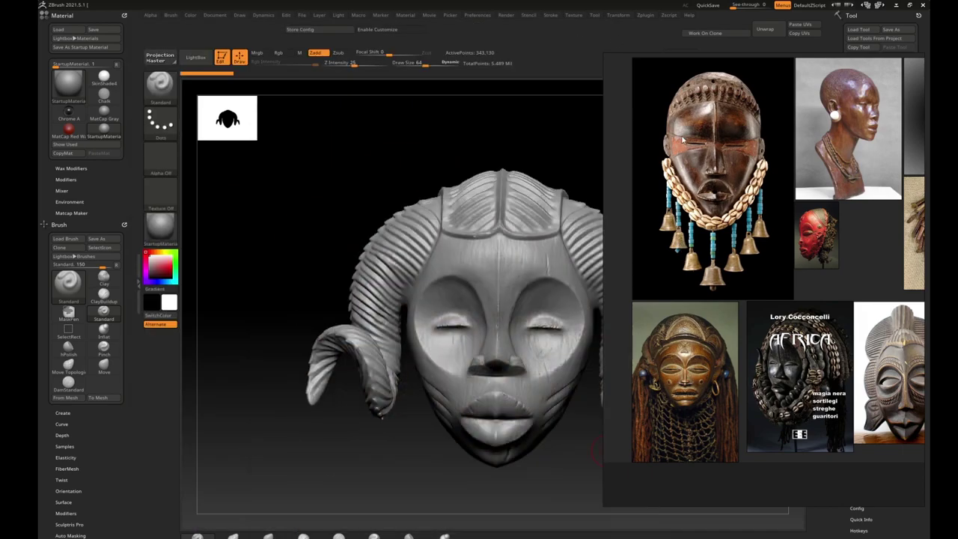
pyautogui.moveTo(735, 157); pyautogui.dragTo(474, 180)
pyautogui.moveTo(474, 180); pyautogui.dragTo(537, 173, button='right')
pyautogui.scroll(-2, 583, 234)
pyautogui.scroll(2, 585, 235)
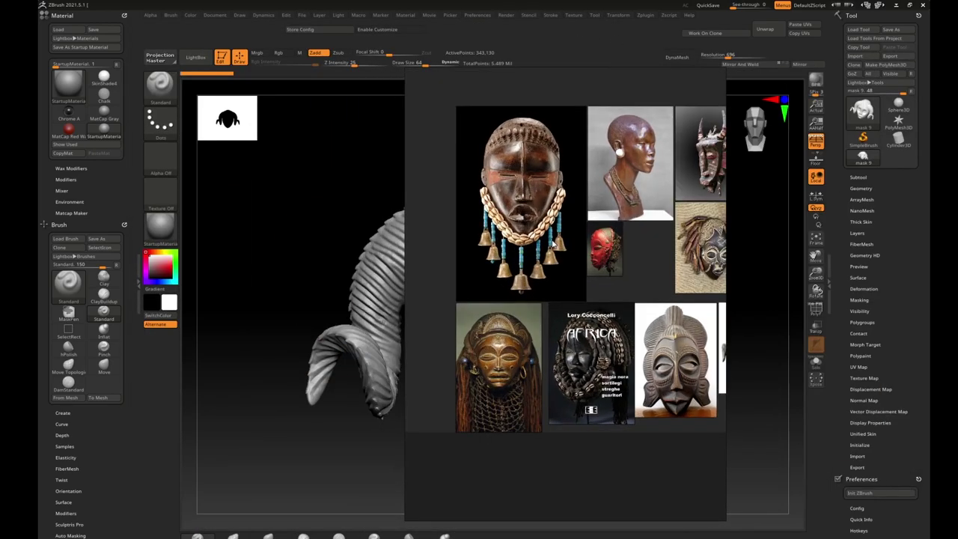
pyautogui.moveTo(584, 235); pyautogui.dragTo(957, 247, button='right')
pyautogui.scroll(-2, 601, 229)
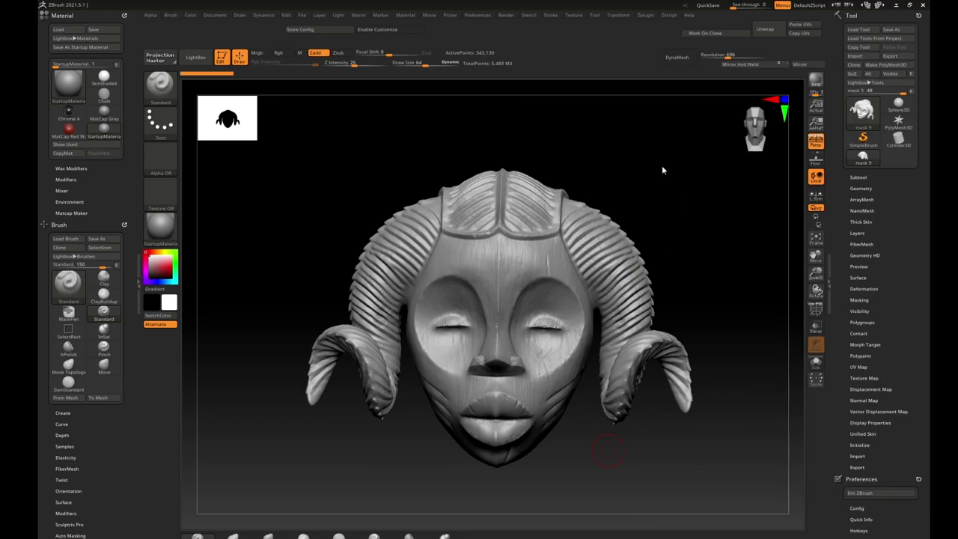
pyautogui.moveTo(723, 321)
pyautogui.mouseDown()
pyautogui.moveTo(665, 325)
pyautogui.moveTo(733, 331)
pyautogui.moveTo(706, 319)
pyautogui.moveTo(735, 309)
pyautogui.mouseUp()
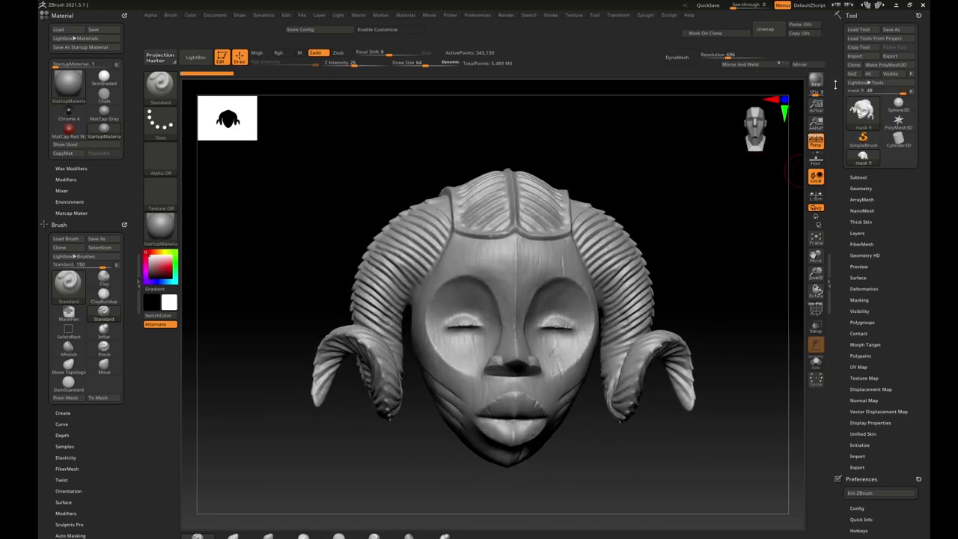
# - Switch to the empty Substance Painter window
pyautogui.press('super')
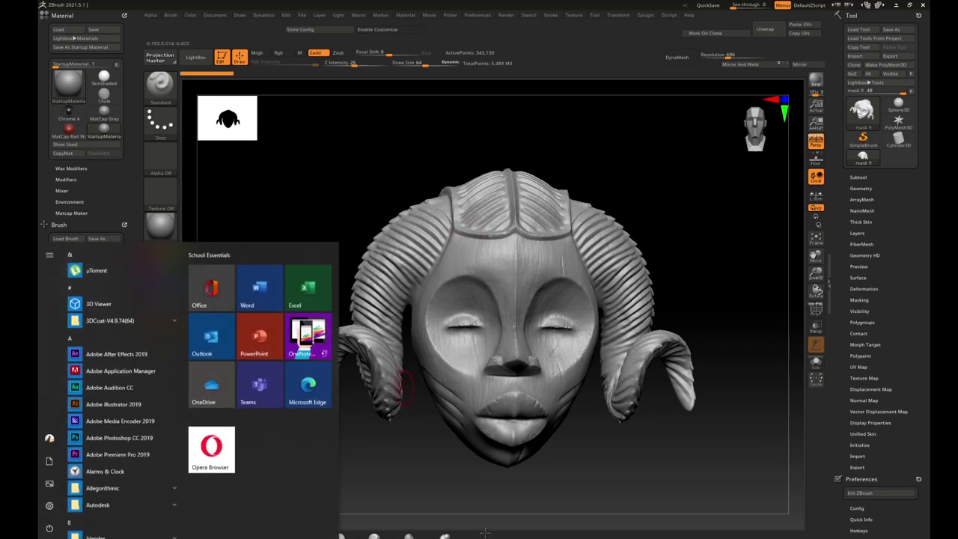
pyautogui.moveTo(505, 538)
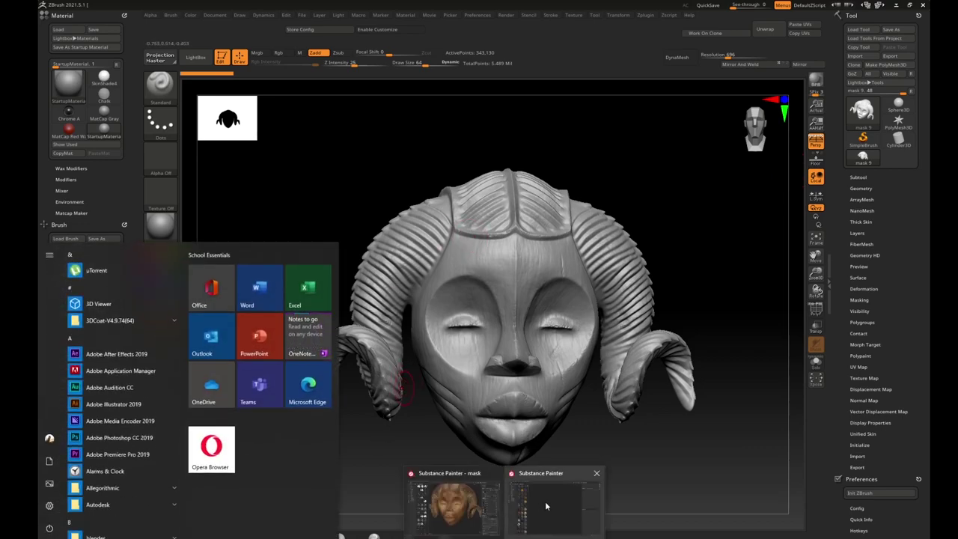
pyautogui.click(549, 479)
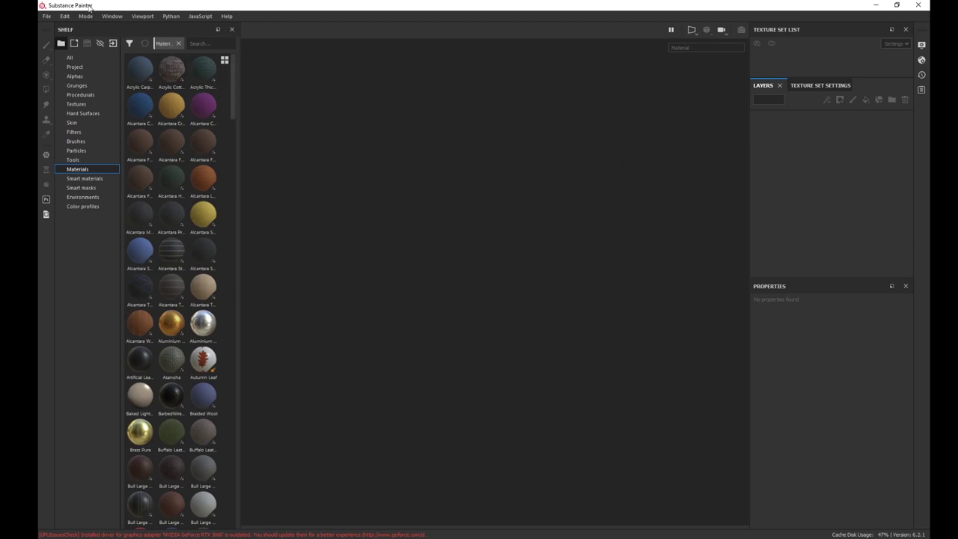
# - Create a new project from the mask_low mesh in the mask obj folder, keeping the default project settings
pyautogui.click(47, 16)
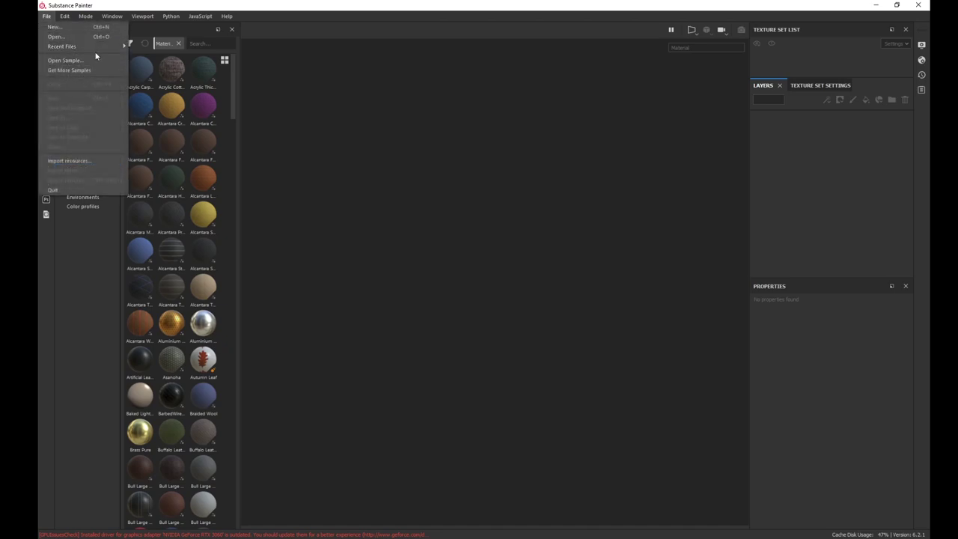
pyautogui.click(55, 27)
pyautogui.click(576, 142)
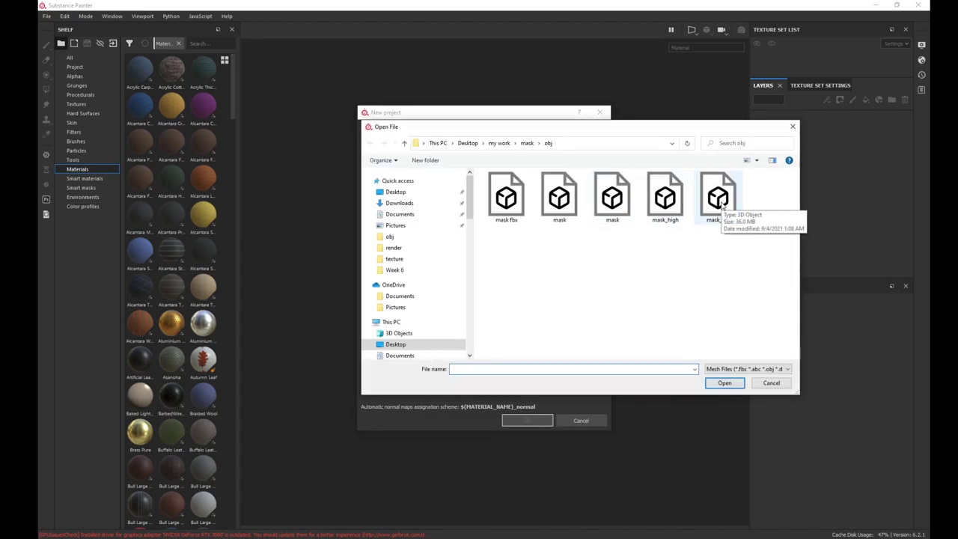
pyautogui.click(720, 201)
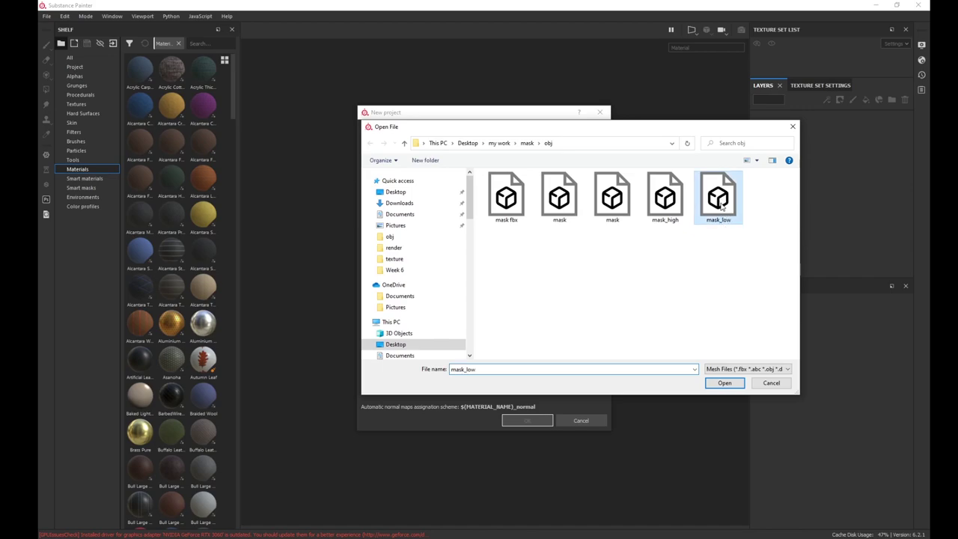
pyautogui.click(734, 387)
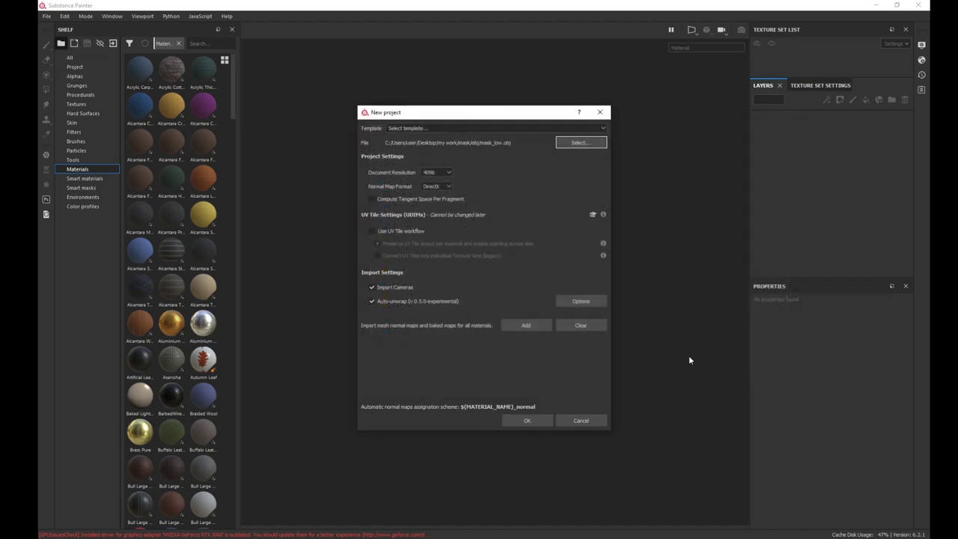
pyautogui.click(534, 425)
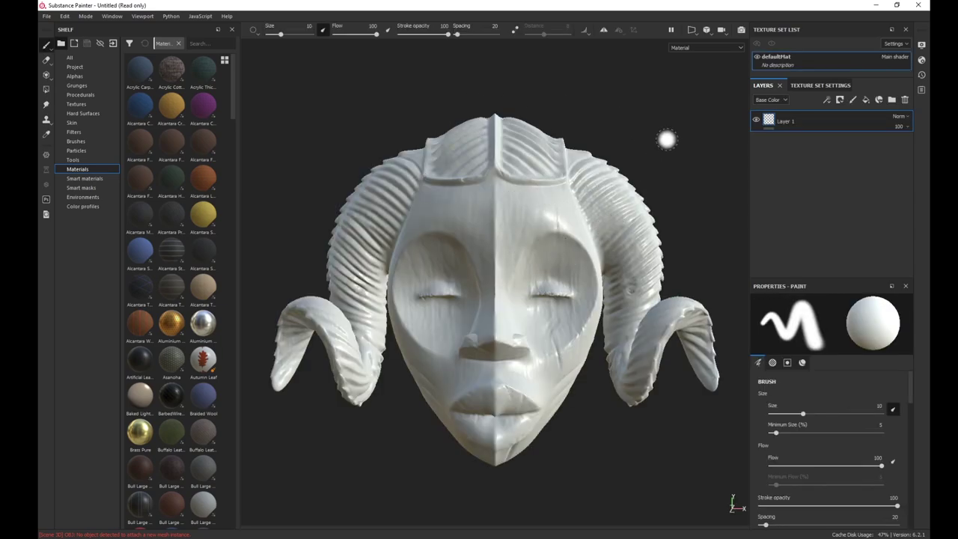
# - Set the viewport camera's focal length to 80 mm and reframe the mask
pyautogui.moveTo(669, 141)
pyautogui.keyDown('alt'); pyautogui.mouseDown()
pyautogui.moveTo(644, 146)
pyautogui.moveTo(678, 156)
pyautogui.moveTo(702, 140)
pyautogui.moveTo(663, 146)
pyautogui.mouseUp(); pyautogui.keyUp('alt')
pyautogui.click(921, 45)
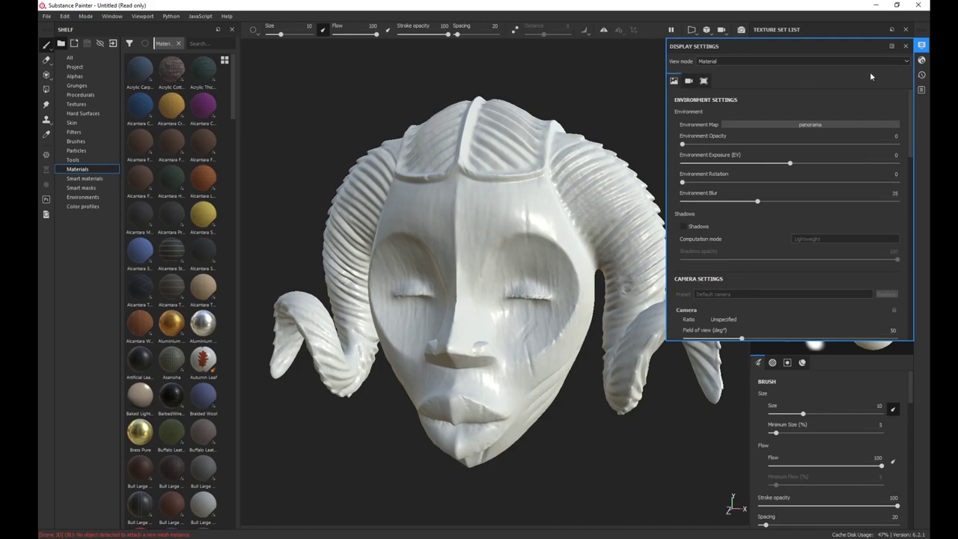
pyautogui.click(689, 80)
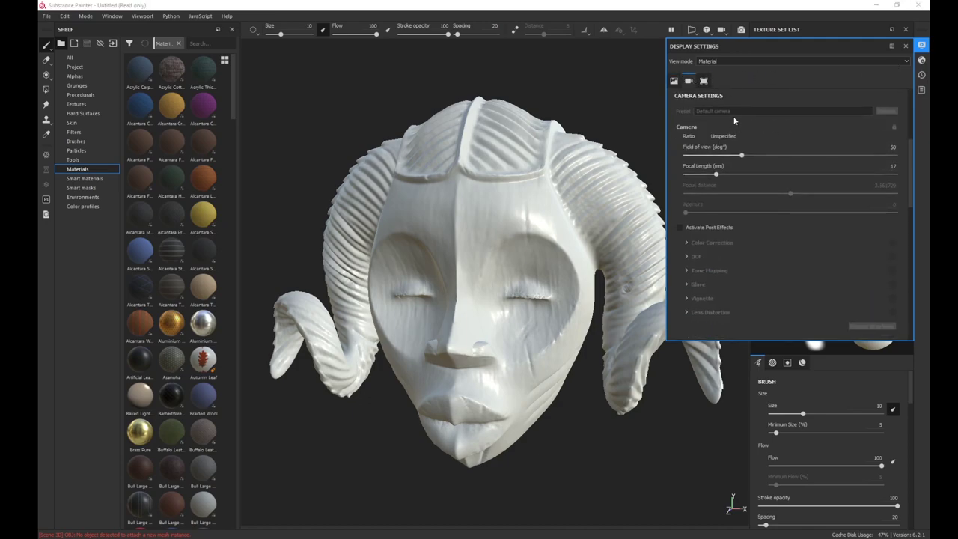
pyautogui.click(893, 166)
pyautogui.write('8')
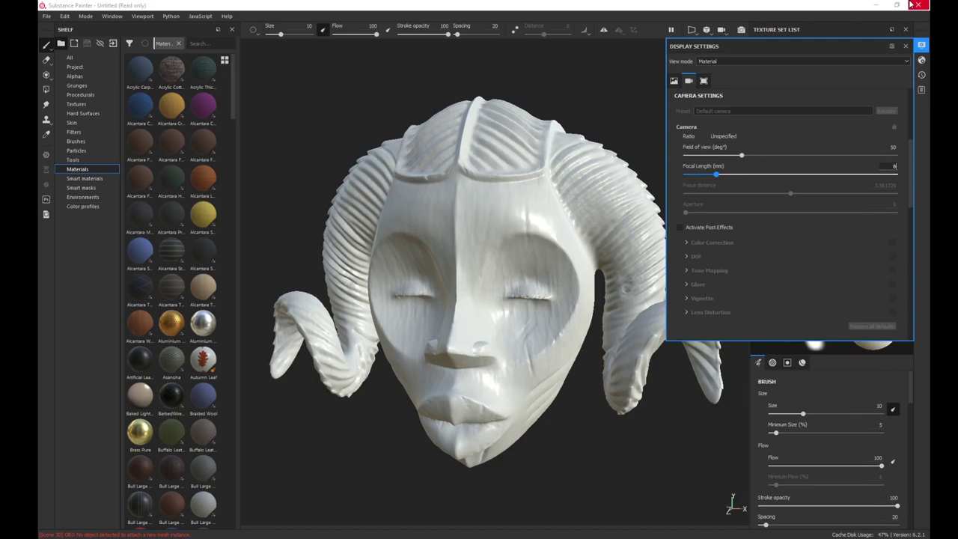
pyautogui.write('0')
pyautogui.press('Return')
pyautogui.keyDown('alt'); pyautogui.moveTo(509, 120); pyautogui.dragTo(458, 4, button='right'); pyautogui.keyUp('alt')
pyautogui.keyDown('alt'); pyautogui.moveTo(574, 286); pyautogui.dragTo(502, 92, button='right'); pyautogui.keyUp('alt')
pyautogui.keyDown('alt'); pyautogui.moveTo(541, 222); pyautogui.dragTo(364, 247, button='right'); pyautogui.keyUp('alt')
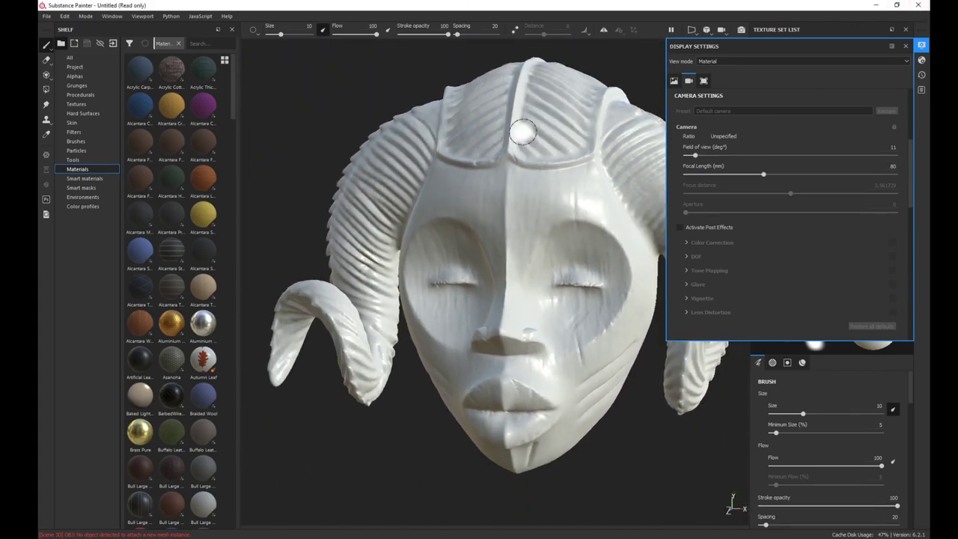
# - Change the environment map to Tomoco Studio and close the display settings
pyautogui.click(674, 80)
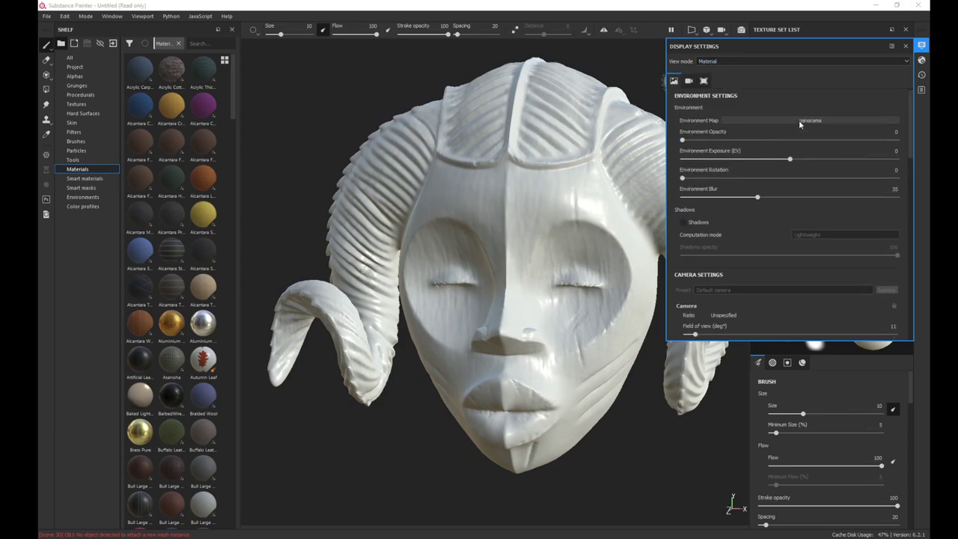
pyautogui.click(799, 120)
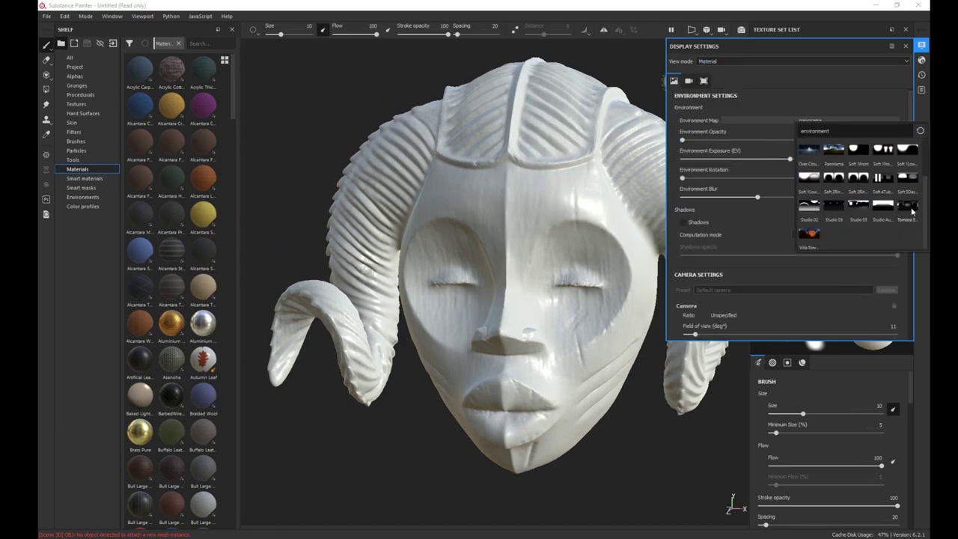
pyautogui.click(908, 208)
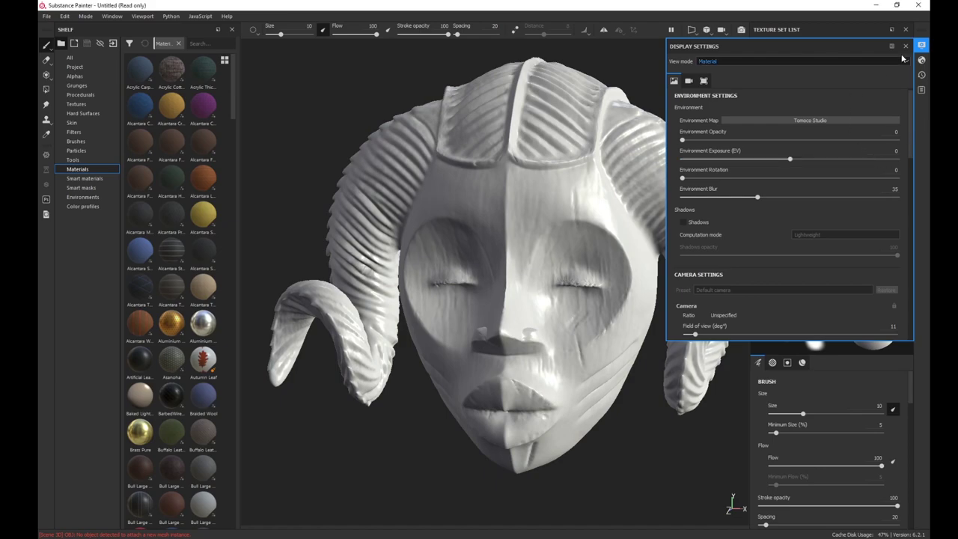
pyautogui.click(905, 46)
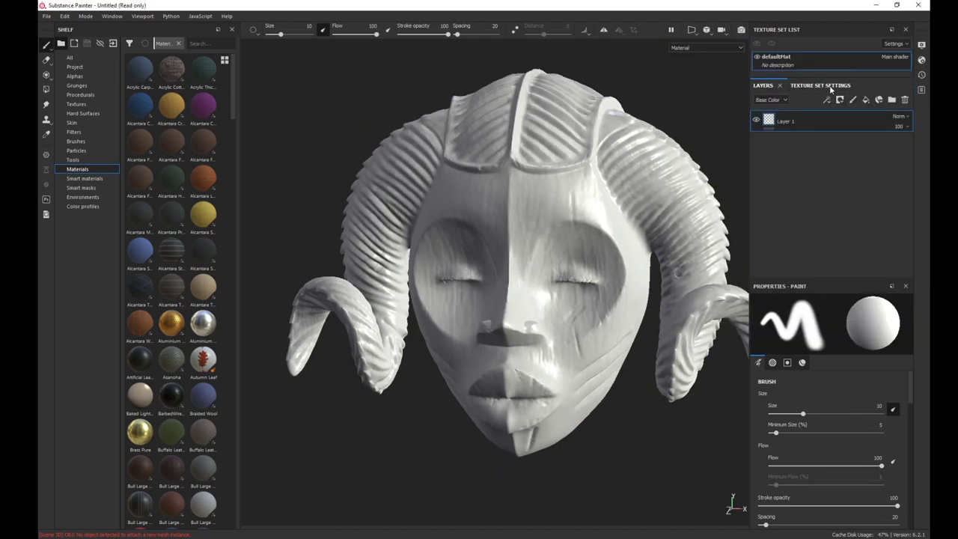
# - Set the mesh map baking output size to 2048 and exclude the ID map from the bake
pyautogui.click(830, 89)
pyautogui.keyDown('alt'); pyautogui.moveTo(676, 110); pyautogui.dragTo(638, 135, button='middle'); pyautogui.keyUp('alt')
pyautogui.keyDown('alt'); pyautogui.moveTo(659, 143); pyautogui.dragTo(676, 135); pyautogui.keyUp('alt')
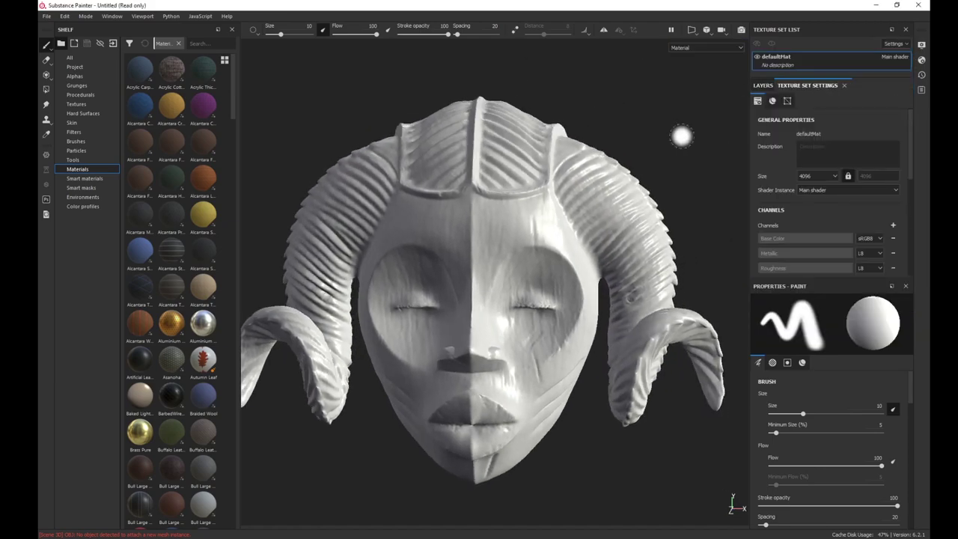
pyautogui.scroll(-3, 840, 211)
pyautogui.click(864, 209)
pyautogui.click(492, 148)
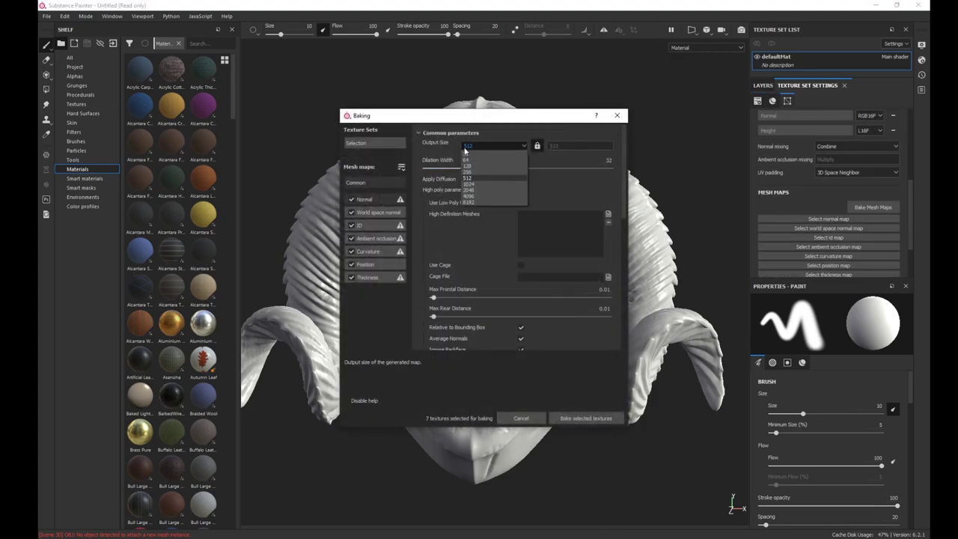
pyautogui.click(476, 189)
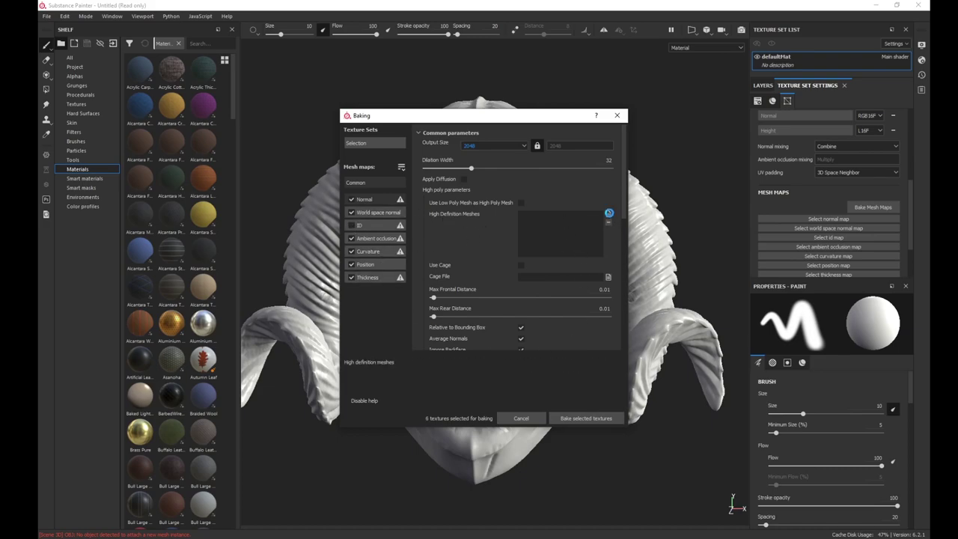
# - Load mask_high as the high definition mesh and bake the selected mesh maps
pyautogui.click(609, 216)
pyautogui.click(657, 217)
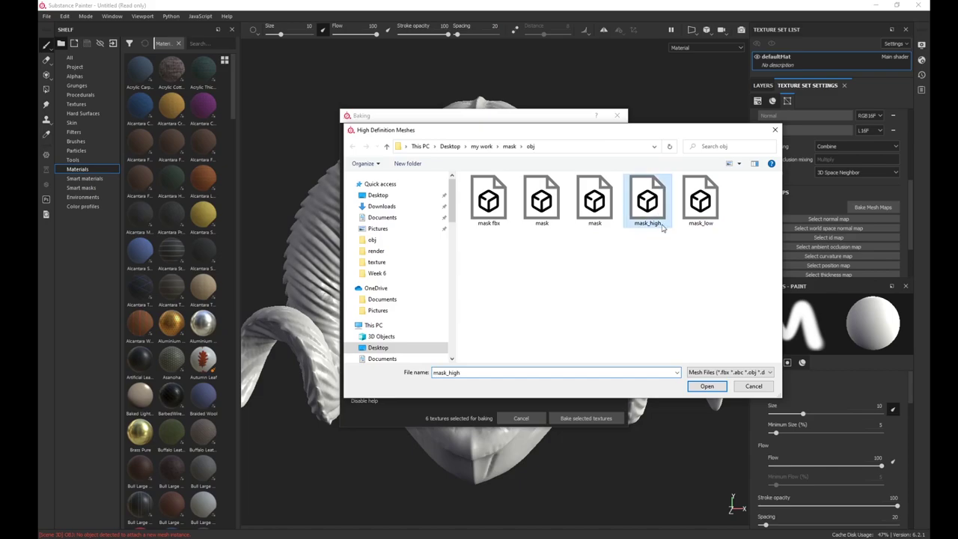
pyautogui.click(707, 386)
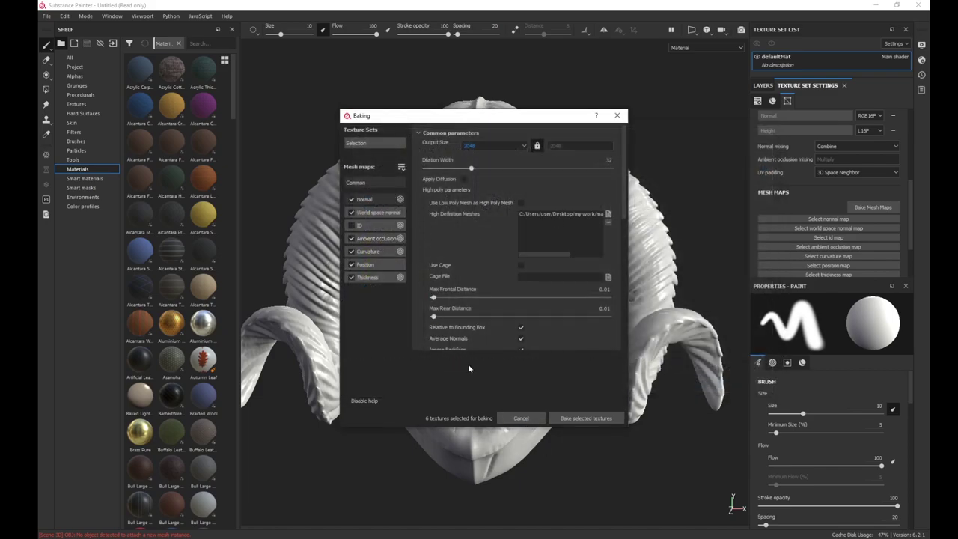
pyautogui.click(585, 418)
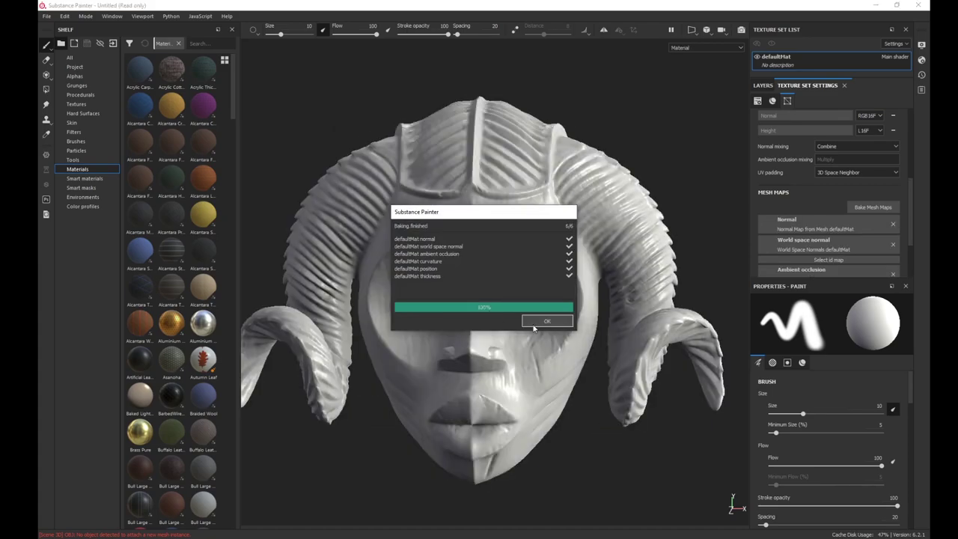
pyautogui.click(546, 321)
pyautogui.keyDown('alt'); pyautogui.moveTo(546, 317); pyautogui.dragTo(590, 325); pyautogui.keyUp('alt')
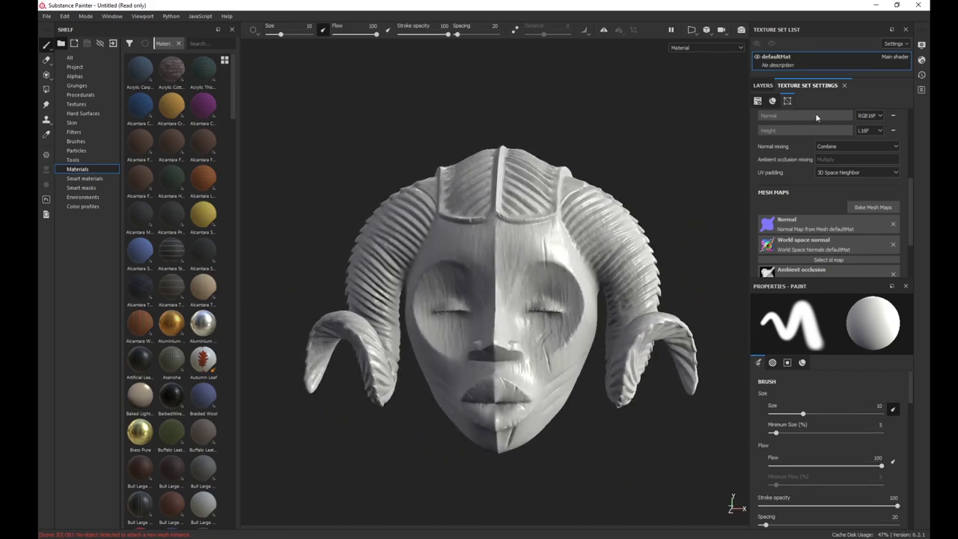
# - Delete the empty Layer 1 from the layer stack
pyautogui.click(762, 85)
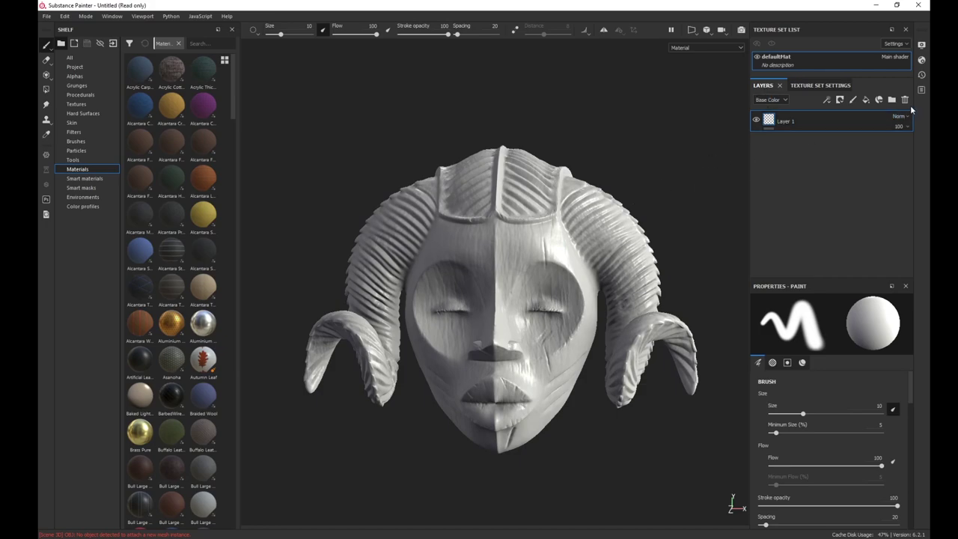
pyautogui.click(904, 100)
pyautogui.scroll(3, 662, 224)
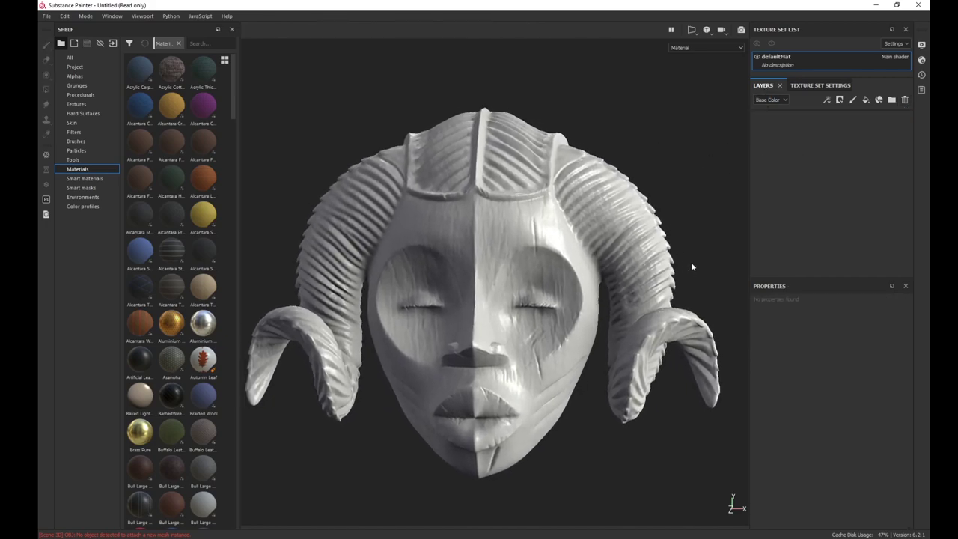
pyautogui.scroll(-2, 691, 261)
pyautogui.keyDown('alt'); pyautogui.moveTo(679, 246); pyautogui.dragTo(665, 236, button='middle'); pyautogui.keyUp('alt')
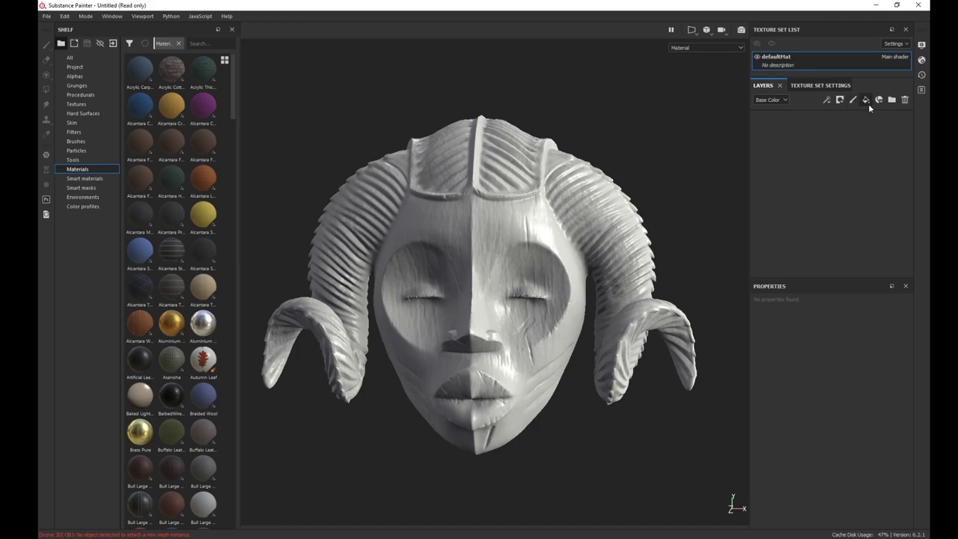
# - Add a fill layer that affects only the roughness channel and set its roughness to about 0.6
pyautogui.click(867, 101)
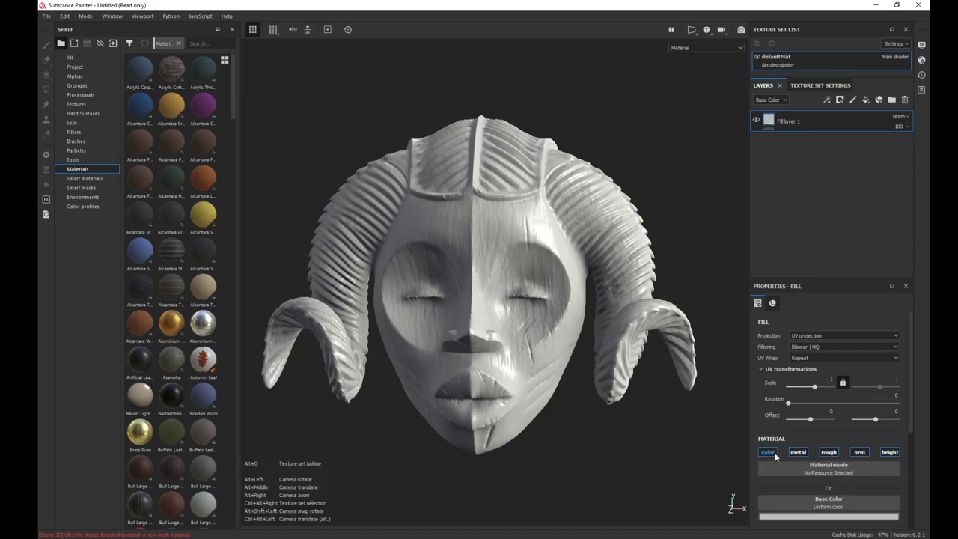
pyautogui.click(828, 453)
pyautogui.scroll(-2, 811, 478)
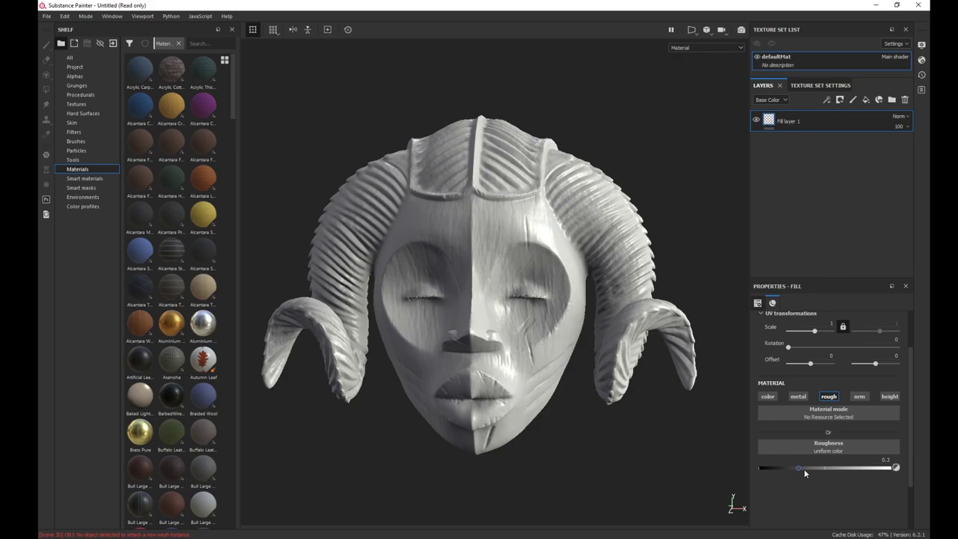
pyautogui.moveTo(799, 467)
pyautogui.mouseDown()
pyautogui.moveTo(885, 469)
pyautogui.moveTo(838, 471)
pyautogui.moveTo(838, 479)
pyautogui.mouseUp()
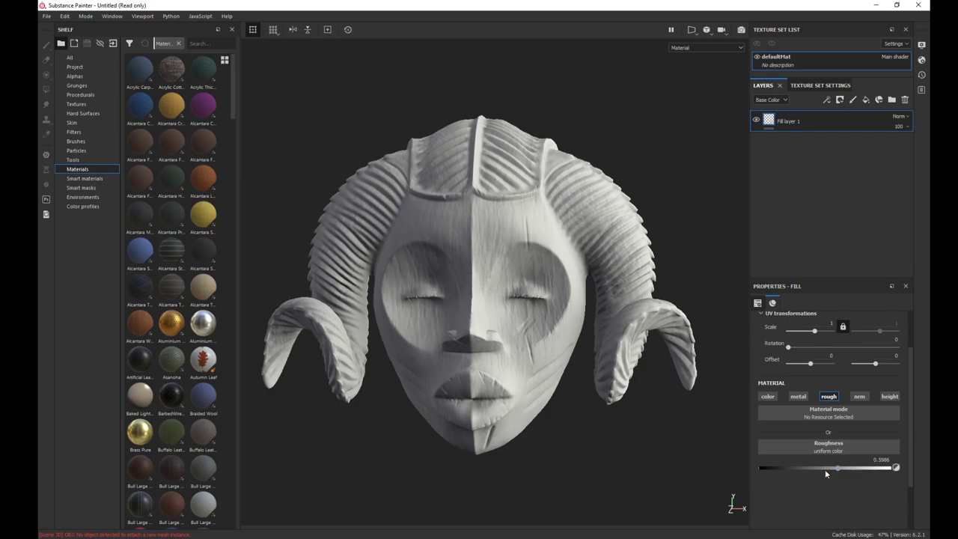
pyautogui.scroll(2, 572, 396)
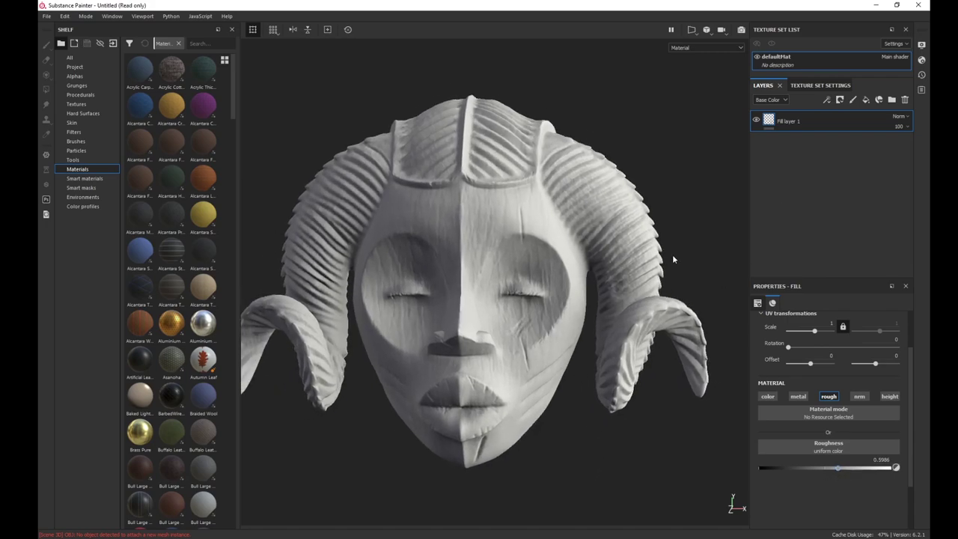
# - Add a second fill layer above the roughness layer that affects only the color channel
pyautogui.keyDown('alt'); pyautogui.moveTo(709, 230); pyautogui.dragTo(668, 262); pyautogui.keyUp('alt')
pyautogui.keyDown('alt'); pyautogui.moveTo(552, 376); pyautogui.dragTo(735, 446, button='right'); pyautogui.keyUp('alt')
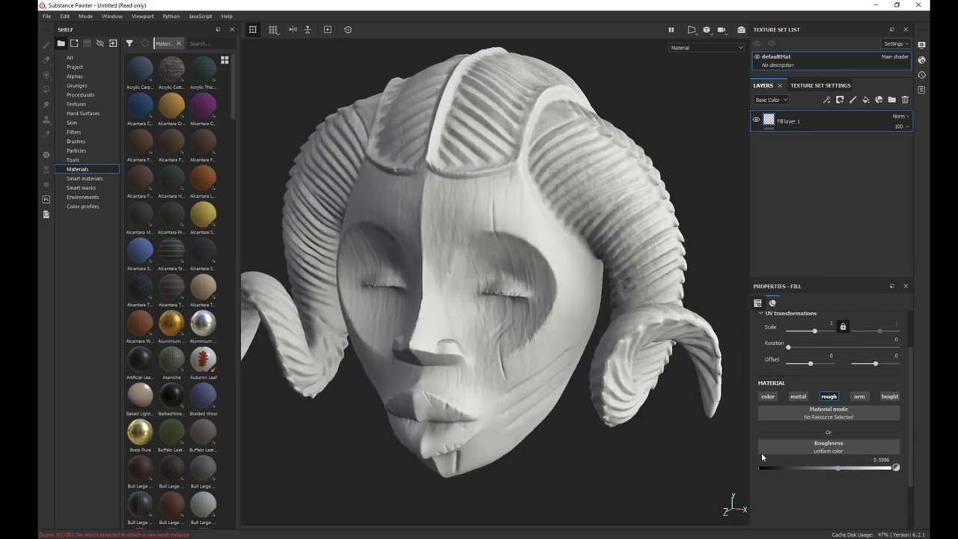
pyautogui.keyDown('alt'); pyautogui.moveTo(606, 452); pyautogui.dragTo(591, 381); pyautogui.keyUp('alt')
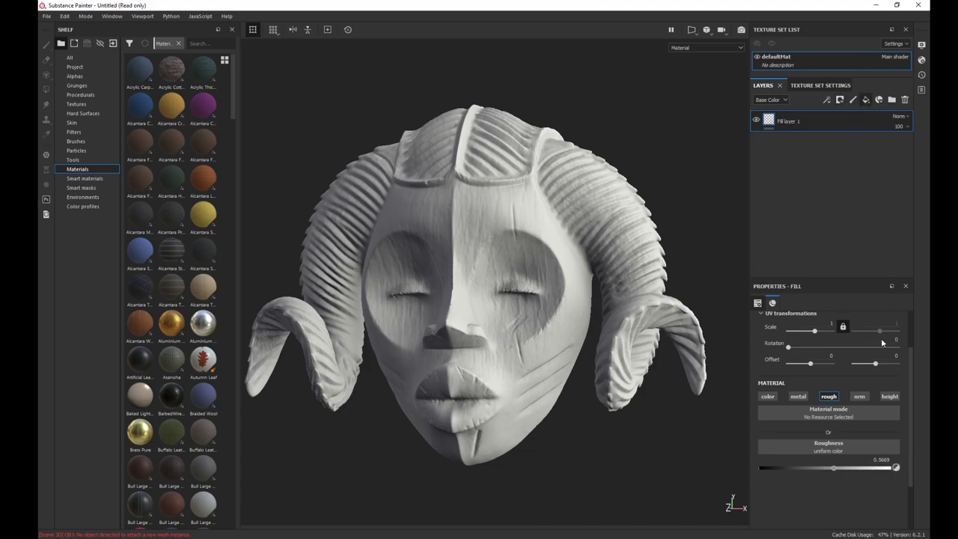
pyautogui.click(865, 100)
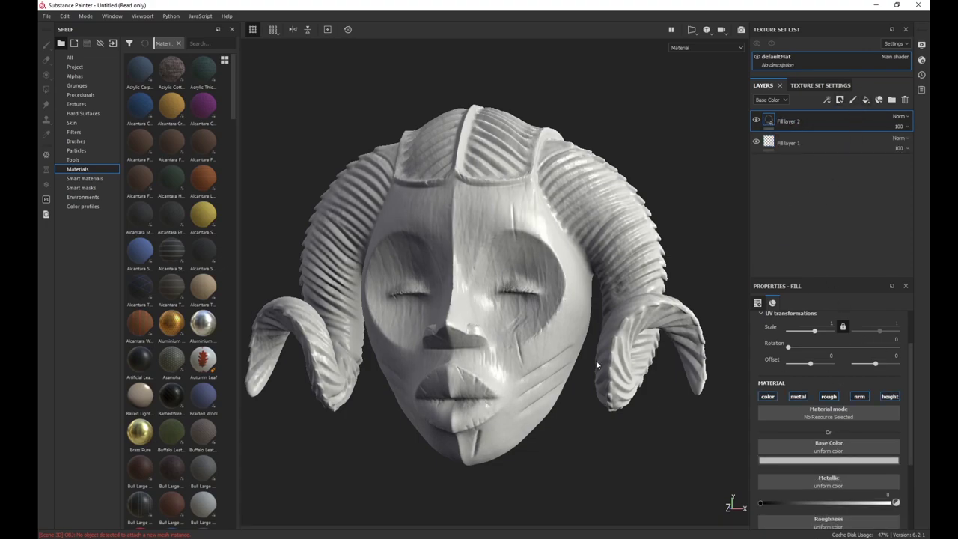
pyautogui.click(767, 397)
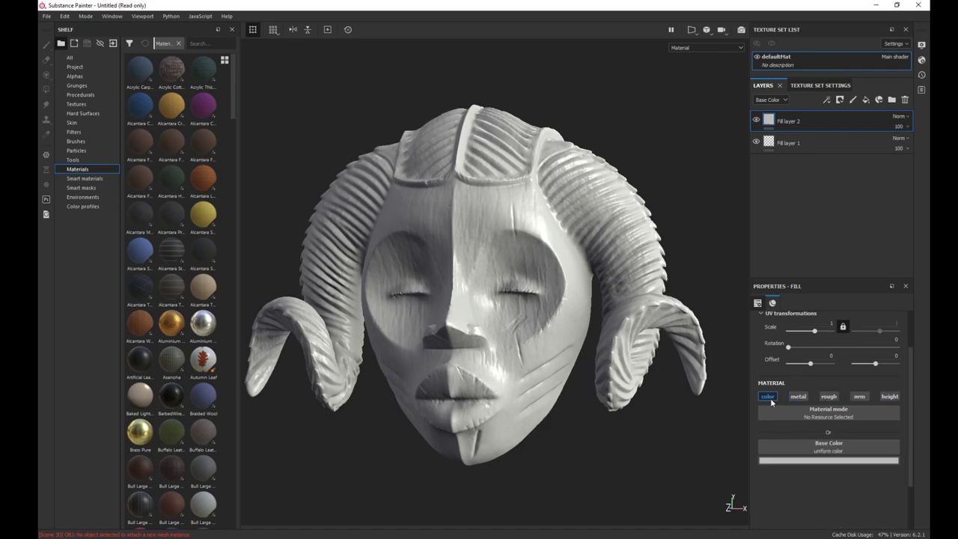
# - Set the new fill layer's base color to a warm brown of about R 0.121, G 0.040, B 0.001
pyautogui.click(833, 460)
pyautogui.click(838, 420)
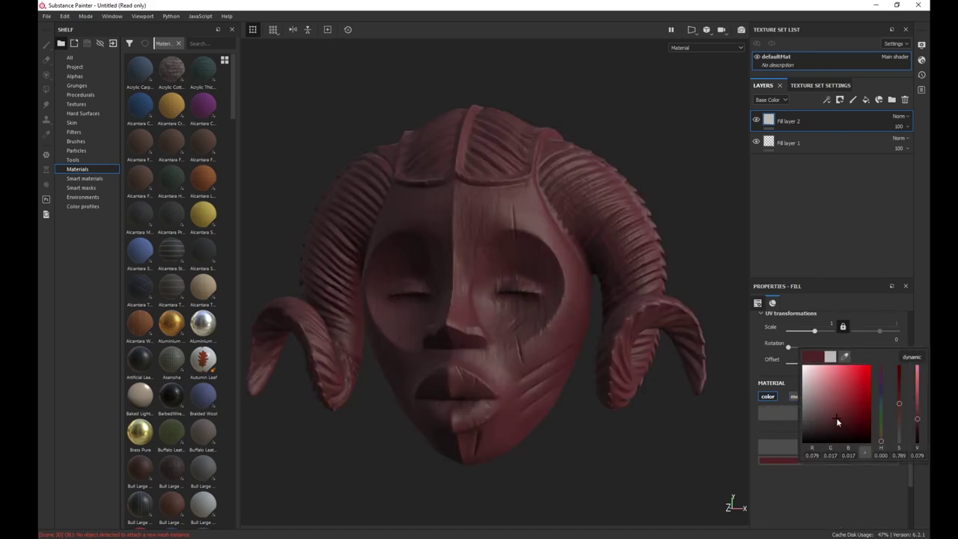
pyautogui.moveTo(882, 442); pyautogui.dragTo(889, 444)
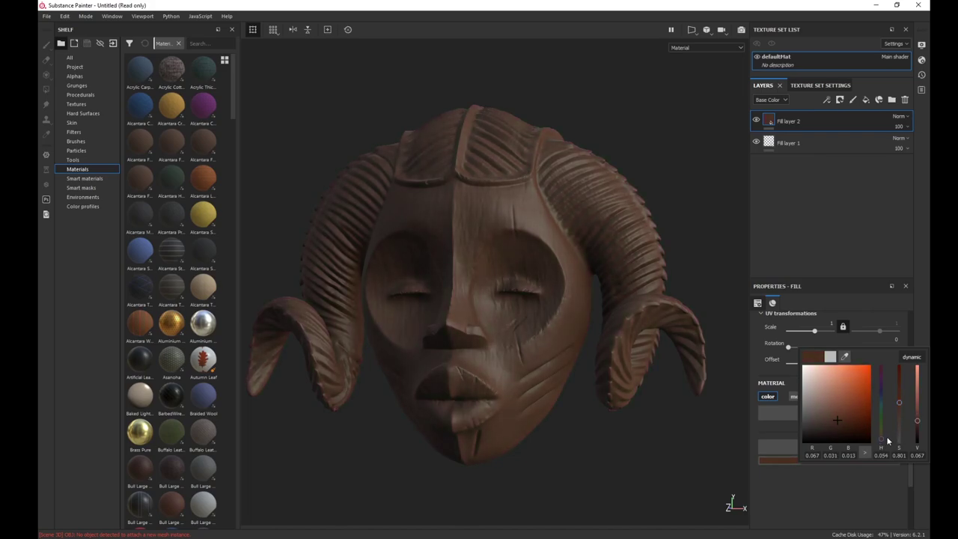
pyautogui.moveTo(899, 402); pyautogui.dragTo(899, 372)
pyautogui.moveTo(915, 421); pyautogui.dragTo(920, 416)
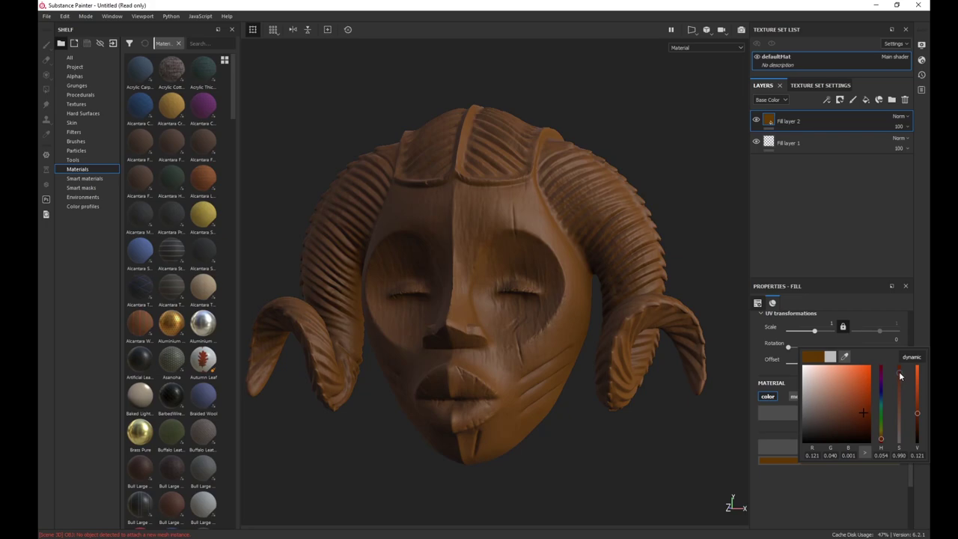
# - Examine the horned wooden mask photo on the reference board up close and compare its coloring with the model
pyautogui.moveTo(928, 318)
pyautogui.mouseDown(button='right')
pyautogui.moveTo(662, 301)
pyautogui.moveTo(927, 308)
pyautogui.mouseUp(button='right')
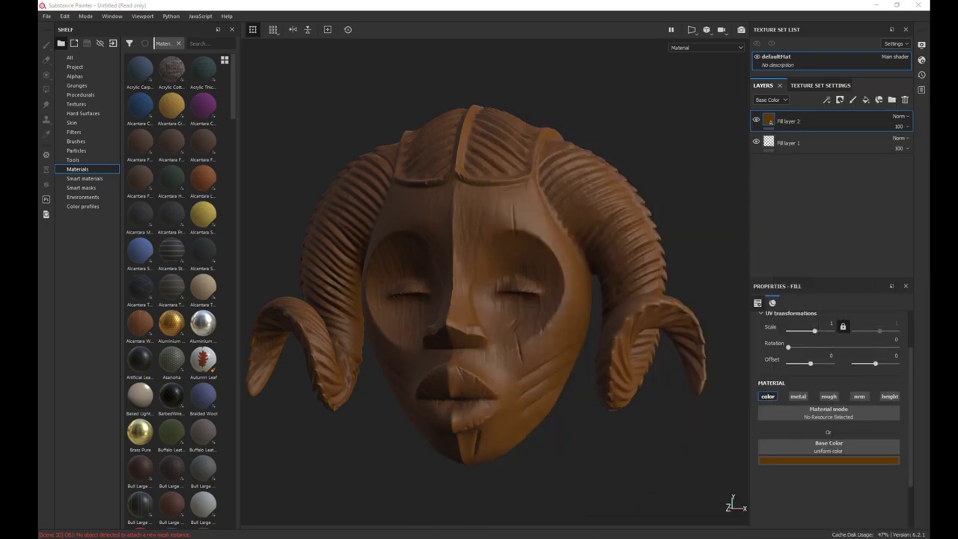
pyautogui.hotkey('alt', 'Tab')
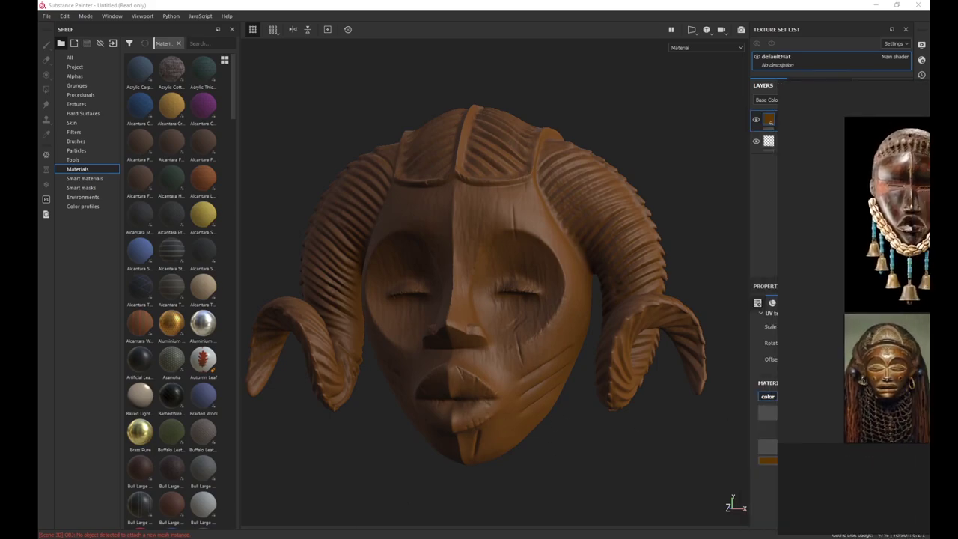
pyautogui.moveTo(927, 217); pyautogui.dragTo(836, 197)
pyautogui.moveTo(930, 237); pyautogui.dragTo(807, 243, button='right')
pyautogui.scroll(-2, 793, 251)
pyautogui.moveTo(745, 287); pyautogui.dragTo(791, 399, button='middle')
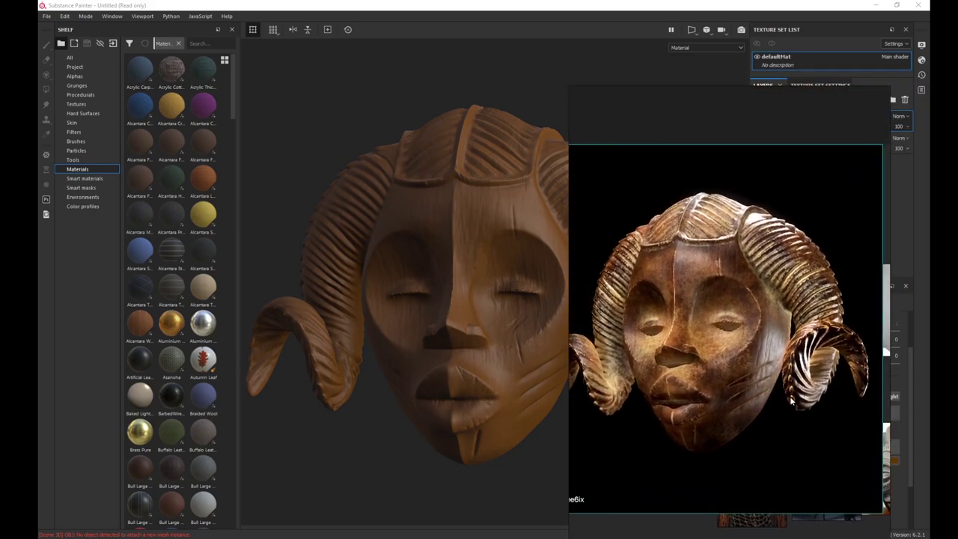
pyautogui.scroll(2, 771, 340)
pyautogui.moveTo(701, 279); pyautogui.dragTo(763, 255, button='middle')
pyautogui.scroll(2, 718, 251)
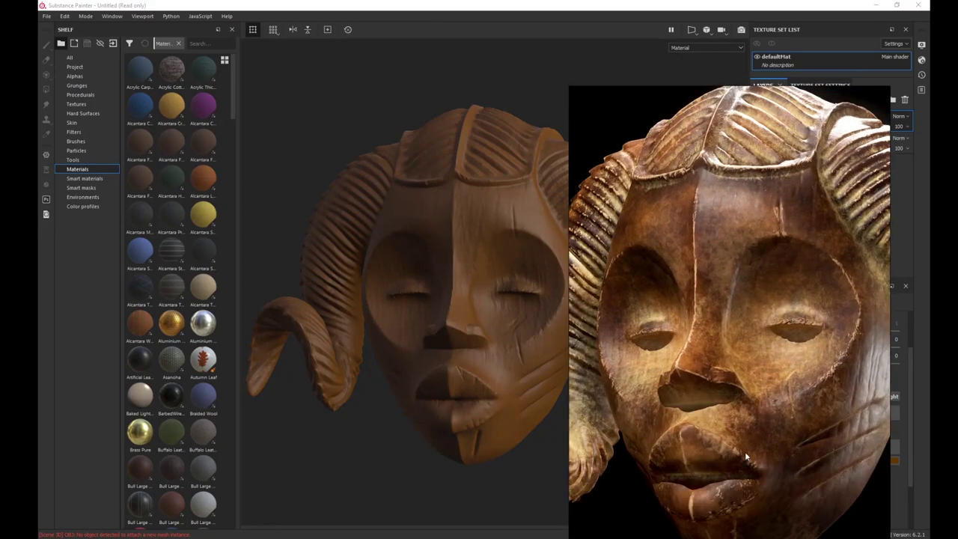
pyautogui.scroll(-4, 744, 455)
pyautogui.scroll(1, 752, 446)
pyautogui.moveTo(792, 391)
pyautogui.mouseDown(button='right')
pyautogui.moveTo(775, 318)
pyautogui.moveTo(929, 314)
pyautogui.mouseUp(button='right')
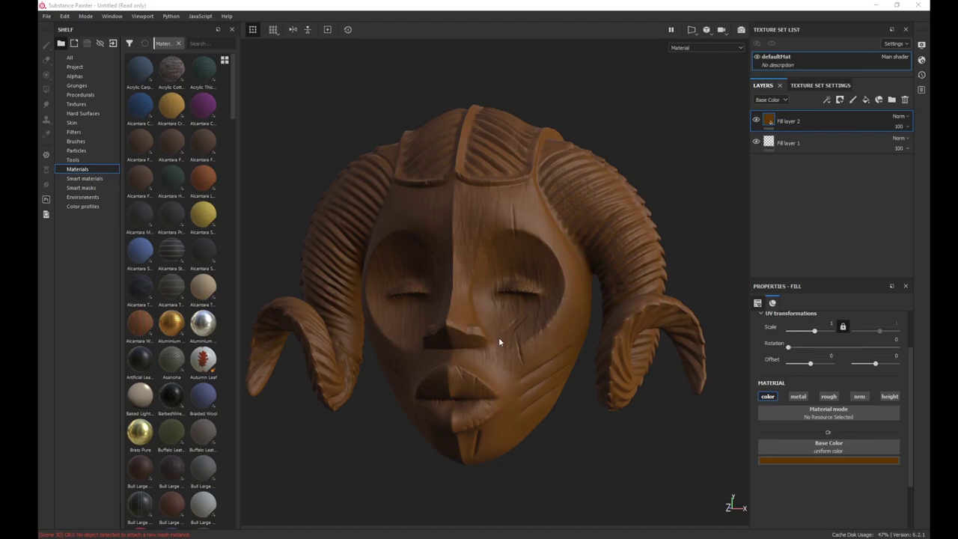
pyautogui.scroll(2, 499, 340)
pyautogui.moveTo(612, 447)
pyautogui.keyDown('alt'); pyautogui.mouseDown()
pyautogui.moveTo(607, 440)
pyautogui.moveTo(620, 457)
pyautogui.mouseUp(); pyautogui.keyUp('alt')
pyautogui.moveTo(582, 357)
pyautogui.keyDown('alt'); pyautogui.mouseDown()
pyautogui.moveTo(596, 399)
pyautogui.moveTo(611, 404)
pyautogui.moveTo(596, 359)
pyautogui.moveTo(603, 379)
pyautogui.mouseUp(); pyautogui.keyUp('alt')
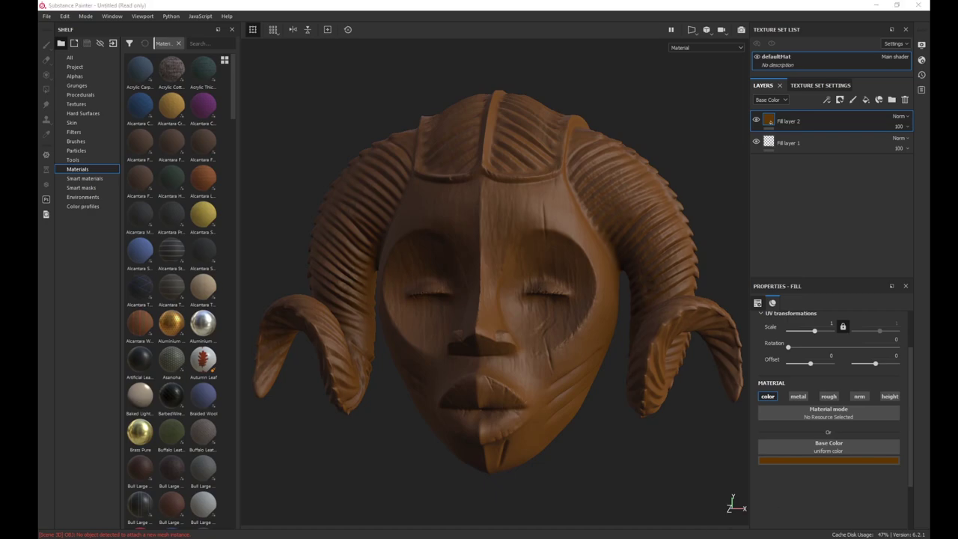
# - Switch to the Chrome browser and search Google Images for "wooden texture"
pyautogui.moveTo(929, 139); pyautogui.dragTo(622, 103)
pyautogui.click(251, 26)
pyautogui.write('woode')
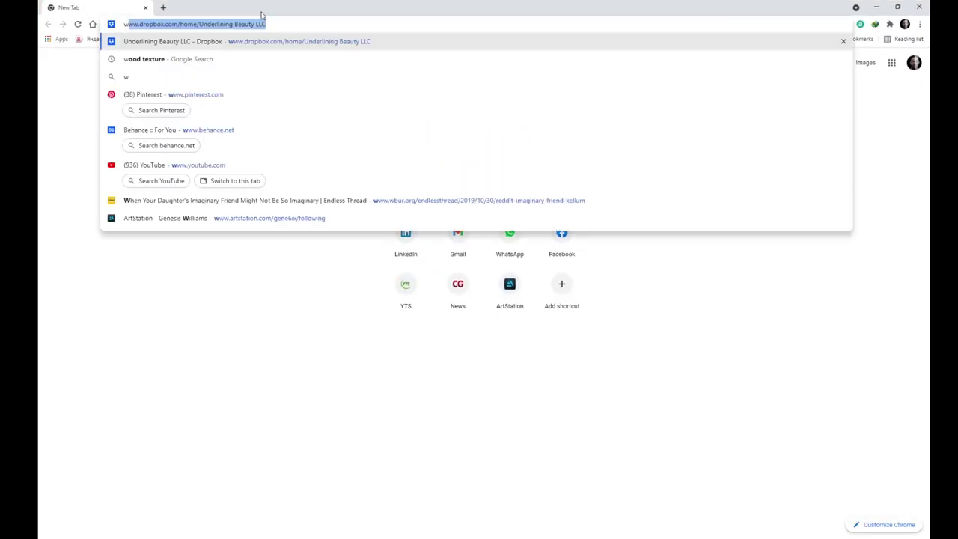
pyautogui.write('n textur')
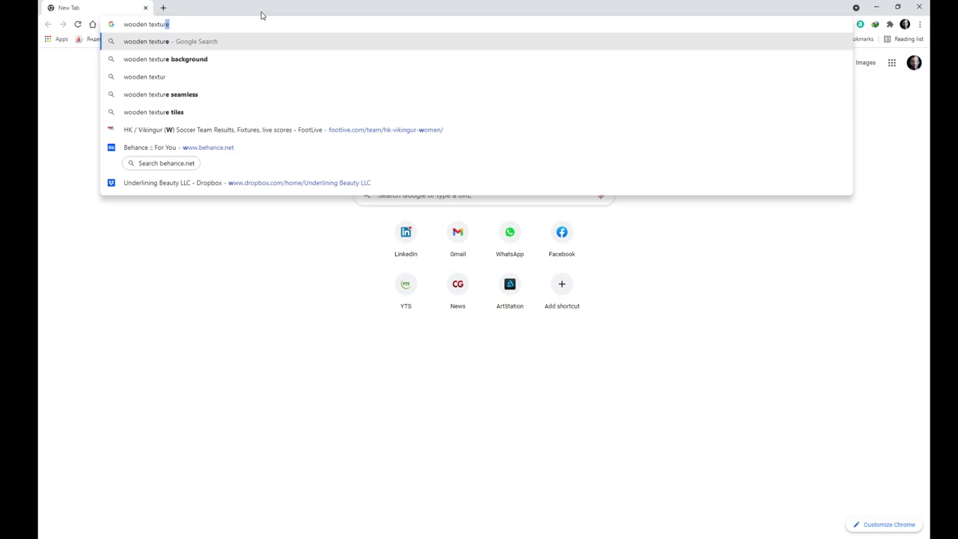
pyautogui.press('Return')
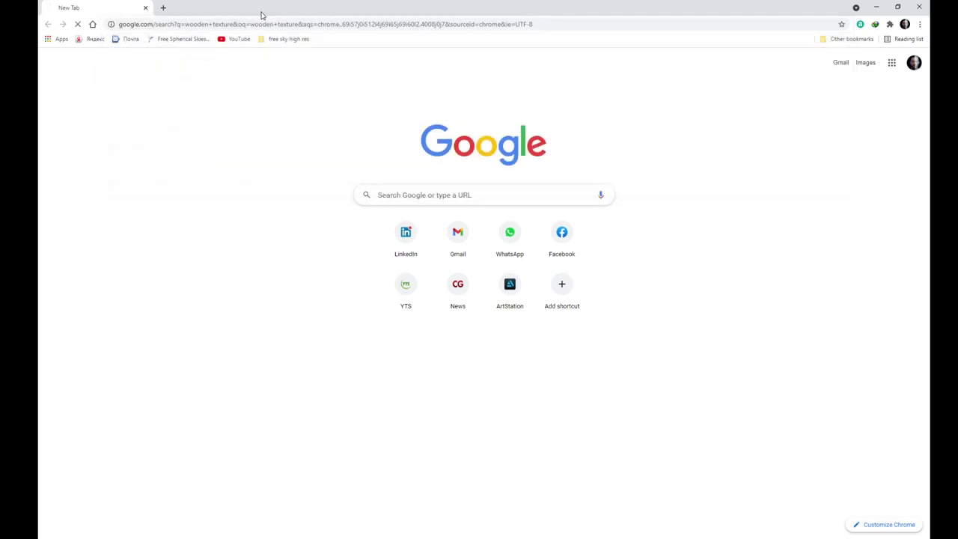
pyautogui.click(165, 85)
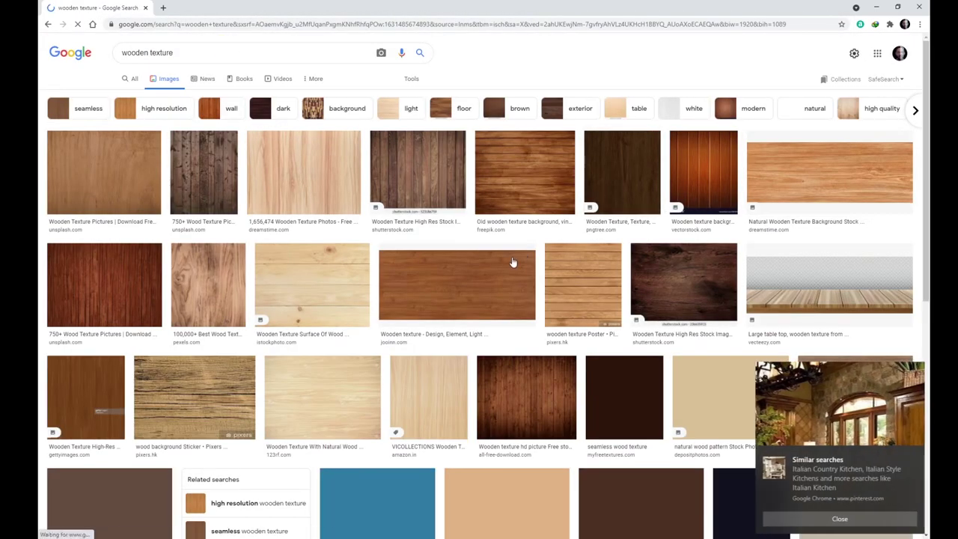
# - Preview the dark wood image from Shutterstock in the results, then return to Substance Painter
pyautogui.click(848, 521)
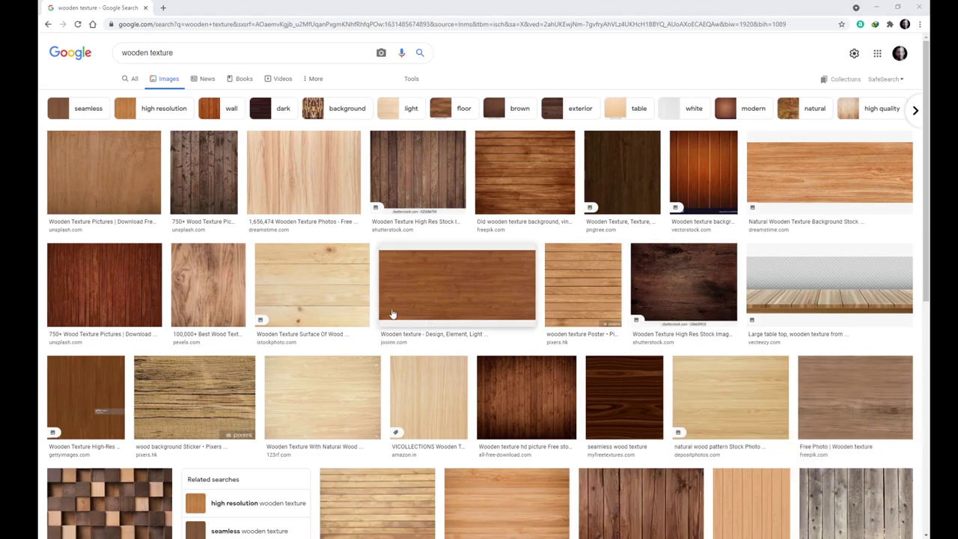
pyautogui.click(689, 295)
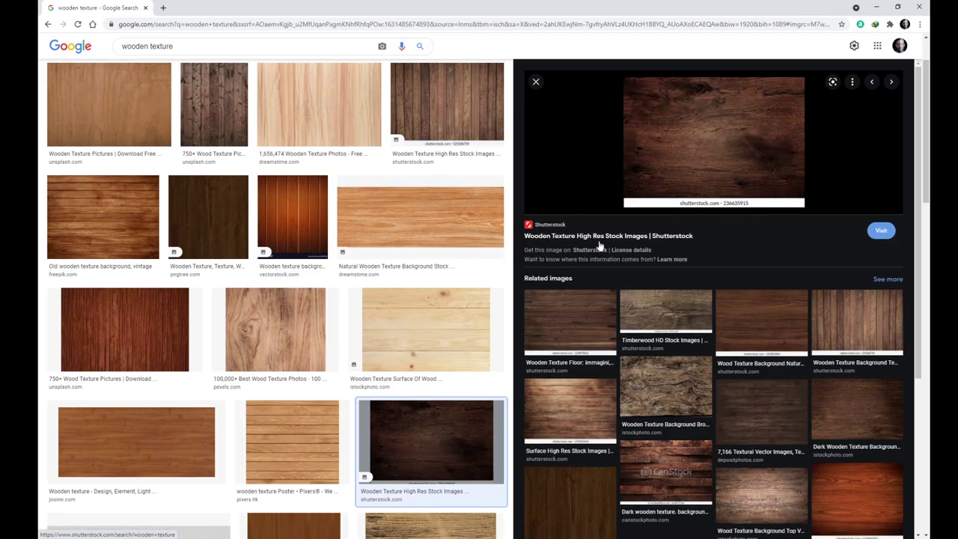
pyautogui.click(883, 11)
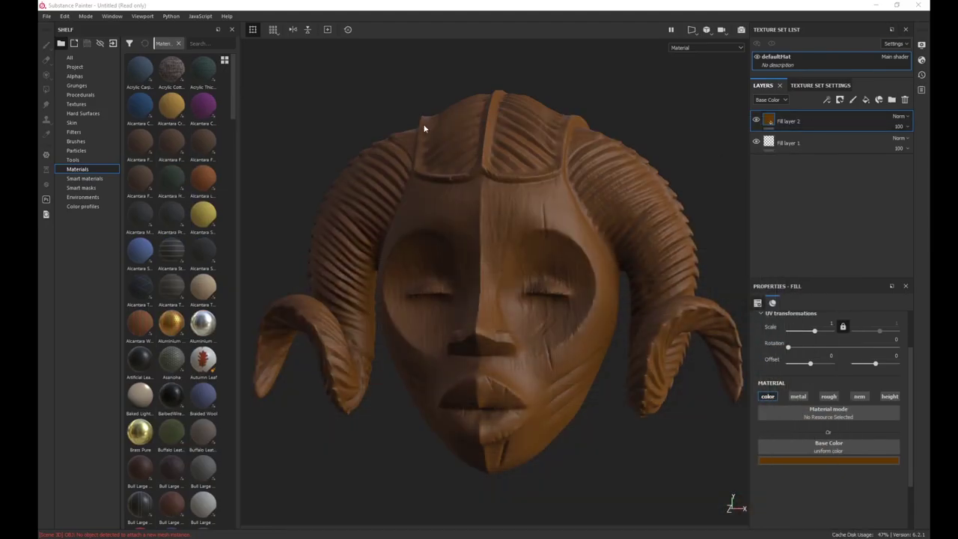
pyautogui.click(113, 43)
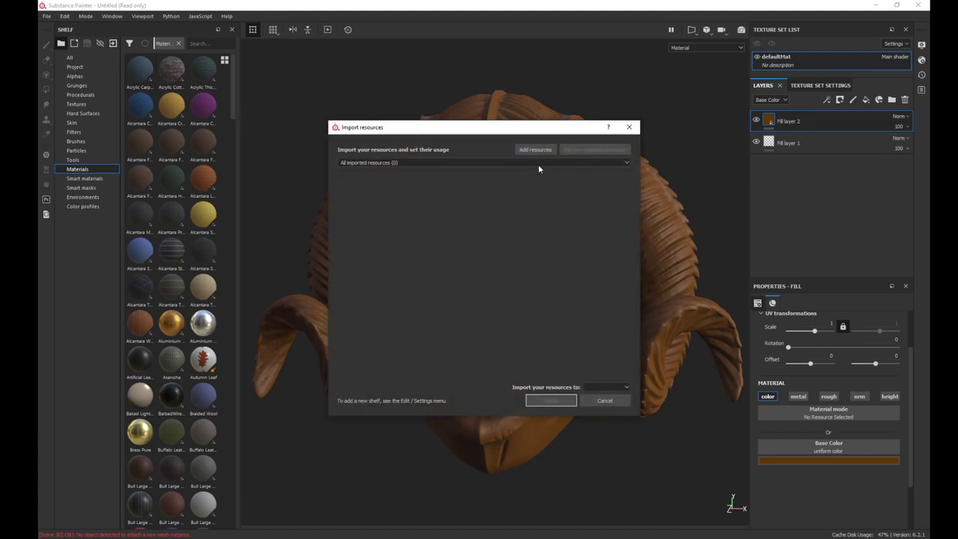
pyautogui.click(536, 150)
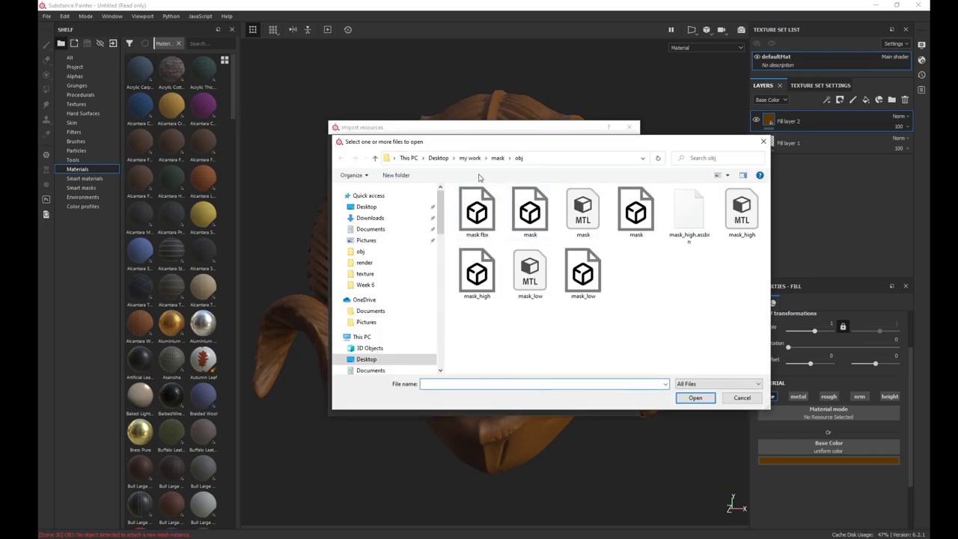
pyautogui.click(498, 158)
pyautogui.doubleClick(471, 271)
pyautogui.doubleClick(478, 228)
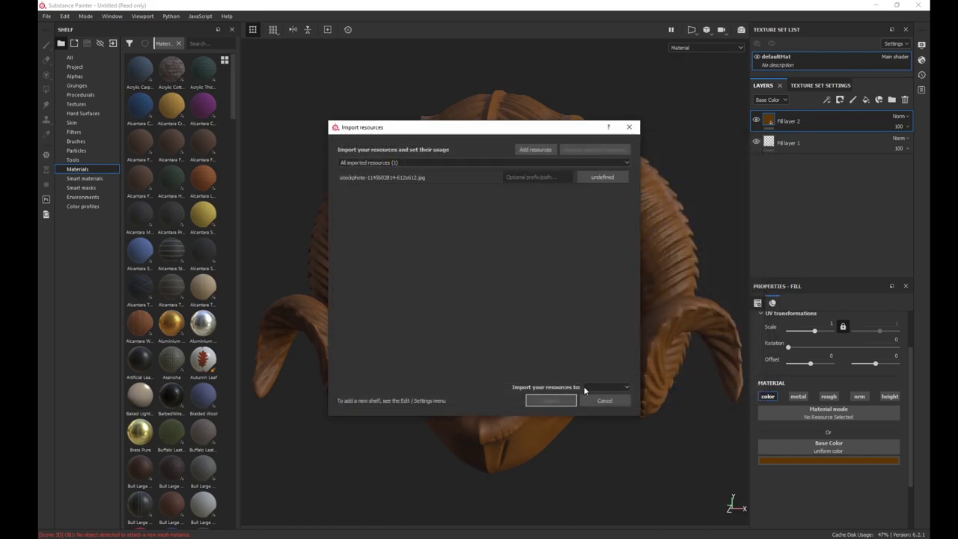
# - Define the wood image as a texture and import it into project 'Untitled'
pyautogui.click(602, 177)
pyautogui.click(623, 219)
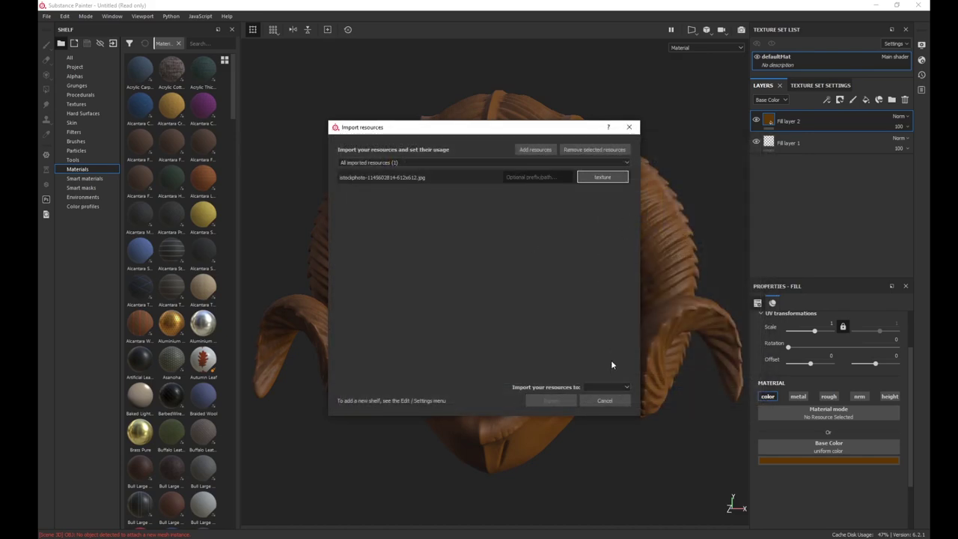
pyautogui.click(610, 387)
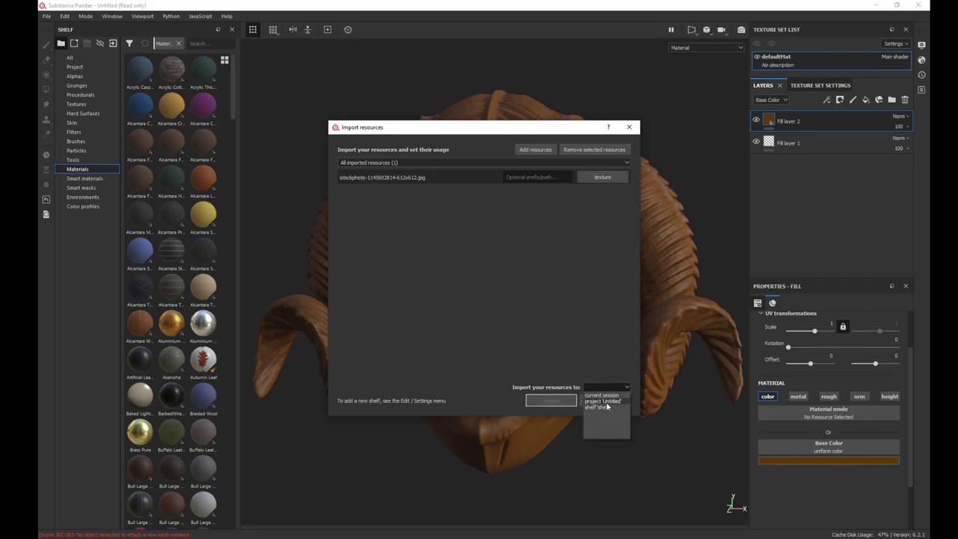
pyautogui.click(606, 403)
pyautogui.click(552, 401)
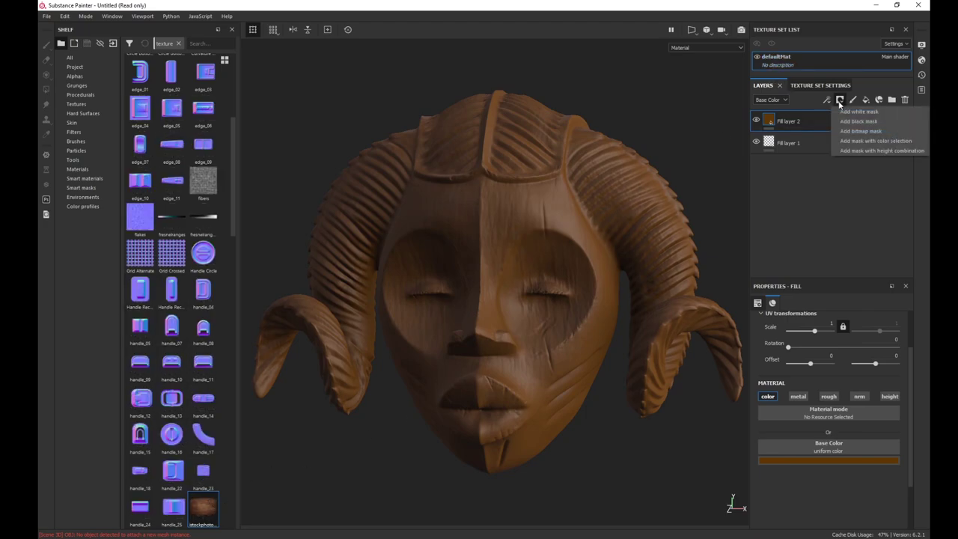
# - Add a third fill layer limited to the color channel and use the imported wood image as its base color
pyautogui.click(866, 101)
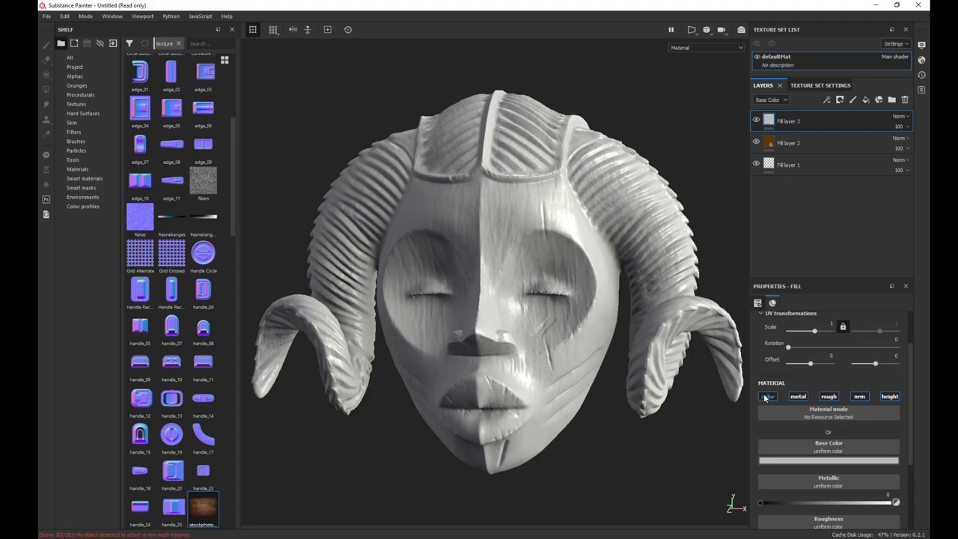
pyautogui.click(759, 398)
pyautogui.moveTo(225, 520); pyautogui.dragTo(828, 447)
pyautogui.keyDown('alt'); pyautogui.moveTo(597, 362); pyautogui.dragTo(615, 440, button='right'); pyautogui.keyUp('alt')
pyautogui.scroll(2, 874, 444)
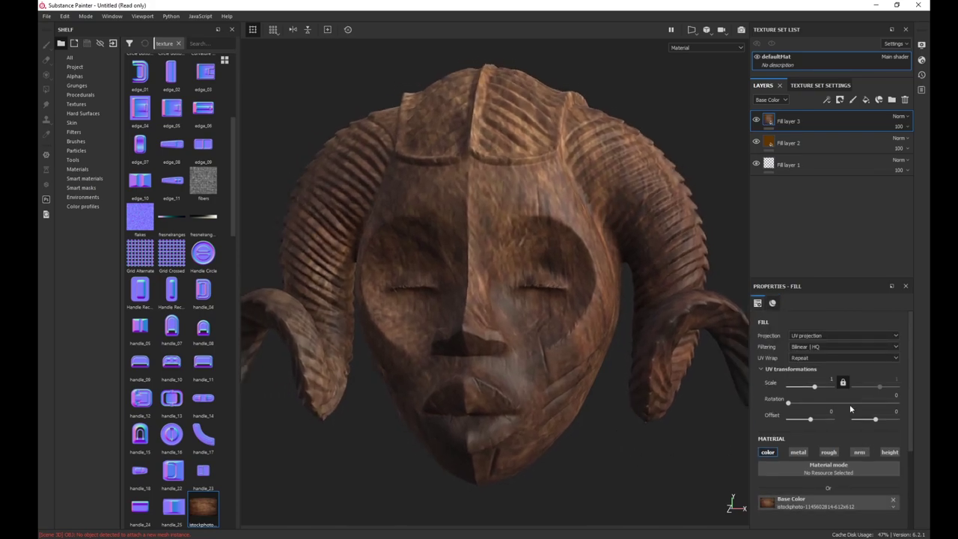
# - Change the wood fill layer's projection to Tri-planar projection and inspect the wood grain across the mask
pyautogui.click(820, 336)
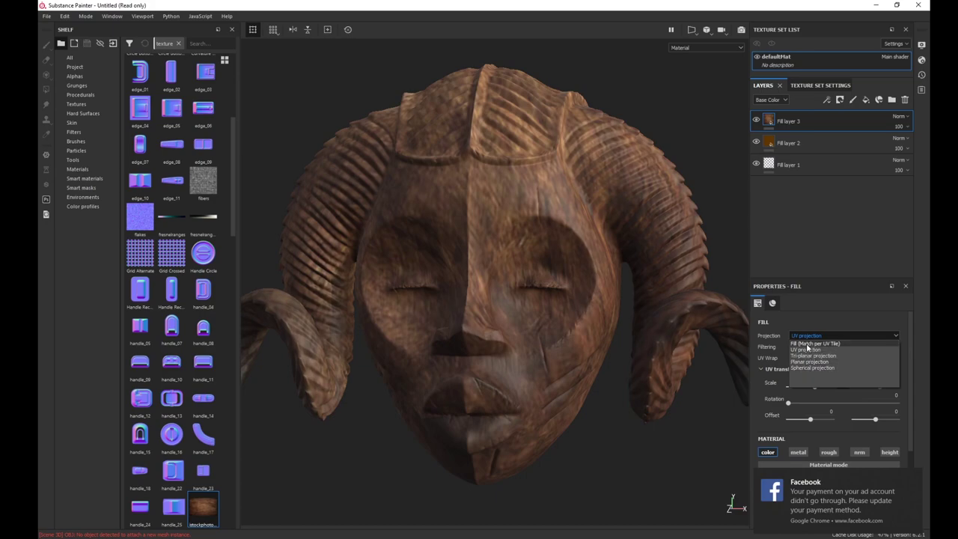
pyautogui.click(810, 357)
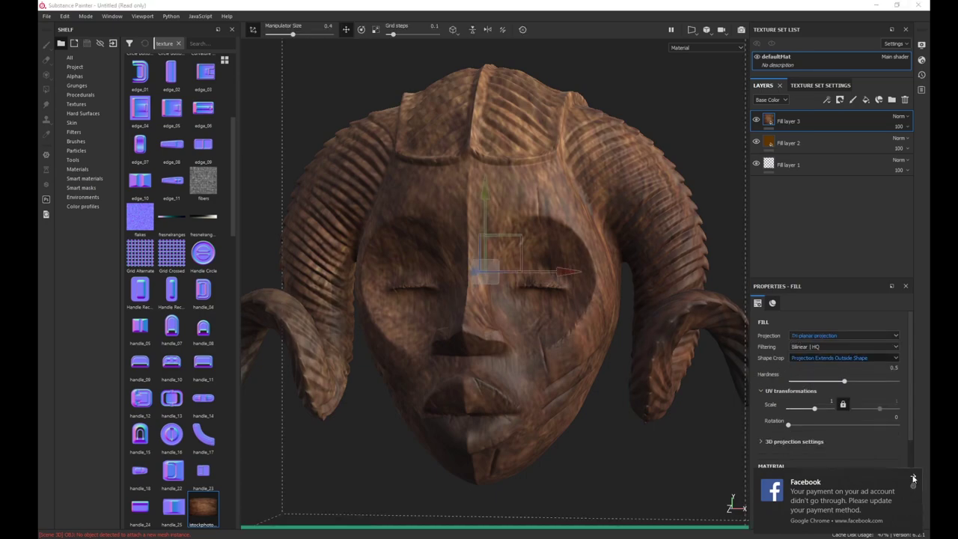
pyautogui.keyDown('alt'); pyautogui.moveTo(490, 381); pyautogui.dragTo(515, 379); pyautogui.keyUp('alt')
pyautogui.keyDown('alt'); pyautogui.moveTo(567, 394); pyautogui.dragTo(531, 320, button='right'); pyautogui.keyUp('alt')
pyautogui.keyDown('alt'); pyautogui.moveTo(532, 335); pyautogui.dragTo(524, 359); pyautogui.keyUp('alt')
pyautogui.keyDown('alt'); pyautogui.moveTo(536, 380); pyautogui.dragTo(522, 353, button='right'); pyautogui.keyUp('alt')
pyautogui.moveTo(544, 398)
pyautogui.keyDown('alt'); pyautogui.mouseDown()
pyautogui.moveTo(472, 402)
pyautogui.moveTo(531, 400)
pyautogui.mouseUp(); pyautogui.keyUp('alt')
pyautogui.keyDown('alt'); pyautogui.moveTo(531, 399); pyautogui.dragTo(588, 456, button='right'); pyautogui.keyUp('alt')
pyautogui.moveTo(588, 456)
pyautogui.keyDown('alt'); pyautogui.mouseDown()
pyautogui.moveTo(547, 450)
pyautogui.moveTo(494, 463)
pyautogui.moveTo(576, 443)
pyautogui.mouseUp(); pyautogui.keyUp('alt')
pyautogui.keyDown('alt'); pyautogui.moveTo(576, 443); pyautogui.dragTo(588, 427, button='right'); pyautogui.keyUp('alt')
pyautogui.keyDown('alt'); pyautogui.moveTo(587, 426); pyautogui.dragTo(560, 360); pyautogui.keyUp('alt')
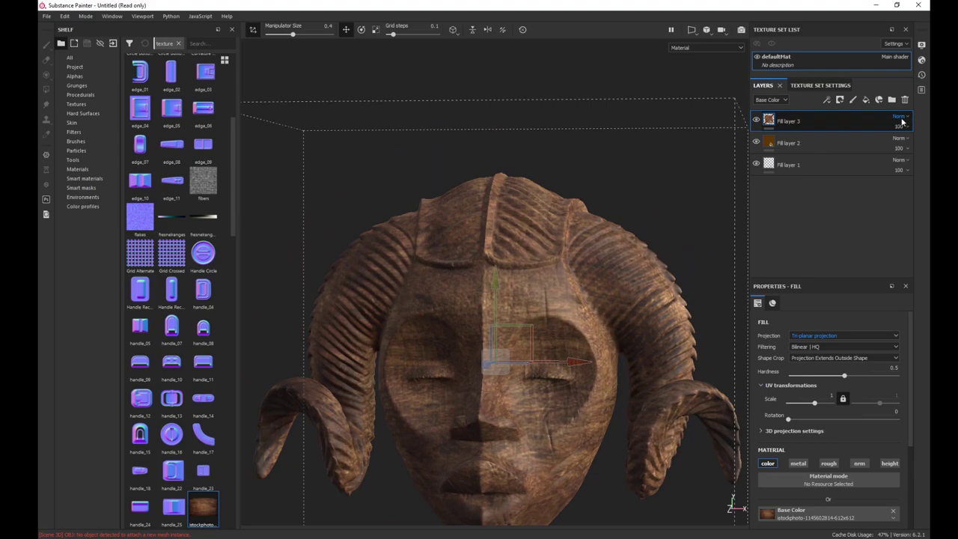
# - Set the wood fill layer's blending mode to Linear dodge (Add)
pyautogui.click(900, 116)
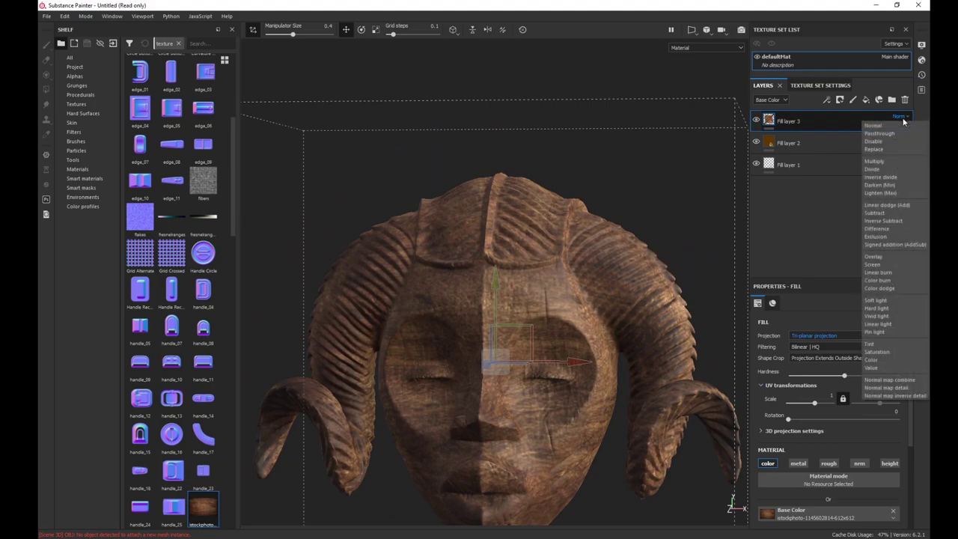
pyautogui.click(886, 204)
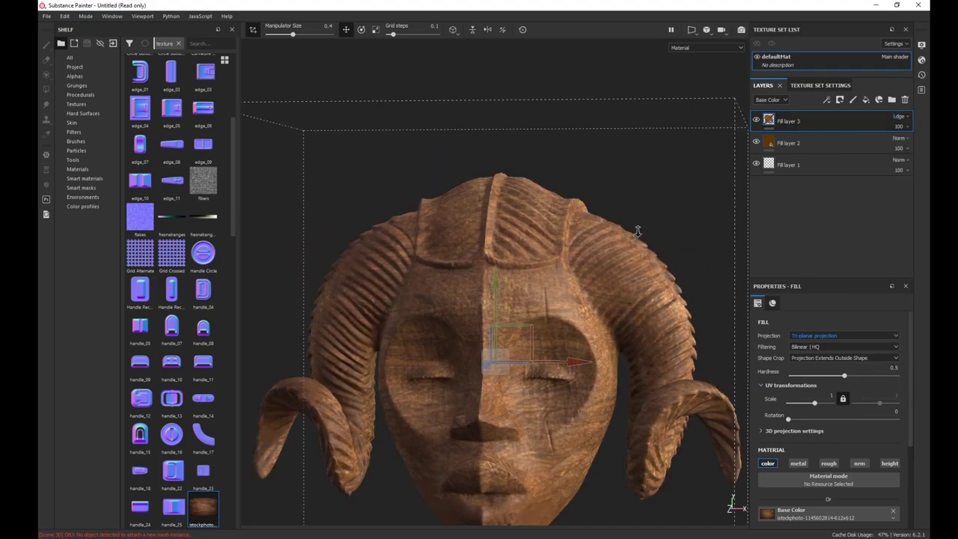
pyautogui.keyDown('alt'); pyautogui.moveTo(636, 228); pyautogui.dragTo(661, 279, button='right'); pyautogui.keyUp('alt')
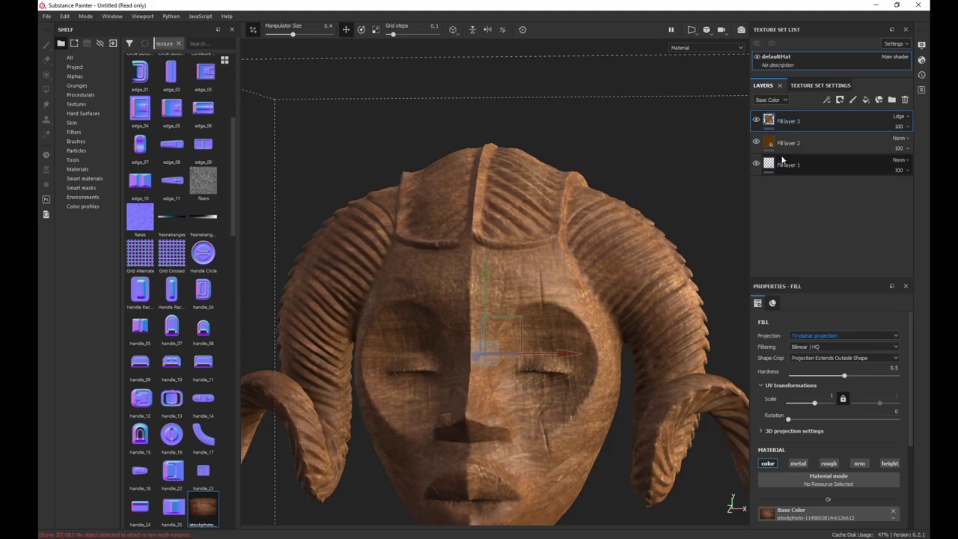
# - Rename the wood fill layer to "texture" and the brown fill layer below it to "base"
pyautogui.doubleClick(795, 123)
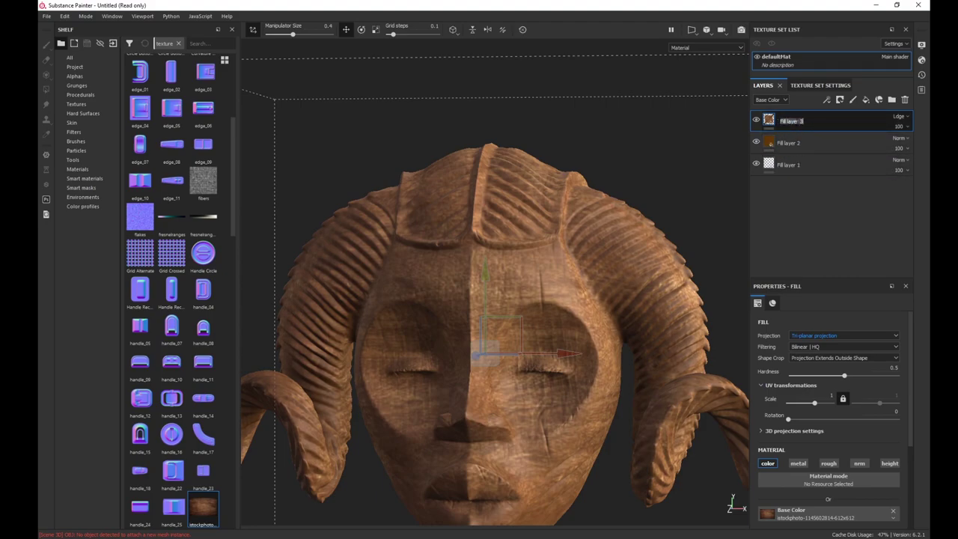
pyautogui.write('texture')
pyautogui.press('Return')
pyautogui.doubleClick(792, 142)
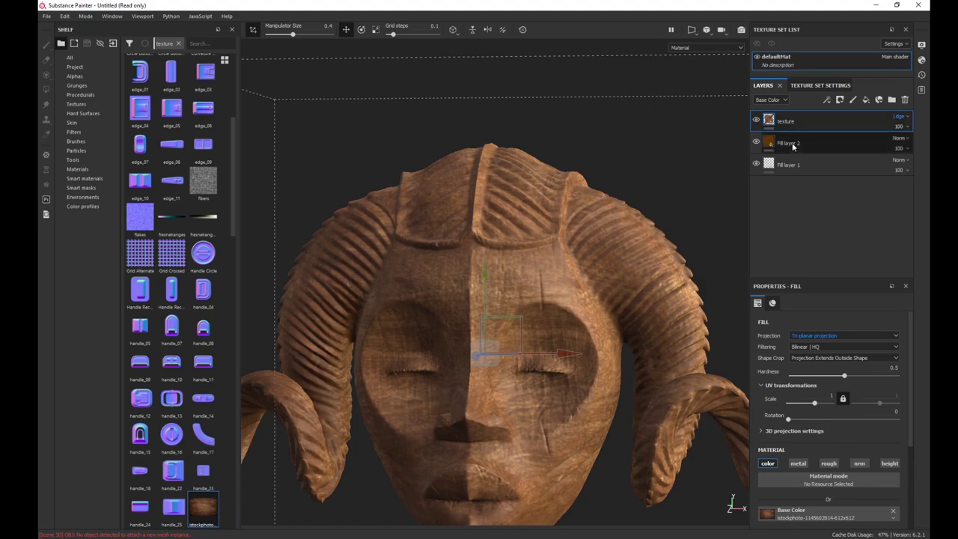
pyautogui.write('base')
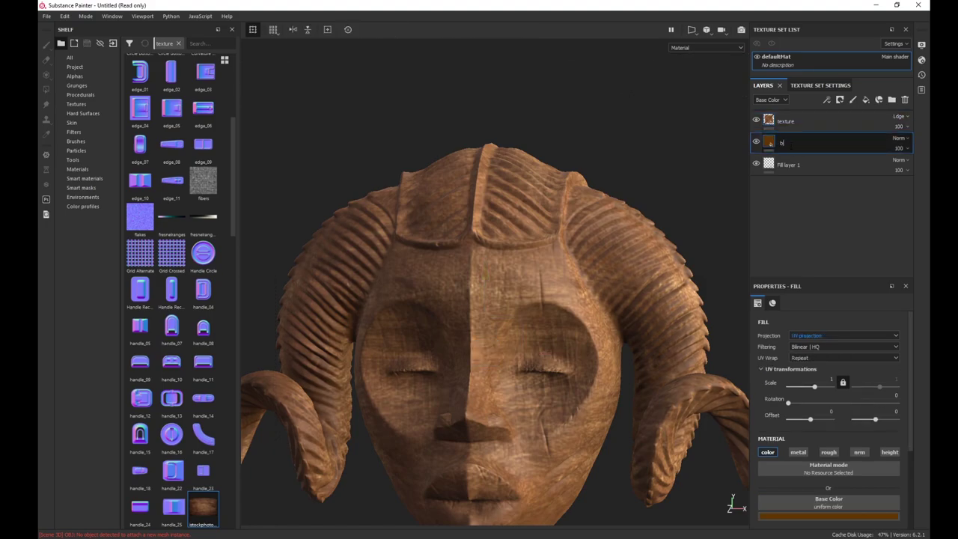
# - Reduce the texture layer's opacity to 70 and inspect the blended wood grain from several angles
pyautogui.click(902, 127)
pyautogui.click(916, 144)
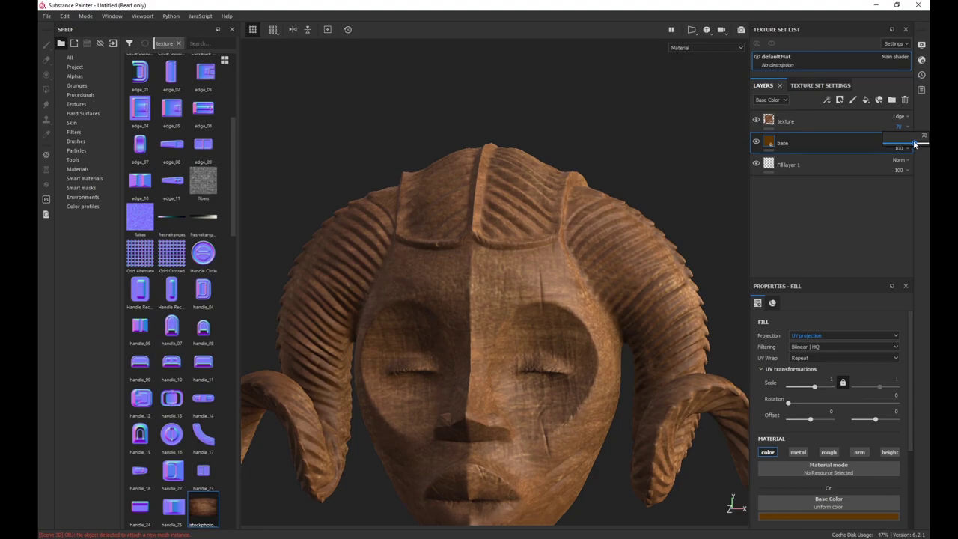
pyautogui.scroll(-2, 645, 158)
pyautogui.keyDown('alt'); pyautogui.moveTo(612, 147); pyautogui.dragTo(600, 109, button='middle'); pyautogui.keyUp('alt')
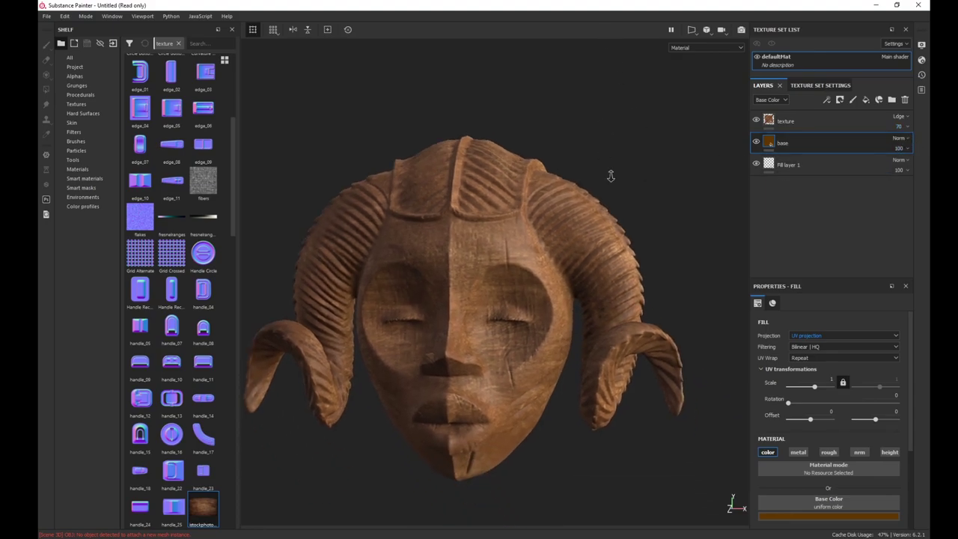
pyautogui.keyDown('alt'); pyautogui.moveTo(603, 154); pyautogui.dragTo(648, 271, button='right'); pyautogui.keyUp('alt')
pyautogui.keyDown('alt'); pyautogui.moveTo(570, 489); pyautogui.dragTo(512, 221); pyautogui.keyUp('alt')
pyautogui.keyDown('alt'); pyautogui.moveTo(512, 221); pyautogui.dragTo(499, 276, button='right'); pyautogui.keyUp('alt')
pyautogui.keyDown('alt'); pyautogui.moveTo(499, 277); pyautogui.dragTo(461, 217); pyautogui.keyUp('alt')
pyautogui.scroll(-3, 625, 164)
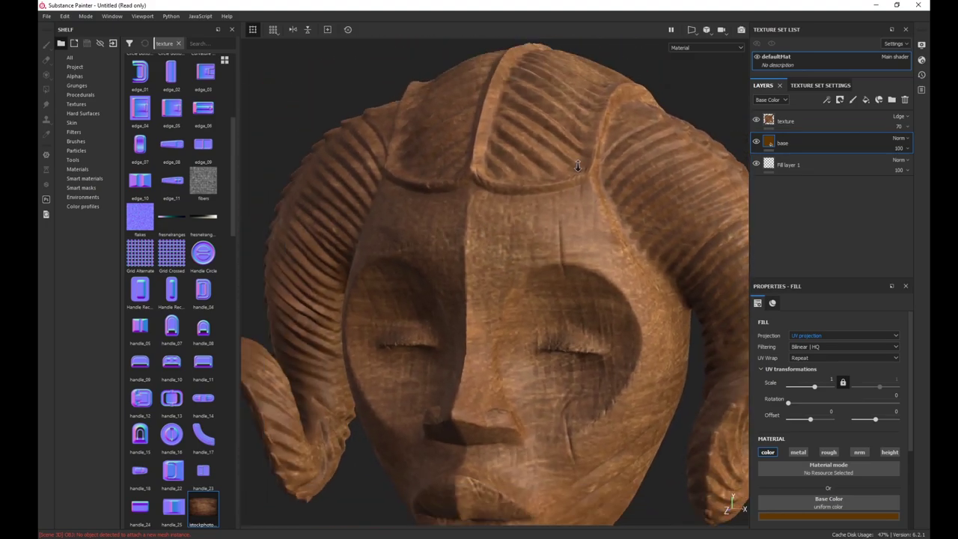
# - Compare the mask with the texture layer hidden and shown, and check the result against the reference photo
pyautogui.click(755, 120)
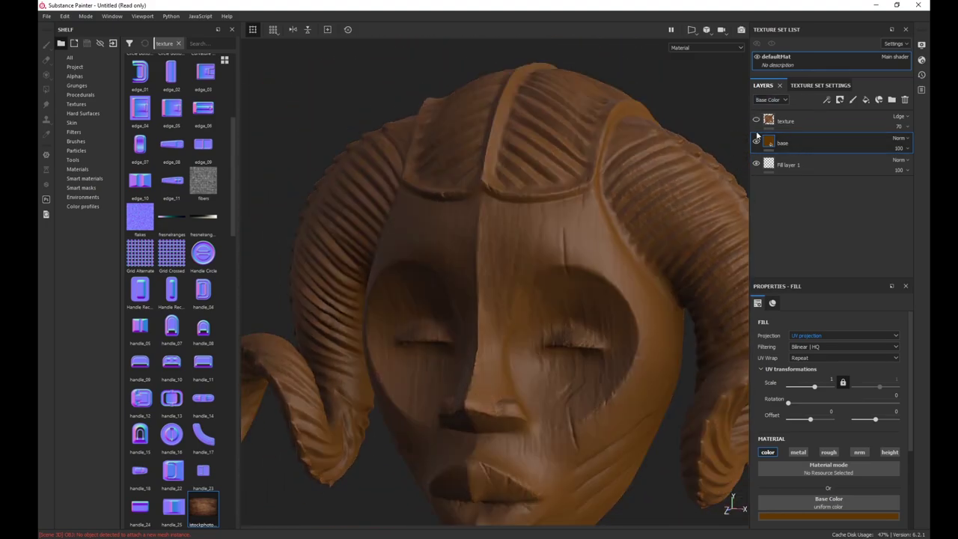
pyautogui.click(756, 120)
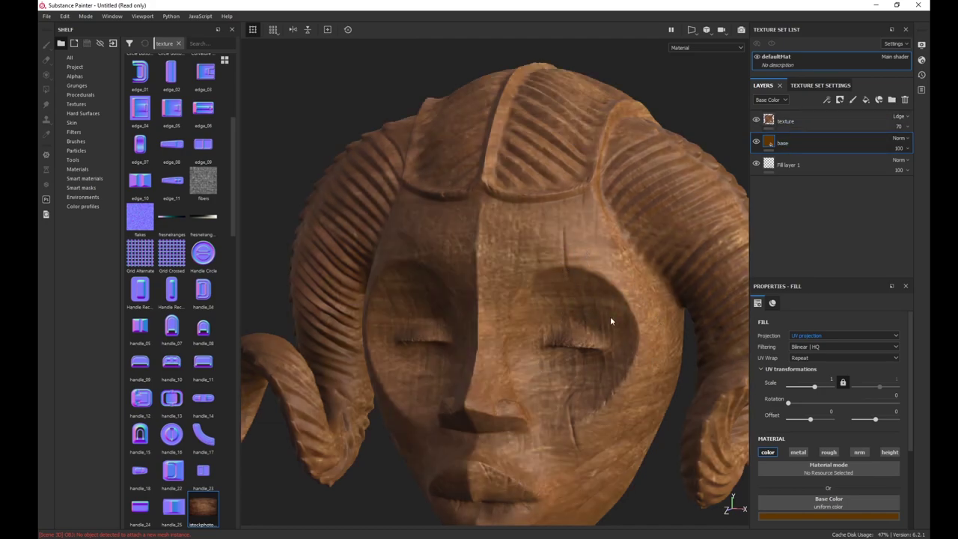
pyautogui.keyDown('alt'); pyautogui.moveTo(607, 324); pyautogui.dragTo(576, 331, button='right'); pyautogui.keyUp('alt')
pyautogui.keyDown('alt'); pyautogui.moveTo(576, 332); pyautogui.dragTo(468, 241); pyautogui.keyUp('alt')
pyautogui.moveTo(929, 258); pyautogui.dragTo(585, 257, button='right')
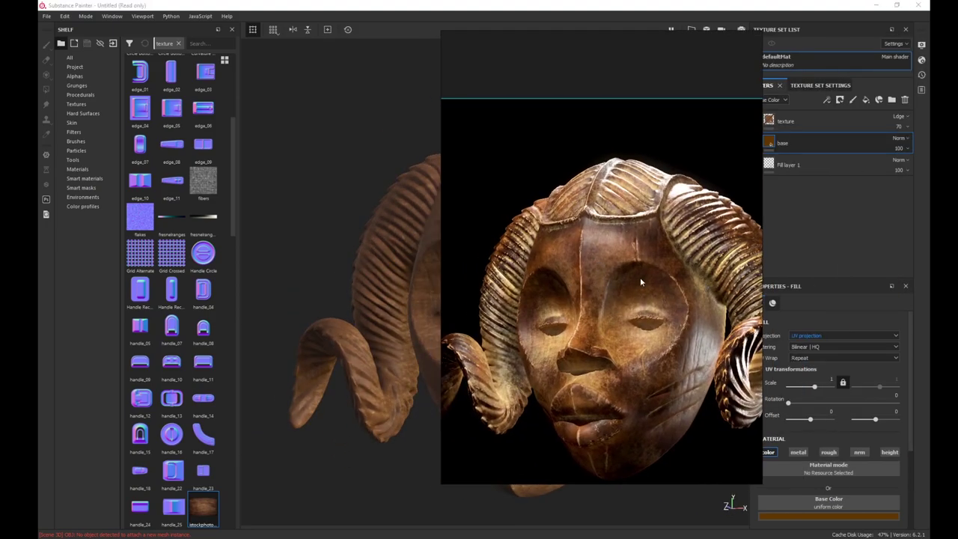
pyautogui.hotkey('alt', 'Tab')
pyautogui.keyDown('alt'); pyautogui.moveTo(720, 321); pyautogui.dragTo(558, 274); pyautogui.keyUp('alt')
pyautogui.keyDown('alt'); pyautogui.moveTo(559, 274); pyautogui.dragTo(589, 347, button='right'); pyautogui.keyUp('alt')
pyautogui.keyDown('alt'); pyautogui.moveTo(590, 347); pyautogui.dragTo(600, 334, button='middle'); pyautogui.keyUp('alt')
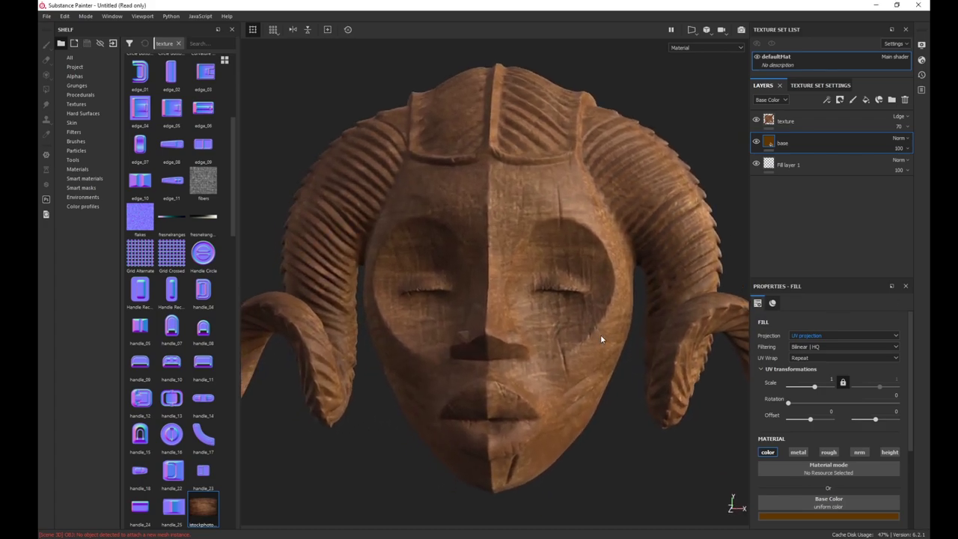
pyautogui.keyDown('alt'); pyautogui.moveTo(596, 332); pyautogui.dragTo(590, 289, button='right'); pyautogui.keyUp('alt')
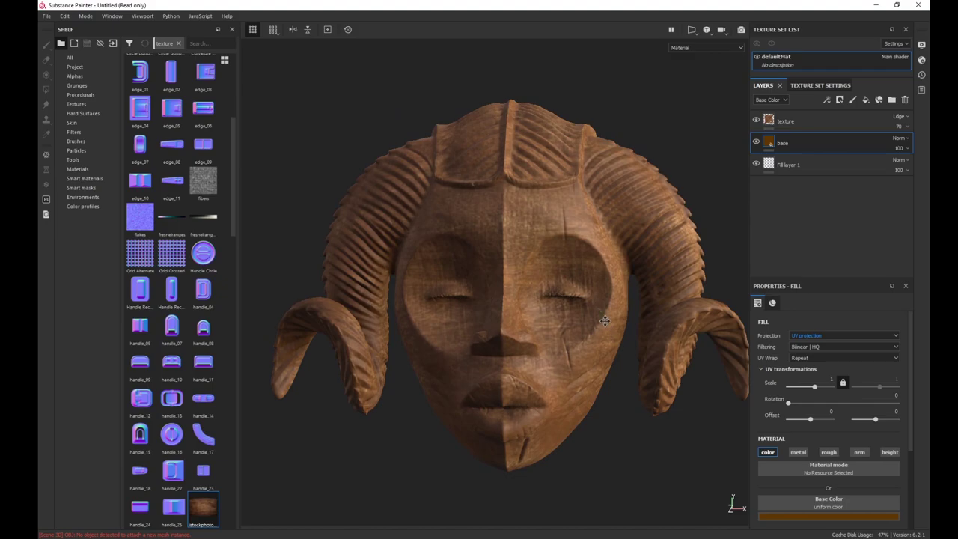
pyautogui.keyDown('alt'); pyautogui.moveTo(614, 314); pyautogui.dragTo(601, 304, button='middle'); pyautogui.keyUp('alt')
# - Add a fill layer above the texture layer and limit it to the color channel
pyautogui.click(812, 116)
pyautogui.click(840, 100)
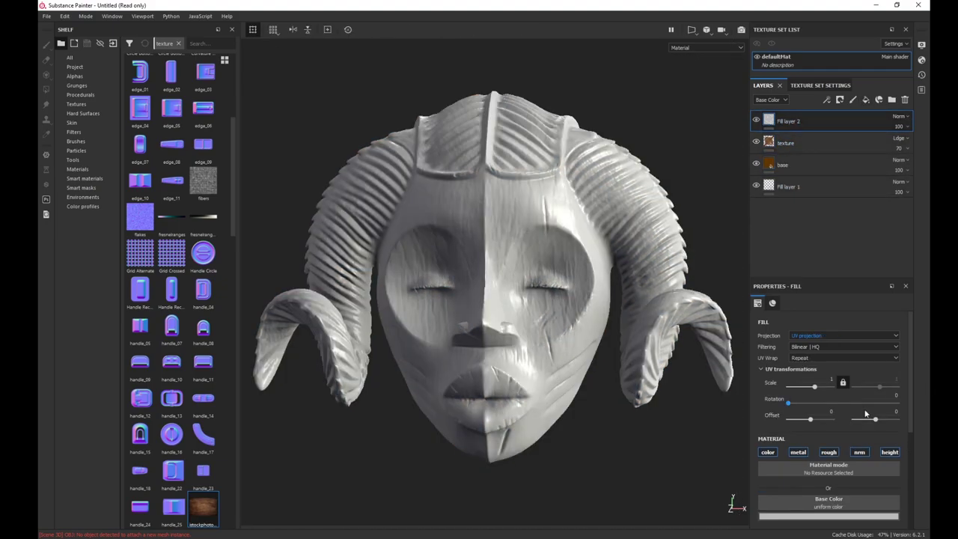
pyautogui.click(772, 454)
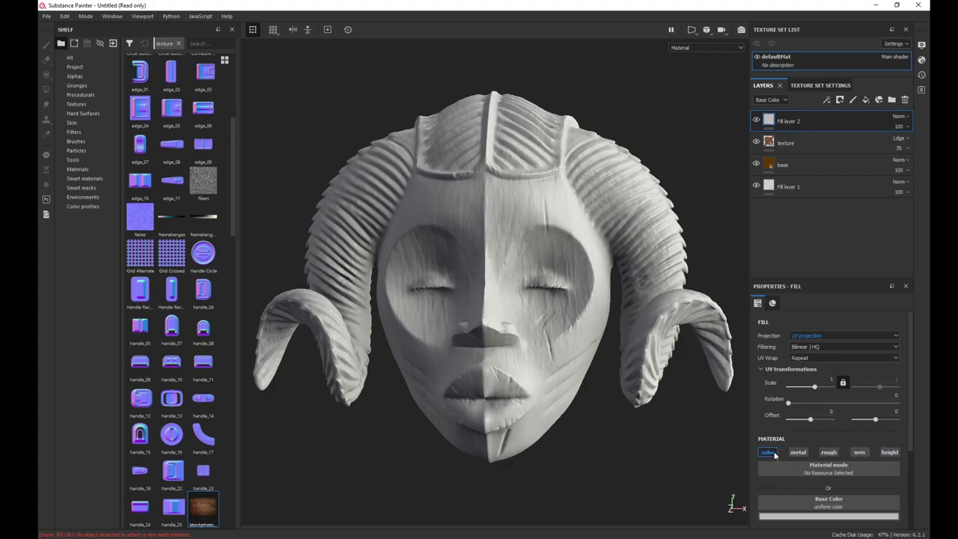
# - Set the new fill layer's base color to a light orange-tan, about R 0.796, G 0.383, B 0.151
pyautogui.scroll(-2, 774, 449)
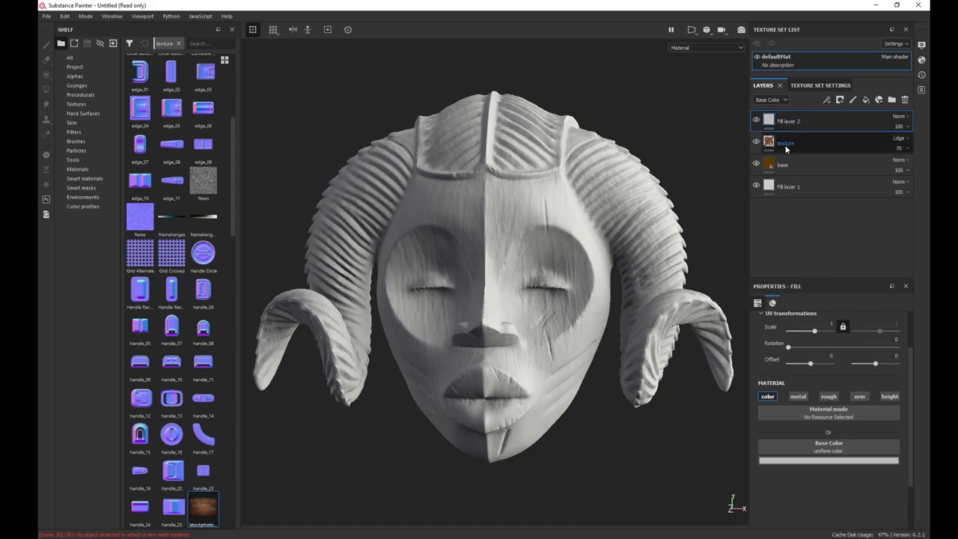
pyautogui.click(838, 461)
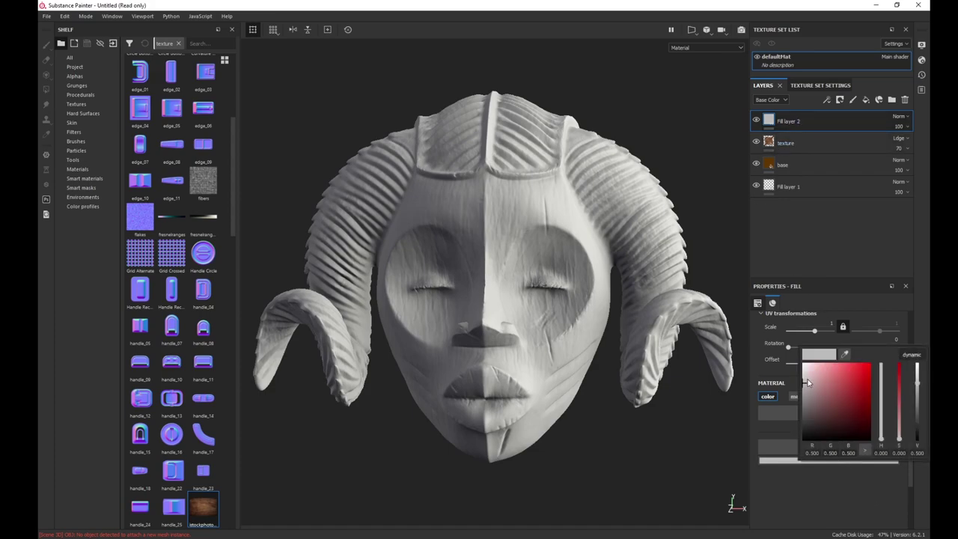
pyautogui.moveTo(809, 383); pyautogui.dragTo(817, 380)
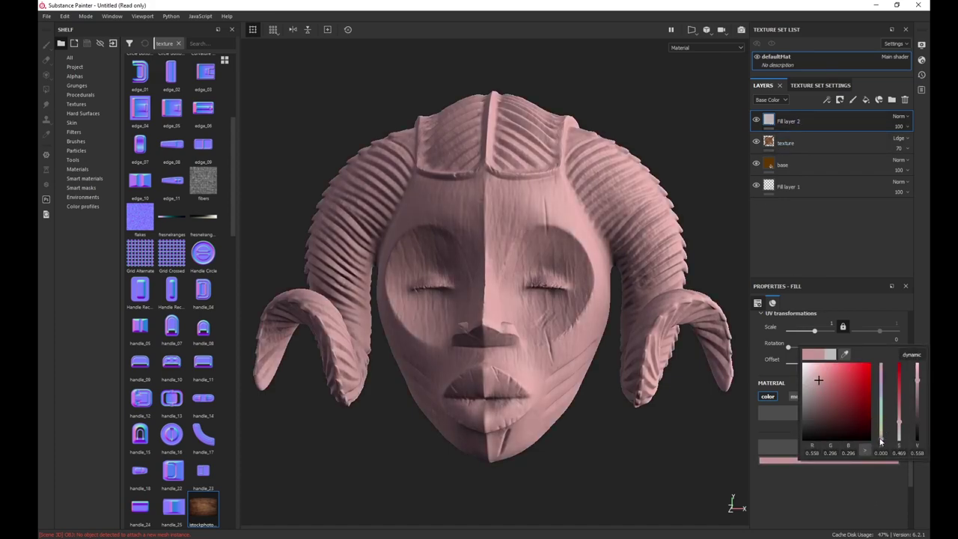
pyautogui.moveTo(881, 442); pyautogui.dragTo(880, 436)
pyautogui.moveTo(823, 376); pyautogui.dragTo(835, 369)
pyautogui.moveTo(899, 406); pyautogui.dragTo(901, 401)
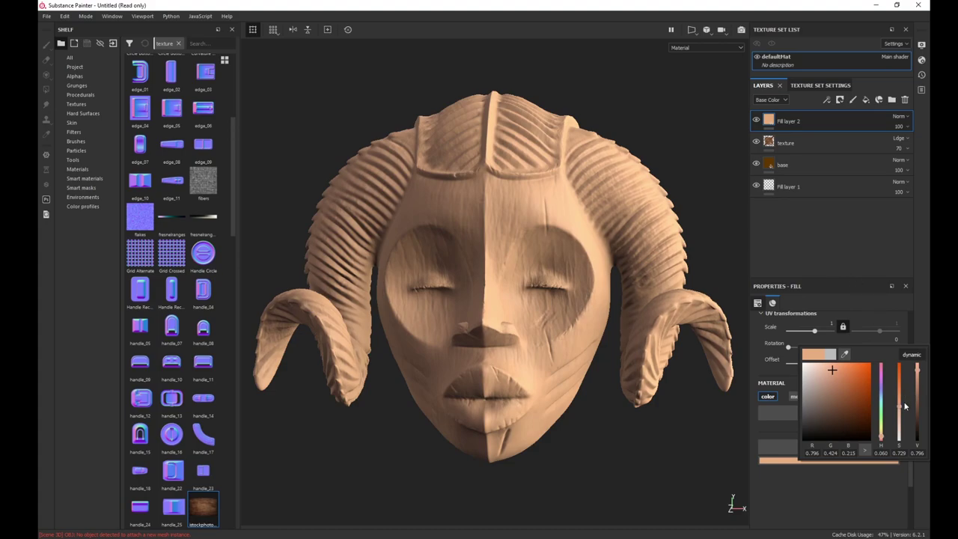
pyautogui.moveTo(901, 405); pyautogui.dragTo(902, 402)
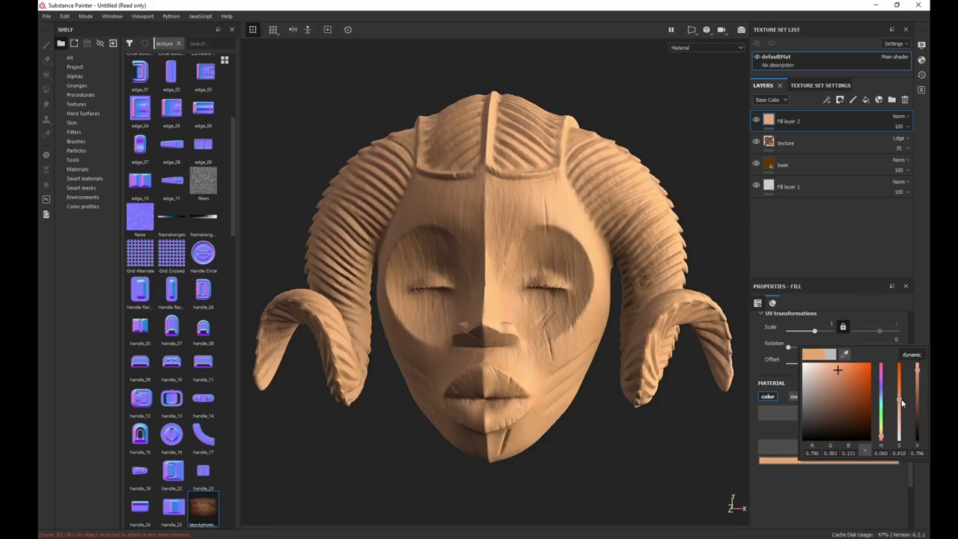
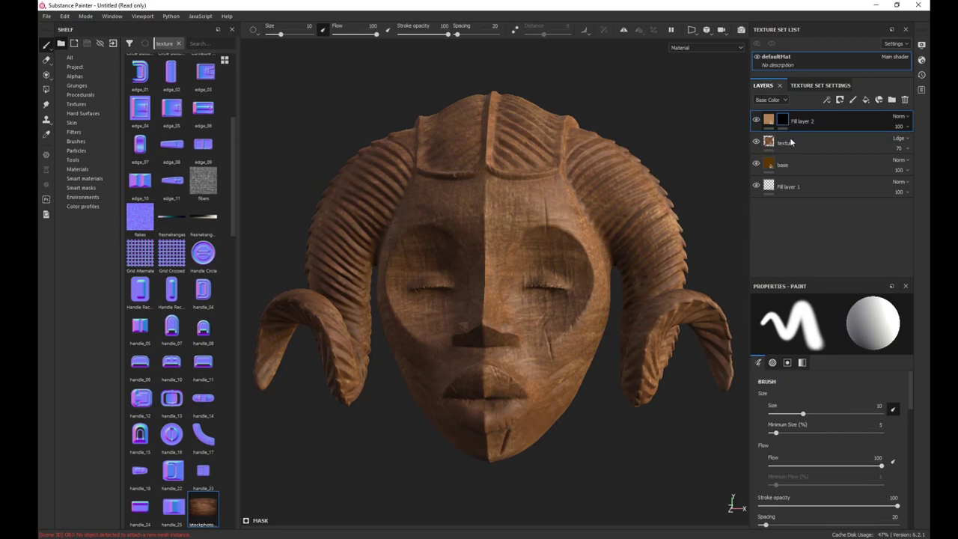
# - Add a fill effect to the tan layer's black mask and search its grayscale resources for "grunge fin"
pyautogui.click(828, 101)
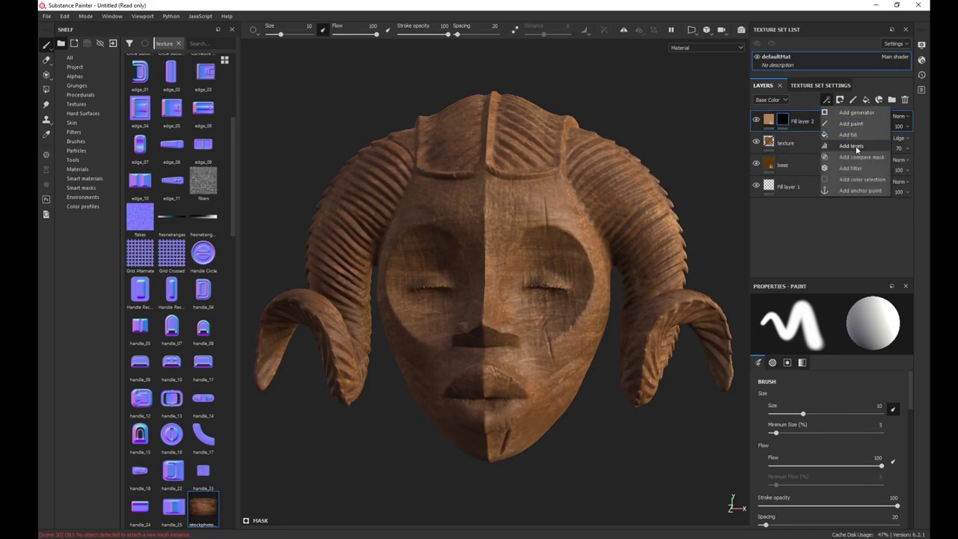
pyautogui.click(858, 138)
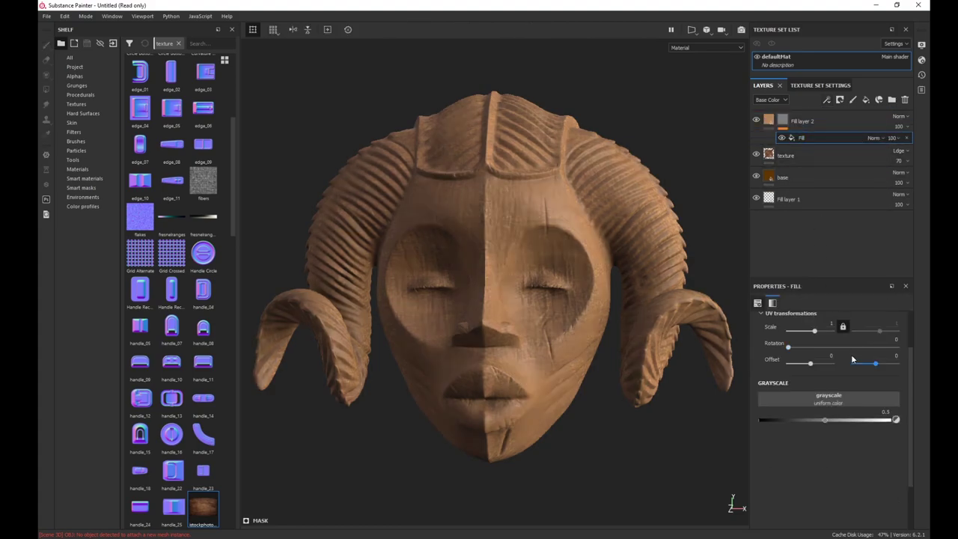
pyautogui.click(829, 403)
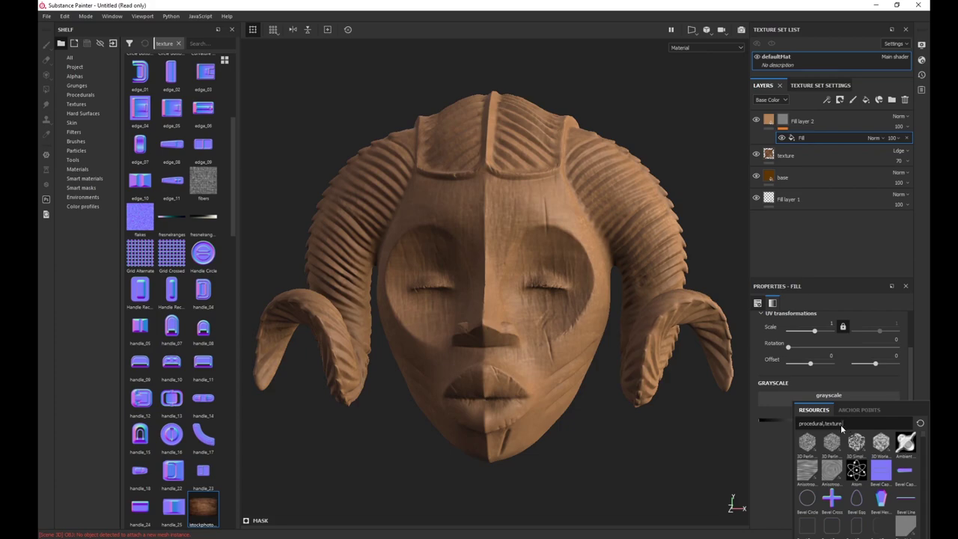
pyautogui.moveTo(841, 424); pyautogui.dragTo(796, 406)
pyautogui.write('grun')
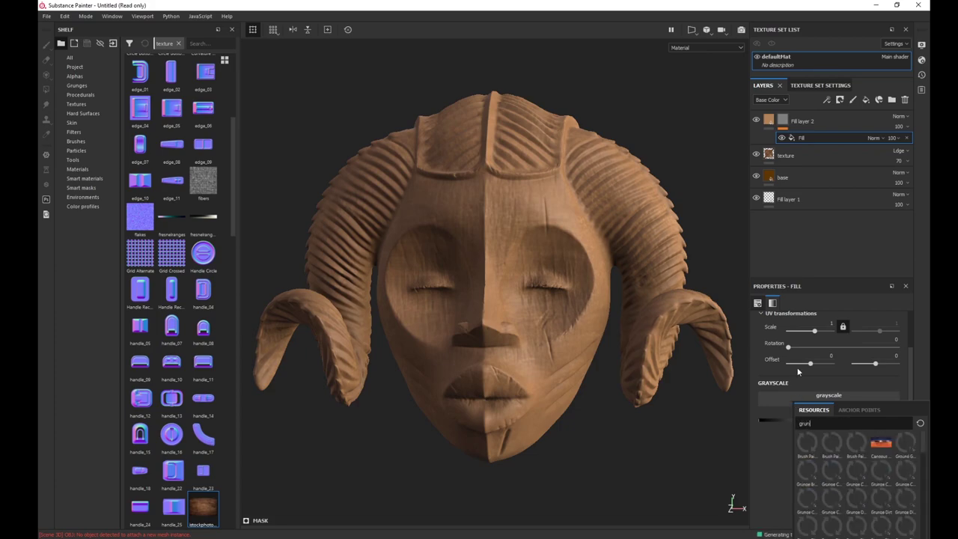
pyautogui.write('gge')
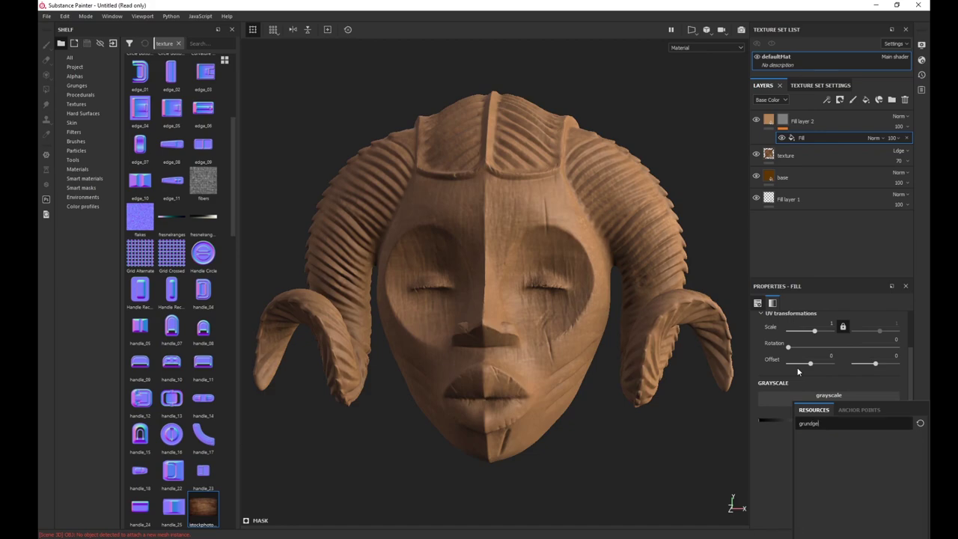
pyautogui.press('BackSpace')
pyautogui.press('BackSpace')
pyautogui.press('BackSpace')
pyautogui.write('ge ')
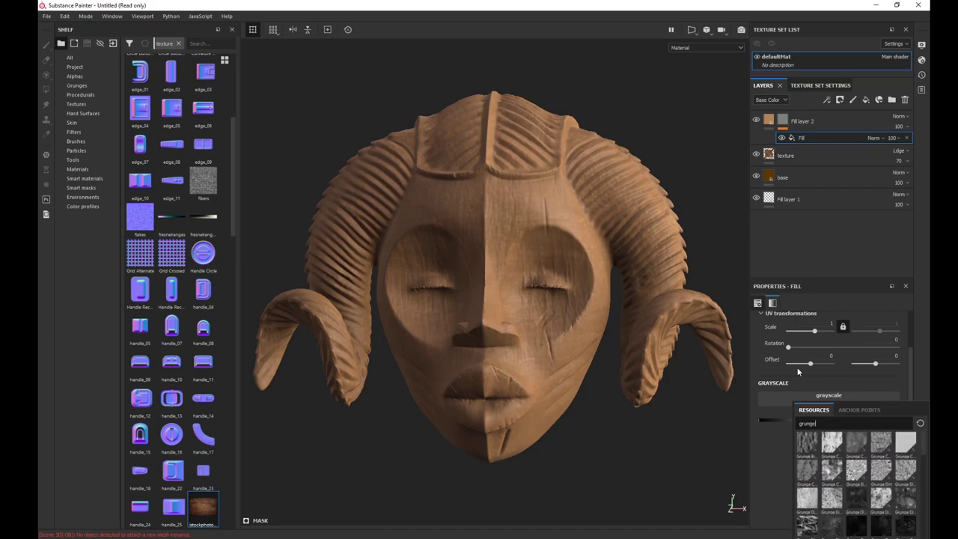
pyautogui.write('fin')
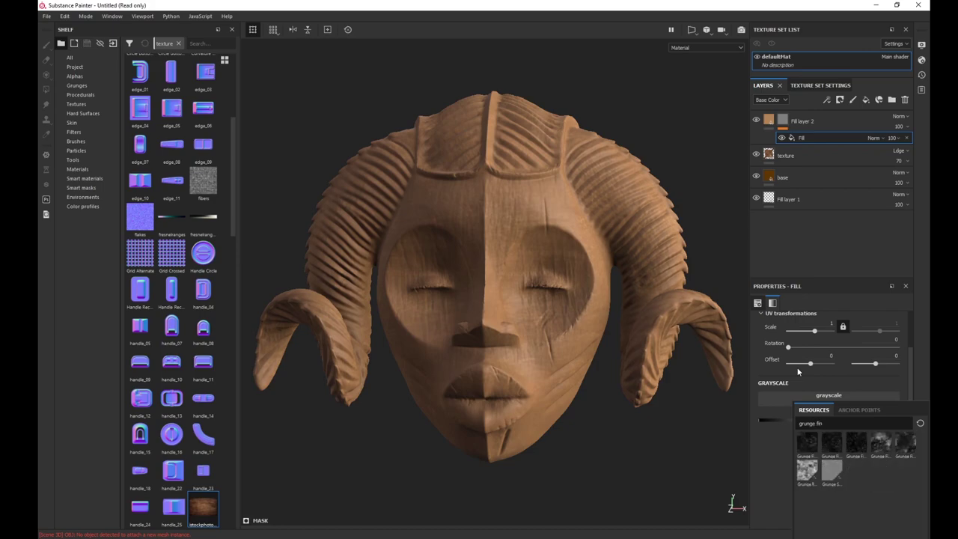
# - Use Grunge Fingerprints Dirty as the mask fill's grayscale and inspect its effect on the face
pyautogui.click(805, 453)
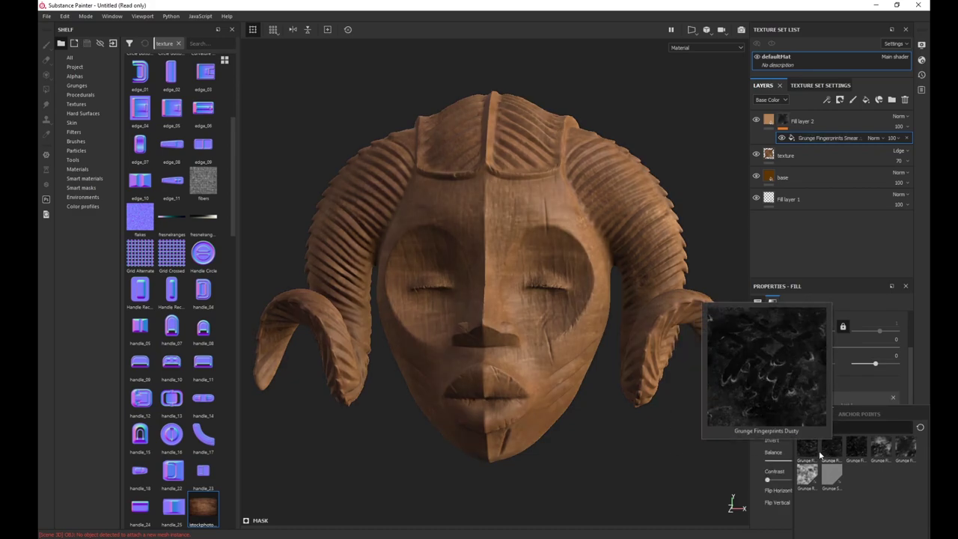
pyautogui.moveTo(818, 455)
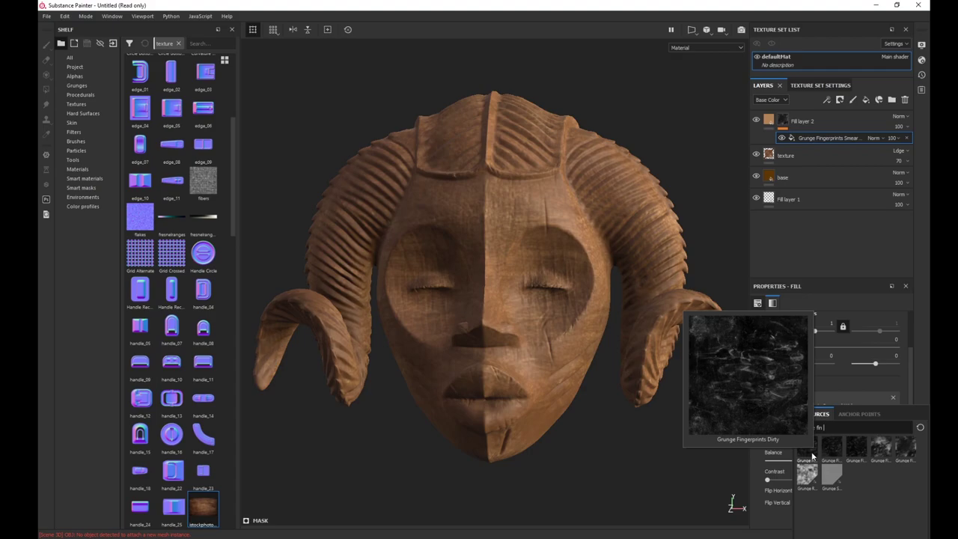
pyautogui.click(812, 454)
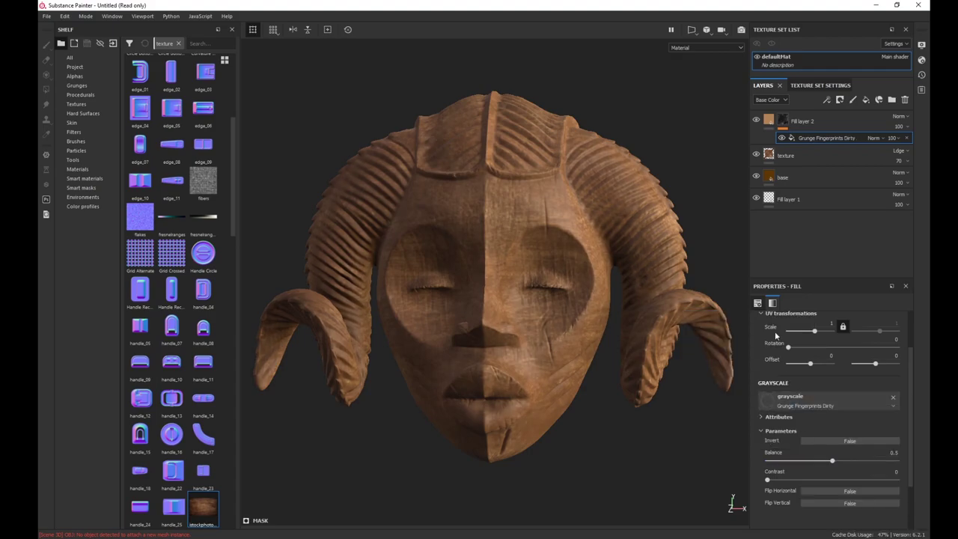
pyautogui.keyDown('alt'); pyautogui.moveTo(537, 389); pyautogui.dragTo(564, 389, button='right'); pyautogui.keyUp('alt')
pyautogui.keyDown('alt'); pyautogui.moveTo(544, 468); pyautogui.dragTo(593, 430); pyautogui.keyUp('alt')
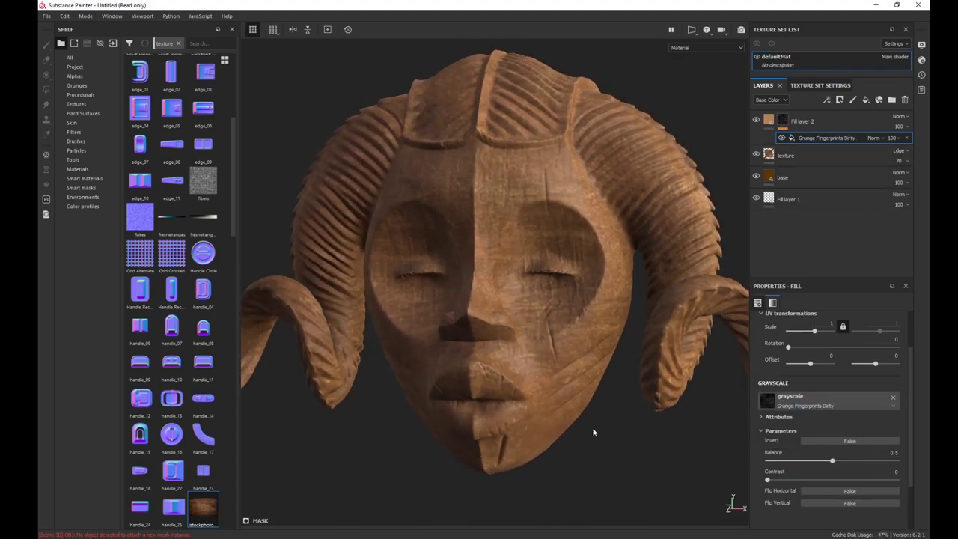
# - Display the tan layer's mask on its own and examine how the grunge pattern covers the model
pyautogui.keyDown('alt'); pyautogui.click(784, 122); pyautogui.keyUp('alt')
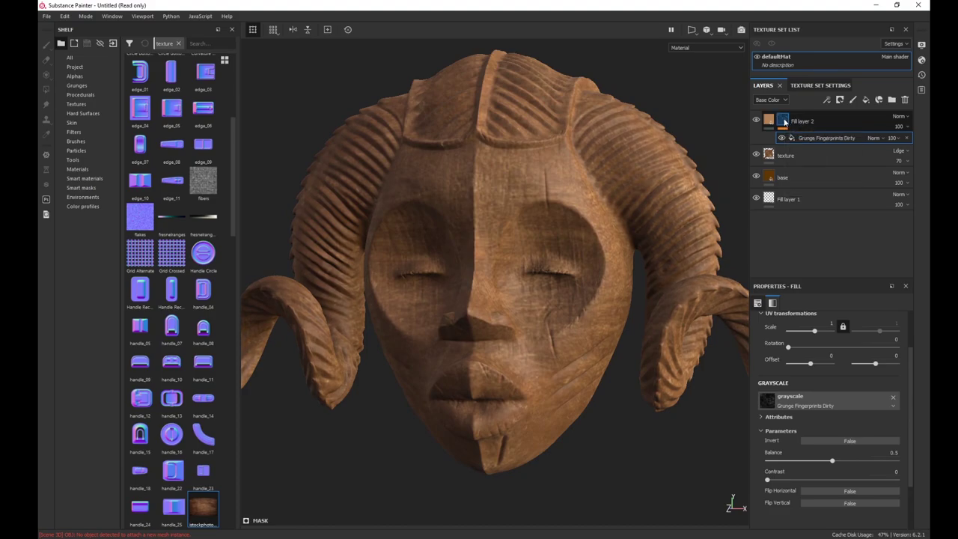
pyautogui.keyDown('alt'); pyautogui.moveTo(545, 379); pyautogui.dragTo(742, 156); pyautogui.keyUp('alt')
pyautogui.keyDown('alt'); pyautogui.moveTo(602, 161); pyautogui.dragTo(610, 340, button='right'); pyautogui.keyUp('alt')
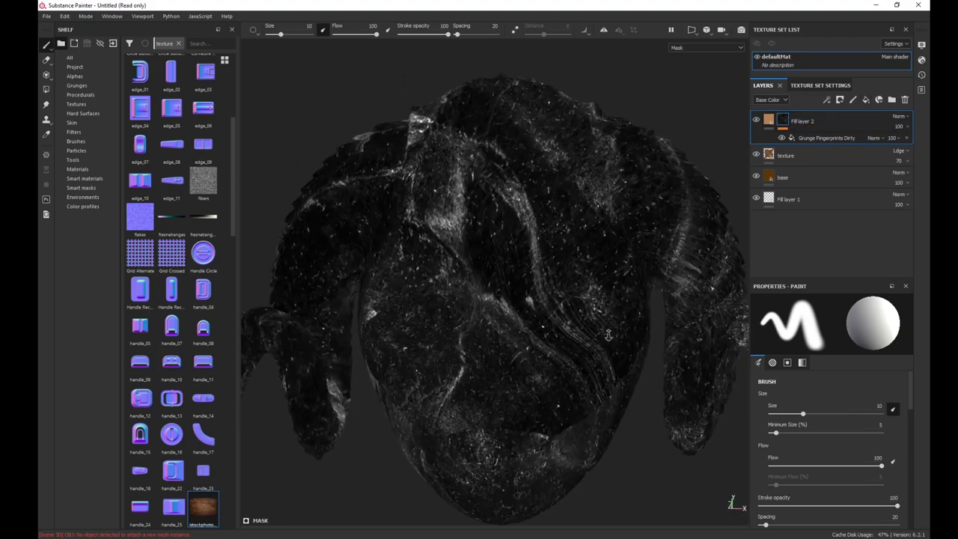
pyautogui.moveTo(611, 359)
pyautogui.keyDown('alt'); pyautogui.mouseDown()
pyautogui.moveTo(586, 400)
pyautogui.moveTo(544, 398)
pyautogui.moveTo(632, 370)
pyautogui.moveTo(588, 396)
pyautogui.moveTo(573, 344)
pyautogui.moveTo(539, 360)
pyautogui.moveTo(554, 333)
pyautogui.mouseUp(); pyautogui.keyUp('alt')
# - Set the Grunge Fingerprints Dirty fill's contrast to 0.38 and its balance to 0.52
pyautogui.click(826, 138)
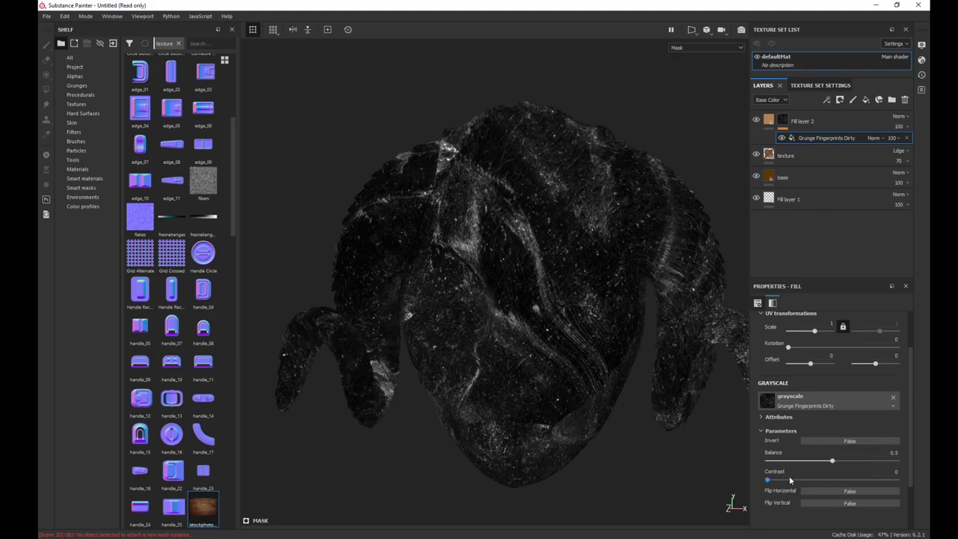
pyautogui.moveTo(772, 483); pyautogui.dragTo(815, 485)
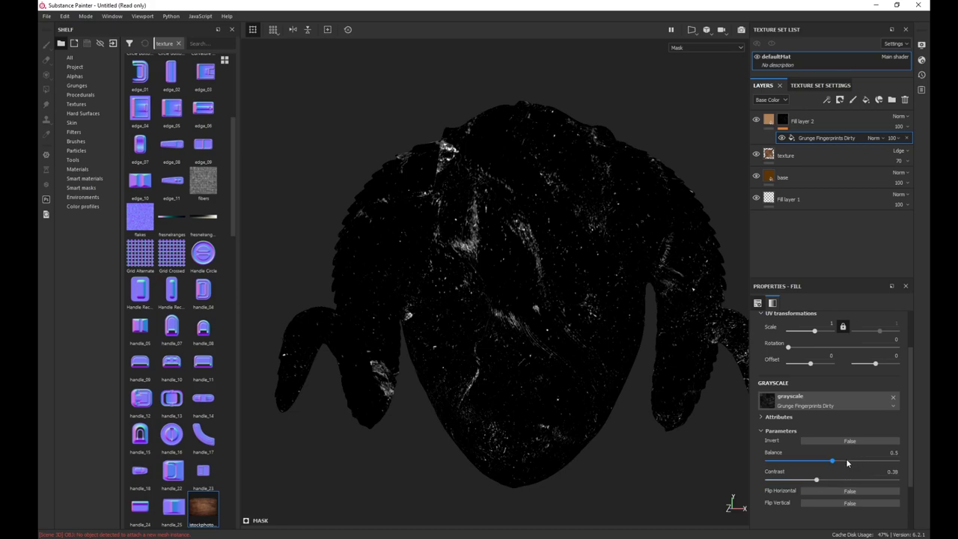
pyautogui.click(835, 463)
pyautogui.scroll(1, 835, 464)
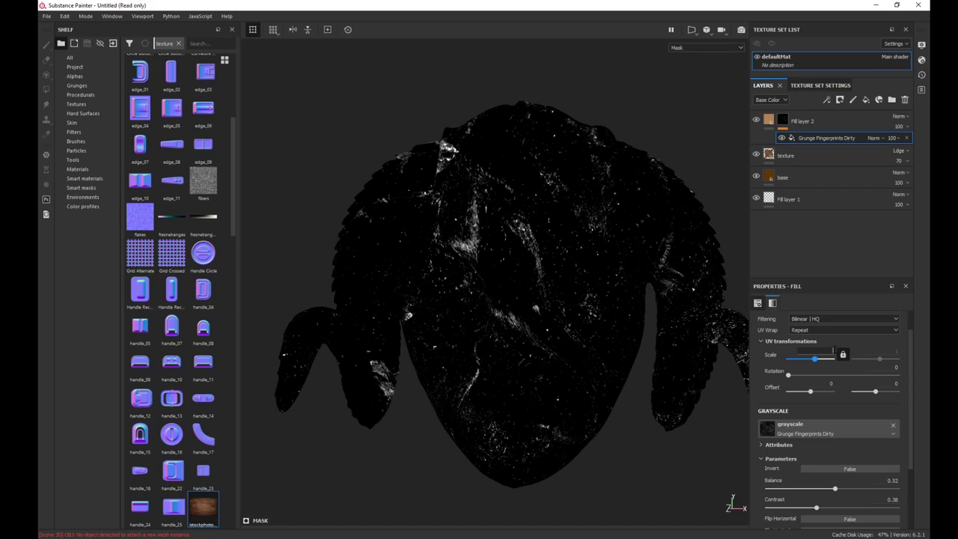
# - Set the Grunge Fingerprints Dirty fill's UV scale to 5, check its mask coverage, and return to the tan layer's material
pyautogui.press('Return')
pyautogui.scroll(3, 540, 256)
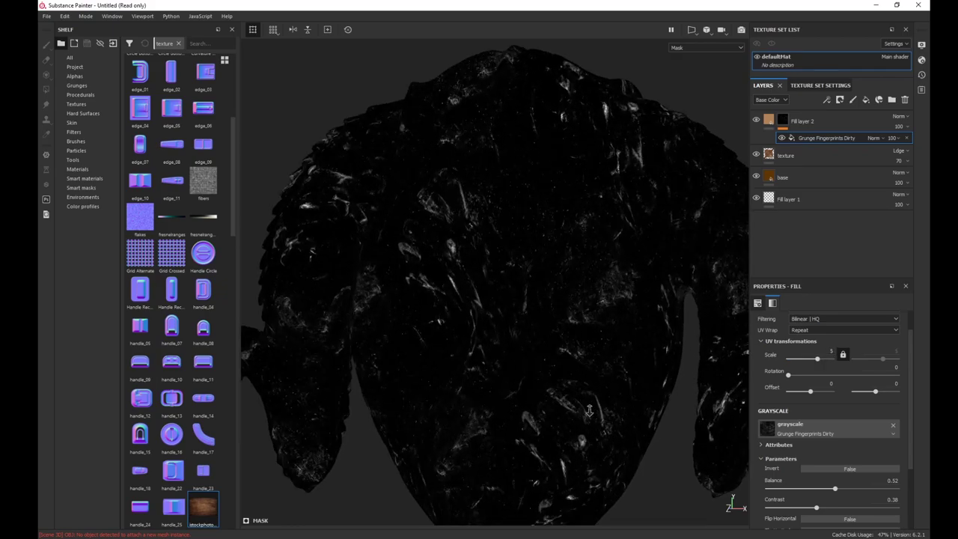
pyautogui.scroll(-1, 474, 218)
pyautogui.scroll(2, 449, 201)
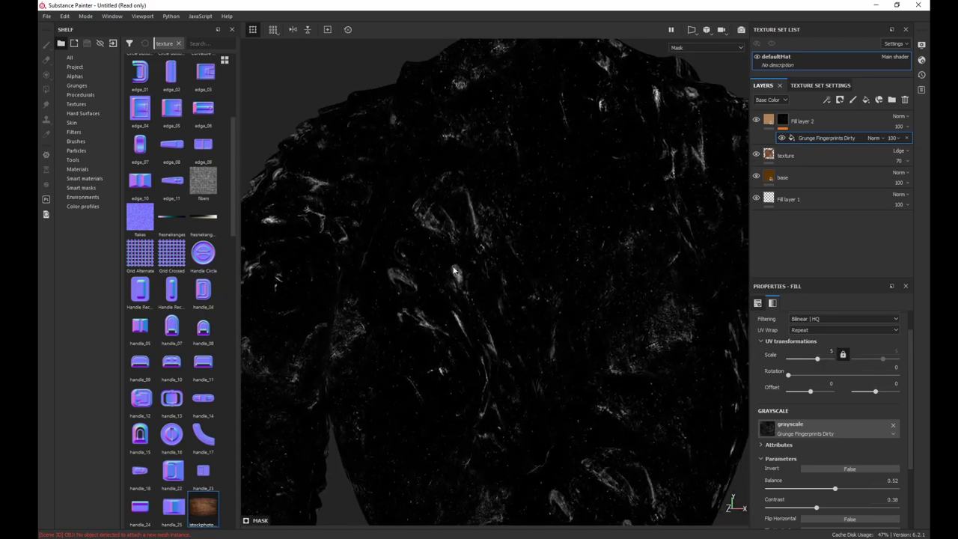
pyautogui.scroll(-5, 512, 387)
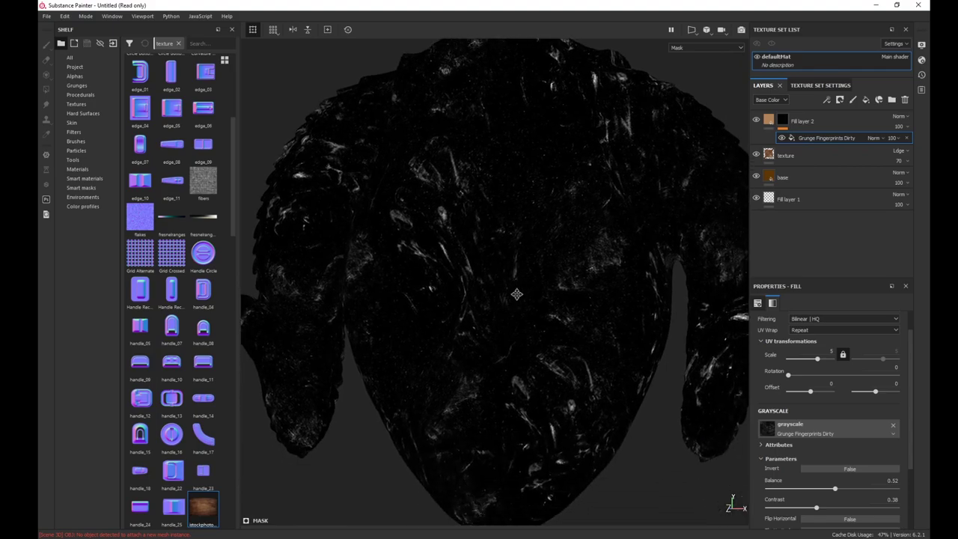
pyautogui.click(769, 121)
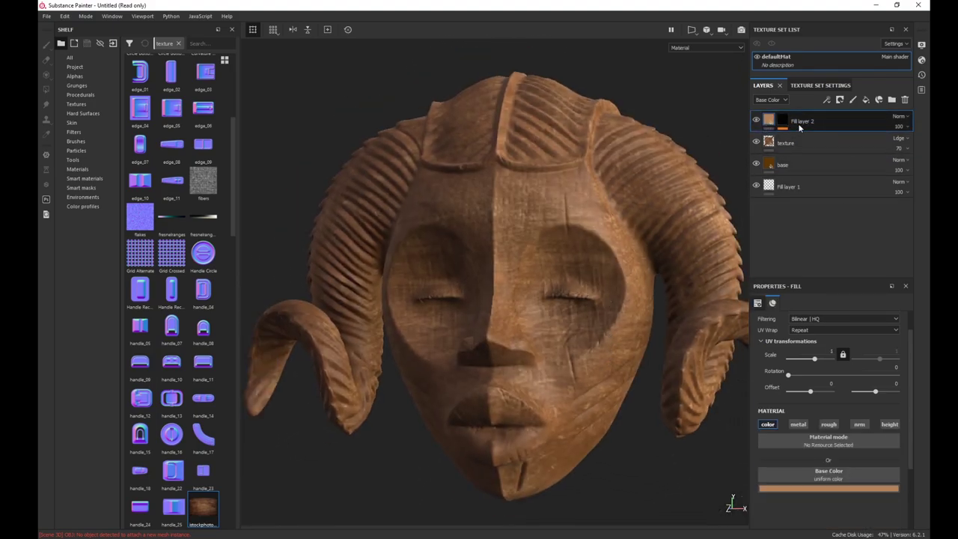
# - Toggle the wood texture layer's visibility to compare the grunge scratches on the face with and without it
pyautogui.click(782, 121)
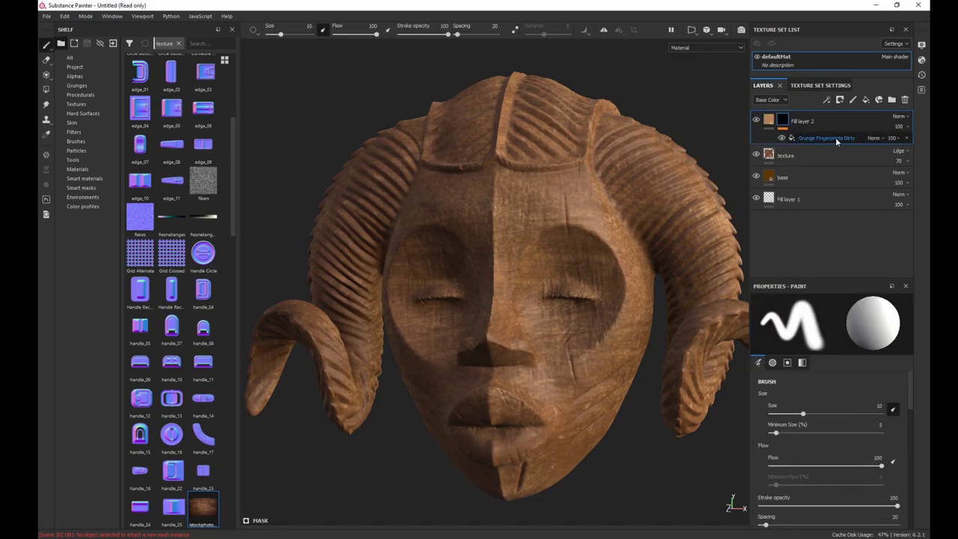
pyautogui.click(757, 156)
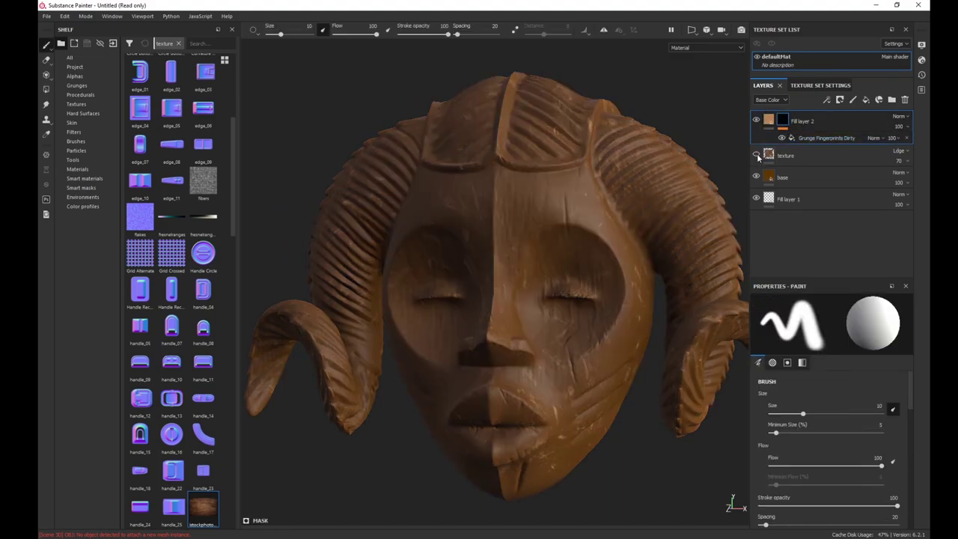
pyautogui.click(757, 155)
pyautogui.click(756, 155)
pyautogui.click(756, 156)
pyautogui.click(756, 155)
pyautogui.scroll(6, 539, 434)
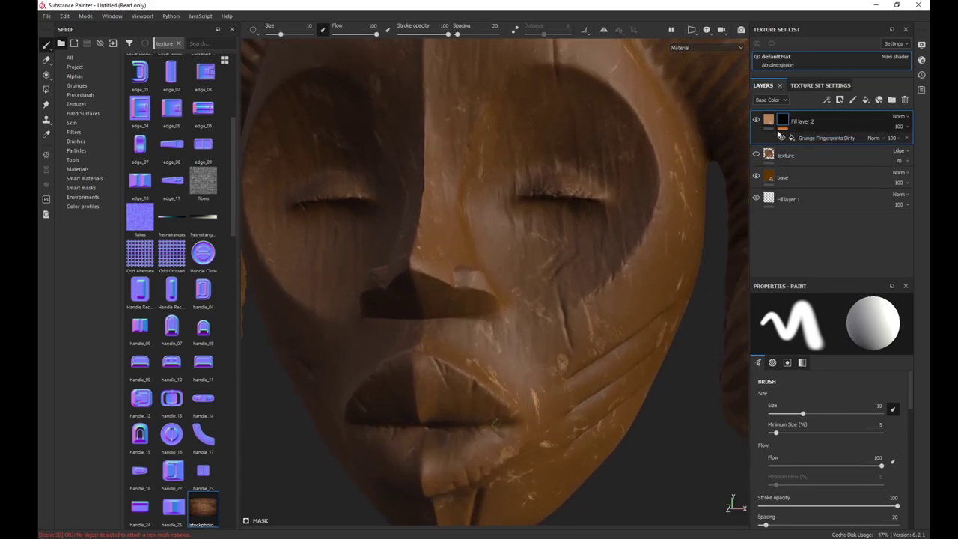
pyautogui.click(770, 124)
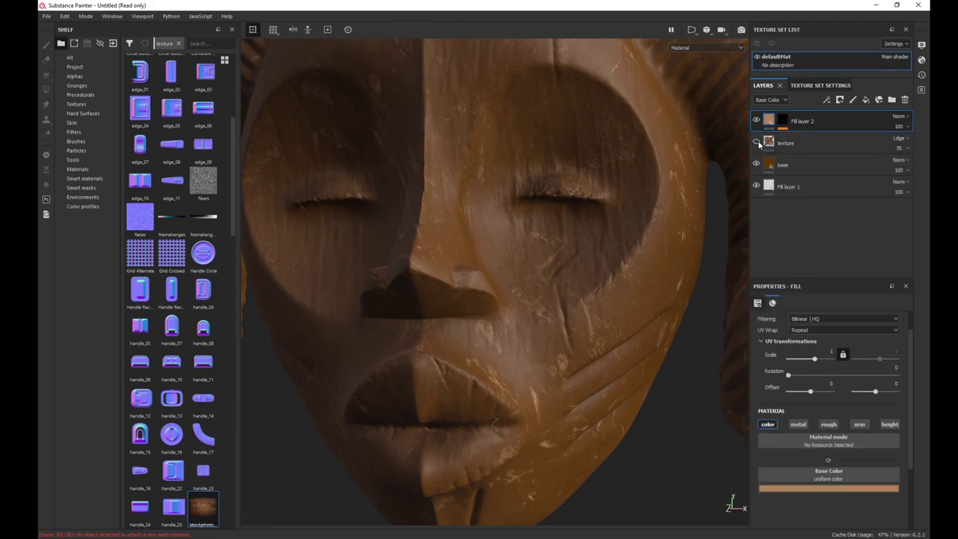
pyautogui.click(756, 142)
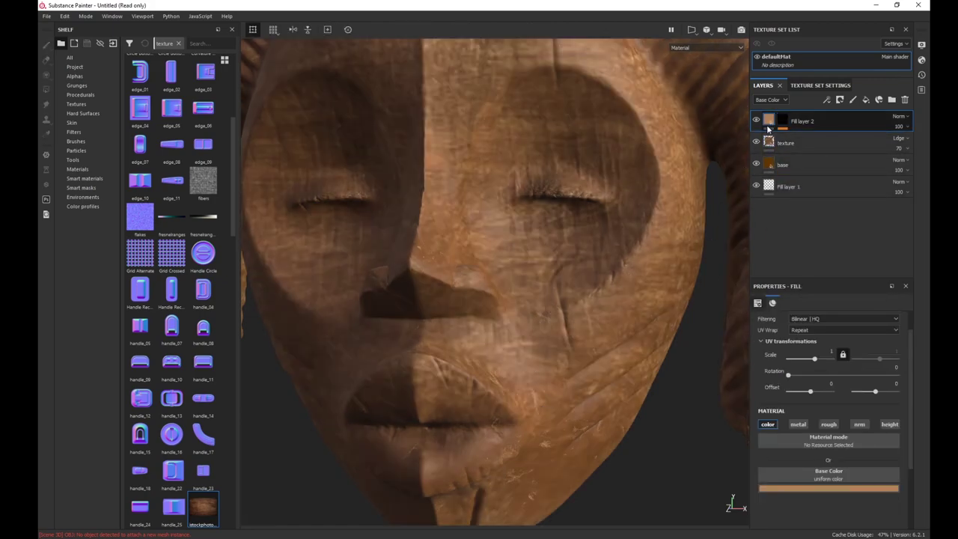
# - Brighten the tan layer's base color to a lighter orange tan and check the scratches on the face
pyautogui.click(847, 489)
pyautogui.moveTo(838, 411)
pyautogui.mouseDown()
pyautogui.moveTo(846, 404)
pyautogui.moveTo(838, 400)
pyautogui.mouseUp()
pyautogui.scroll(-3, 622, 401)
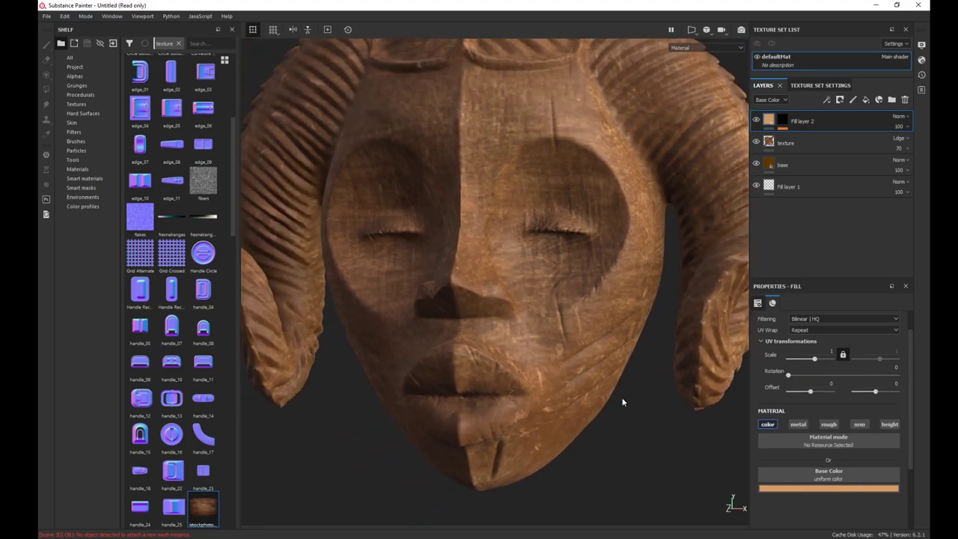
pyautogui.keyDown('alt'); pyautogui.moveTo(622, 402); pyautogui.dragTo(648, 353); pyautogui.keyUp('alt')
pyautogui.scroll(2, 648, 352)
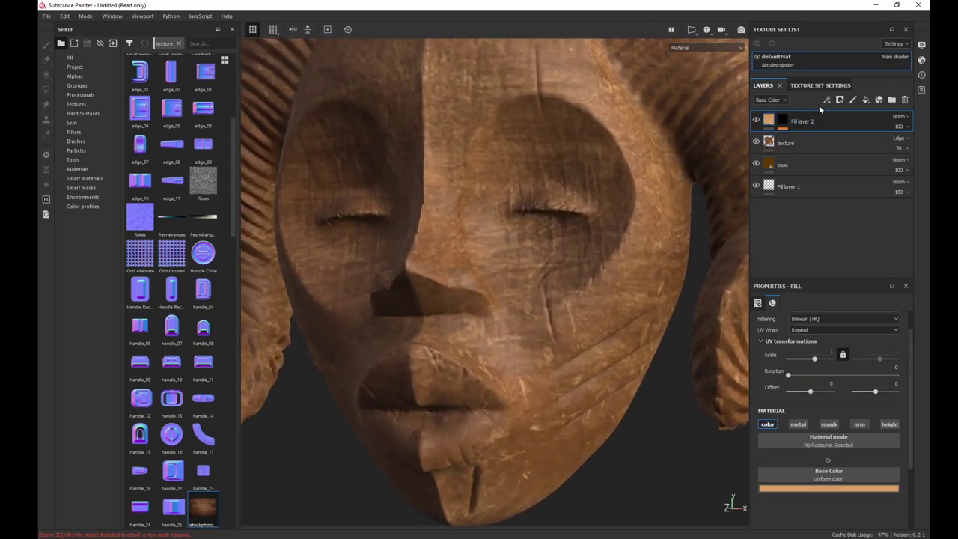
# - Add a fill layer above the tan layer with only the color channel enabled and give it a black mask
pyautogui.click(866, 103)
pyautogui.click(771, 425)
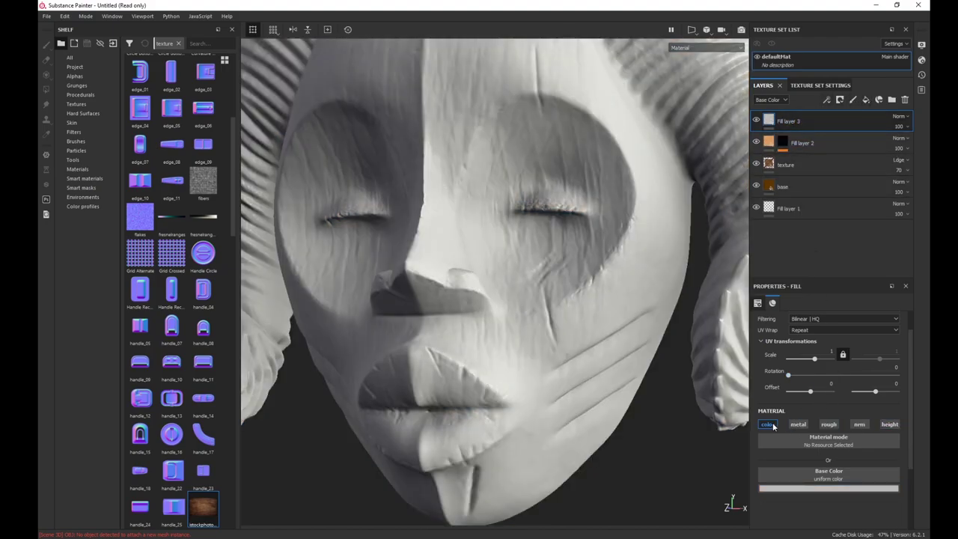
pyautogui.press('f')
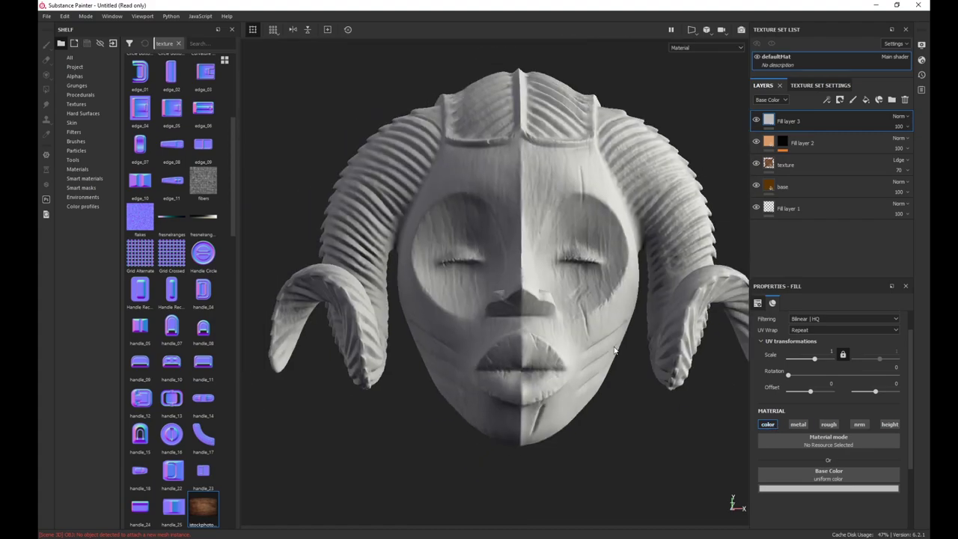
pyautogui.click(840, 101)
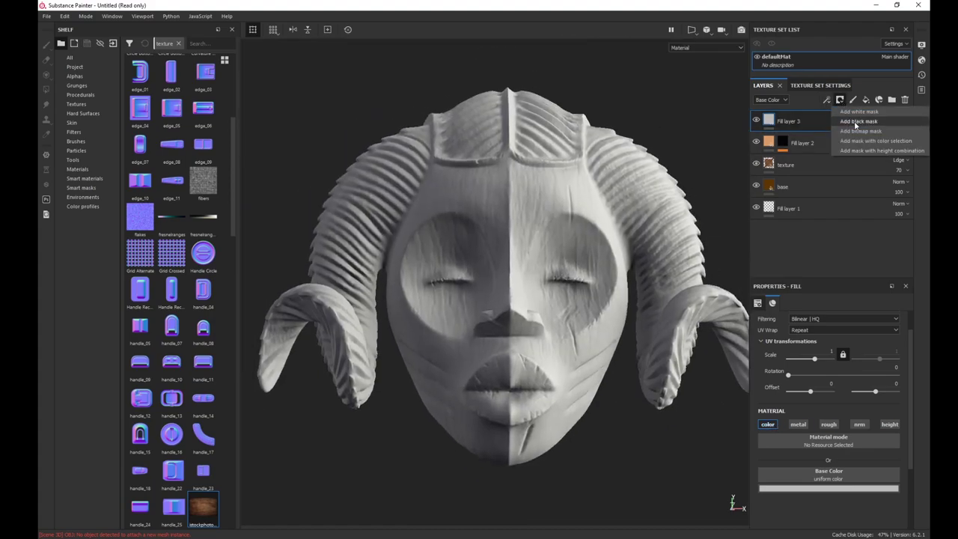
pyautogui.click(844, 128)
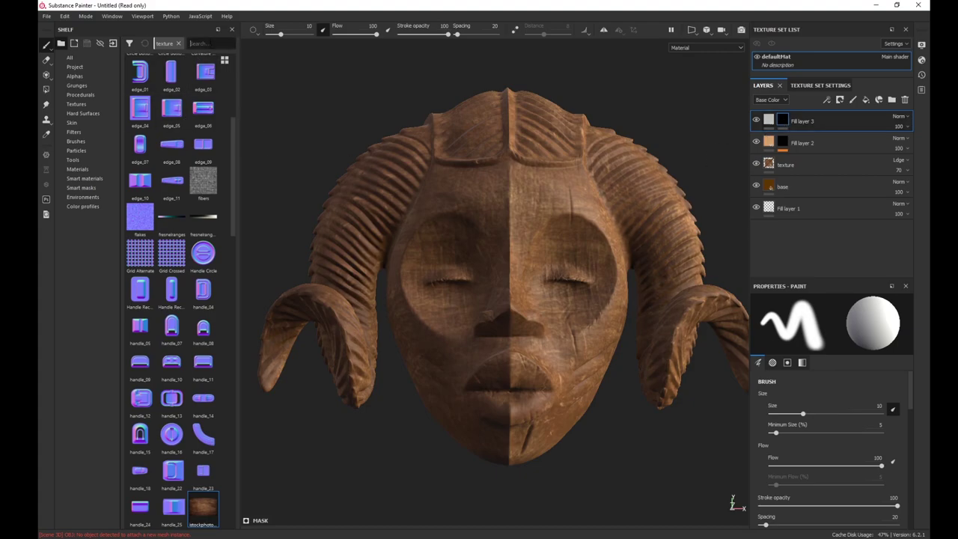
# - Search the shelf's brushes for "dir" and choose the Dirt Spots Moss brush
pyautogui.click(76, 141)
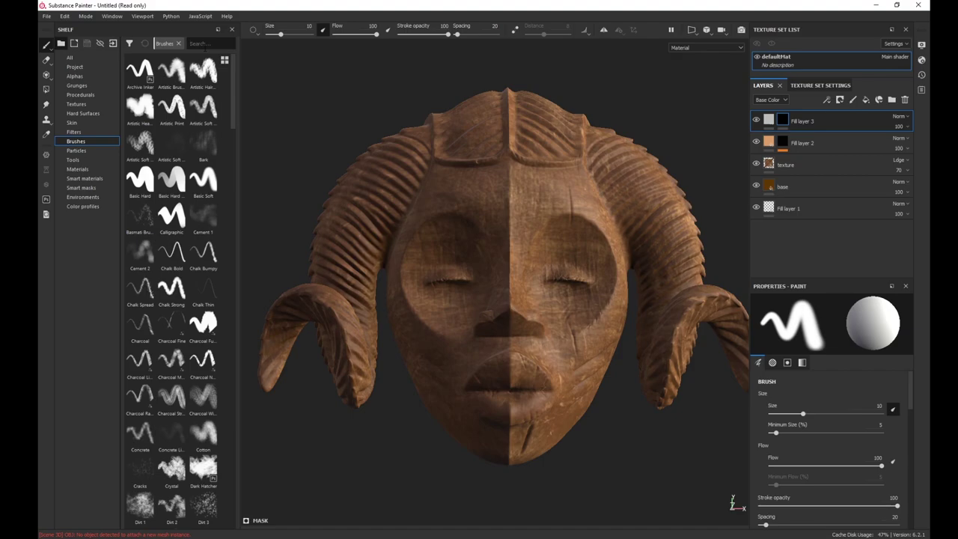
pyautogui.write('dir')
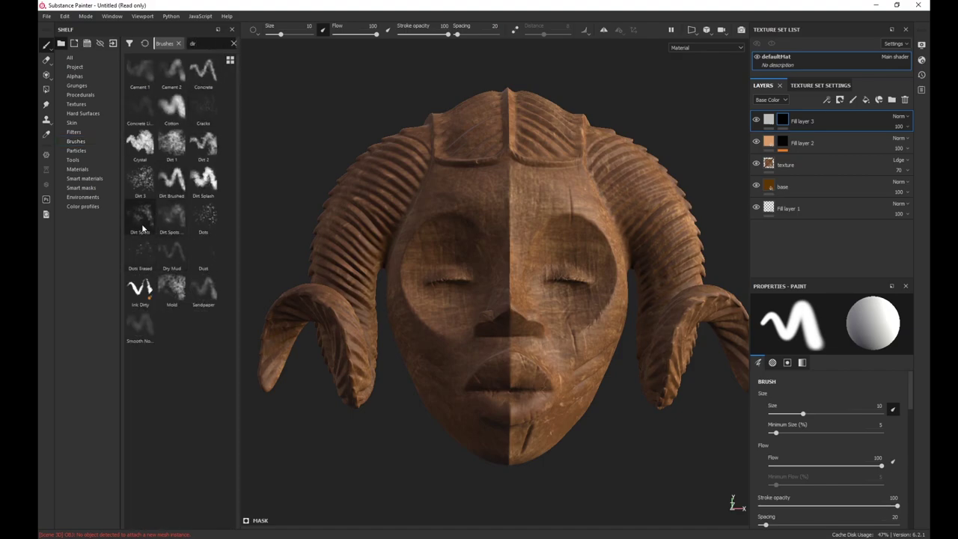
pyautogui.moveTo(163, 219)
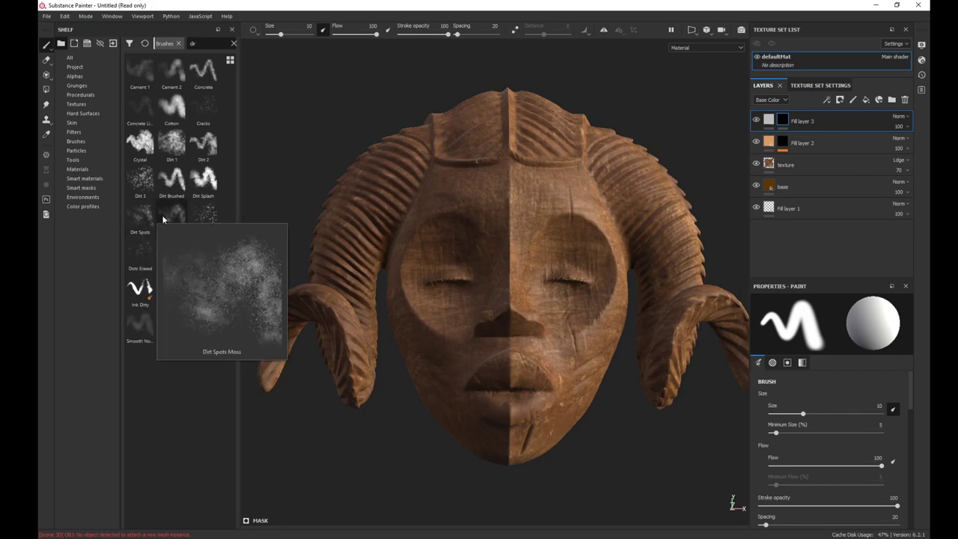
pyautogui.click(169, 215)
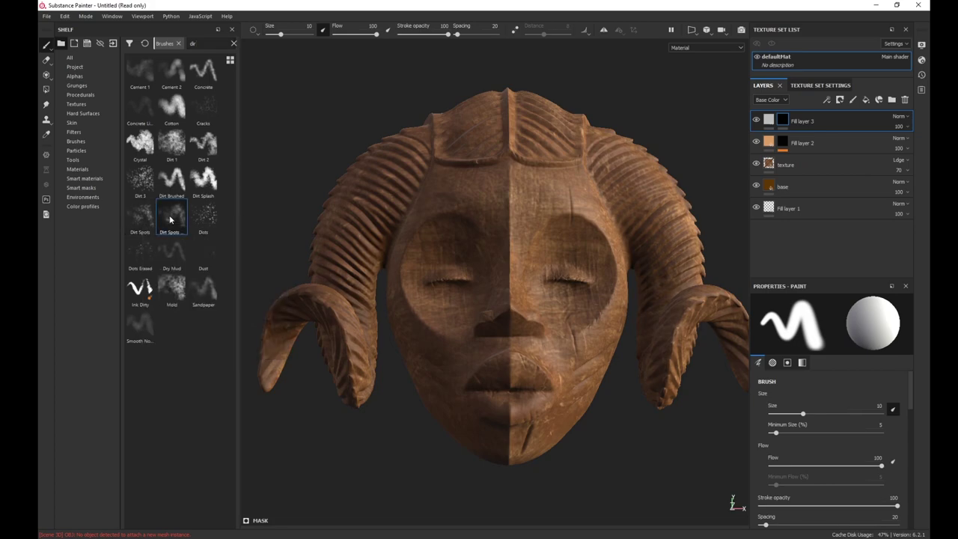
# - Examine the forehead and face from several angles and distances to judge where the dirt should be painted
pyautogui.scroll(2, 525, 302)
pyautogui.keyDown('alt'); pyautogui.moveTo(526, 302); pyautogui.dragTo(505, 155, button='right'); pyautogui.keyUp('alt')
pyautogui.keyDown('alt'); pyautogui.moveTo(530, 223); pyautogui.dragTo(494, 172, button='middle'); pyautogui.keyUp('alt')
pyautogui.moveTo(494, 172)
pyautogui.keyDown('alt'); pyautogui.mouseDown(button='right')
pyautogui.moveTo(505, 233)
pyautogui.moveTo(492, 162)
pyautogui.mouseUp(button='right'); pyautogui.keyUp('alt')
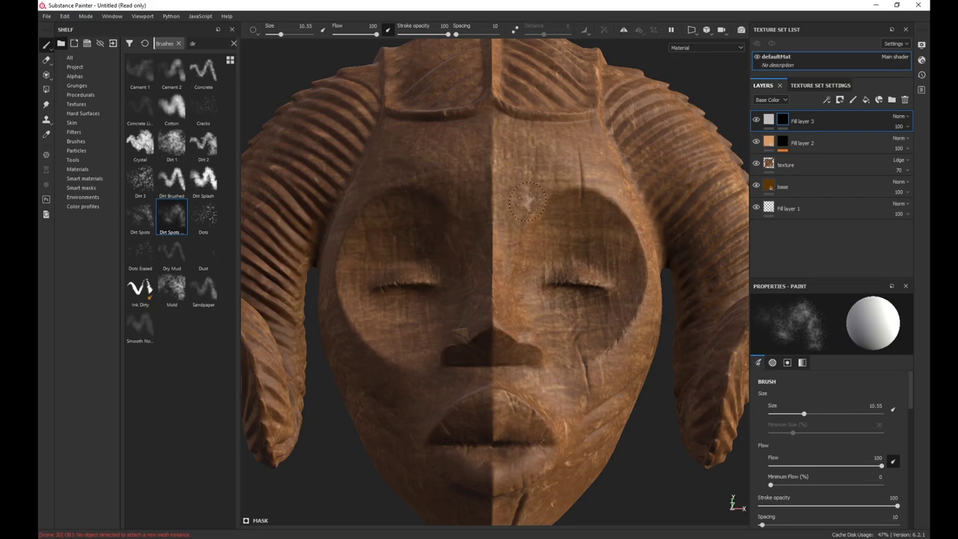
pyautogui.keyDown('alt'); pyautogui.moveTo(537, 212); pyautogui.dragTo(516, 183, button='right'); pyautogui.keyUp('alt')
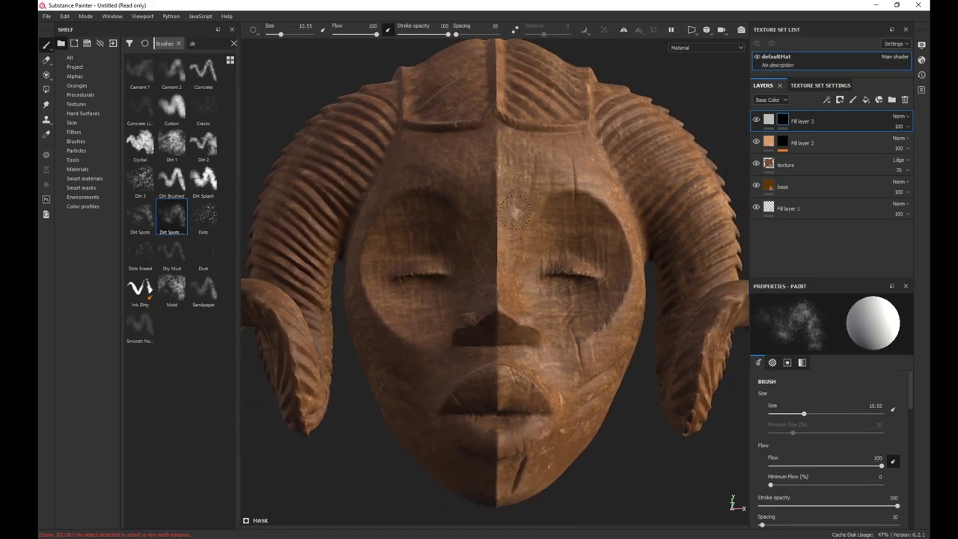
pyautogui.keyDown('alt'); pyautogui.moveTo(528, 257); pyautogui.dragTo(509, 175, button='right'); pyautogui.keyUp('alt')
pyautogui.moveTo(531, 269)
pyautogui.keyDown('alt'); pyautogui.mouseDown()
pyautogui.moveTo(518, 309)
pyautogui.moveTo(506, 298)
pyautogui.mouseUp(); pyautogui.keyUp('alt')
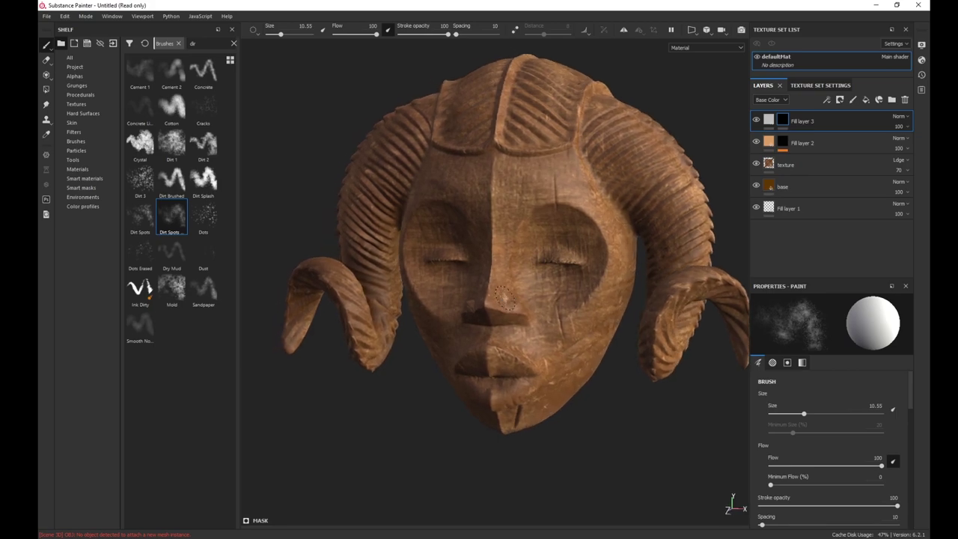
pyautogui.keyDown('alt'); pyautogui.moveTo(494, 183); pyautogui.dragTo(515, 200, button='right'); pyautogui.keyUp('alt')
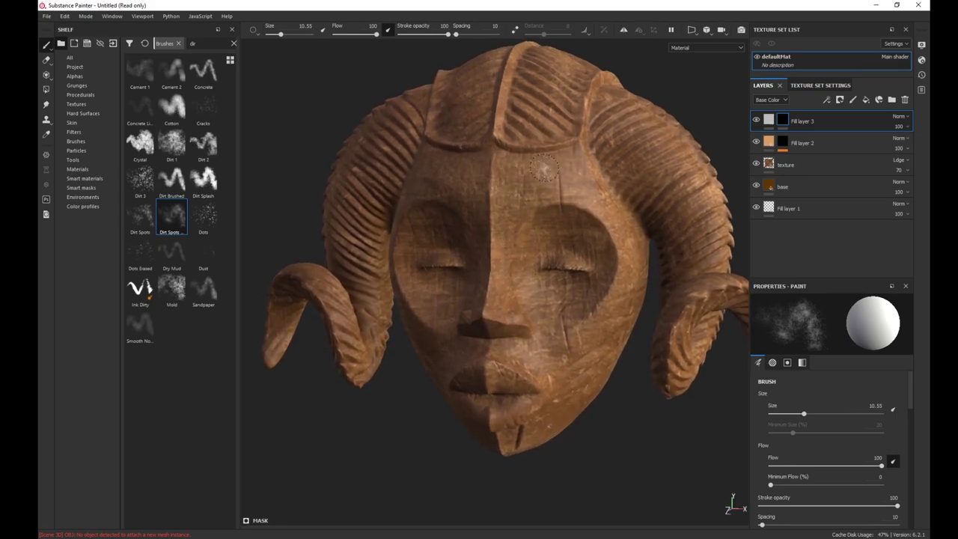
pyautogui.keyDown('alt'); pyautogui.moveTo(516, 176); pyautogui.dragTo(505, 258, button='right'); pyautogui.keyUp('alt')
pyautogui.keyDown('alt'); pyautogui.moveTo(505, 258); pyautogui.dragTo(511, 222); pyautogui.keyUp('alt')
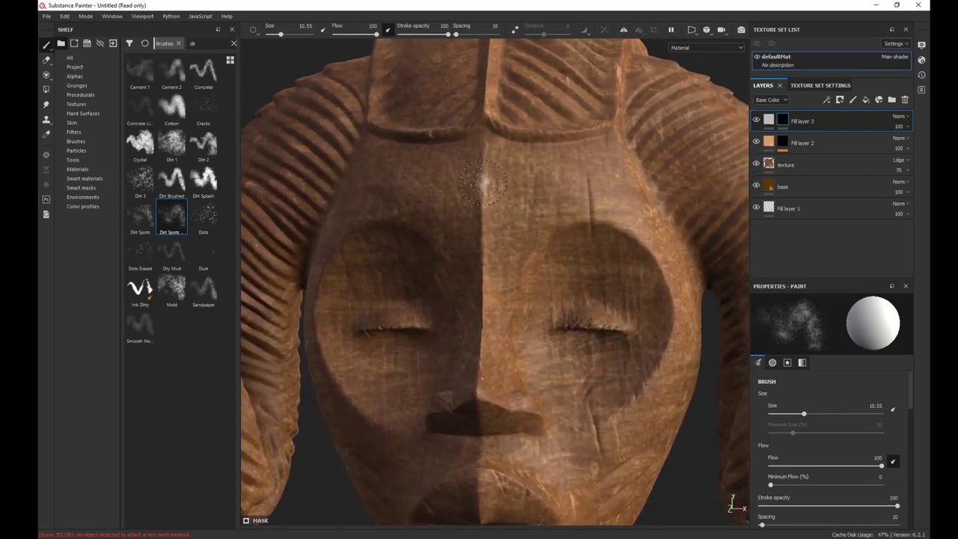
# - Set the brush to size 36.59, flow 44 and stroke opacity 60, and paint dirt spots on the top layer's mask over the central forehead
pyautogui.keyDown('ctrl'); pyautogui.moveTo(483, 182); pyautogui.dragTo(498, 182, button='right'); pyautogui.keyUp('ctrl')
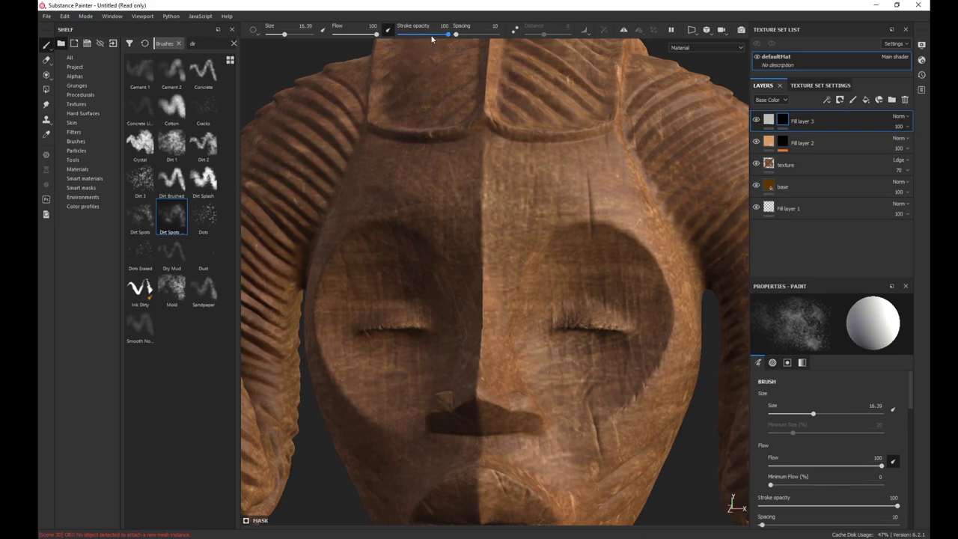
pyautogui.click(428, 36)
pyautogui.moveTo(427, 35)
pyautogui.mouseDown()
pyautogui.moveTo(350, 36)
pyautogui.moveTo(358, 36)
pyautogui.mouseUp()
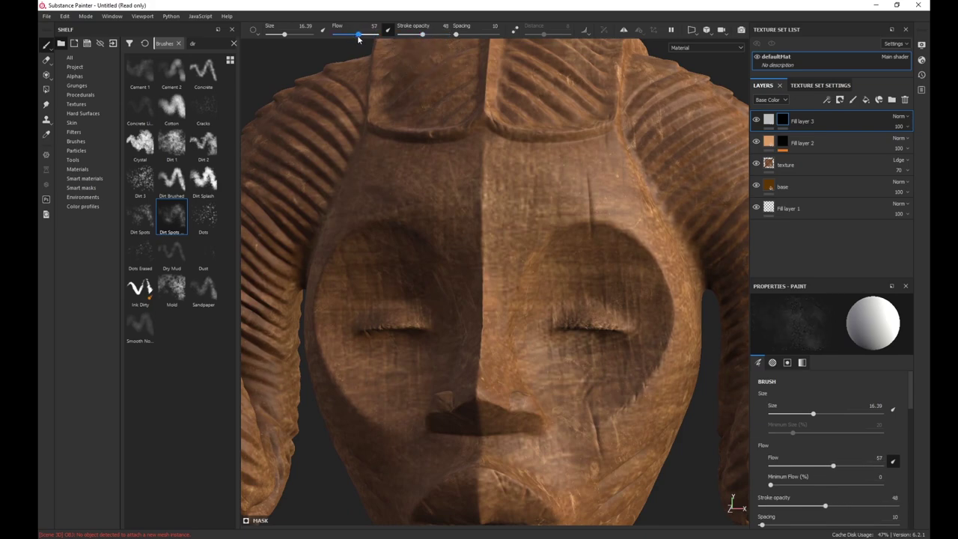
pyautogui.click(428, 35)
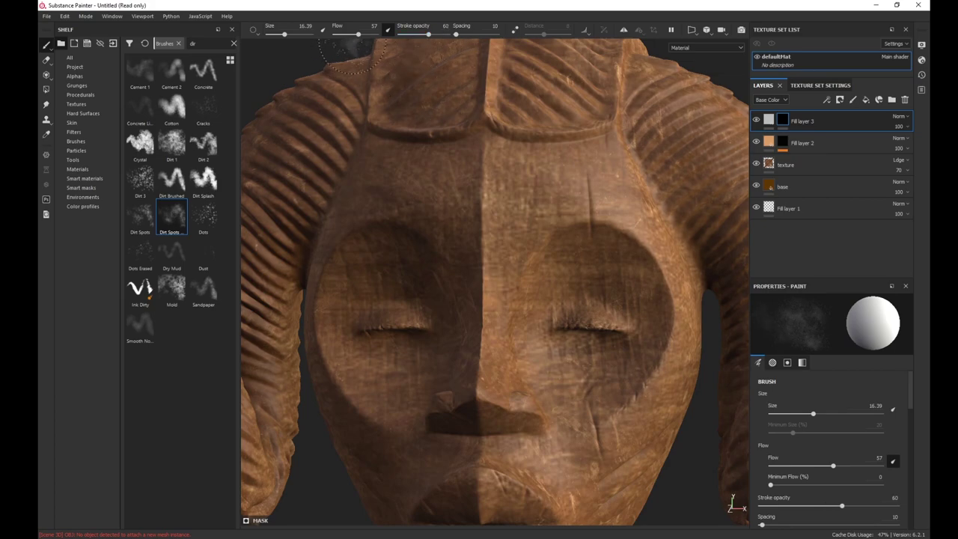
pyautogui.moveTo(354, 36); pyautogui.dragTo(352, 36)
pyautogui.keyDown('ctrl'); pyautogui.moveTo(485, 198); pyautogui.dragTo(527, 198, button='right'); pyautogui.keyUp('ctrl')
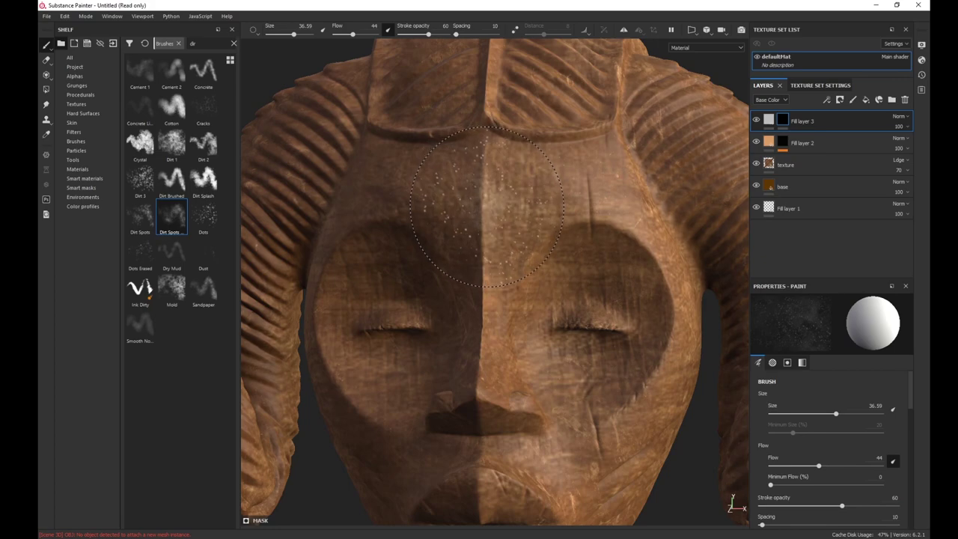
pyautogui.moveTo(514, 208)
pyautogui.mouseDown()
pyautogui.moveTo(496, 226)
pyautogui.moveTo(504, 238)
pyautogui.mouseUp()
# - Try a yellow-olive base color on the top fill layer
pyautogui.click(769, 120)
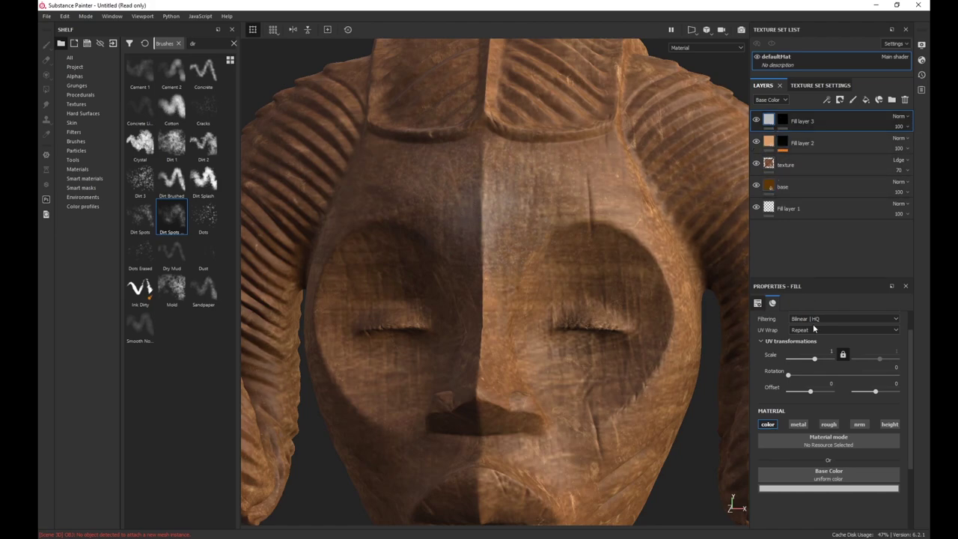
pyautogui.click(818, 489)
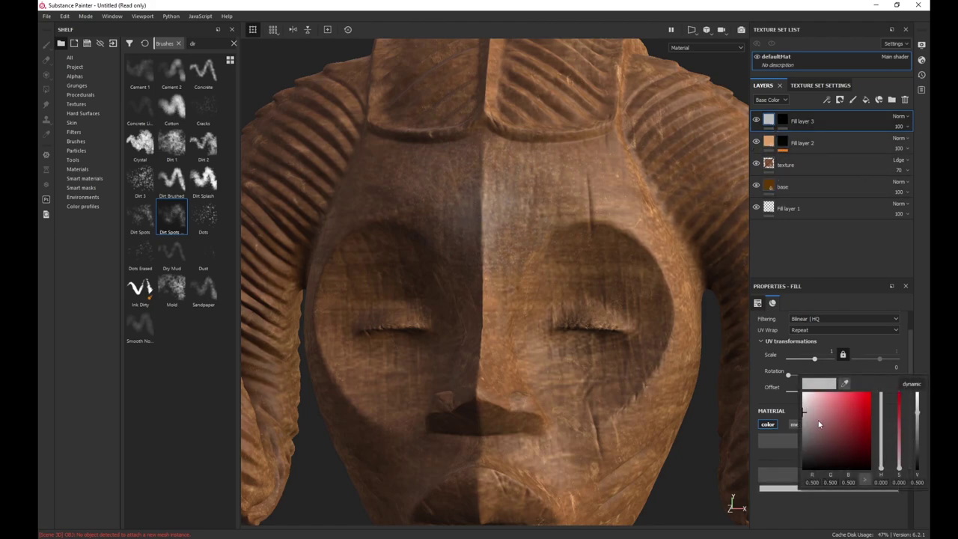
pyautogui.click(819, 416)
pyautogui.click(881, 461)
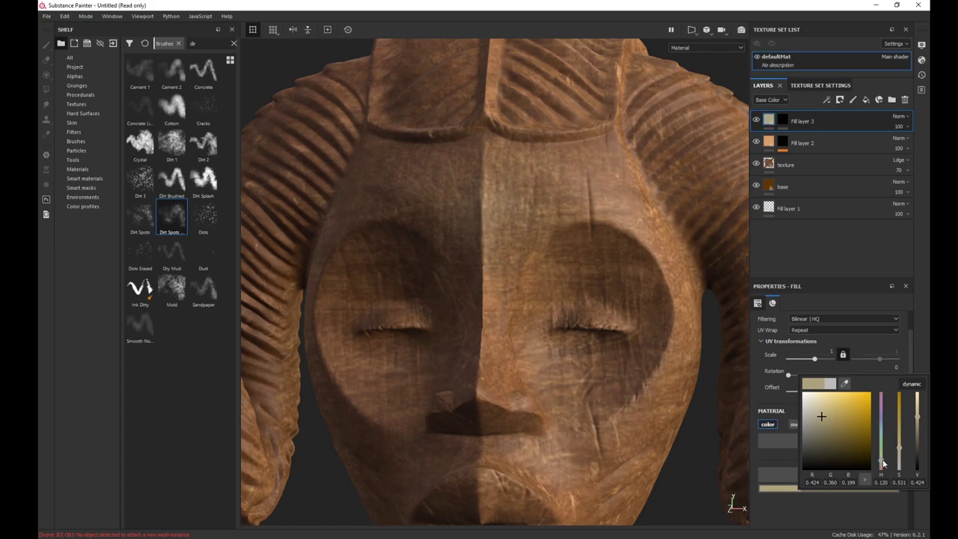
pyautogui.moveTo(901, 445); pyautogui.dragTo(899, 430)
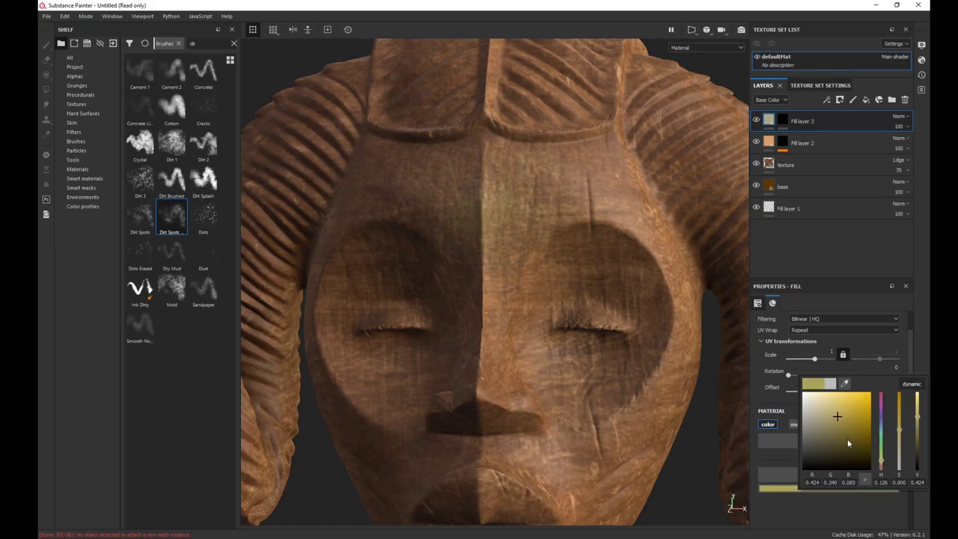
pyautogui.moveTo(881, 464); pyautogui.dragTo(900, 425)
# - Hide the wood texture layer and set the top fill layer's base color to a light orange tan (R 0.737, G 0.463, B 0.186)
pyautogui.click(755, 164)
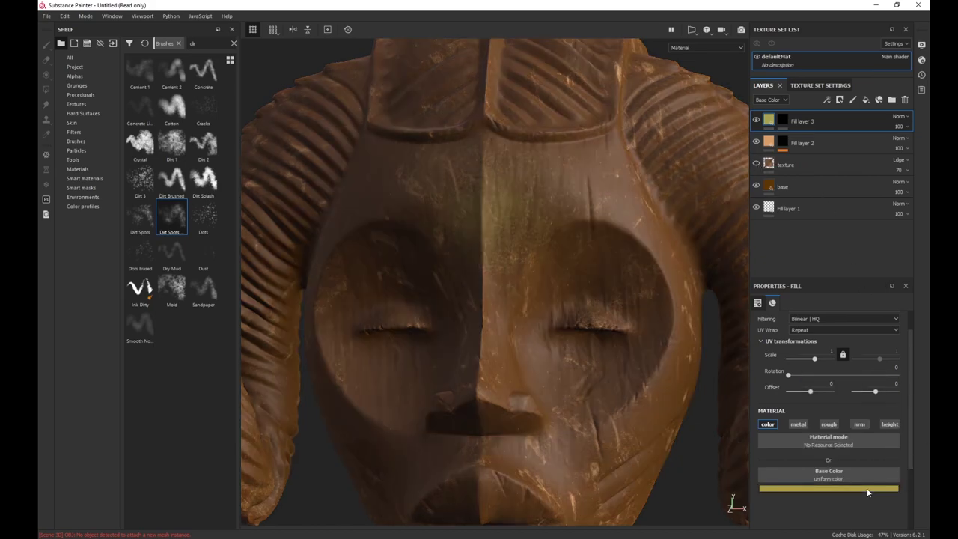
pyautogui.click(868, 488)
pyautogui.moveTo(877, 462); pyautogui.dragTo(882, 468)
pyautogui.moveTo(899, 425); pyautogui.dragTo(918, 409)
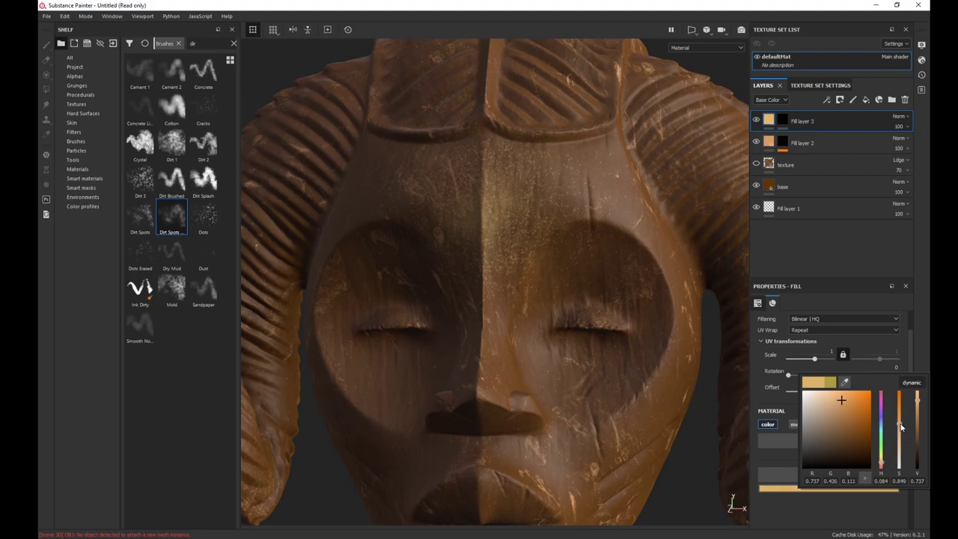
pyautogui.moveTo(901, 426); pyautogui.dragTo(900, 432)
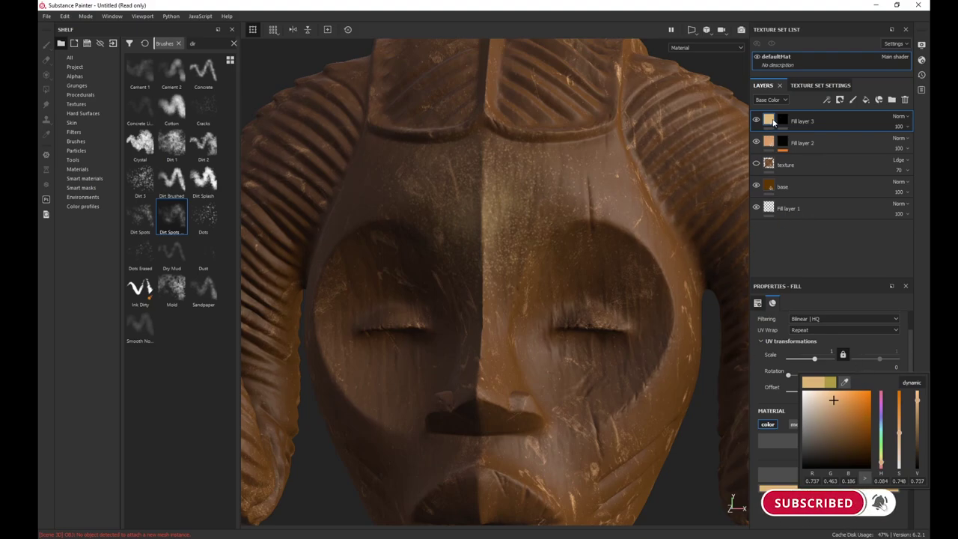
# - Paint dirt spots on Fill layer 3's mask across the forehead and around the eye sockets, reducing the brush size to 21.61
pyautogui.click(765, 122)
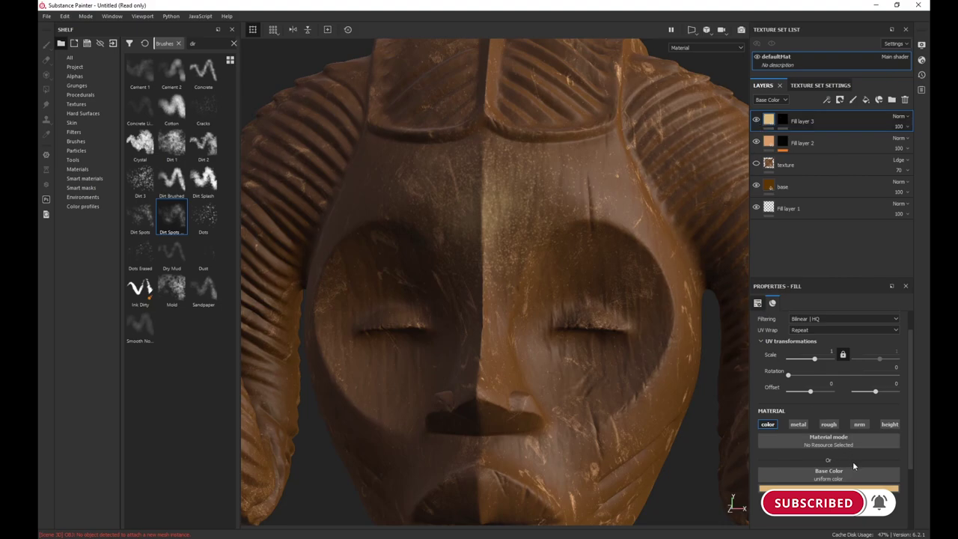
pyautogui.press('1')
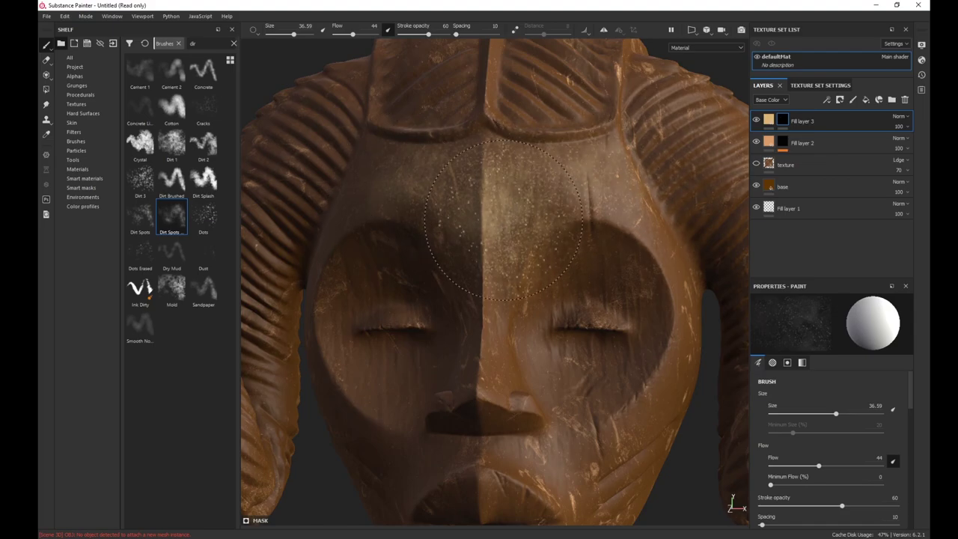
pyautogui.keyDown('alt'); pyautogui.moveTo(512, 271); pyautogui.dragTo(478, 288, button='right'); pyautogui.keyUp('alt')
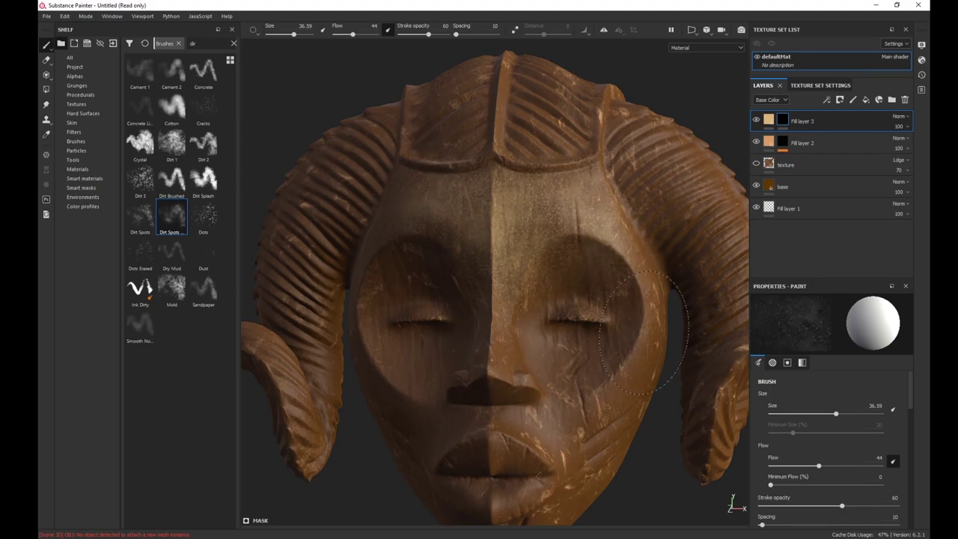
pyautogui.moveTo(606, 389); pyautogui.dragTo(596, 387)
pyautogui.press('[')
pyautogui.press('[')
pyautogui.press('[')
pyautogui.press('[')
pyautogui.press('[')
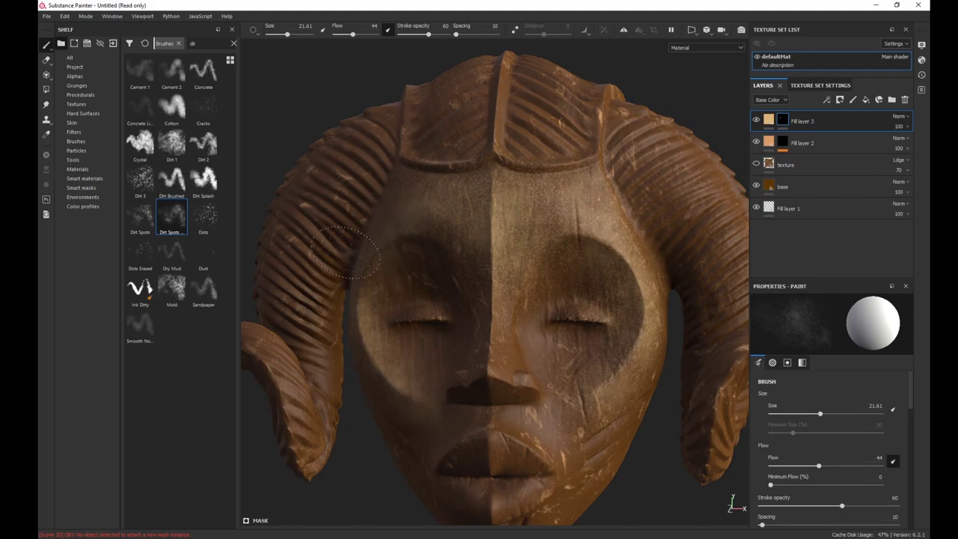
# - Turn on symmetry and paint dirt spots over the lower cheeks and chin on Fill layer 3's mask
pyautogui.scroll(-3, 568, 321)
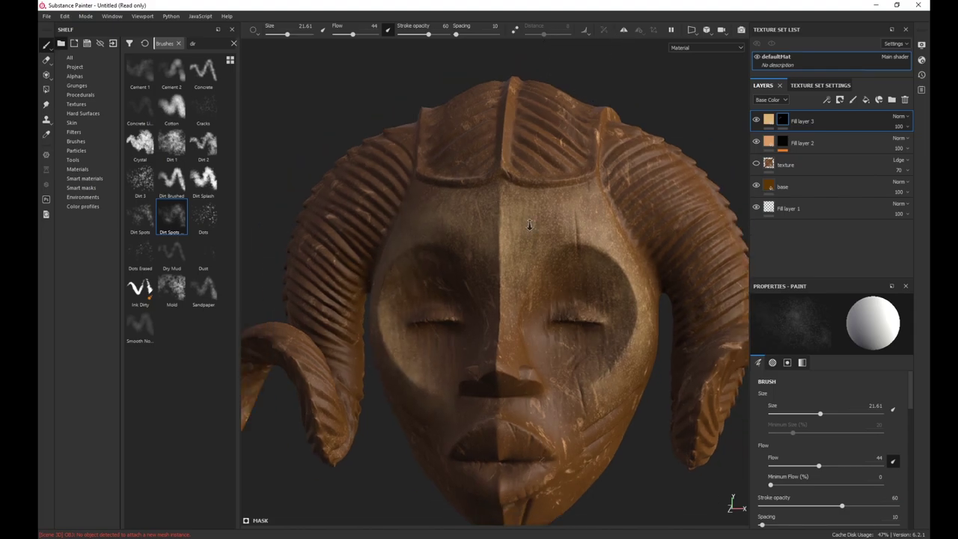
pyautogui.keyDown('alt'); pyautogui.moveTo(562, 324); pyautogui.dragTo(522, 313, button='middle'); pyautogui.keyUp('alt')
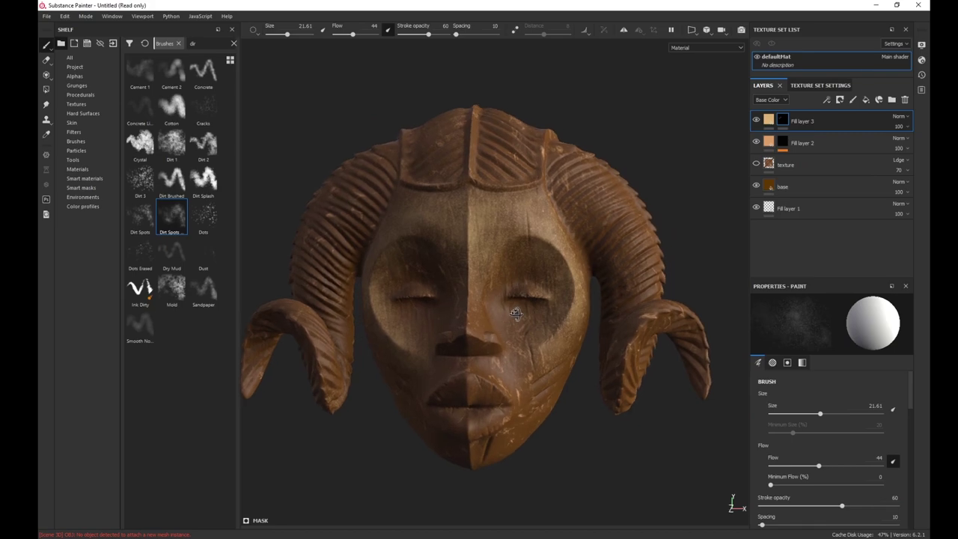
pyautogui.click(624, 30)
pyautogui.scroll(3, 488, 337)
pyautogui.moveTo(488, 335)
pyautogui.keyDown('alt'); pyautogui.mouseDown()
pyautogui.moveTo(422, 336)
pyautogui.moveTo(481, 289)
pyautogui.moveTo(365, 354)
pyautogui.moveTo(486, 323)
pyautogui.mouseUp(); pyautogui.keyUp('alt')
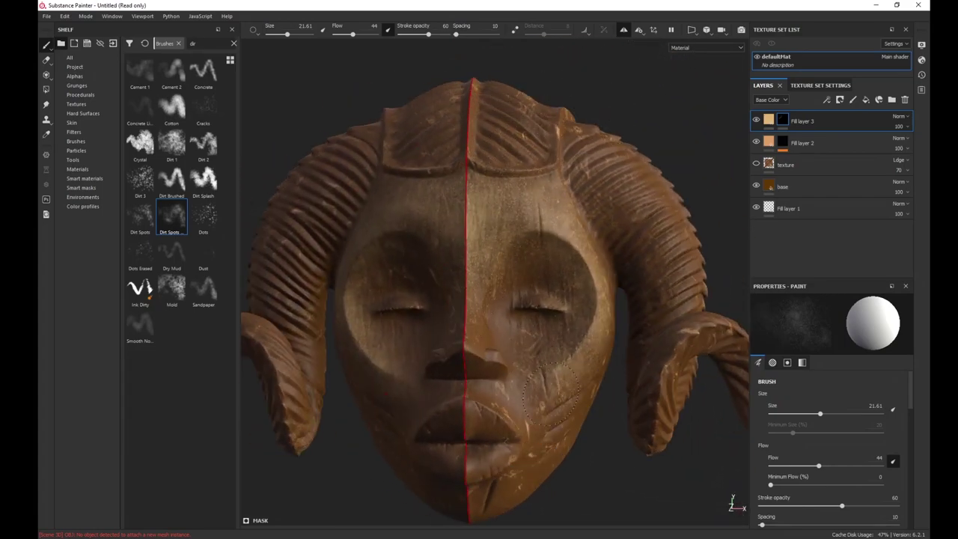
pyautogui.keyDown('alt'); pyautogui.moveTo(565, 425); pyautogui.dragTo(548, 434); pyautogui.keyUp('alt')
pyautogui.keyDown('alt'); pyautogui.moveTo(547, 441); pyautogui.dragTo(540, 344, button='middle'); pyautogui.keyUp('alt')
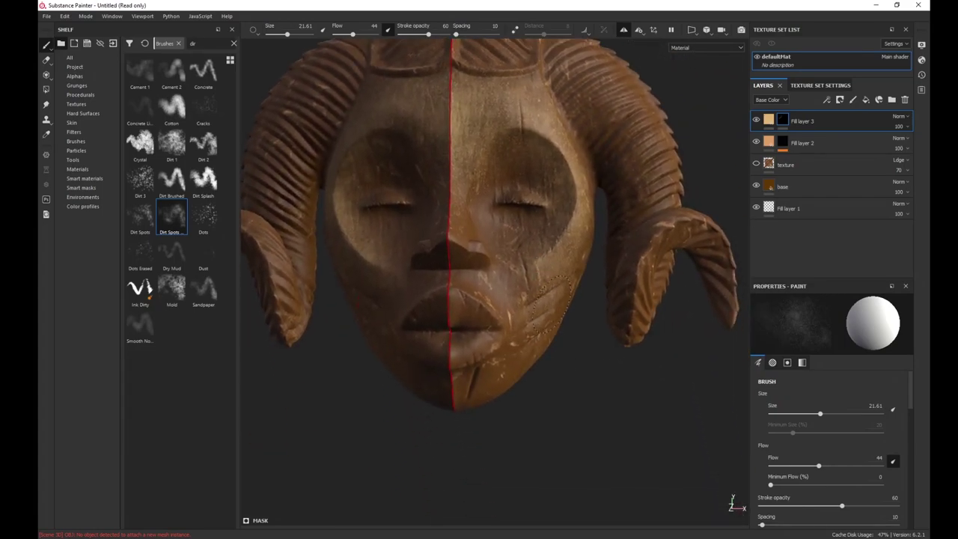
pyautogui.keyDown('alt'); pyautogui.moveTo(543, 359); pyautogui.dragTo(520, 352); pyautogui.keyUp('alt')
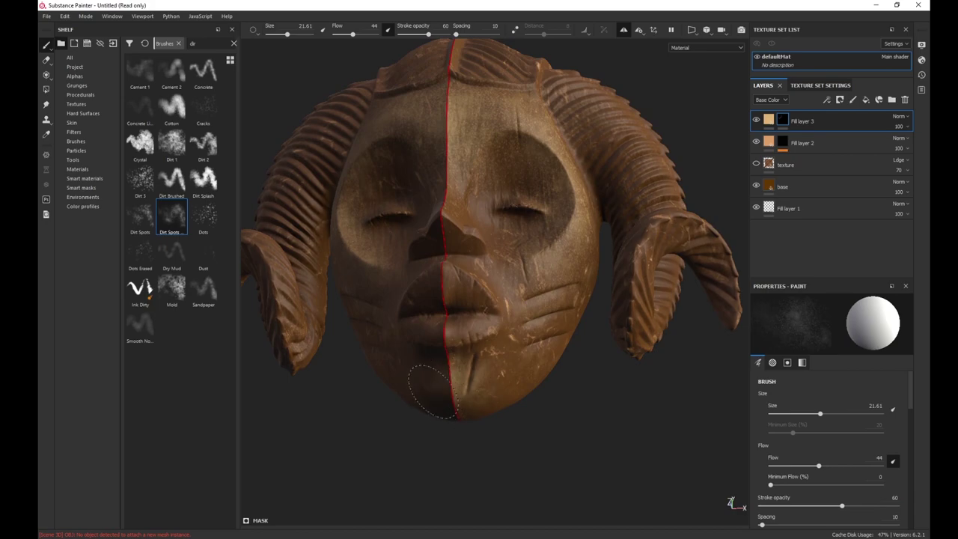
pyautogui.keyDown('alt'); pyautogui.moveTo(441, 387); pyautogui.dragTo(561, 414); pyautogui.keyUp('alt')
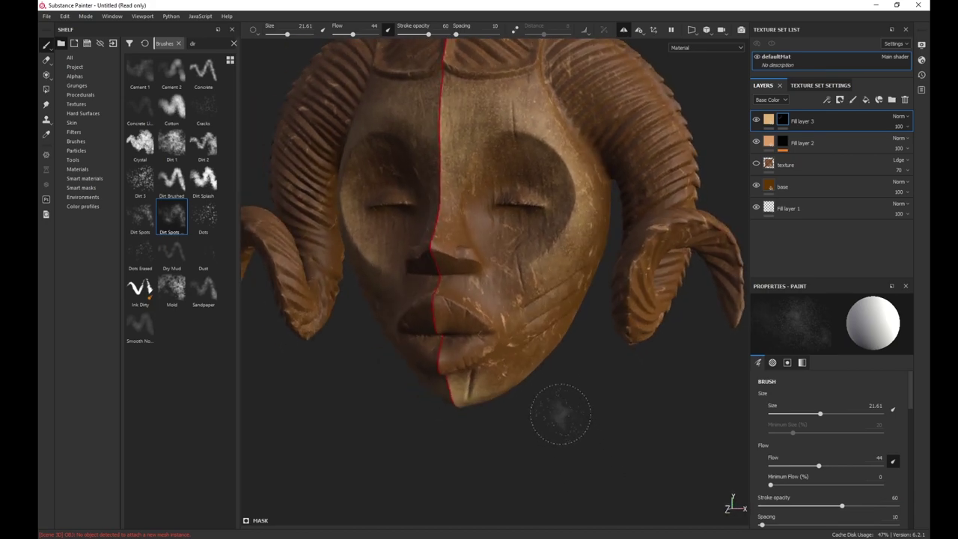
# - Reduce the brush size to 11.89 and paint finer dirt spots along the nose
pyautogui.keyDown('alt'); pyautogui.moveTo(502, 340); pyautogui.dragTo(475, 198); pyautogui.keyUp('alt')
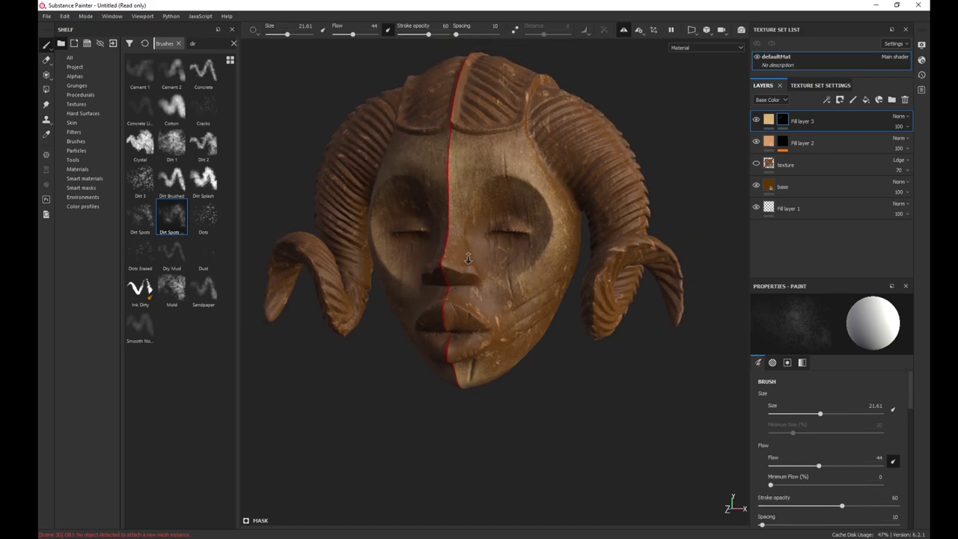
pyautogui.keyDown('alt'); pyautogui.moveTo(469, 258); pyautogui.dragTo(465, 246, button='right'); pyautogui.keyUp('alt')
pyautogui.keyDown('alt'); pyautogui.moveTo(466, 245); pyautogui.dragTo(479, 268); pyautogui.keyUp('alt')
pyautogui.moveTo(479, 268)
pyautogui.keyDown('alt'); pyautogui.mouseDown(button='right')
pyautogui.moveTo(471, 333)
pyautogui.moveTo(455, 310)
pyautogui.mouseUp(button='right'); pyautogui.keyUp('alt')
pyautogui.moveTo(465, 302)
pyautogui.mouseDown()
pyautogui.moveTo(469, 293)
pyautogui.moveTo(483, 306)
pyautogui.mouseUp()
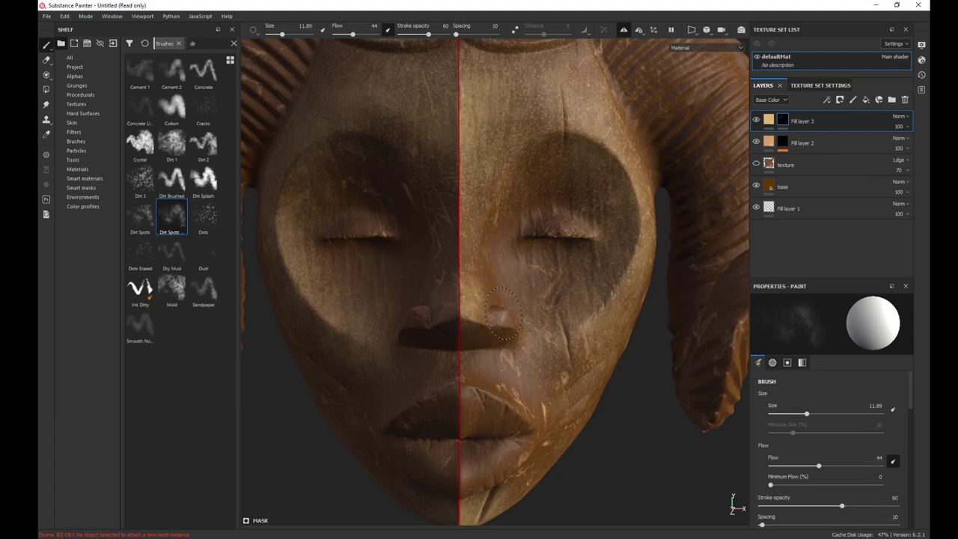
# - Examine the nose, lips and cheeks from the front and both sides to judge the painted dirt coverage
pyautogui.keyDown('alt'); pyautogui.moveTo(555, 394); pyautogui.dragTo(487, 385, button='right'); pyautogui.keyUp('alt')
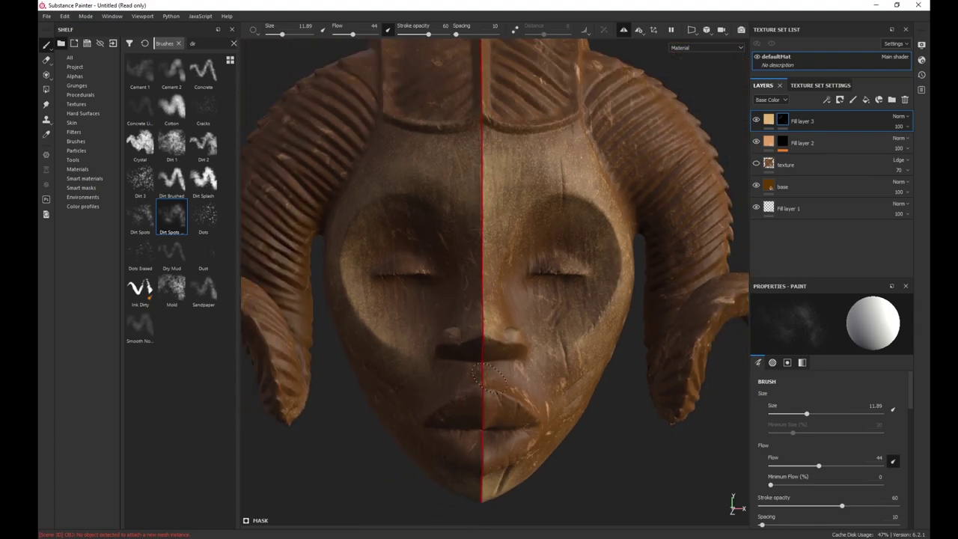
pyautogui.keyDown('alt'); pyautogui.moveTo(472, 377); pyautogui.dragTo(500, 380); pyautogui.keyUp('alt')
pyautogui.keyDown('alt'); pyautogui.moveTo(484, 390); pyautogui.dragTo(431, 396, button='right'); pyautogui.keyUp('alt')
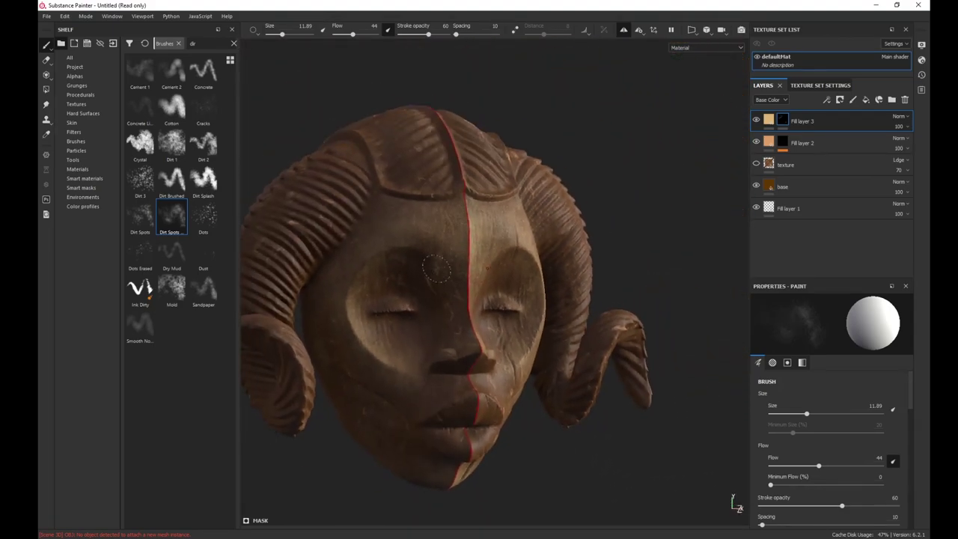
pyautogui.keyDown('alt'); pyautogui.moveTo(489, 417); pyautogui.dragTo(345, 392); pyautogui.keyUp('alt')
pyautogui.keyDown('alt'); pyautogui.moveTo(544, 411); pyautogui.dragTo(555, 366, button='middle'); pyautogui.keyUp('alt')
pyautogui.keyDown('alt'); pyautogui.moveTo(533, 416); pyautogui.dragTo(572, 445, button='right'); pyautogui.keyUp('alt')
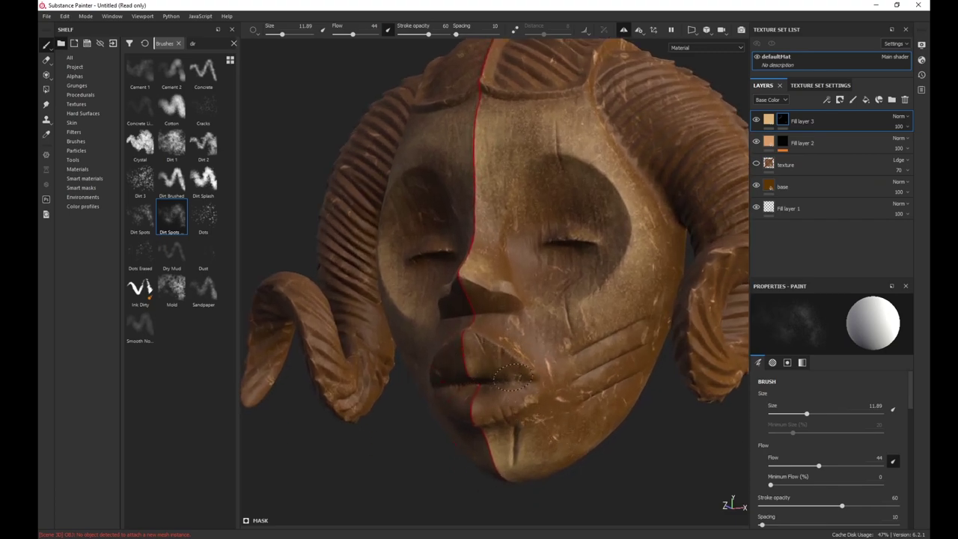
pyautogui.keyDown('alt'); pyautogui.moveTo(625, 428); pyautogui.dragTo(565, 394, button='right'); pyautogui.keyUp('alt')
pyautogui.keyDown('alt'); pyautogui.moveTo(558, 383); pyautogui.dragTo(610, 375); pyautogui.keyUp('alt')
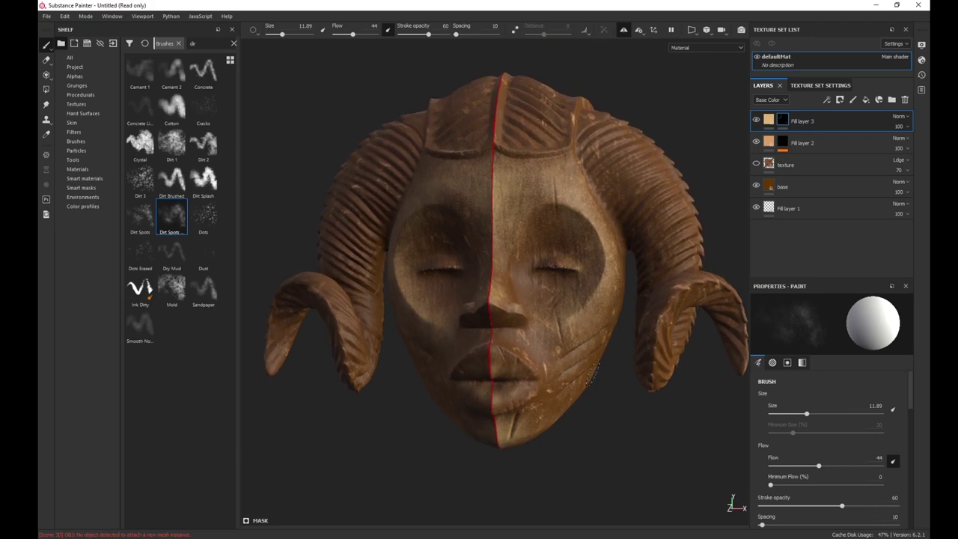
# - Set Fill layer 3's base color to a darker orange-brown with hue 0.060 and value 0.639
pyautogui.click(783, 121)
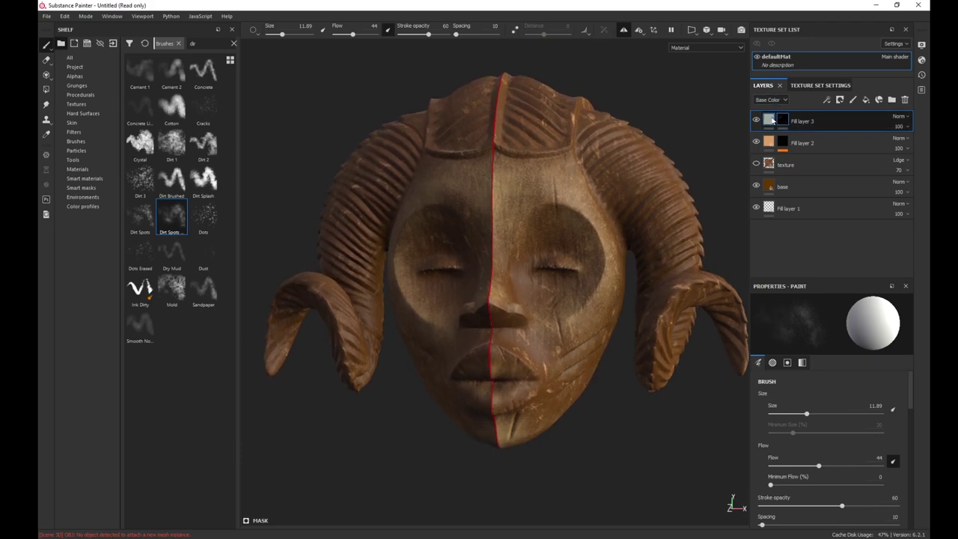
pyautogui.click(771, 120)
pyautogui.click(836, 487)
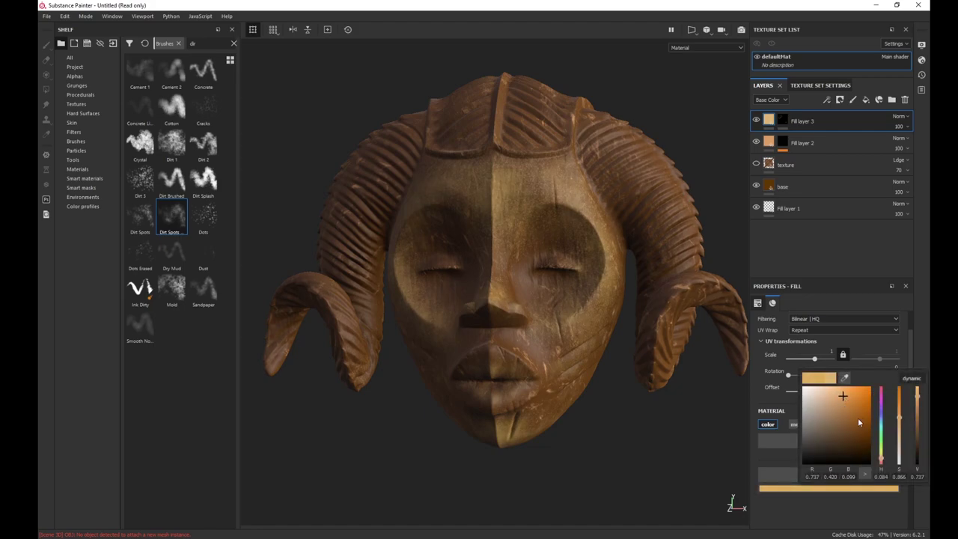
pyautogui.moveTo(846, 399); pyautogui.dragTo(853, 400)
pyautogui.click(838, 490)
pyautogui.moveTo(882, 461); pyautogui.dragTo(882, 464)
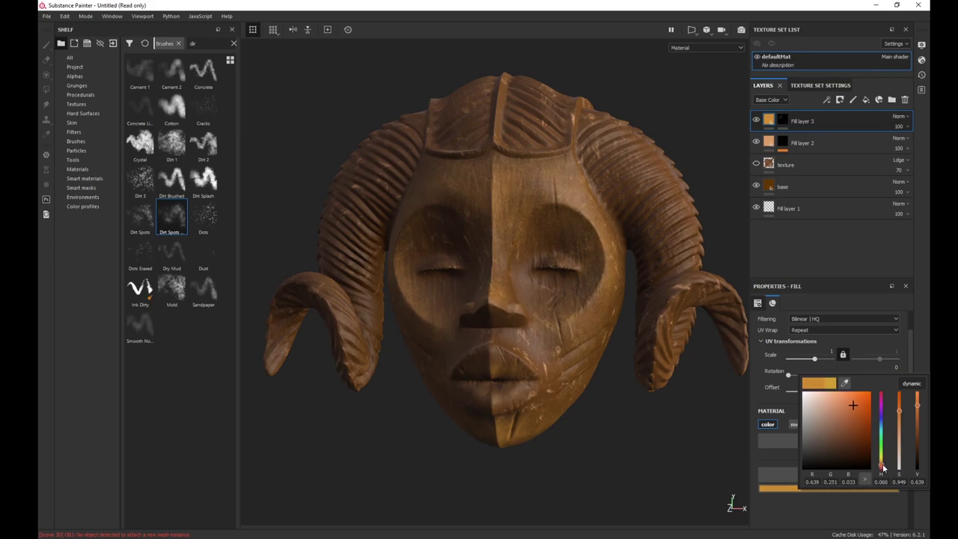
pyautogui.keyDown('alt'); pyautogui.moveTo(659, 419); pyautogui.dragTo(713, 462, button='right'); pyautogui.keyUp('alt')
pyautogui.click(820, 488)
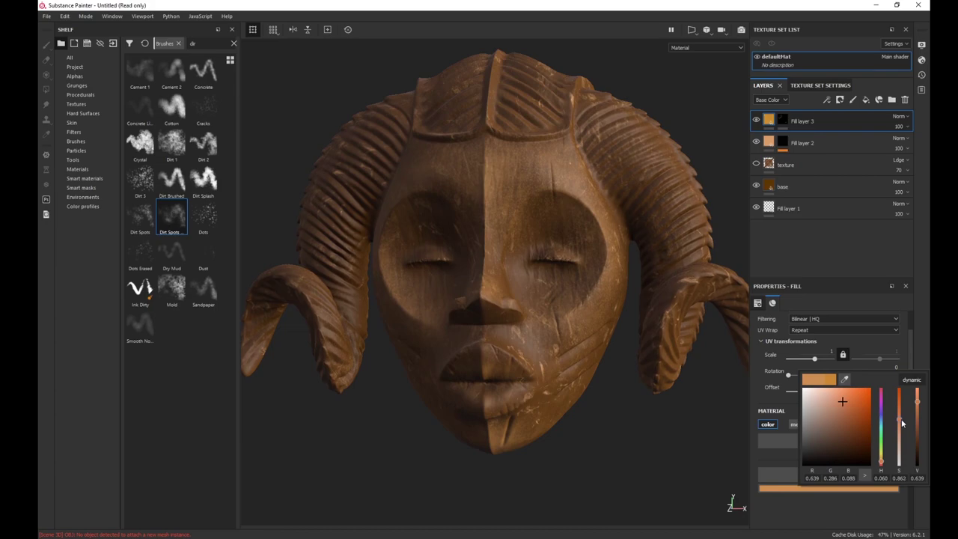
pyautogui.moveTo(901, 424); pyautogui.dragTo(901, 420)
# - Inspect the recolored dirt on the face and horns from several angles and distances
pyautogui.keyDown('alt'); pyautogui.moveTo(591, 423); pyautogui.dragTo(628, 455, button='right'); pyautogui.keyUp('alt')
pyautogui.keyDown('alt'); pyautogui.moveTo(630, 433); pyautogui.dragTo(617, 389); pyautogui.keyUp('alt')
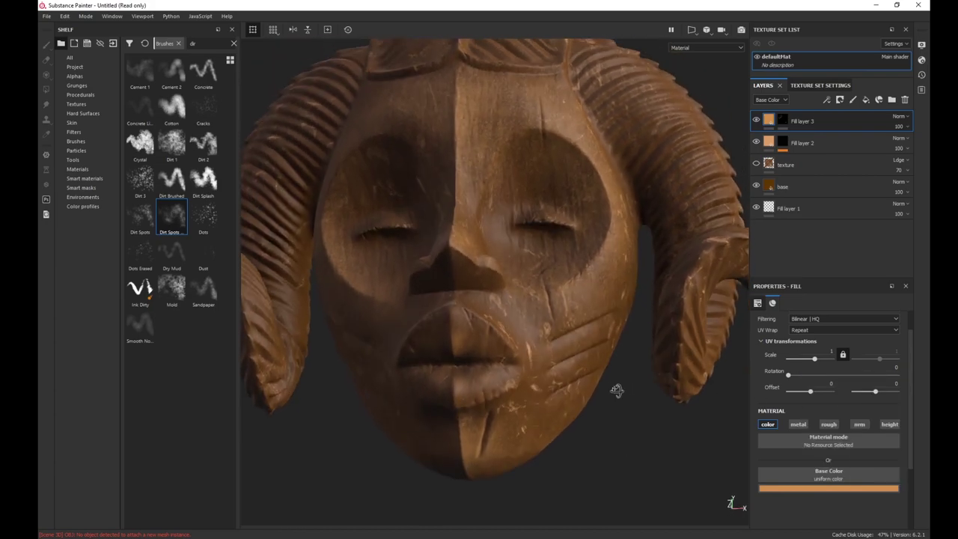
pyautogui.keyDown('alt'); pyautogui.moveTo(617, 390); pyautogui.dragTo(604, 404, button='right'); pyautogui.keyUp('alt')
pyautogui.keyDown('alt'); pyautogui.moveTo(604, 404); pyautogui.dragTo(618, 391); pyautogui.keyUp('alt')
pyautogui.moveTo(618, 391)
pyautogui.keyDown('alt'); pyautogui.mouseDown(button='right')
pyautogui.moveTo(622, 443)
pyautogui.moveTo(615, 392)
pyautogui.mouseUp(button='right'); pyautogui.keyUp('alt')
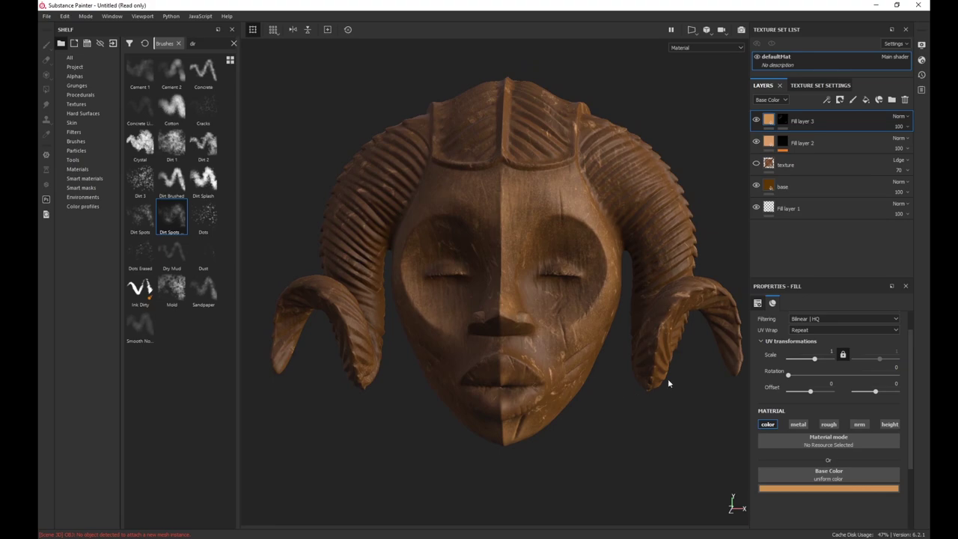
pyautogui.keyDown('alt'); pyautogui.moveTo(608, 438); pyautogui.dragTo(607, 417); pyautogui.keyUp('alt')
pyautogui.keyDown('alt'); pyautogui.moveTo(607, 416); pyautogui.dragTo(624, 448, button='right'); pyautogui.keyUp('alt')
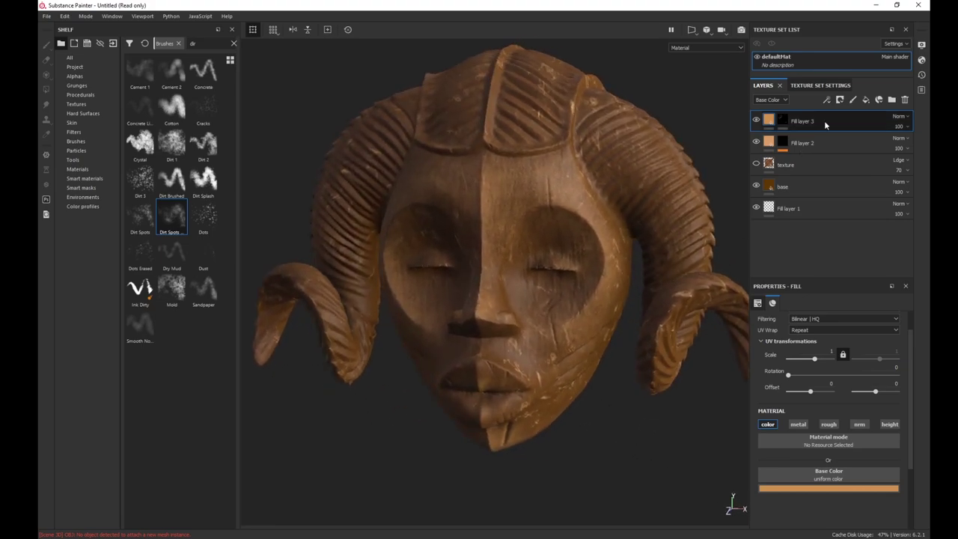
# - Add a new fill layer above Fill layer 3 and restrict it to the color channel
pyautogui.click(865, 100)
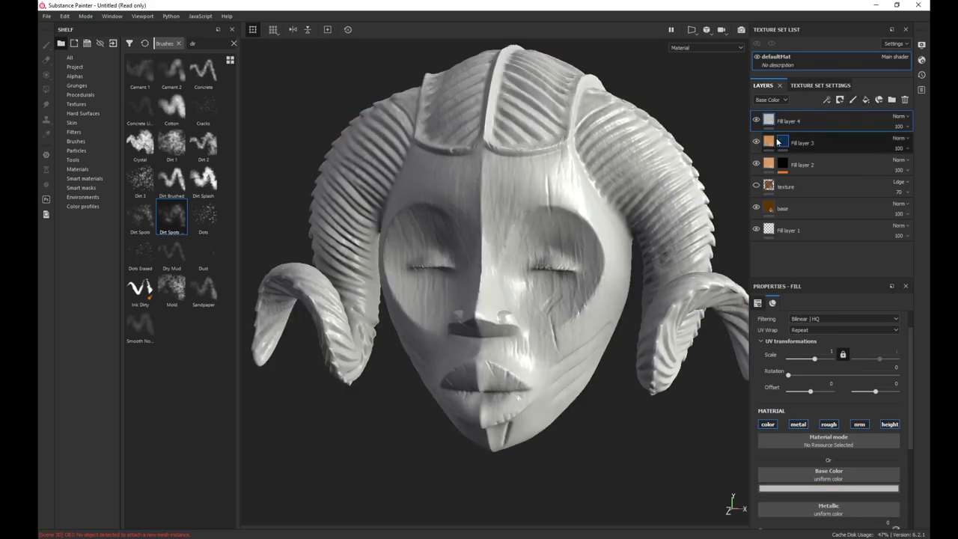
pyautogui.moveTo(778, 143)
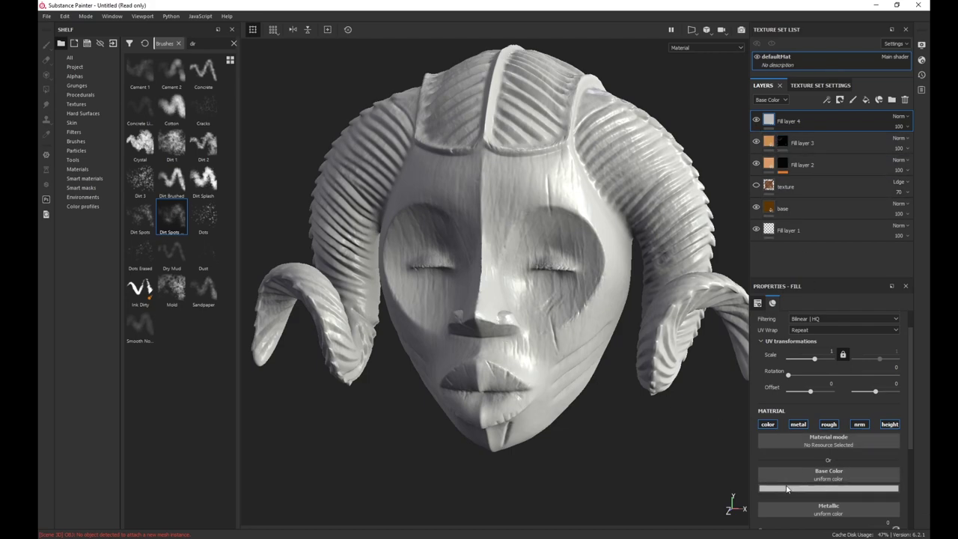
pyautogui.keyDown('alt'); pyautogui.click(766, 425); pyautogui.keyUp('alt')
# - Set the new fill layer's base color to a reddish orange-brown (R 0.466, G 0.152, B 0.025)
pyautogui.click(808, 488)
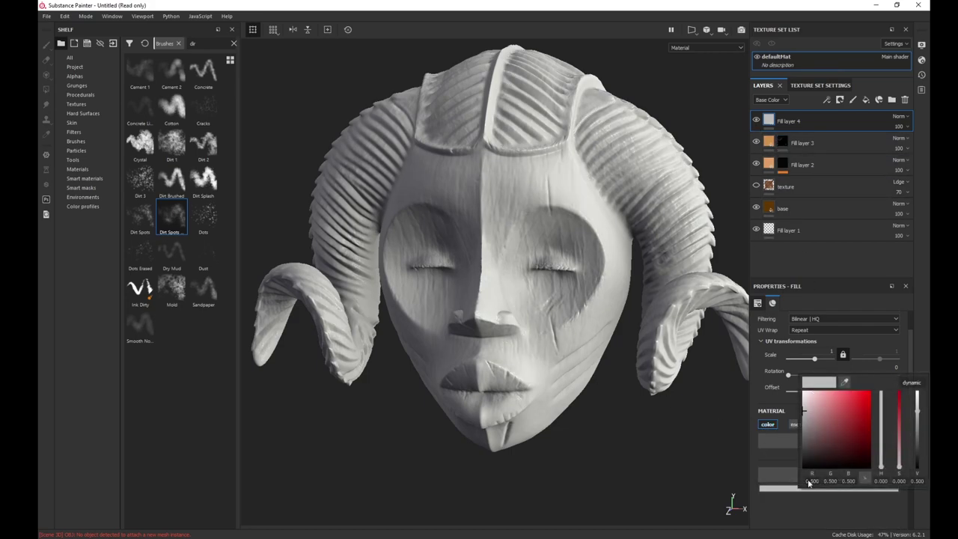
pyautogui.click(812, 410)
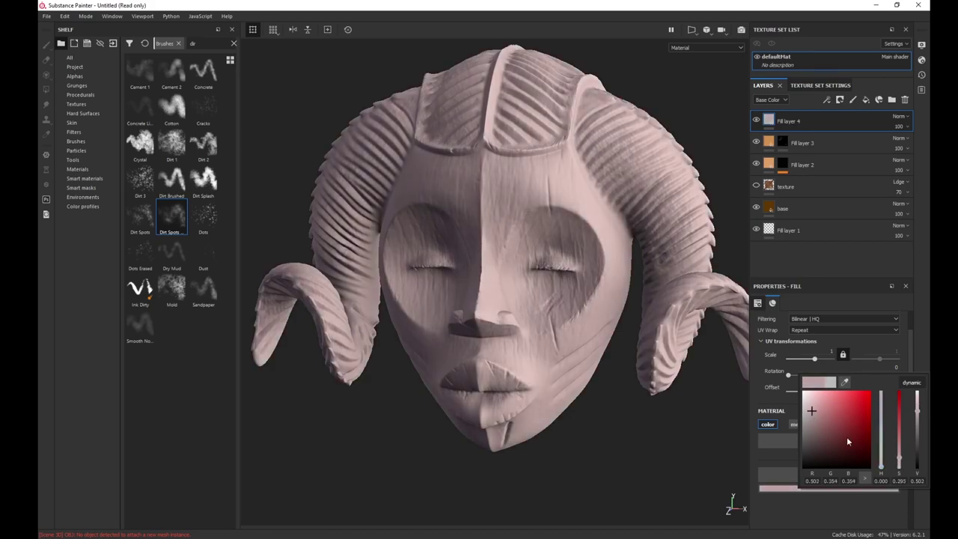
pyautogui.moveTo(887, 470); pyautogui.dragTo(884, 467)
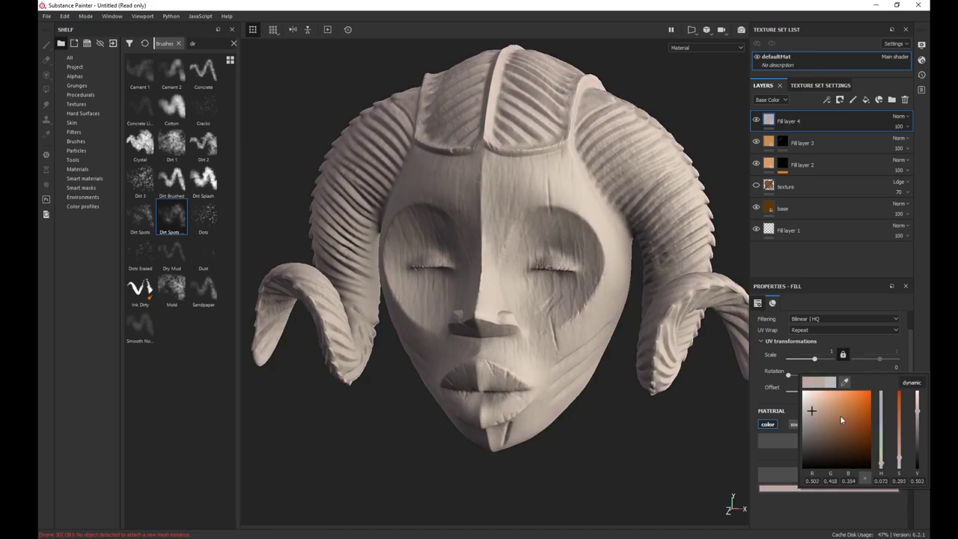
pyautogui.moveTo(840, 412); pyautogui.dragTo(917, 416)
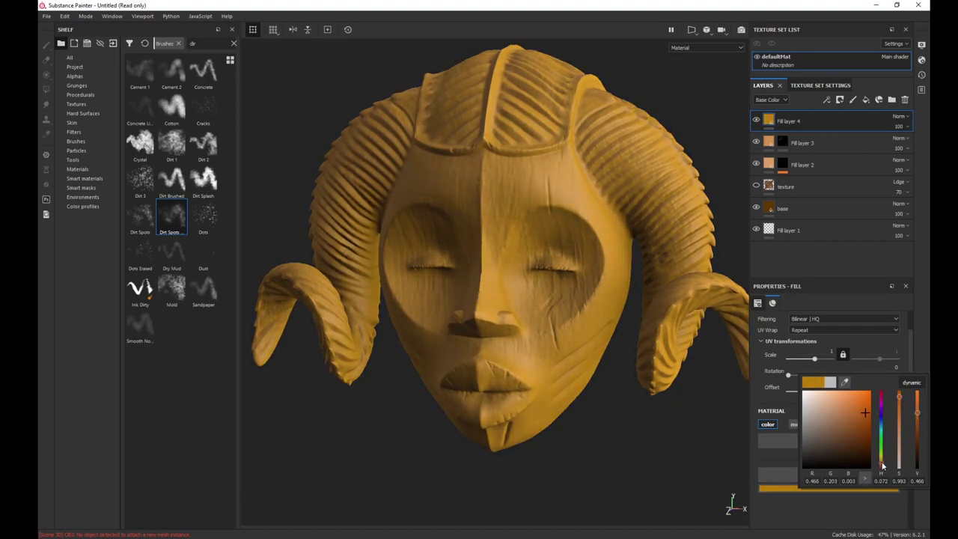
pyautogui.moveTo(881, 466); pyautogui.dragTo(881, 468)
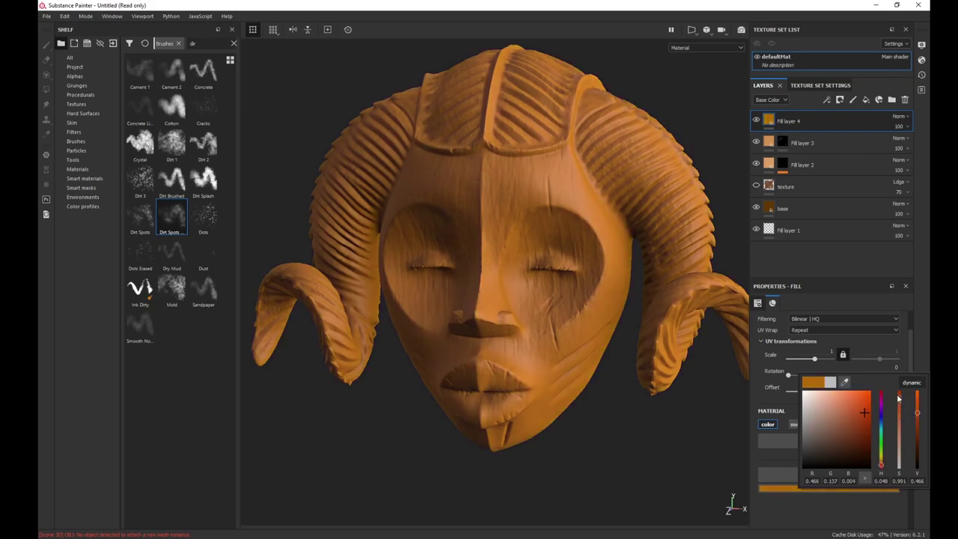
pyautogui.moveTo(899, 399); pyautogui.dragTo(900, 416)
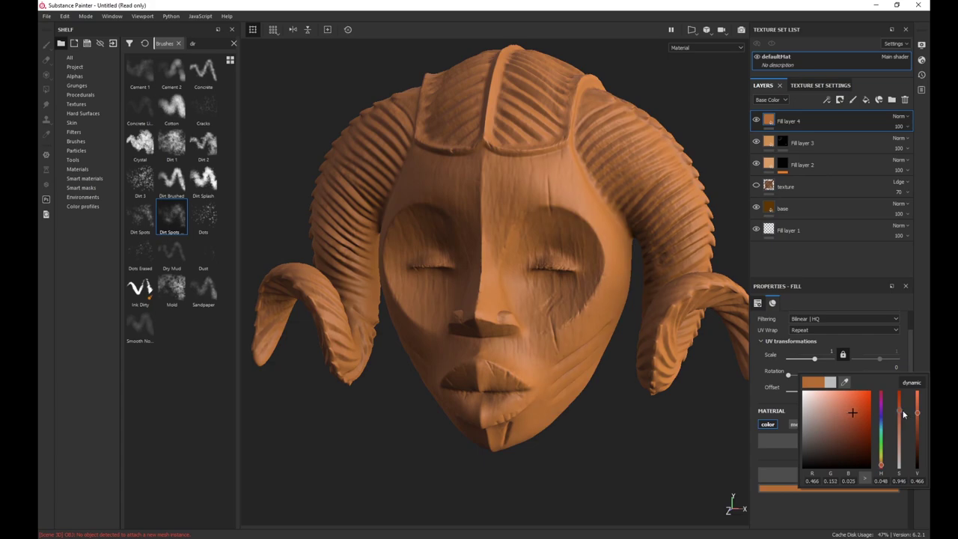
pyautogui.click(606, 456)
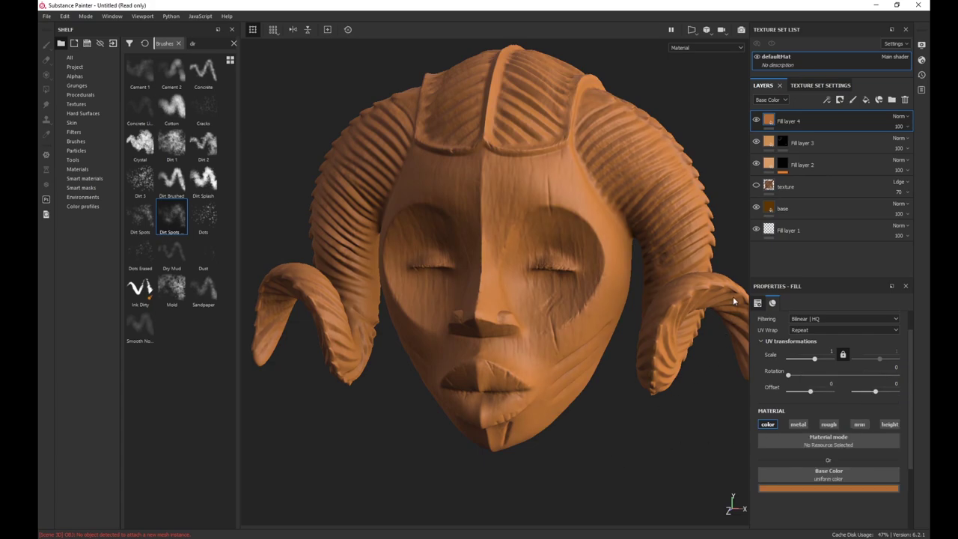
# - Add a black mask to Fill layer 4 and make the wood texture layer visible again
pyautogui.click(839, 100)
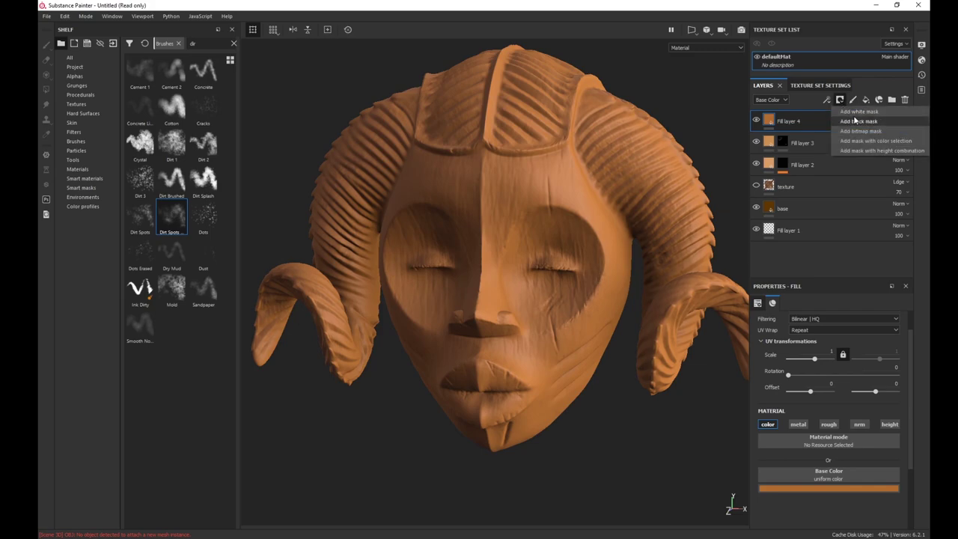
pyautogui.click(843, 122)
pyautogui.scroll(2, 572, 381)
pyautogui.keyDown('alt'); pyautogui.moveTo(572, 381); pyautogui.dragTo(584, 360); pyautogui.keyUp('alt')
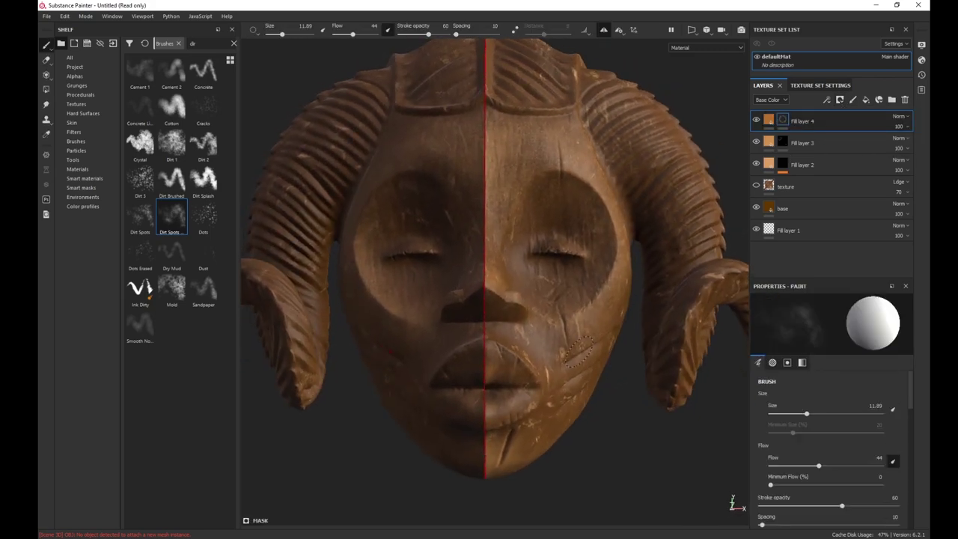
pyautogui.click(756, 186)
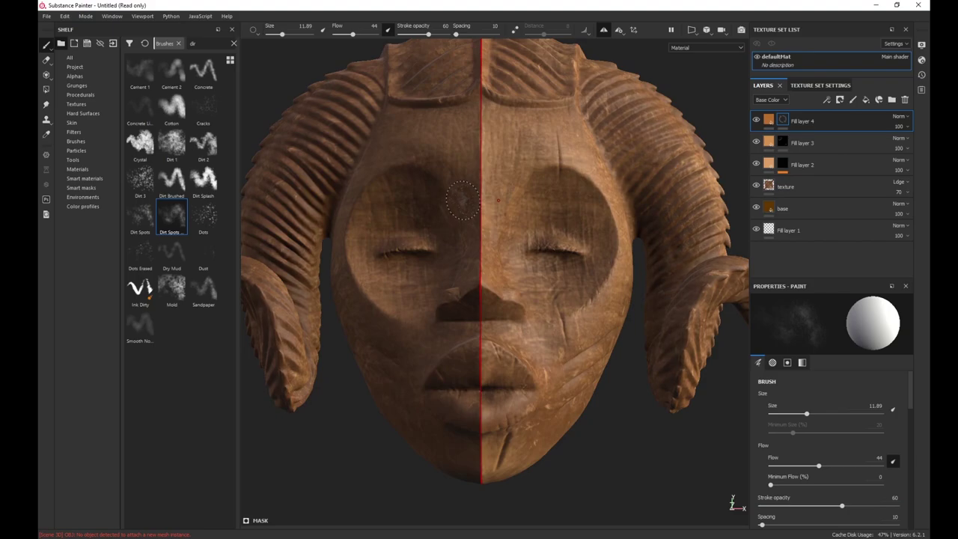
# - Examine the wood texture and dirt on the face from several angles and distances
pyautogui.keyDown('alt'); pyautogui.moveTo(468, 264); pyautogui.dragTo(513, 193); pyautogui.keyUp('alt')
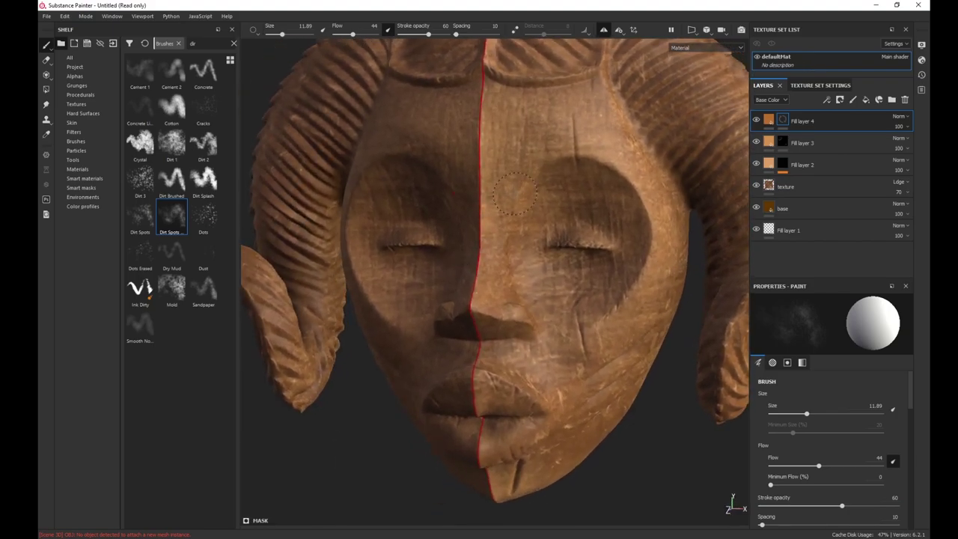
pyautogui.scroll(6, 594, 107)
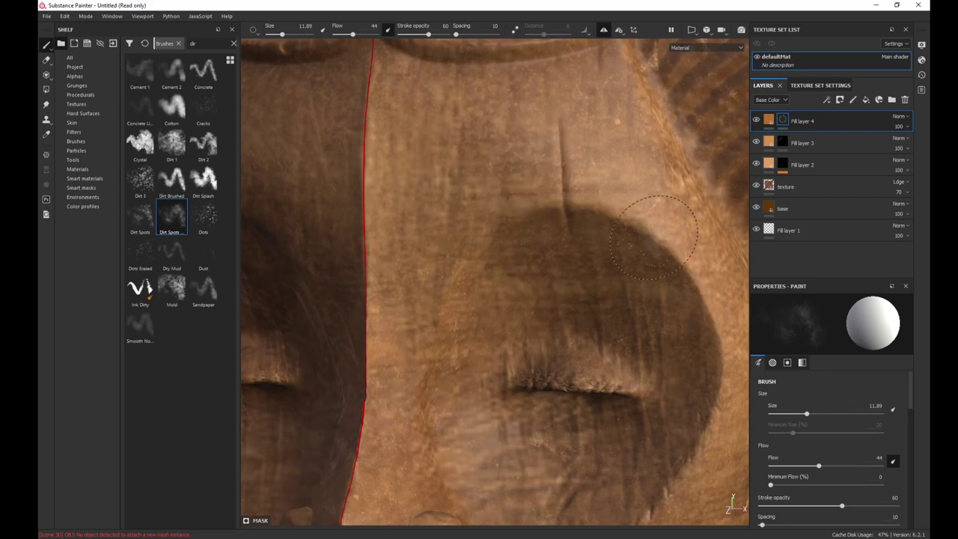
pyautogui.scroll(-7, 661, 283)
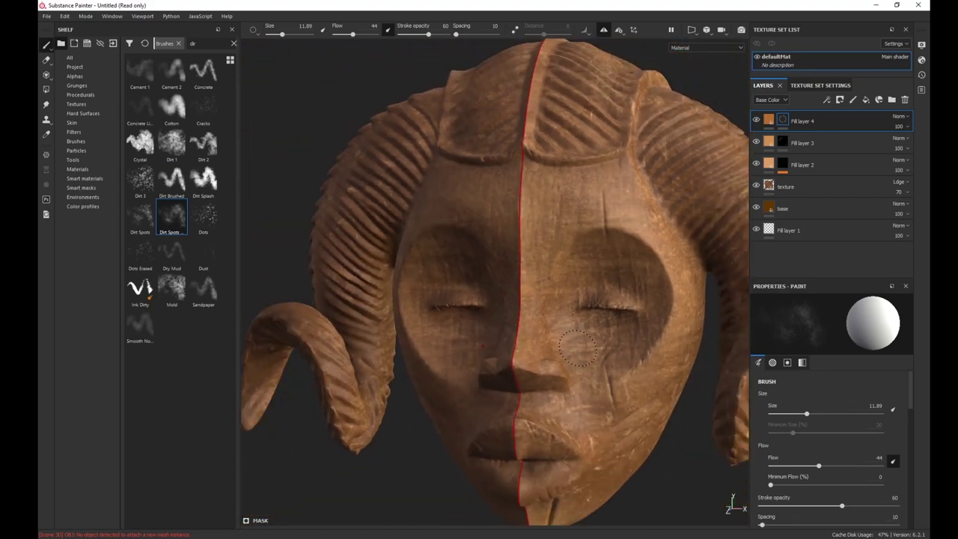
pyautogui.moveTo(577, 346)
pyautogui.keyDown('alt'); pyautogui.mouseDown()
pyautogui.moveTo(509, 340)
pyautogui.moveTo(545, 312)
pyautogui.mouseUp(); pyautogui.keyUp('alt')
pyautogui.scroll(3, 562, 299)
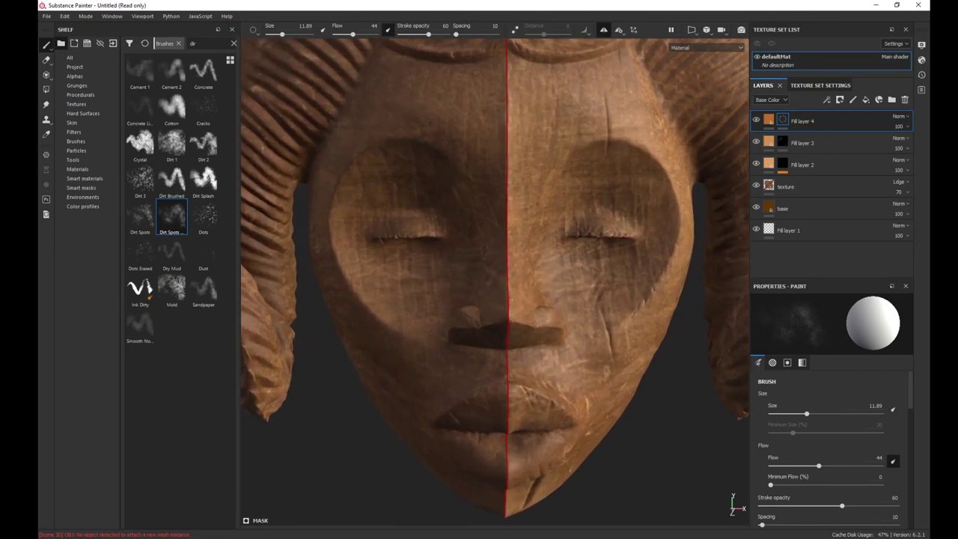
pyautogui.moveTo(568, 350)
pyautogui.keyDown('alt'); pyautogui.mouseDown()
pyautogui.moveTo(534, 326)
pyautogui.moveTo(541, 333)
pyautogui.mouseUp(); pyautogui.keyUp('alt')
pyautogui.scroll(1, 565, 355)
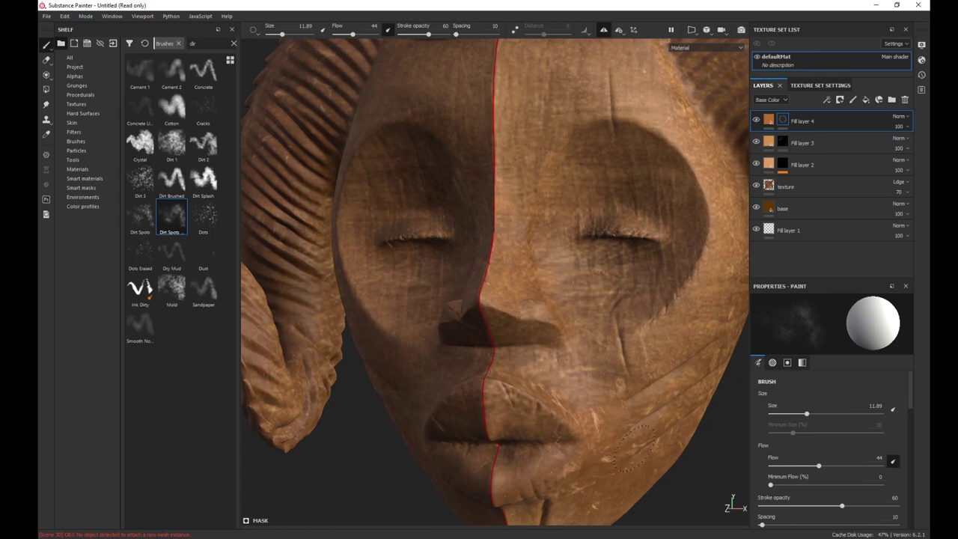
pyautogui.scroll(-2, 617, 424)
pyautogui.keyDown('alt'); pyautogui.moveTo(609, 398); pyautogui.dragTo(604, 424); pyautogui.keyUp('alt')
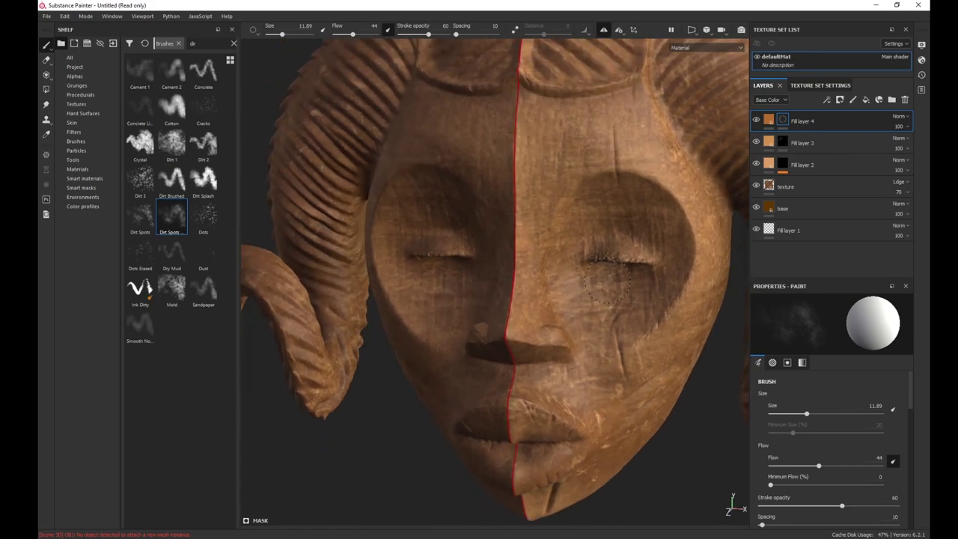
pyautogui.scroll(-2, 637, 232)
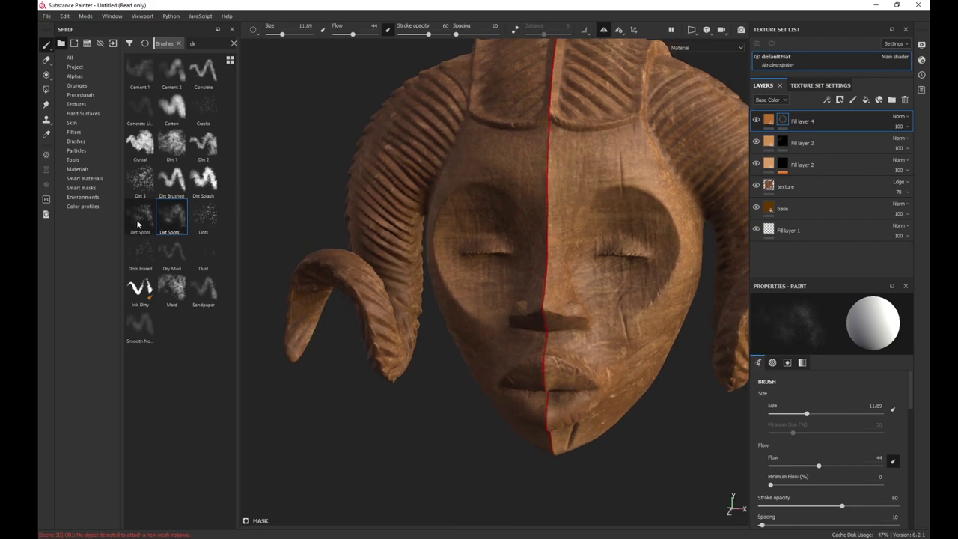
# - Choose the Dirt 2 brush and set its size to about 37, stroke opacity to 54 and flow to 40
pyautogui.click(212, 149)
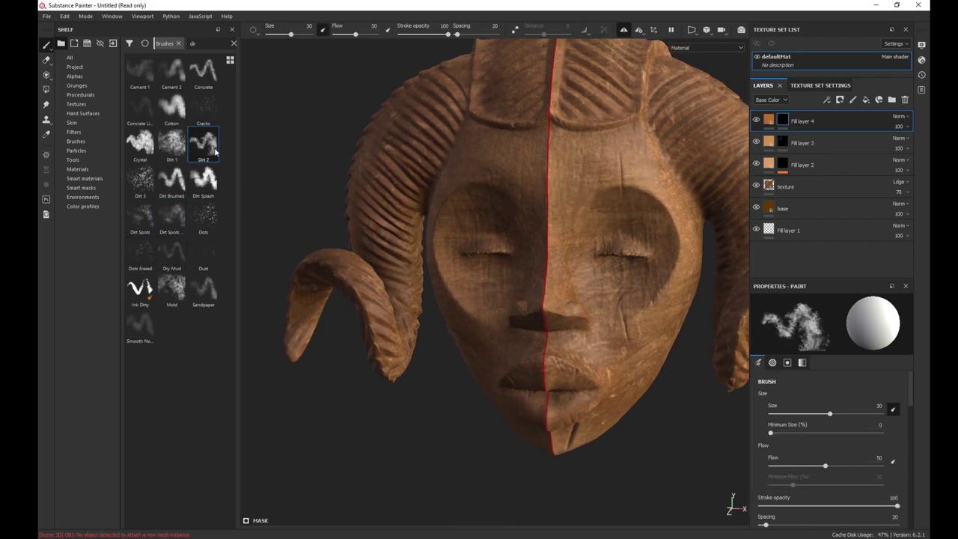
pyautogui.scroll(3, 581, 176)
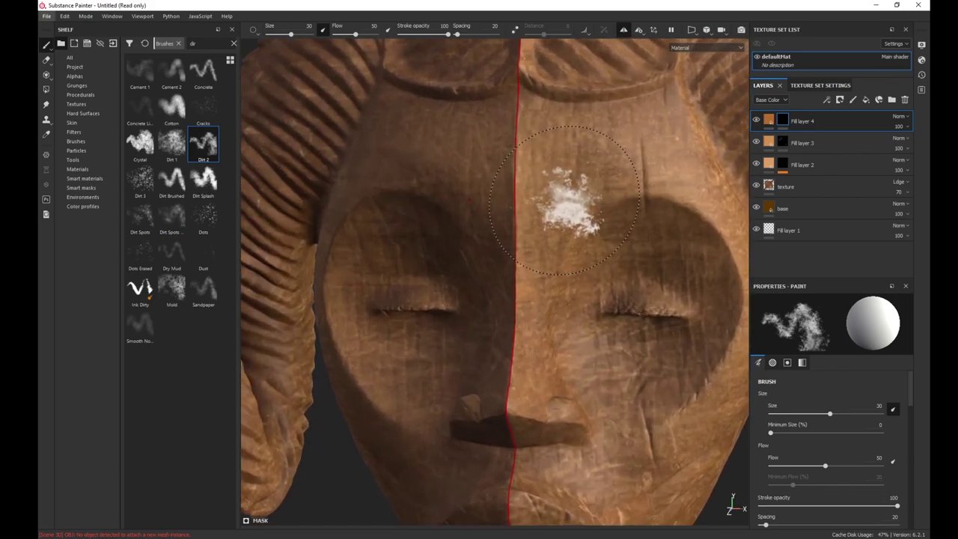
pyautogui.keyDown('ctrl'); pyautogui.moveTo(565, 200); pyautogui.dragTo(546, 207, button='right'); pyautogui.keyUp('ctrl')
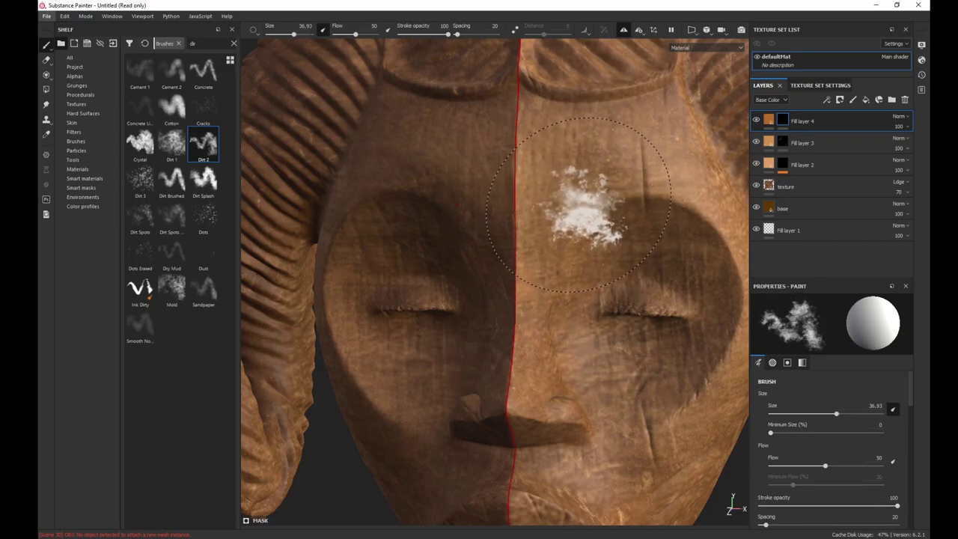
pyautogui.scroll(-4, 583, 252)
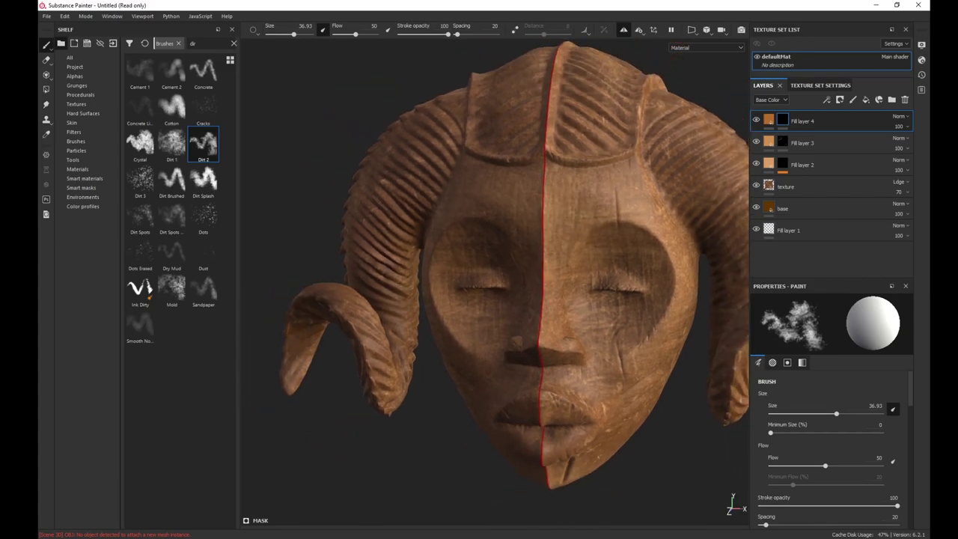
pyautogui.keyDown('alt'); pyautogui.moveTo(584, 253); pyautogui.dragTo(603, 262); pyautogui.keyUp('alt')
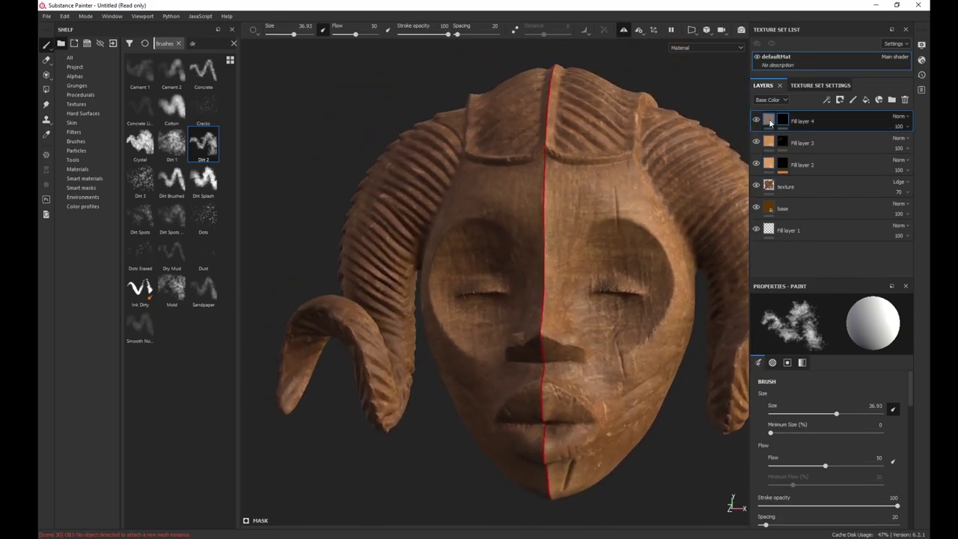
pyautogui.moveTo(447, 35); pyautogui.dragTo(426, 34)
pyautogui.moveTo(356, 34); pyautogui.dragTo(350, 34)
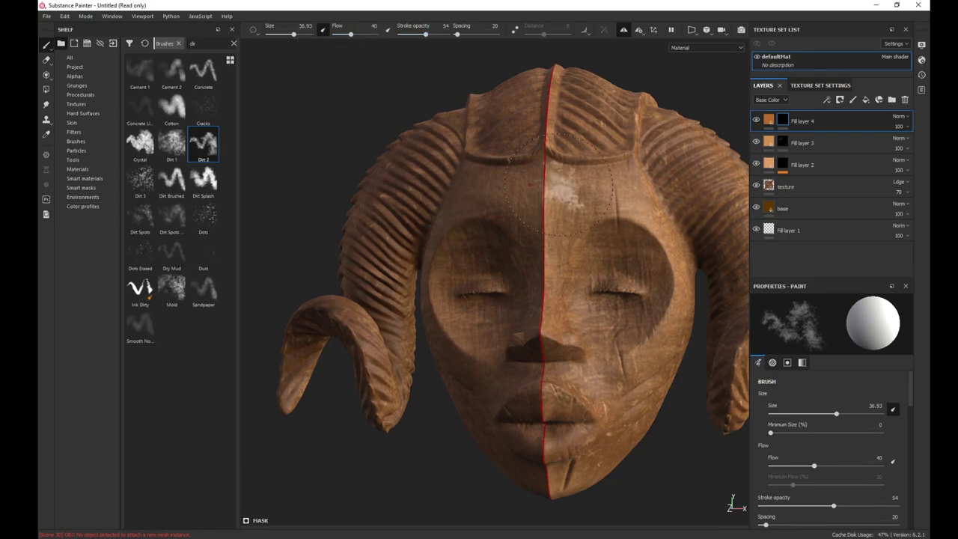
# - Paint reddish color variation onto the forehead and nose bridge in Fill layer 4's mask
pyautogui.scroll(1, 566, 222)
pyautogui.keyDown('alt'); pyautogui.moveTo(567, 223); pyautogui.dragTo(564, 245); pyautogui.keyUp('alt')
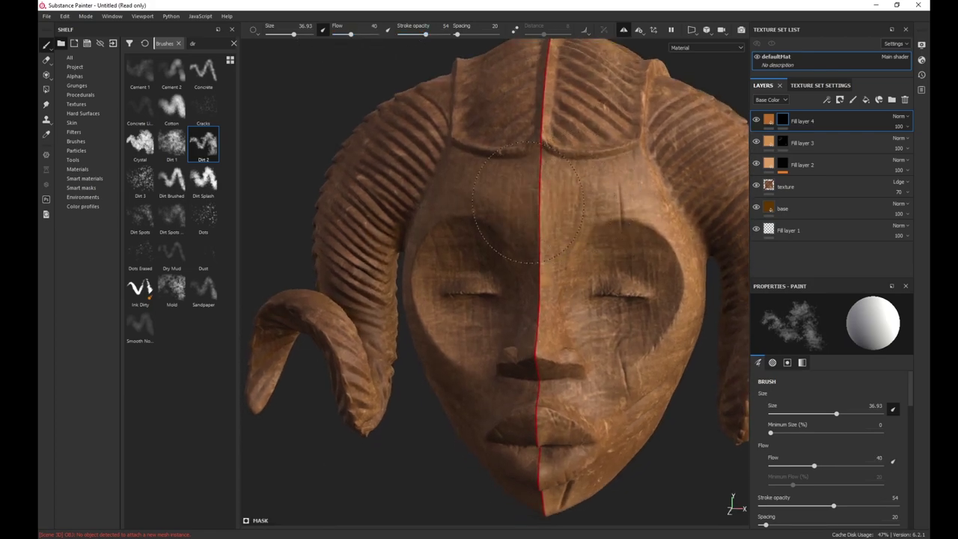
pyautogui.moveTo(578, 213)
pyautogui.mouseDown()
pyautogui.moveTo(567, 190)
pyautogui.moveTo(601, 199)
pyautogui.mouseUp()
pyautogui.click(544, 279)
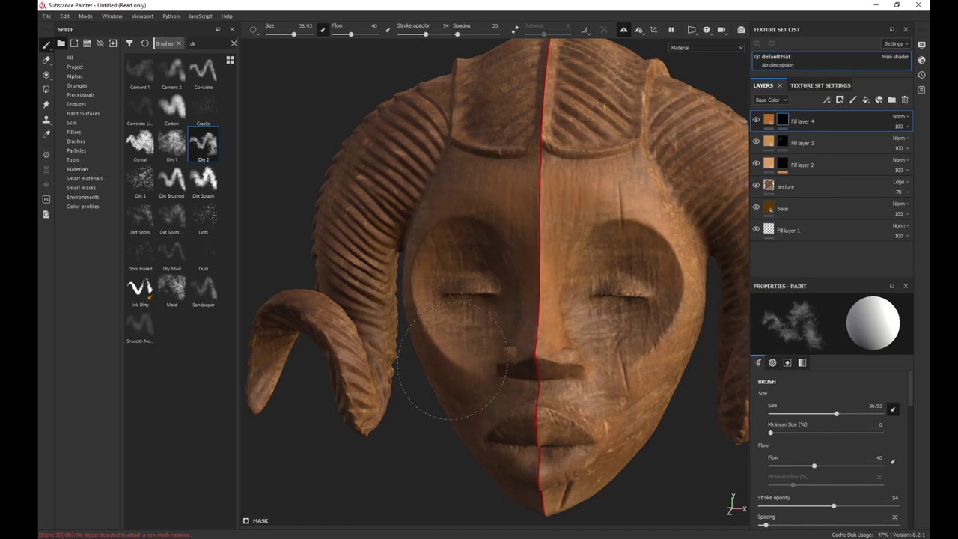
# - Brush the reddish tint over the side of the nose and the cheek below the eye in Fill layer 4's mask
pyautogui.moveTo(560, 294)
pyautogui.mouseDown()
pyautogui.moveTo(563, 318)
pyautogui.moveTo(582, 322)
pyautogui.mouseUp()
pyautogui.keyDown('alt'); pyautogui.moveTo(568, 287); pyautogui.dragTo(582, 314, button='right'); pyautogui.keyUp('alt')
pyautogui.moveTo(612, 358); pyautogui.dragTo(616, 374)
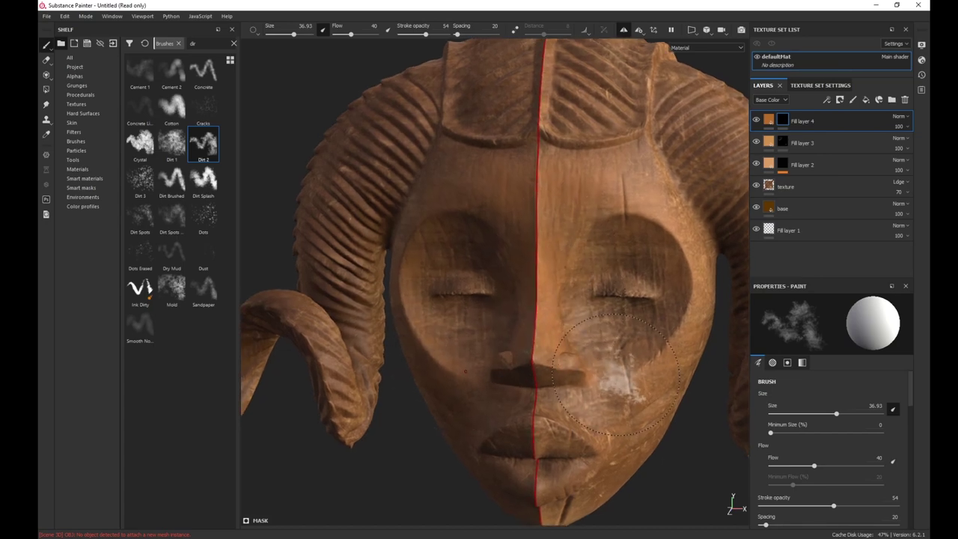
pyautogui.keyDown('alt'); pyautogui.moveTo(616, 374); pyautogui.dragTo(592, 337, button='right'); pyautogui.keyUp('alt')
pyautogui.click(642, 389)
pyautogui.moveTo(621, 396)
pyautogui.keyDown('alt'); pyautogui.mouseDown()
pyautogui.moveTo(625, 374)
pyautogui.moveTo(575, 385)
pyautogui.mouseUp(); pyautogui.keyUp('alt')
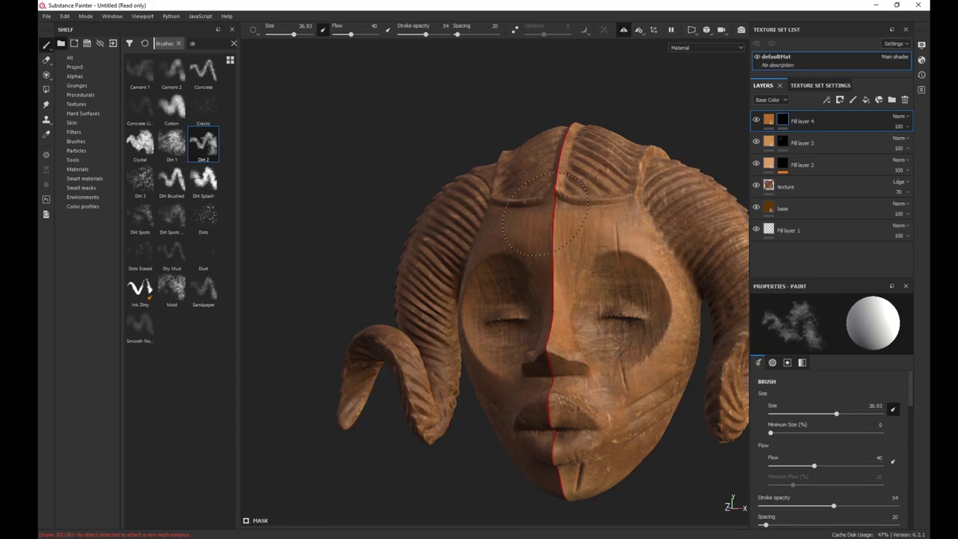
# - Paint the tint over the side of the face, from the cheek up to the temple and forehead, and undo the last stroke
pyautogui.moveTo(661, 425)
pyautogui.keyDown('alt'); pyautogui.mouseDown()
pyautogui.moveTo(565, 381)
pyautogui.moveTo(513, 341)
pyautogui.moveTo(495, 359)
pyautogui.mouseUp(); pyautogui.keyUp('alt')
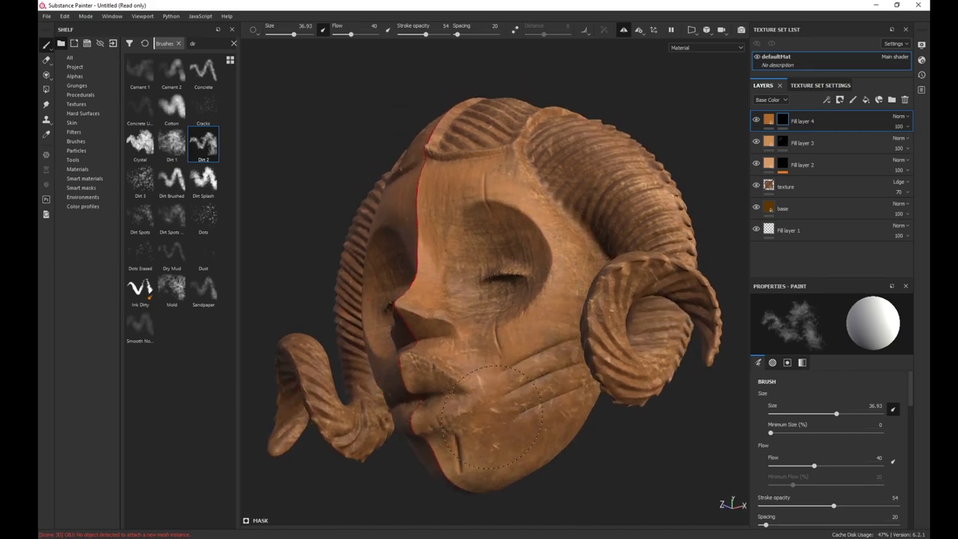
pyautogui.moveTo(563, 330); pyautogui.dragTo(550, 232)
pyautogui.moveTo(484, 174)
pyautogui.mouseDown()
pyautogui.moveTo(524, 174)
pyautogui.moveTo(544, 219)
pyautogui.mouseUp()
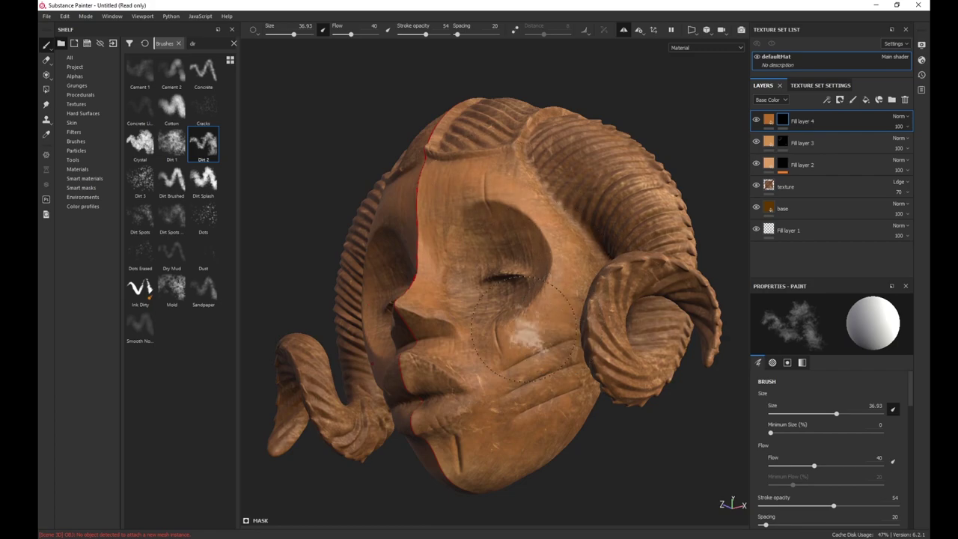
pyautogui.keyDown('alt'); pyautogui.moveTo(526, 333); pyautogui.dragTo(474, 262, button='right'); pyautogui.keyUp('alt')
pyautogui.moveTo(474, 262)
pyautogui.keyDown('alt'); pyautogui.mouseDown()
pyautogui.moveTo(534, 344)
pyautogui.moveTo(659, 240)
pyautogui.mouseUp(); pyautogui.keyUp('alt')
pyautogui.hotkey('ctrl', 'z')
# - Adjust Fill layer 4's base color to a slightly more orange brown (R 0.464, G 0.158, B 0.026)
pyautogui.click(771, 118)
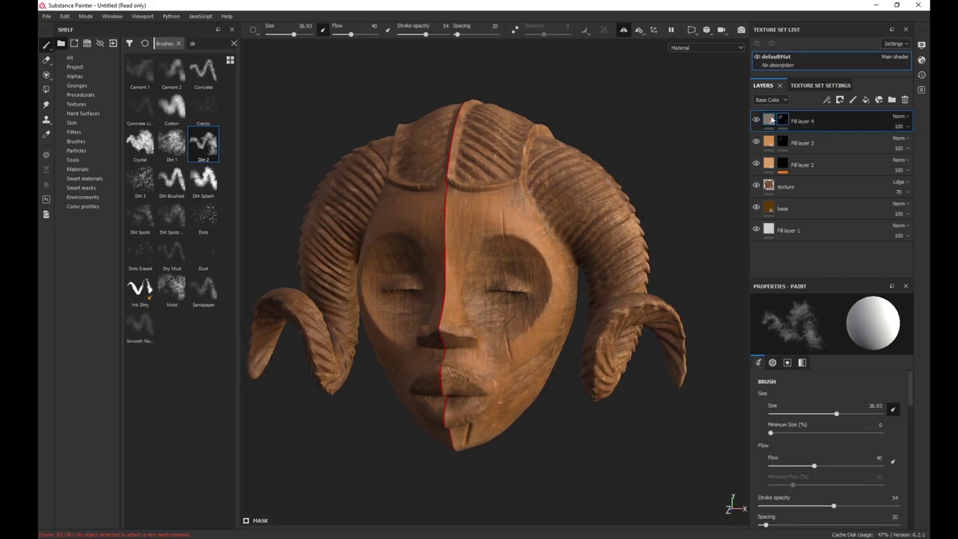
pyautogui.click(796, 488)
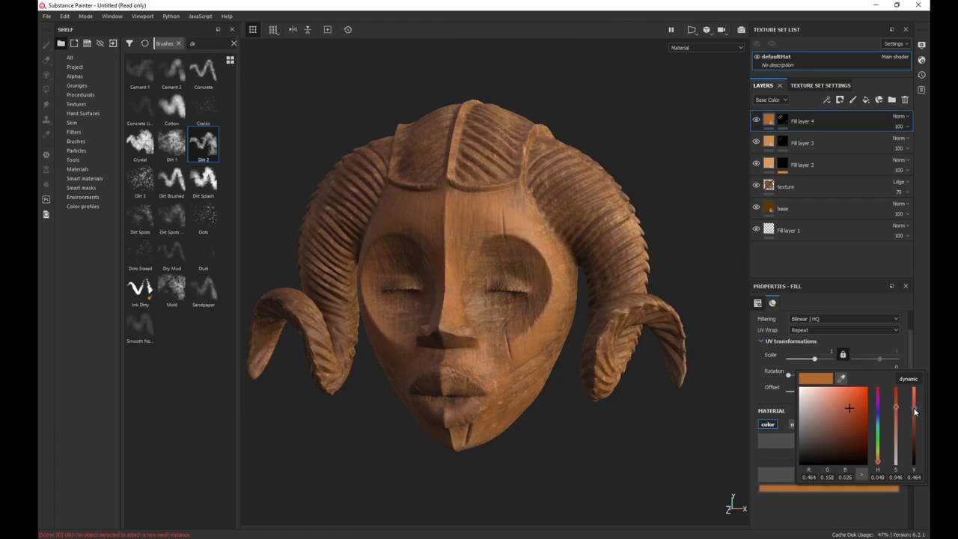
pyautogui.keyDown('alt'); pyautogui.moveTo(587, 283); pyautogui.dragTo(628, 299, button='right'); pyautogui.keyUp('alt')
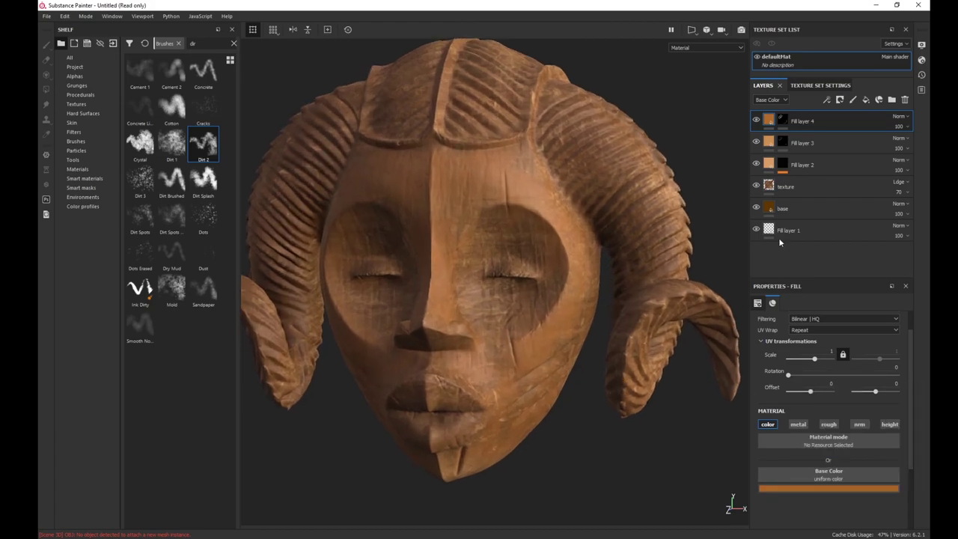
pyautogui.keyDown('alt'); pyautogui.moveTo(555, 260); pyautogui.dragTo(563, 277, button='right'); pyautogui.keyUp('alt')
# - Return to painting Fill layer 4's mask and brush more orange-brown around the eye socket and cheek
pyautogui.click(529, 167)
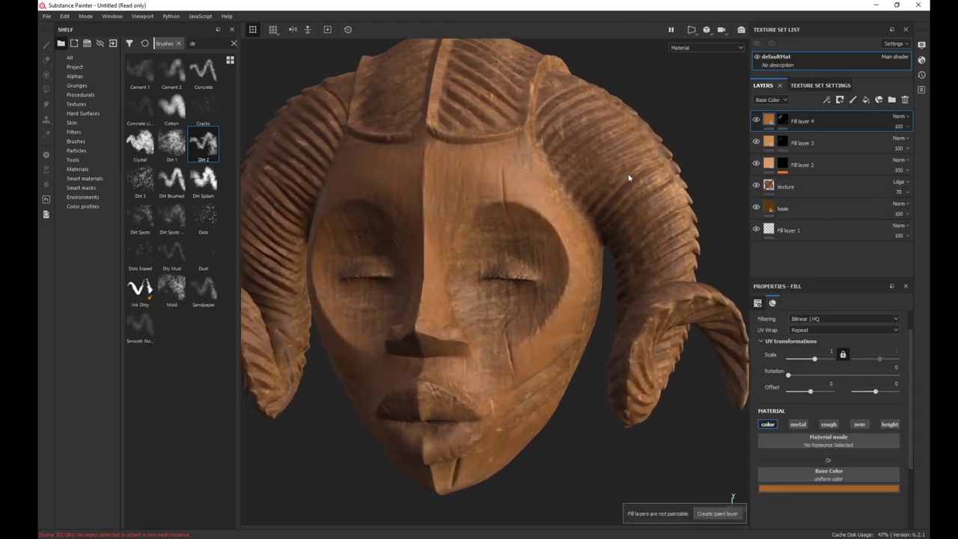
pyautogui.press('1')
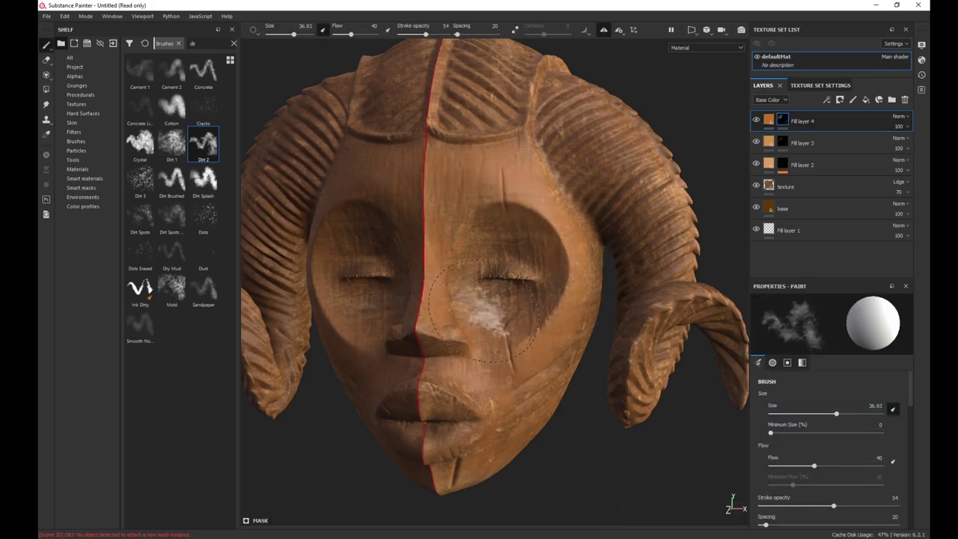
pyautogui.keyDown('alt'); pyautogui.moveTo(579, 464); pyautogui.dragTo(573, 293); pyautogui.keyUp('alt')
pyautogui.scroll(-2, 573, 428)
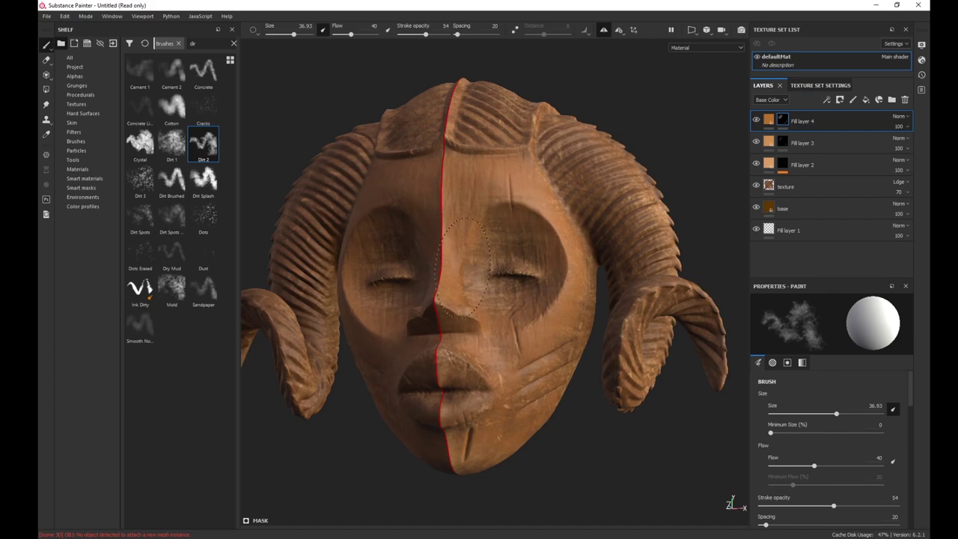
pyautogui.moveTo(493, 315); pyautogui.dragTo(521, 316)
pyautogui.scroll(5, 385, 271)
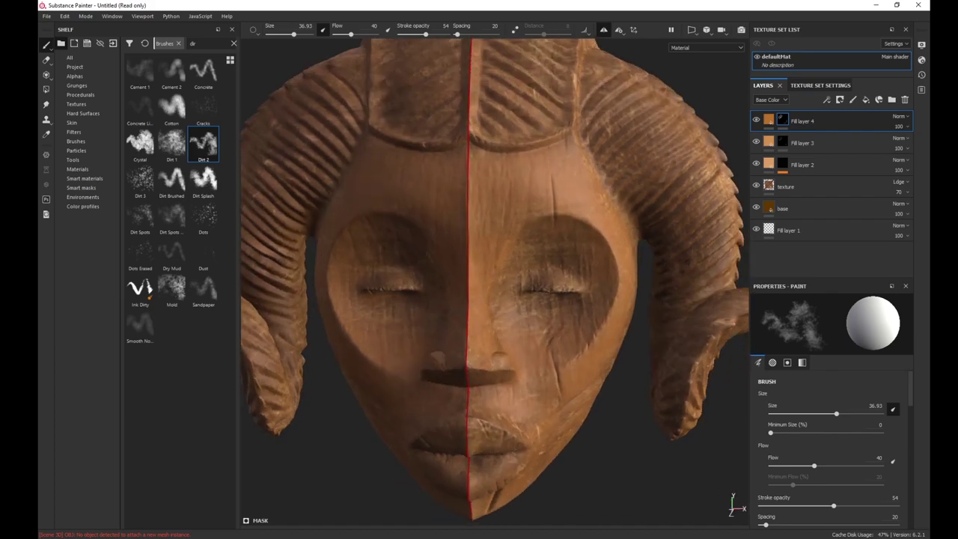
pyautogui.scroll(-5, 395, 278)
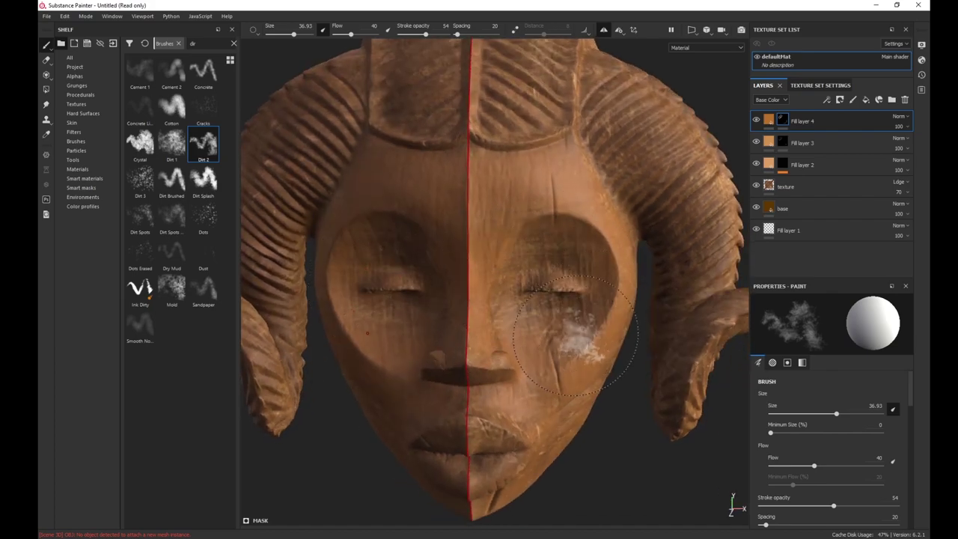
# - Set Fill layer 4's opacity to 98 and check the face under rotated environment lighting
pyautogui.keyDown('alt'); pyautogui.moveTo(546, 308); pyautogui.dragTo(555, 278); pyautogui.keyUp('alt')
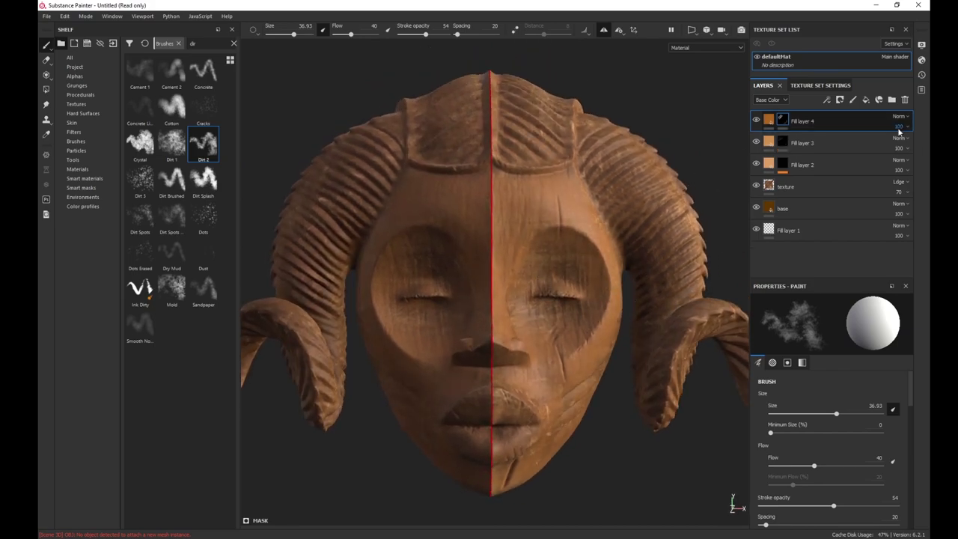
pyautogui.moveTo(924, 147); pyautogui.dragTo(922, 147)
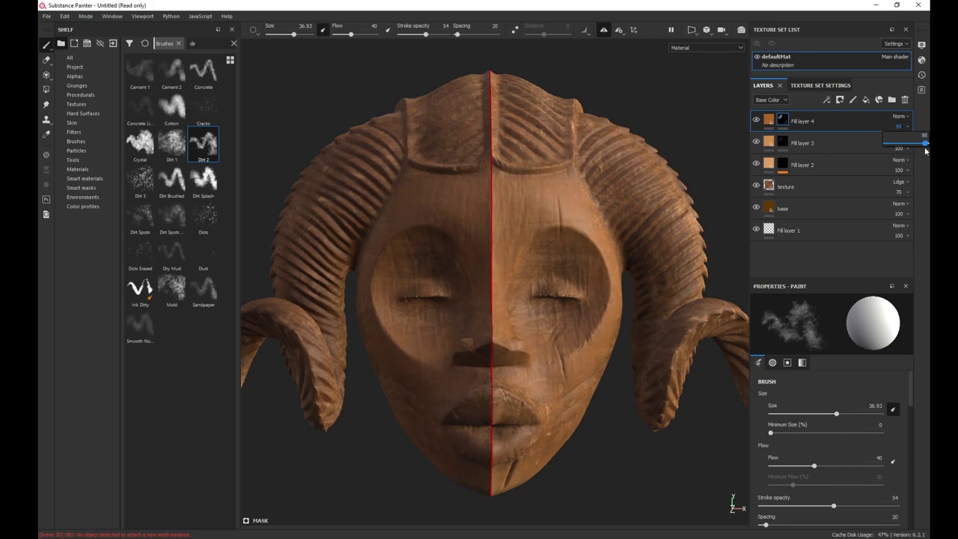
pyautogui.keyDown('alt'); pyautogui.moveTo(631, 124); pyautogui.dragTo(485, 368); pyautogui.keyUp('alt')
pyautogui.keyDown('alt'); pyautogui.moveTo(544, 431); pyautogui.dragTo(598, 434); pyautogui.keyUp('alt')
pyautogui.keyDown('shift'); pyautogui.moveTo(598, 434); pyautogui.dragTo(615, 425, button='right'); pyautogui.keyUp('shift')
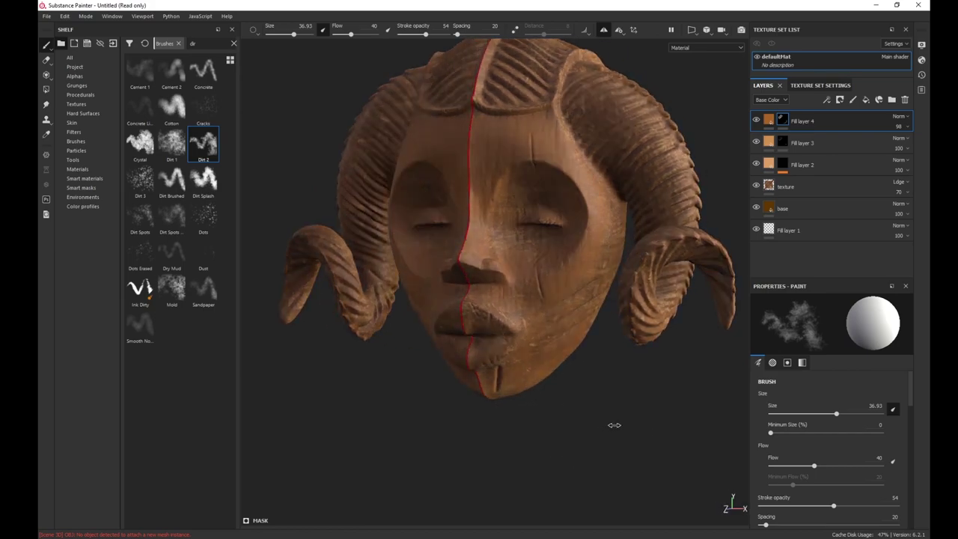
pyautogui.moveTo(613, 424)
pyautogui.keyDown('alt'); pyautogui.mouseDown()
pyautogui.moveTo(658, 425)
pyautogui.moveTo(599, 418)
pyautogui.mouseUp(); pyautogui.keyUp('alt')
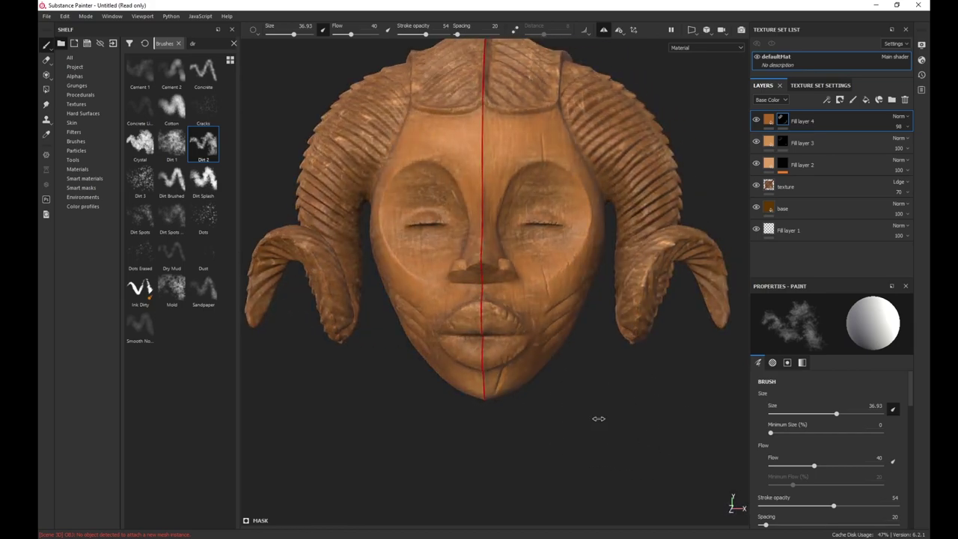
# - Dab orange-brown variation on the cheek, chin and forehead in Fill layer 4's mask, undoing unwanted strokes
pyautogui.click(560, 316)
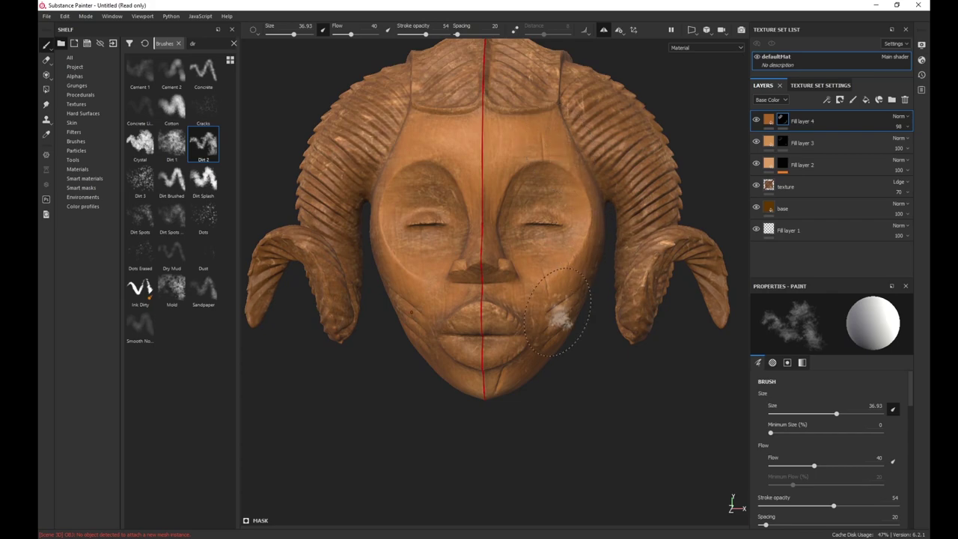
pyautogui.hotkey('ctrl', 'z')
pyautogui.keyDown('alt'); pyautogui.moveTo(597, 419); pyautogui.dragTo(546, 404); pyautogui.keyUp('alt')
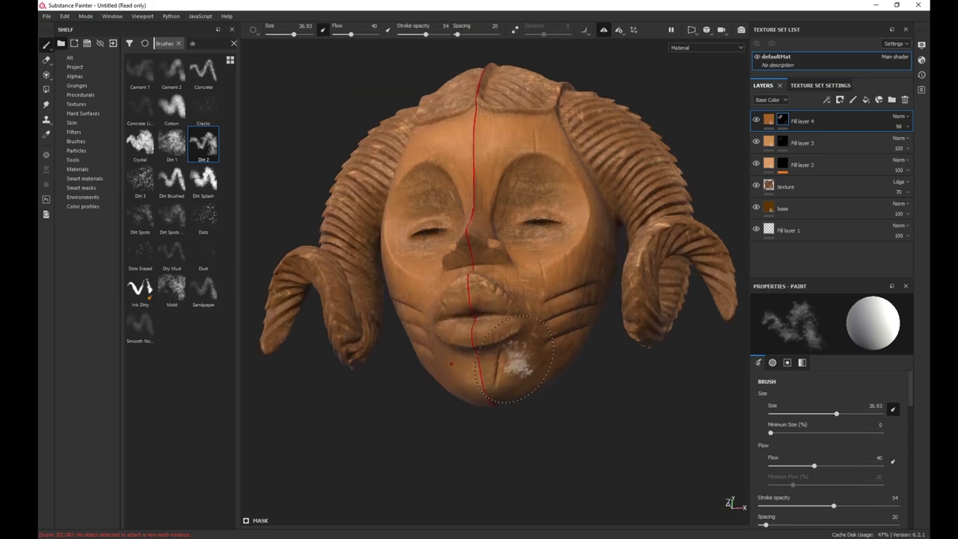
pyautogui.keyDown('alt'); pyautogui.moveTo(557, 358); pyautogui.dragTo(545, 350); pyautogui.keyUp('alt')
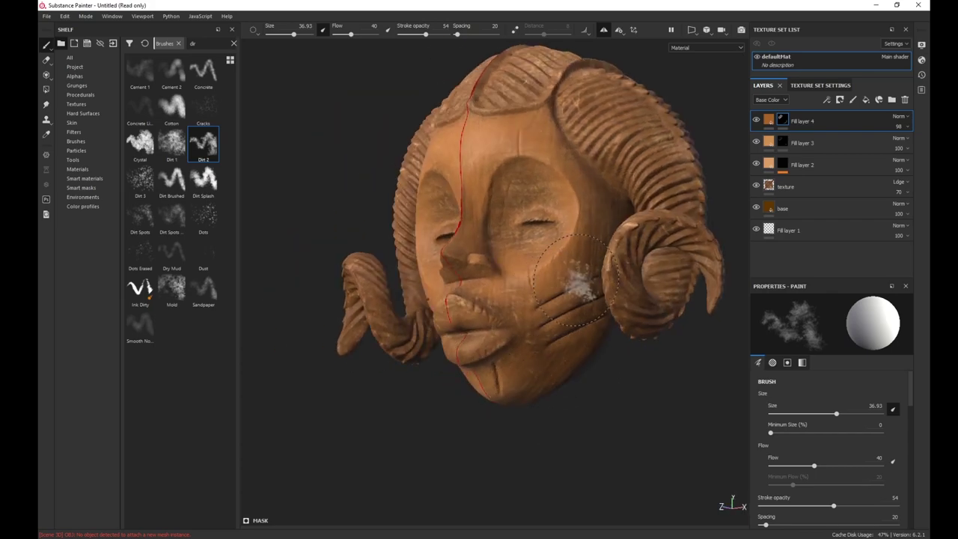
pyautogui.moveTo(521, 127); pyautogui.dragTo(536, 121)
pyautogui.hotkey('ctrl', 'z')
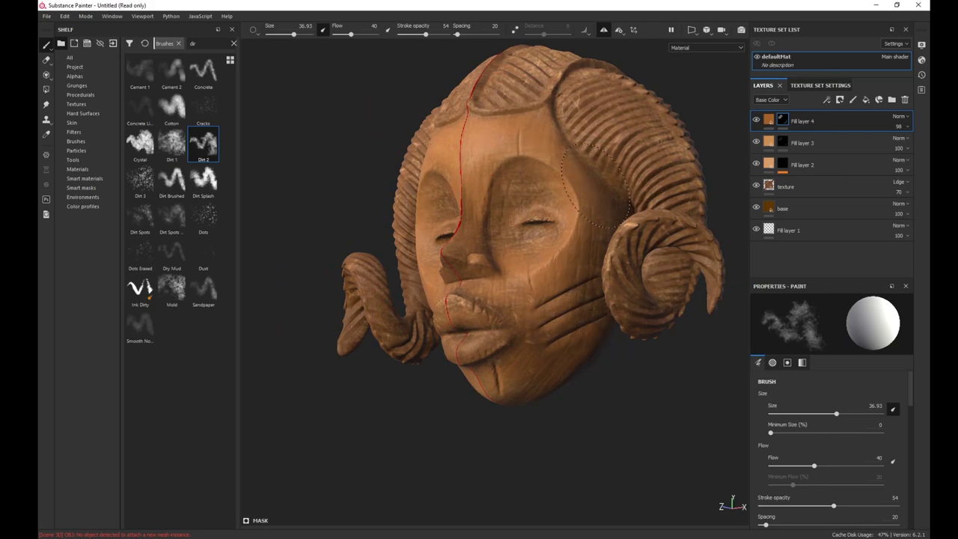
# - Try an orange-brown stroke on the temple in Fill layer 4's mask, undo it and check the face from the front
pyautogui.moveTo(595, 187); pyautogui.dragTo(567, 156)
pyautogui.hotkey('ctrl', 'z')
pyautogui.keyDown('alt'); pyautogui.moveTo(535, 192); pyautogui.dragTo(574, 222); pyautogui.keyUp('alt')
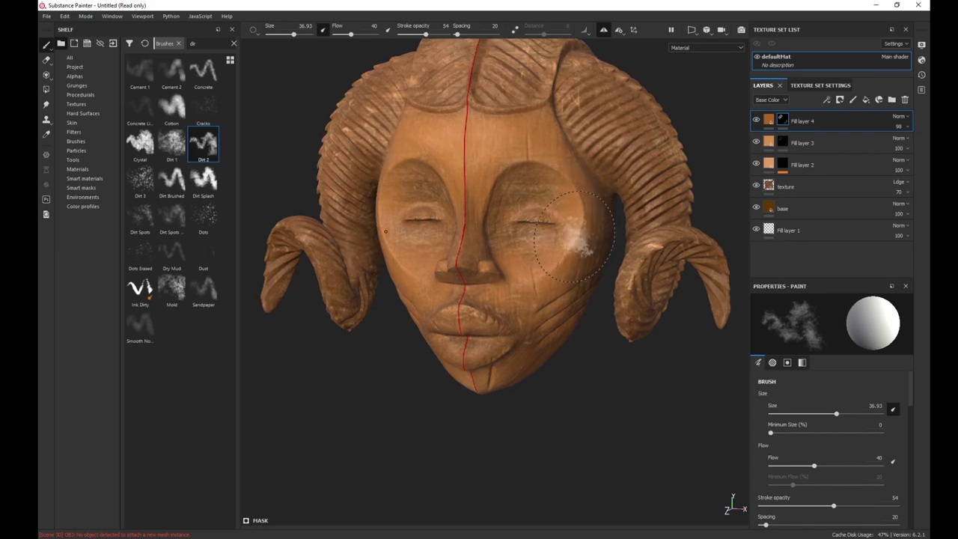
pyautogui.scroll(2, 524, 159)
pyautogui.keyDown('alt'); pyautogui.moveTo(524, 226); pyautogui.dragTo(502, 276, button='middle'); pyautogui.keyUp('alt')
pyautogui.keyDown('alt'); pyautogui.moveTo(502, 275); pyautogui.dragTo(495, 283); pyautogui.keyUp('alt')
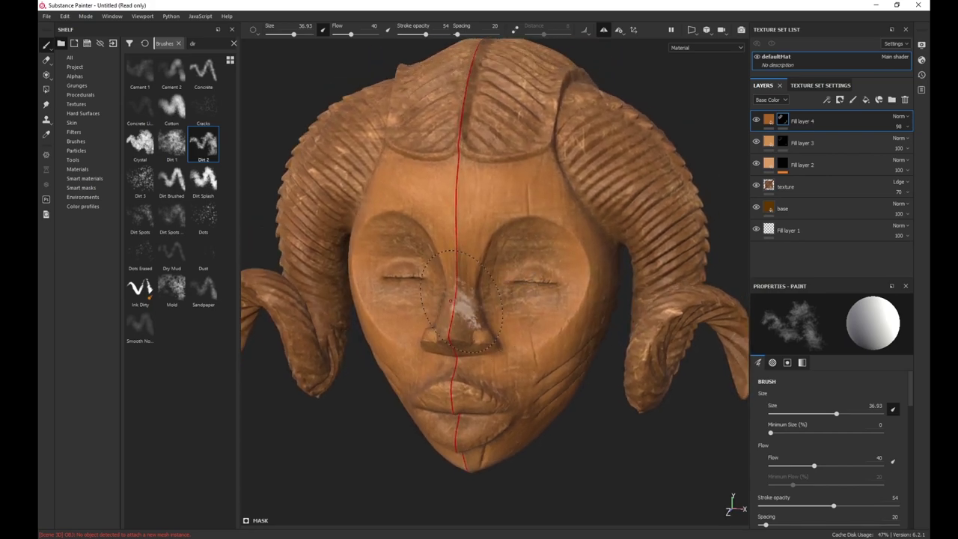
pyautogui.press('f')
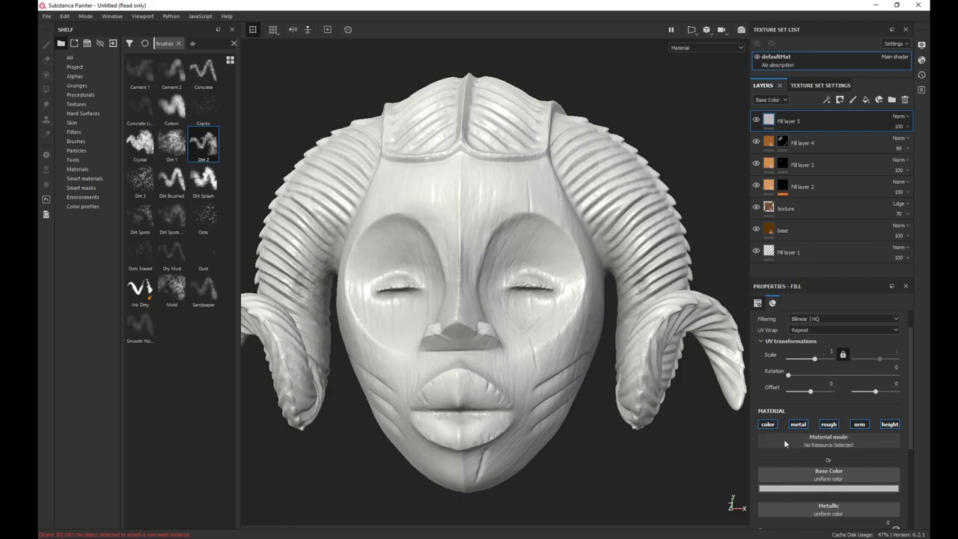
# - Add a fill layer above Fill layer 4 that affects only color and give it a very dark brown base color
pyautogui.click(764, 424)
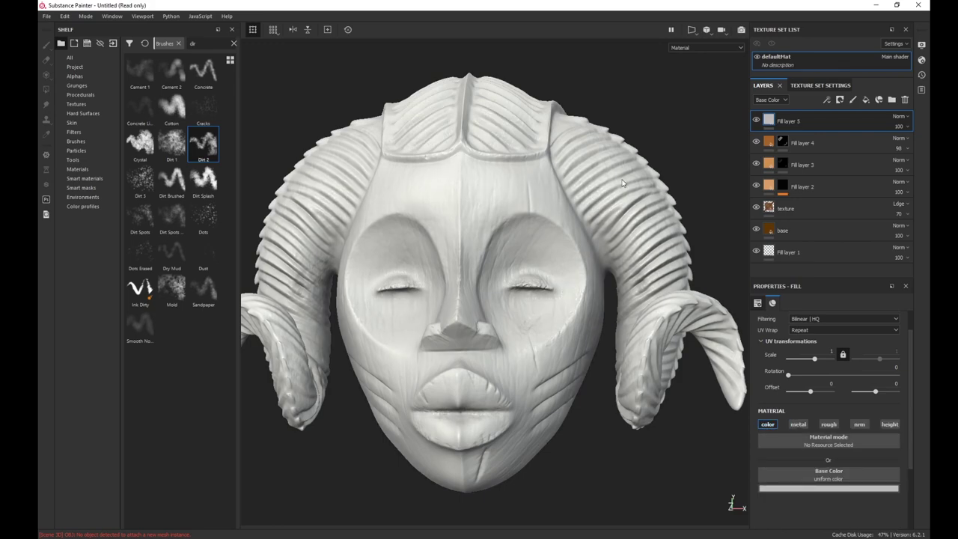
pyautogui.click(811, 488)
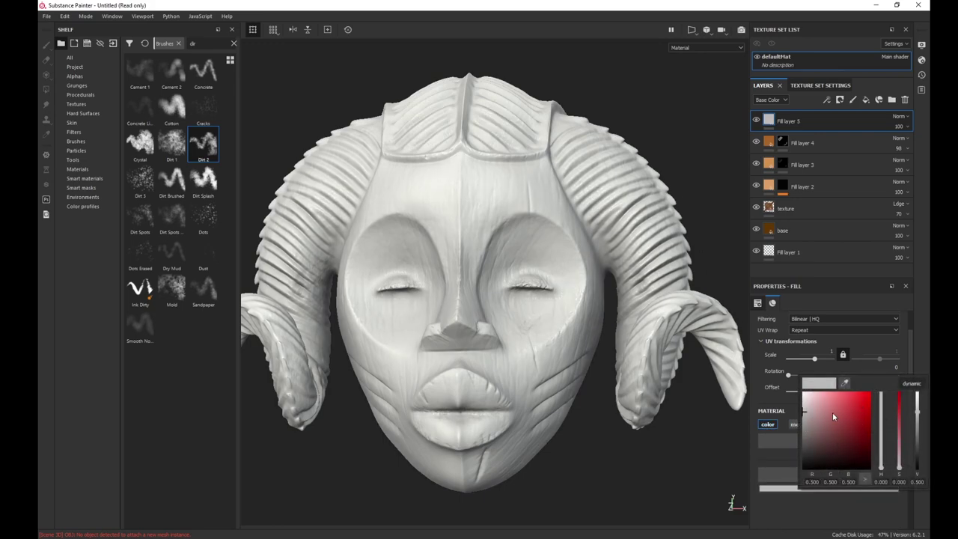
pyautogui.moveTo(818, 407); pyautogui.dragTo(864, 455)
pyautogui.click(880, 464)
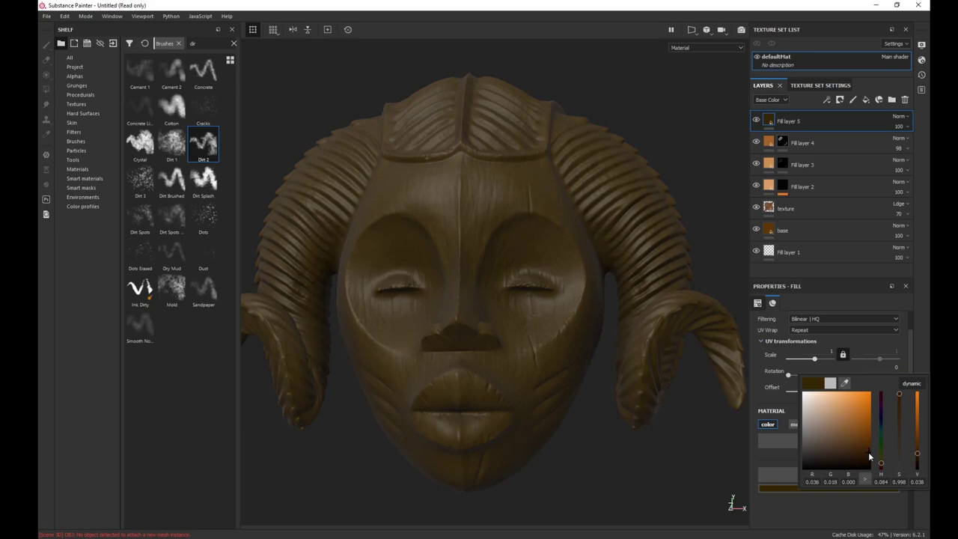
pyautogui.moveTo(868, 454); pyautogui.dragTo(869, 457)
pyautogui.moveTo(869, 451); pyautogui.dragTo(869, 458)
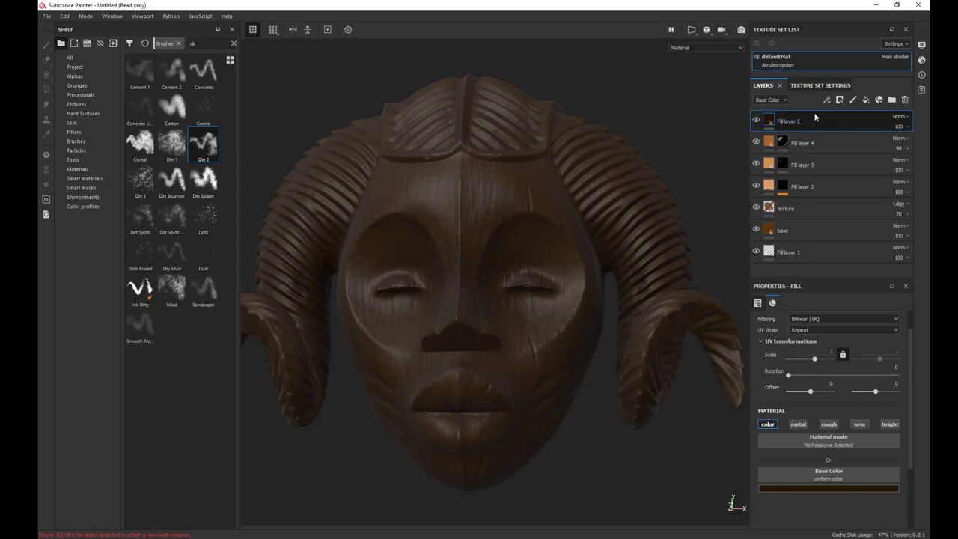
# - Add a black mask to Fill layer 5 and paint dark brown on the upper horn with the brush size at 62.04
pyautogui.click(840, 100)
pyautogui.click(868, 127)
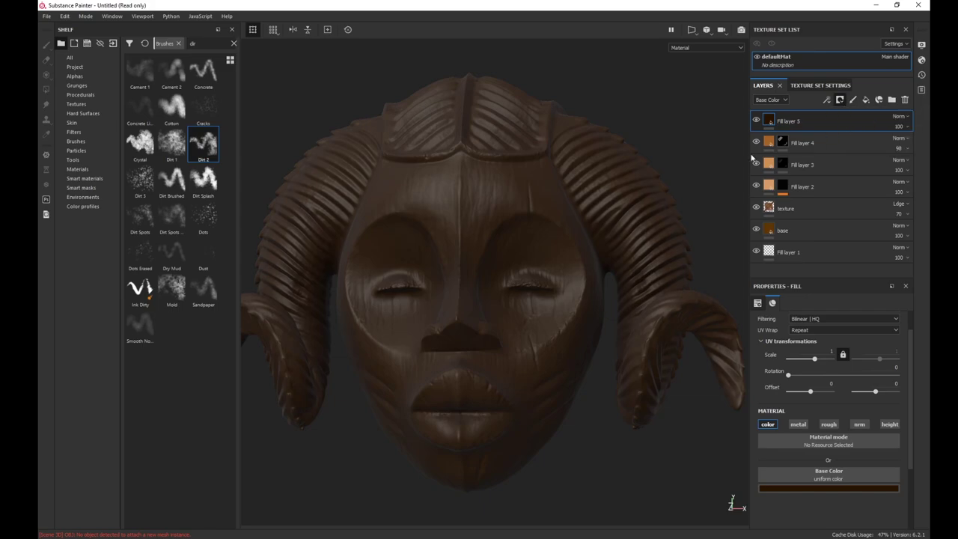
pyautogui.keyDown('alt'); pyautogui.moveTo(633, 147); pyautogui.dragTo(533, 142); pyautogui.keyUp('alt')
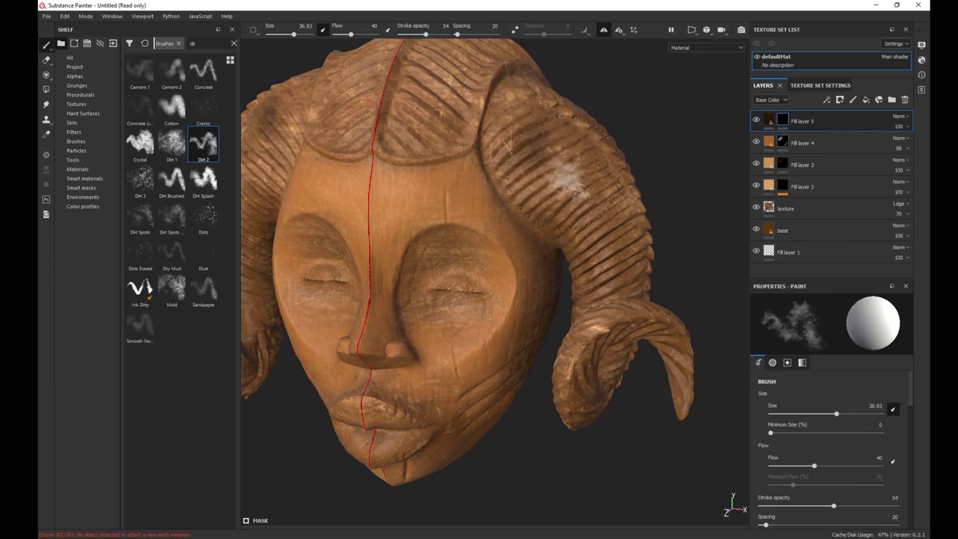
pyautogui.keyDown('ctrl'); pyautogui.moveTo(552, 144); pyautogui.dragTo(584, 143, button='right'); pyautogui.keyUp('ctrl')
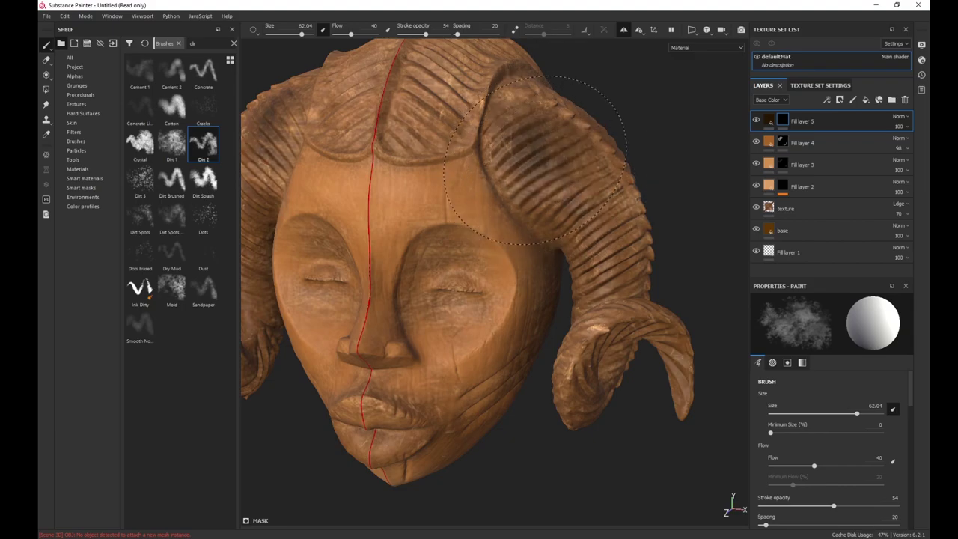
# - Darken the ridges down the front and outer side of both horns with symmetric strokes in Fill layer 5's mask
pyautogui.moveTo(582, 224)
pyautogui.keyDown('alt'); pyautogui.mouseDown()
pyautogui.moveTo(552, 149)
pyautogui.moveTo(545, 195)
pyautogui.mouseUp(); pyautogui.keyUp('alt')
pyautogui.moveTo(544, 195)
pyautogui.keyDown('alt'); pyautogui.mouseDown()
pyautogui.moveTo(595, 180)
pyautogui.moveTo(582, 169)
pyautogui.mouseUp(); pyautogui.keyUp('alt')
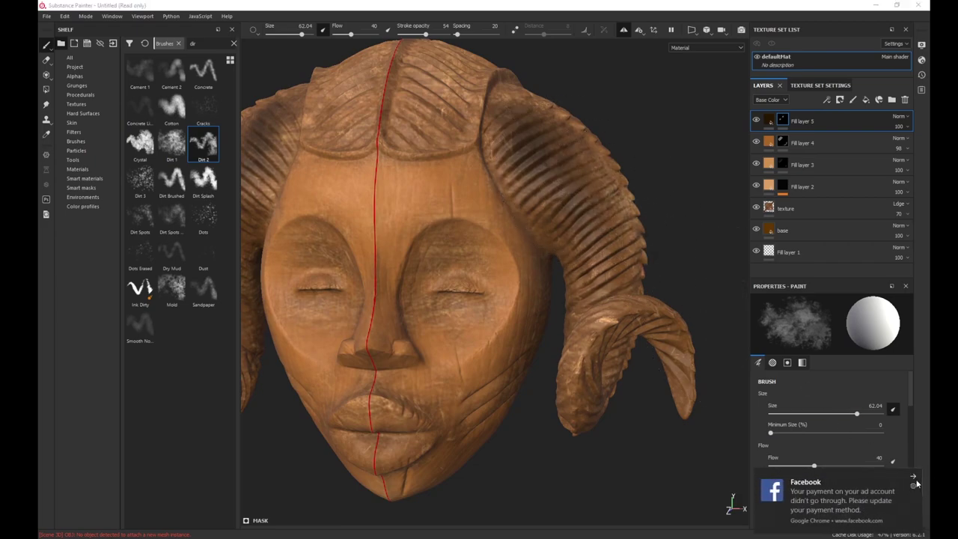
pyautogui.click(912, 477)
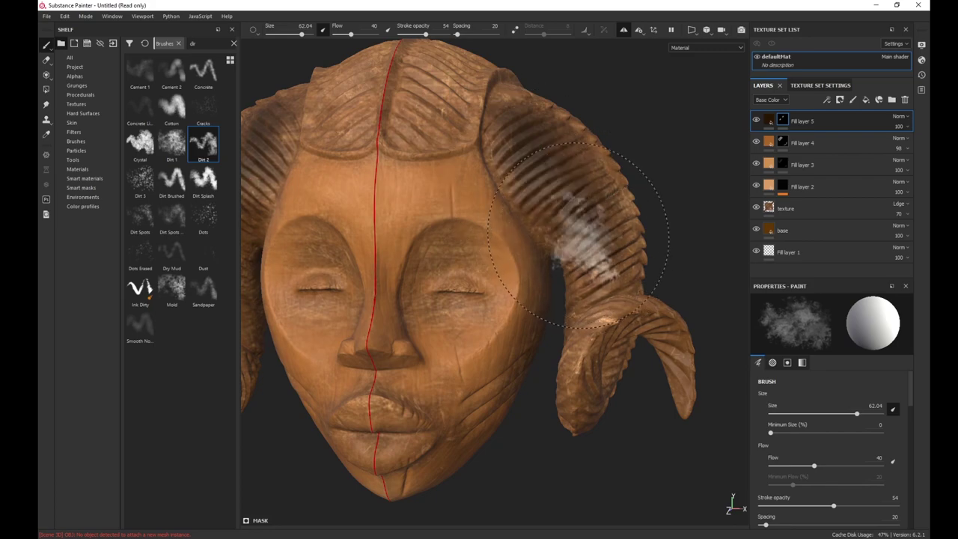
pyautogui.press('f')
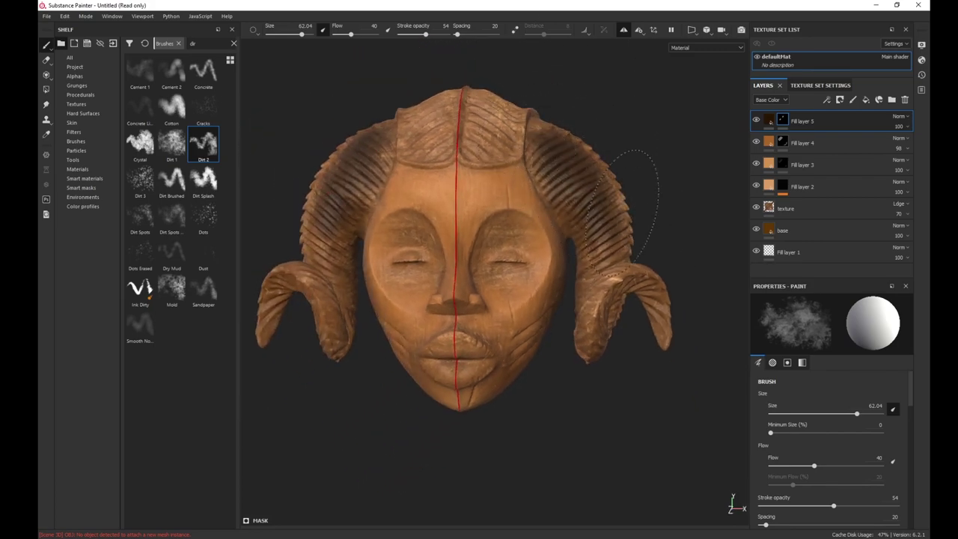
pyautogui.moveTo(651, 208)
pyautogui.keyDown('alt'); pyautogui.mouseDown()
pyautogui.moveTo(427, 246)
pyautogui.moveTo(419, 240)
pyautogui.moveTo(490, 219)
pyautogui.mouseUp(); pyautogui.keyUp('alt')
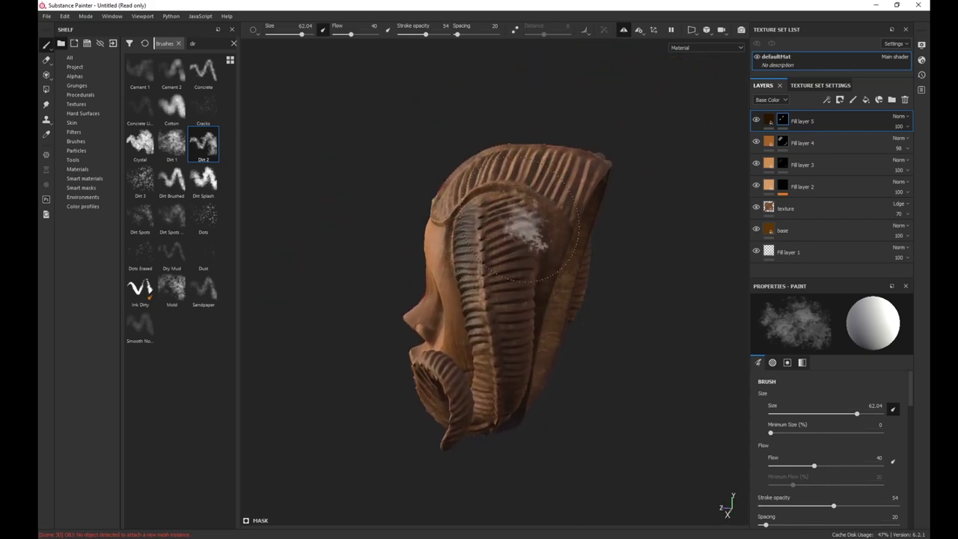
pyautogui.keyDown('shift'); pyautogui.moveTo(490, 248); pyautogui.dragTo(519, 244, button='right'); pyautogui.keyUp('shift')
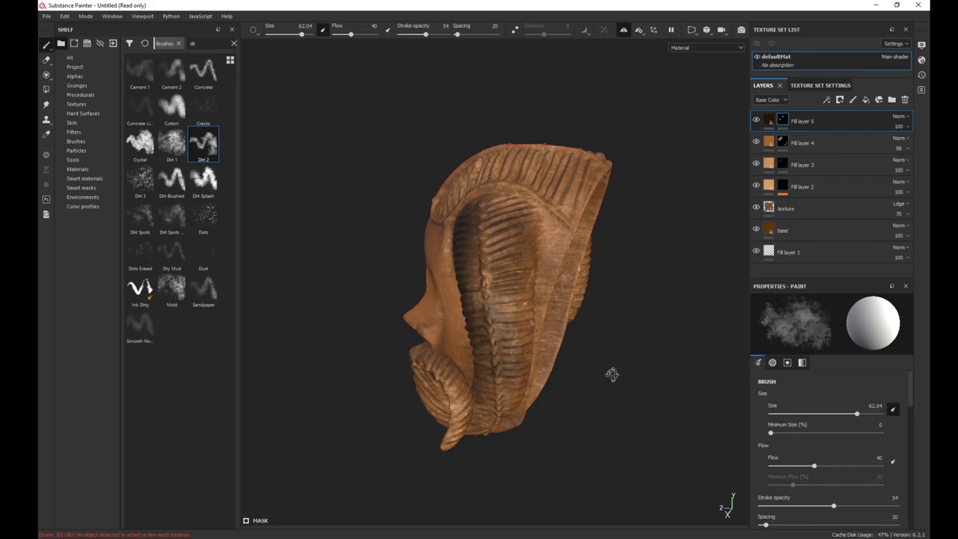
pyautogui.moveTo(568, 358)
pyautogui.keyDown('alt'); pyautogui.mouseDown()
pyautogui.moveTo(631, 349)
pyautogui.moveTo(613, 332)
pyautogui.mouseUp(); pyautogui.keyUp('alt')
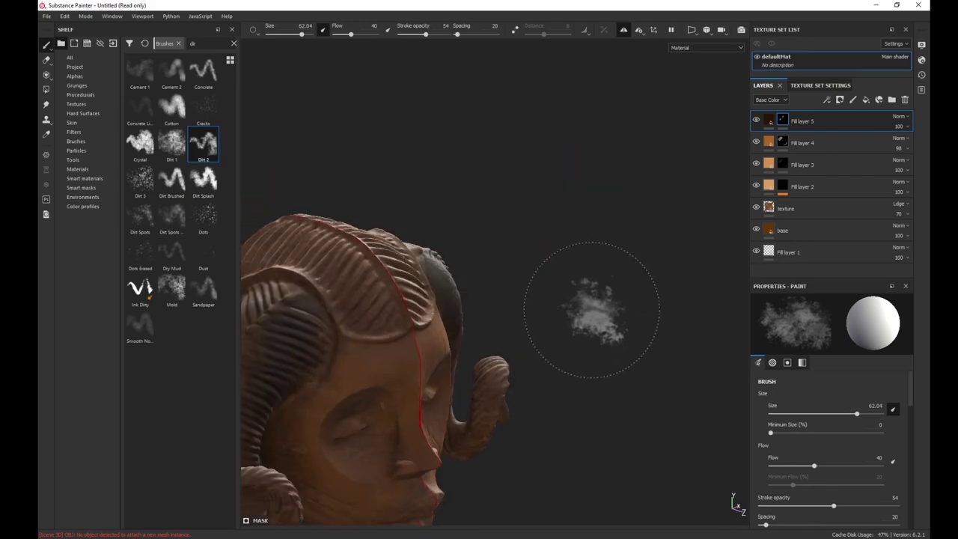
# - Compare the darkened horns with the reference photo of the carved mask under rotated environment lighting
pyautogui.moveTo(573, 306)
pyautogui.keyDown('alt'); pyautogui.mouseDown()
pyautogui.moveTo(476, 292)
pyautogui.moveTo(560, 321)
pyautogui.moveTo(551, 278)
pyautogui.moveTo(636, 275)
pyautogui.mouseUp(); pyautogui.keyUp('alt')
pyautogui.keyDown('shift'); pyautogui.moveTo(638, 275); pyautogui.dragTo(583, 272, button='right'); pyautogui.keyUp('shift')
pyautogui.hotkey('alt', 'Tab')
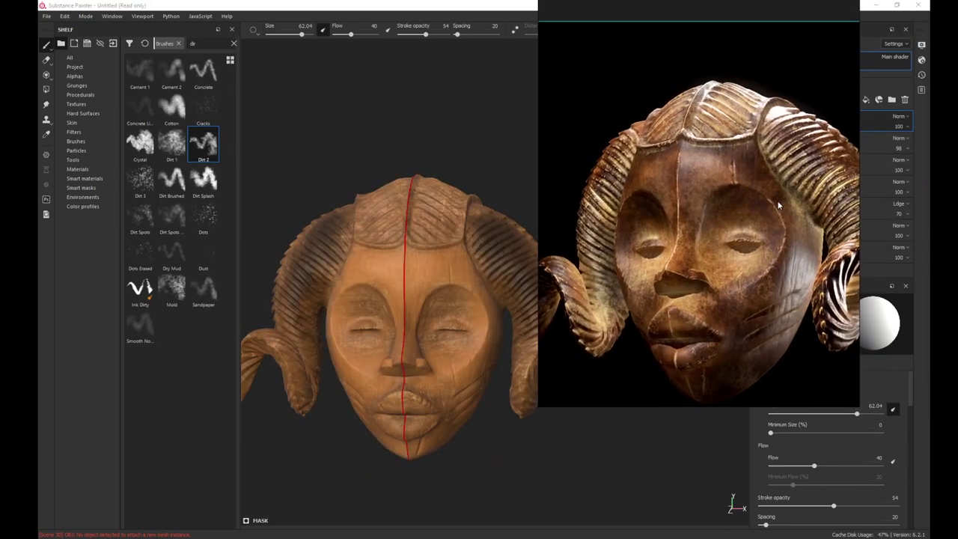
pyautogui.hotkey('alt', 'Tab')
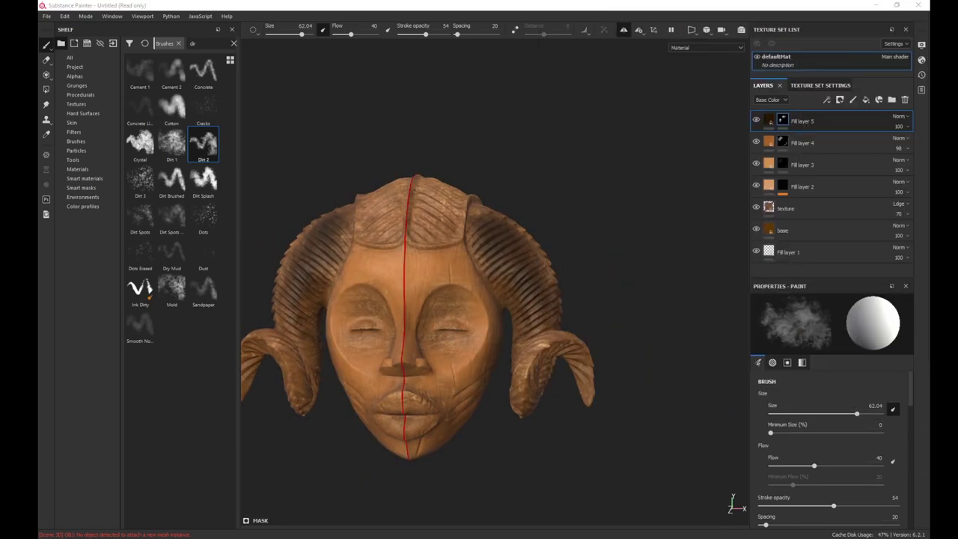
# - Brush more dark brown over the middle of the horns and down toward the lower curls in Fill layer 5's mask
pyautogui.keyDown('alt'); pyautogui.moveTo(559, 330); pyautogui.dragTo(643, 366, button='right'); pyautogui.keyUp('alt')
pyautogui.keyDown('alt'); pyautogui.moveTo(643, 366); pyautogui.dragTo(527, 385); pyautogui.keyUp('alt')
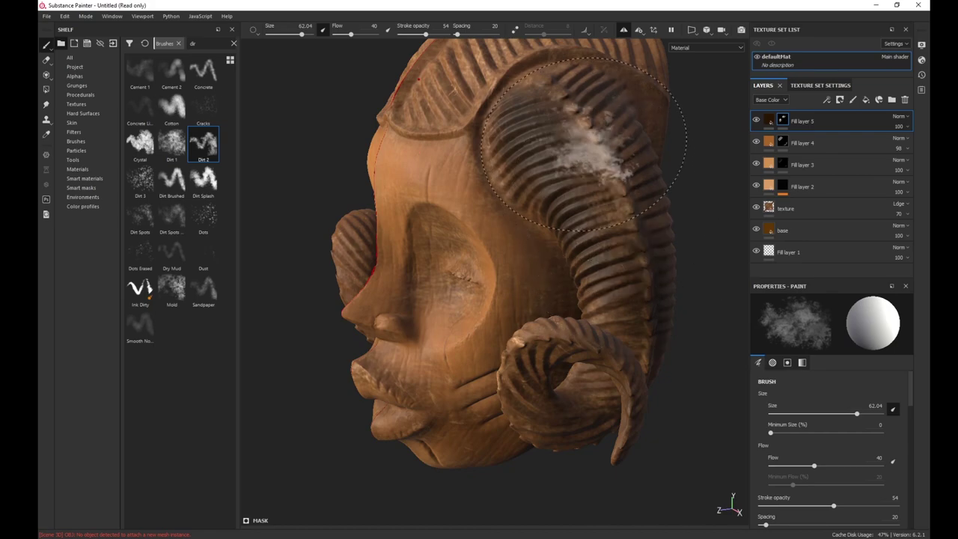
pyautogui.keyDown('alt'); pyautogui.moveTo(660, 408); pyautogui.dragTo(737, 440); pyautogui.keyUp('alt')
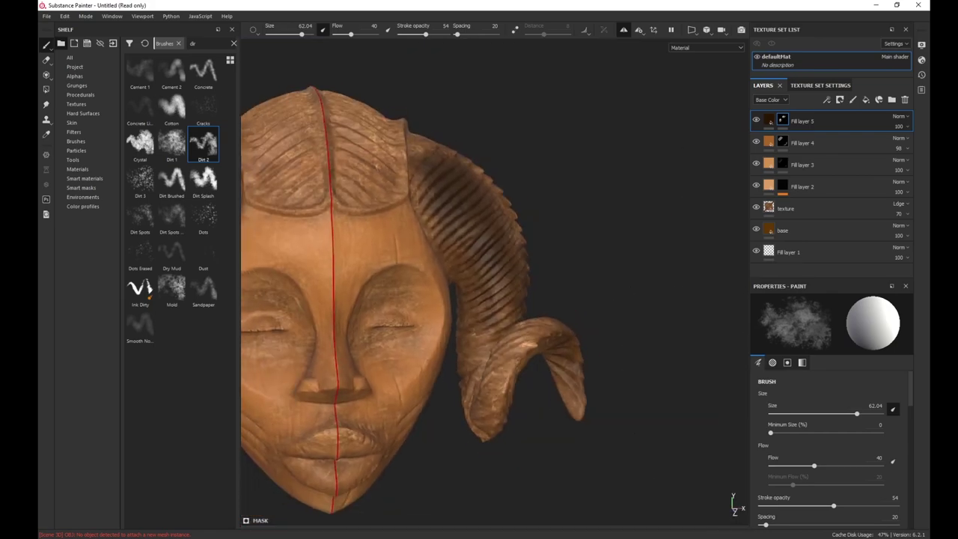
pyautogui.keyDown('alt'); pyautogui.moveTo(554, 451); pyautogui.dragTo(580, 450); pyautogui.keyUp('alt')
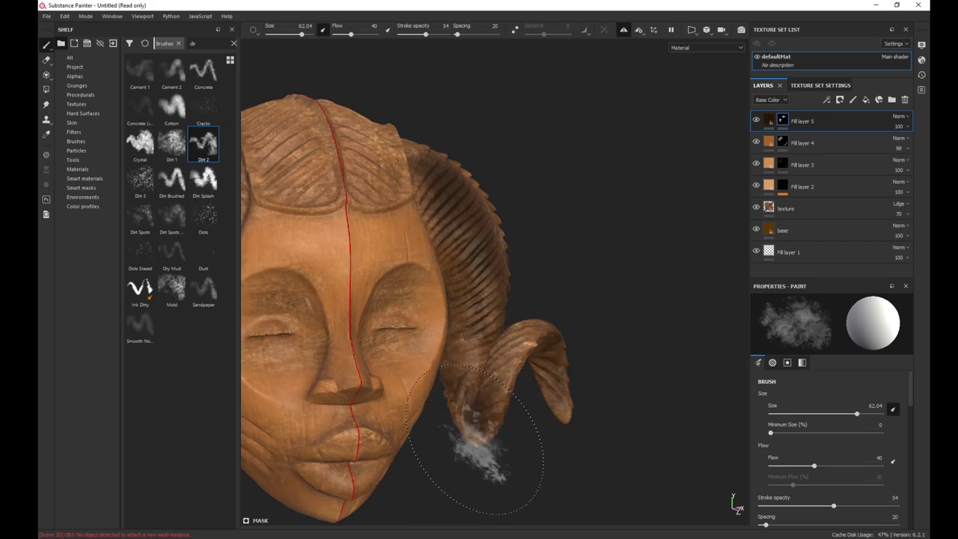
pyautogui.keyDown('alt'); pyautogui.moveTo(563, 461); pyautogui.dragTo(520, 269, button='right'); pyautogui.keyUp('alt')
pyautogui.keyDown('alt'); pyautogui.moveTo(519, 269); pyautogui.dragTo(457, 295); pyautogui.keyUp('alt')
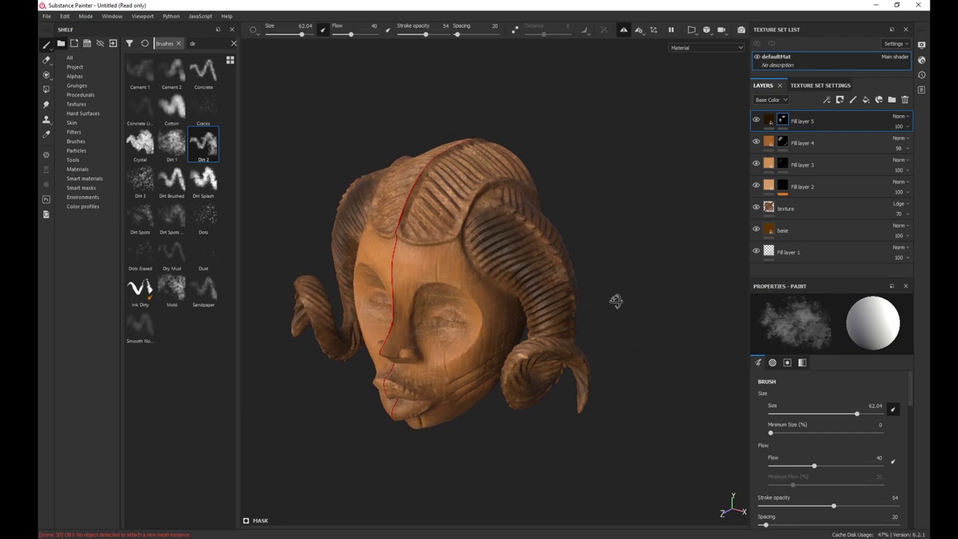
# - Extend the dark brown shading to the rear of the horns and their curled tips in Fill layer 5's mask
pyautogui.keyDown('alt'); pyautogui.moveTo(616, 299); pyautogui.dragTo(568, 247); pyautogui.keyUp('alt')
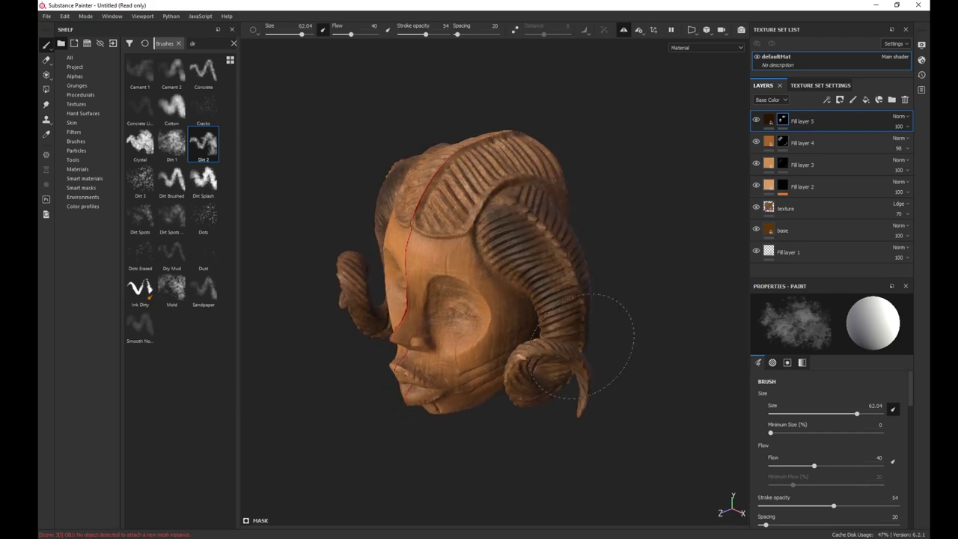
pyautogui.moveTo(587, 345)
pyautogui.keyDown('alt'); pyautogui.mouseDown()
pyautogui.moveTo(637, 297)
pyautogui.moveTo(445, 302)
pyautogui.moveTo(487, 296)
pyautogui.moveTo(466, 297)
pyautogui.moveTo(472, 292)
pyautogui.moveTo(566, 367)
pyautogui.mouseUp(); pyautogui.keyUp('alt')
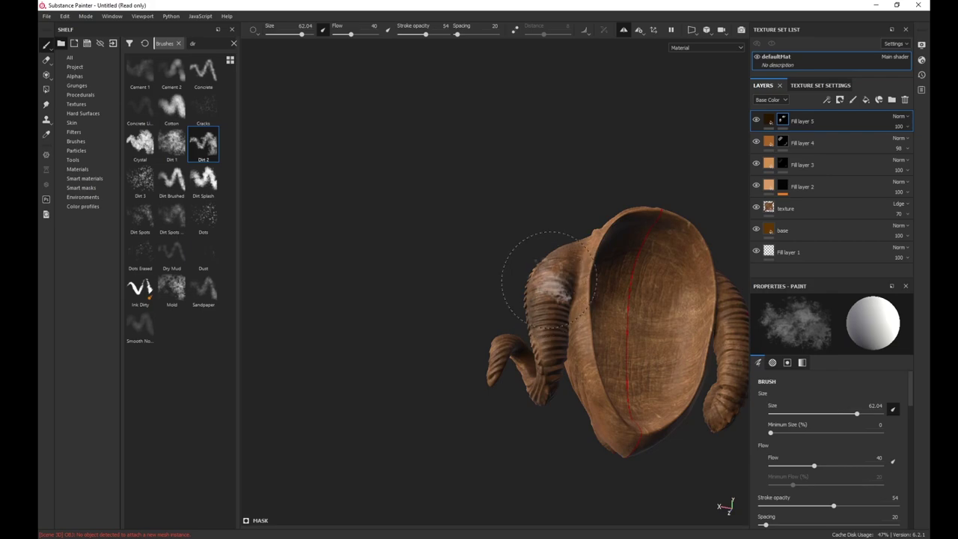
pyautogui.moveTo(553, 273)
pyautogui.keyDown('alt'); pyautogui.mouseDown()
pyautogui.moveTo(719, 417)
pyautogui.moveTo(665, 390)
pyautogui.moveTo(571, 400)
pyautogui.mouseUp(); pyautogui.keyUp('alt')
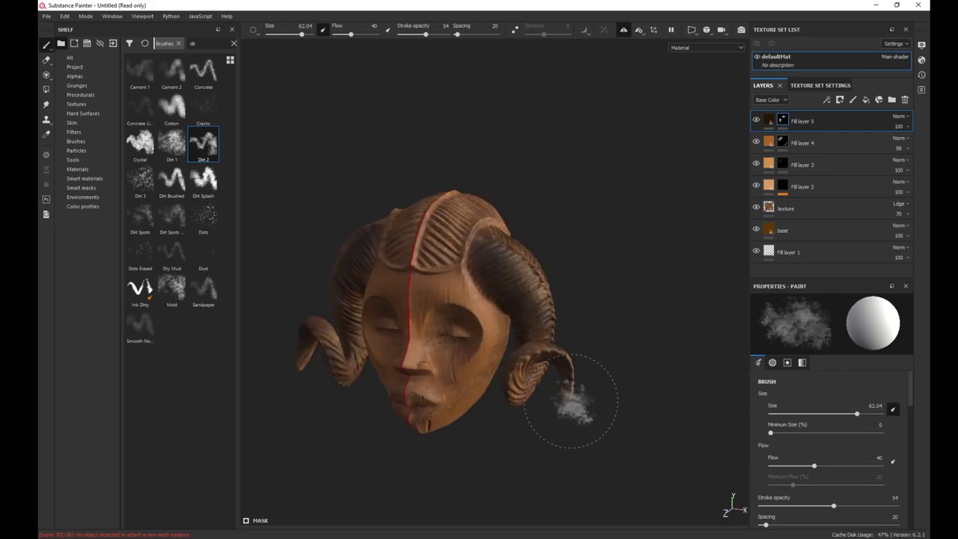
pyautogui.moveTo(353, 407)
pyautogui.keyDown('alt'); pyautogui.mouseDown()
pyautogui.moveTo(400, 406)
pyautogui.moveTo(455, 329)
pyautogui.moveTo(449, 402)
pyautogui.mouseUp(); pyautogui.keyUp('alt')
pyautogui.keyDown('alt'); pyautogui.moveTo(448, 402); pyautogui.dragTo(436, 464, button='right'); pyautogui.keyUp('alt')
pyautogui.moveTo(432, 423)
pyautogui.keyDown('alt'); pyautogui.mouseDown()
pyautogui.moveTo(425, 442)
pyautogui.moveTo(407, 416)
pyautogui.mouseUp(); pyautogui.keyUp('alt')
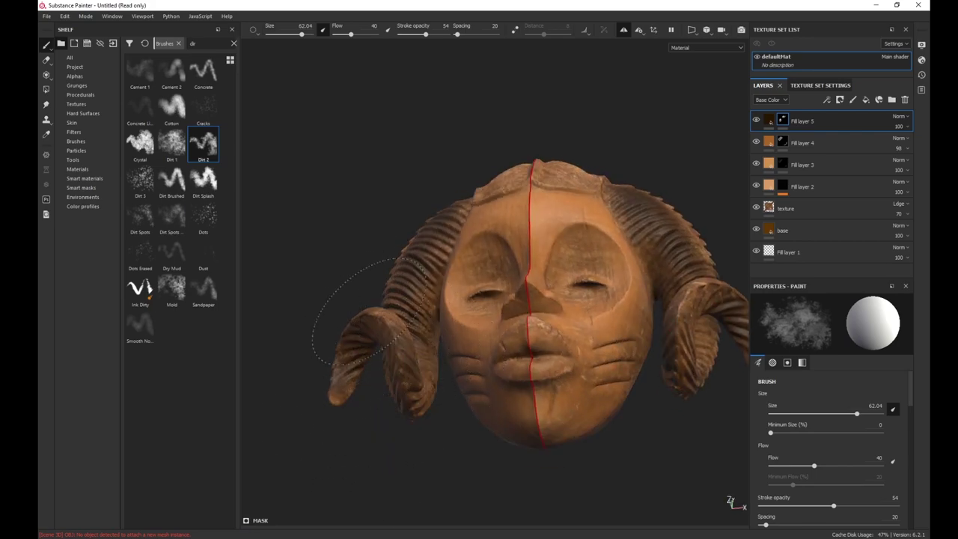
pyautogui.keyDown('alt'); pyautogui.moveTo(346, 268); pyautogui.dragTo(364, 417); pyautogui.keyUp('alt')
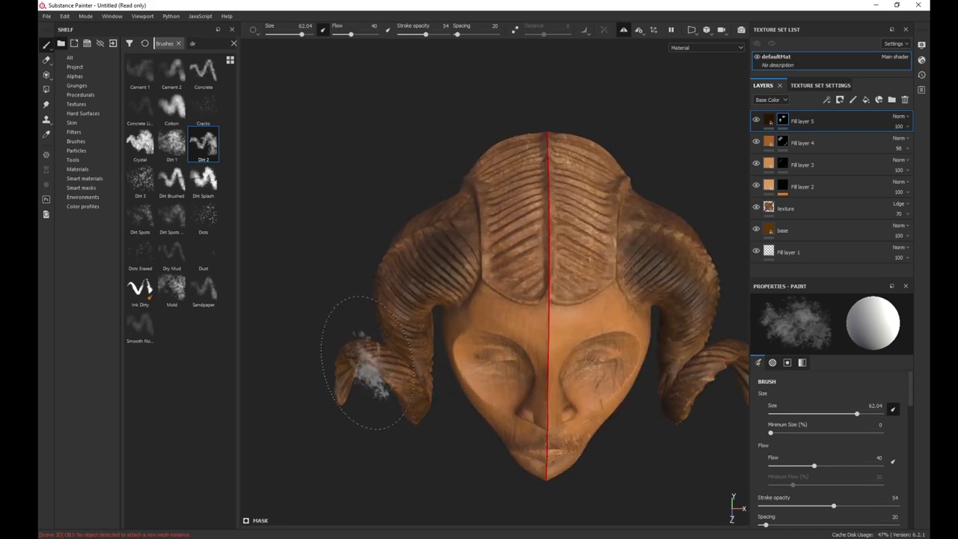
pyautogui.moveTo(467, 447)
pyautogui.keyDown('alt'); pyautogui.mouseDown()
pyautogui.moveTo(620, 438)
pyautogui.moveTo(599, 392)
pyautogui.moveTo(641, 161)
pyautogui.moveTo(651, 202)
pyautogui.moveTo(642, 262)
pyautogui.mouseUp(); pyautogui.keyUp('alt')
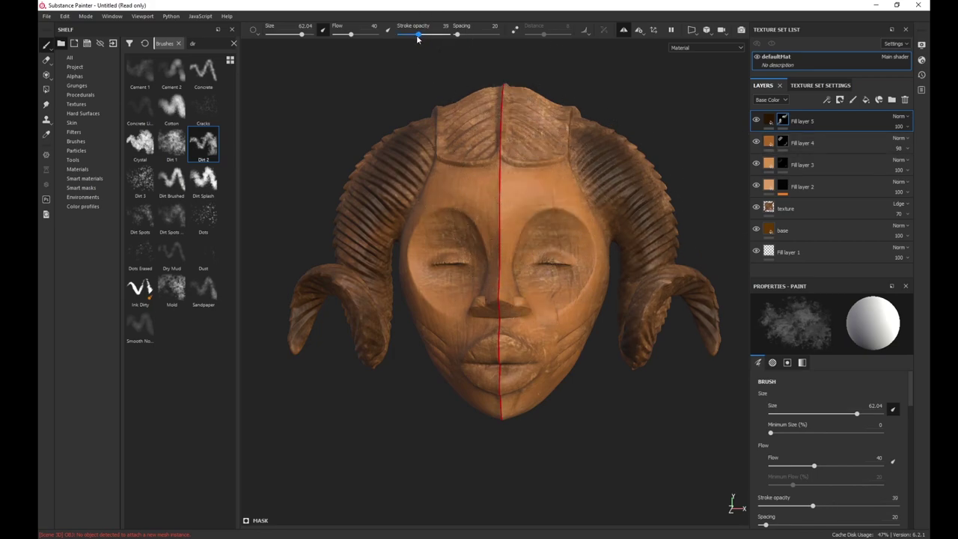
# - Reduce the brush flow to 31 and stroke opacity to 29, and softly darken the forehead, eye sockets and cheeks
pyautogui.click(346, 35)
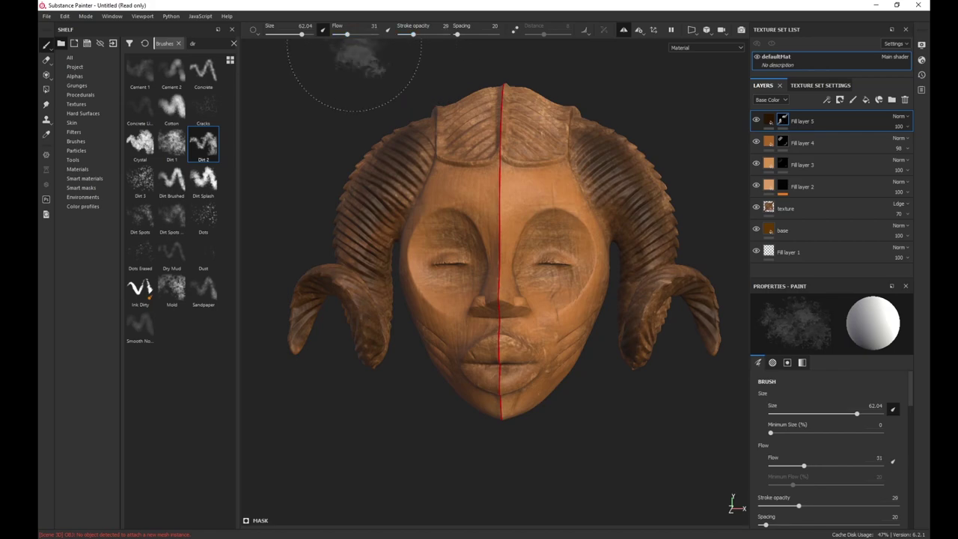
pyautogui.press(']')
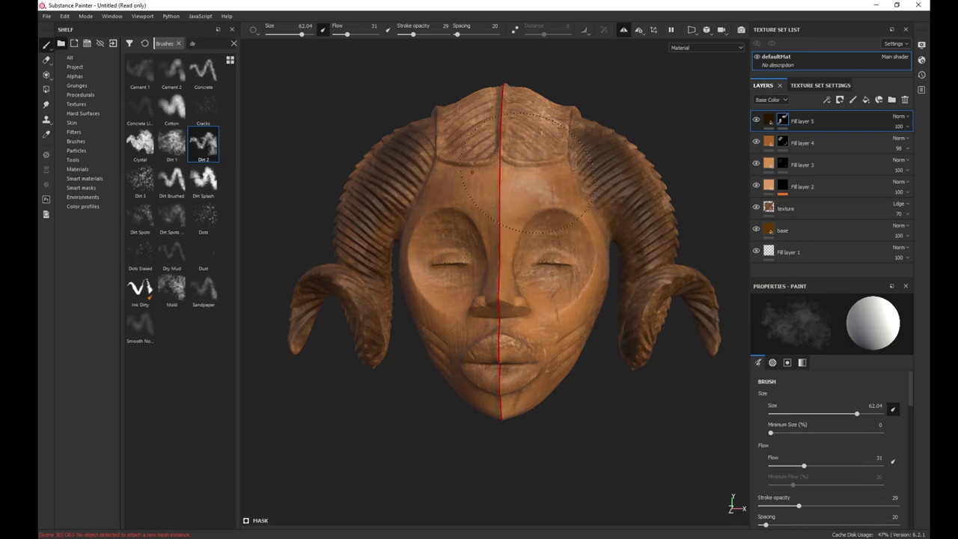
pyautogui.moveTo(534, 184); pyautogui.dragTo(518, 200)
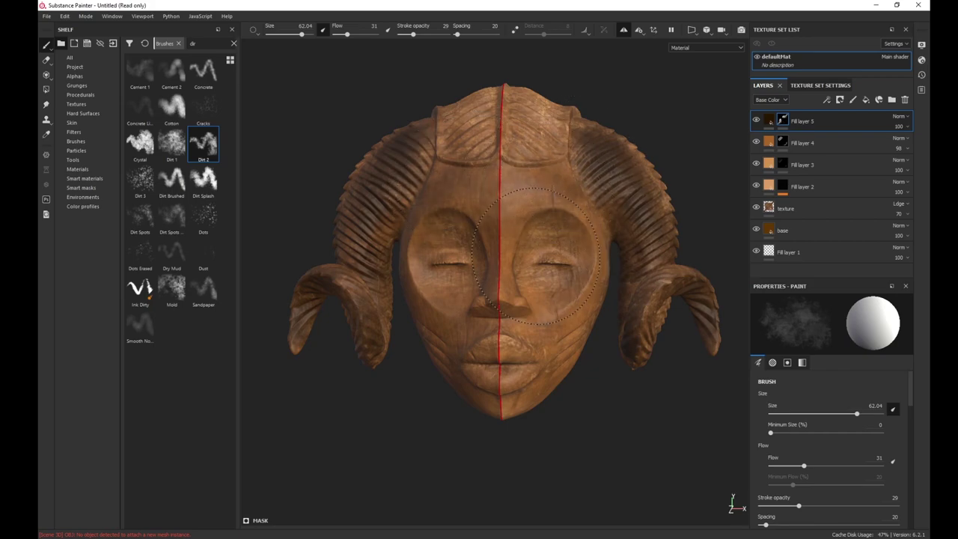
pyautogui.scroll(-3, 565, 284)
pyautogui.moveTo(516, 232)
pyautogui.keyDown('alt'); pyautogui.mouseDown()
pyautogui.moveTo(478, 354)
pyautogui.moveTo(573, 381)
pyautogui.moveTo(479, 391)
pyautogui.moveTo(510, 343)
pyautogui.mouseUp(); pyautogui.keyUp('alt')
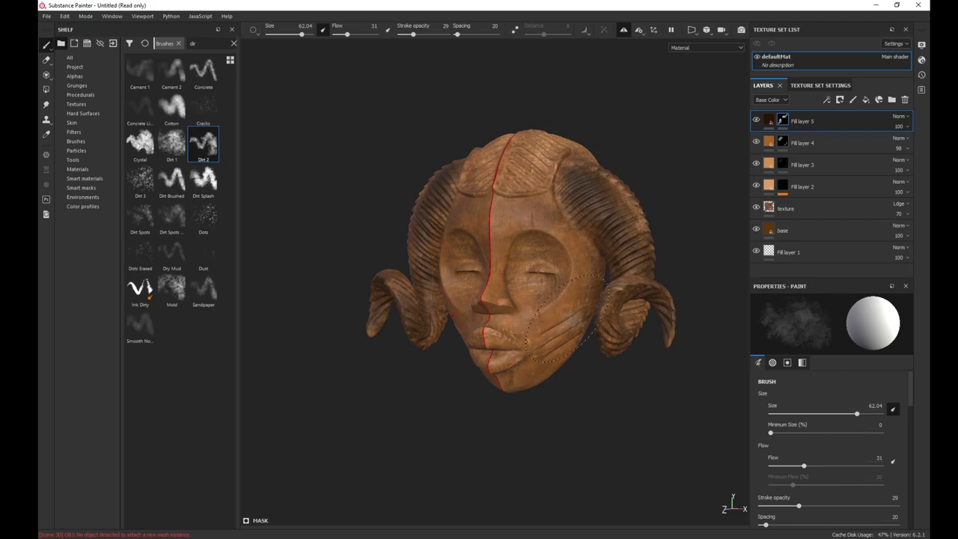
# - Paint soft dark brown over the ridged crown on top of the head in Fill layer 5's mask
pyautogui.keyDown('alt'); pyautogui.moveTo(500, 58); pyautogui.dragTo(502, 155); pyautogui.keyUp('alt')
pyautogui.keyDown('alt'); pyautogui.moveTo(503, 161); pyautogui.dragTo(534, 216, button='right'); pyautogui.keyUp('alt')
pyautogui.moveTo(535, 216)
pyautogui.keyDown('alt'); pyautogui.mouseDown()
pyautogui.moveTo(517, 217)
pyautogui.moveTo(535, 190)
pyautogui.mouseUp(); pyautogui.keyUp('alt')
pyautogui.moveTo(534, 190)
pyautogui.keyDown('alt'); pyautogui.mouseDown(button='middle')
pyautogui.moveTo(506, 256)
pyautogui.moveTo(511, 300)
pyautogui.mouseUp(button='middle'); pyautogui.keyUp('alt')
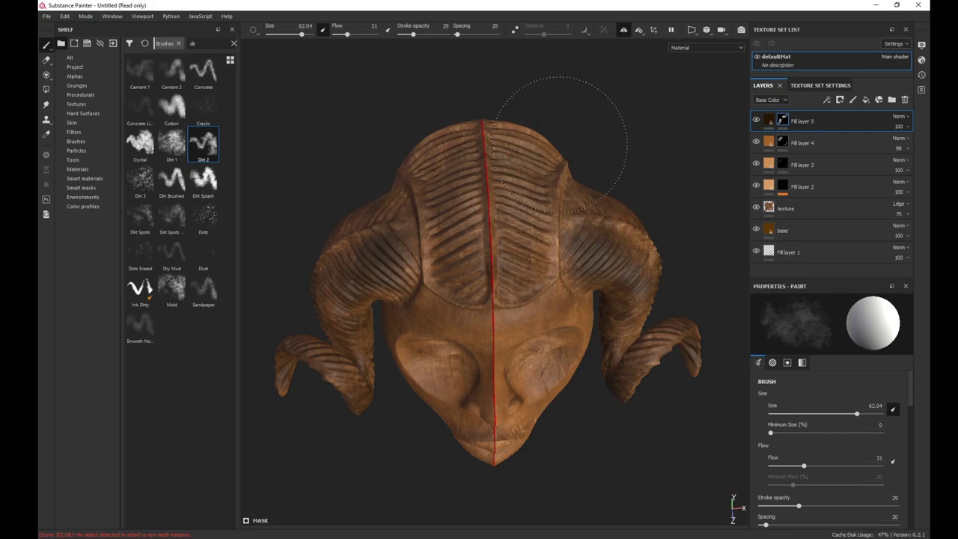
pyautogui.keyDown('alt'); pyautogui.moveTo(560, 144); pyautogui.dragTo(553, 81); pyautogui.keyUp('alt')
pyautogui.keyDown('alt'); pyautogui.moveTo(564, 180); pyautogui.dragTo(571, 196); pyautogui.keyUp('alt')
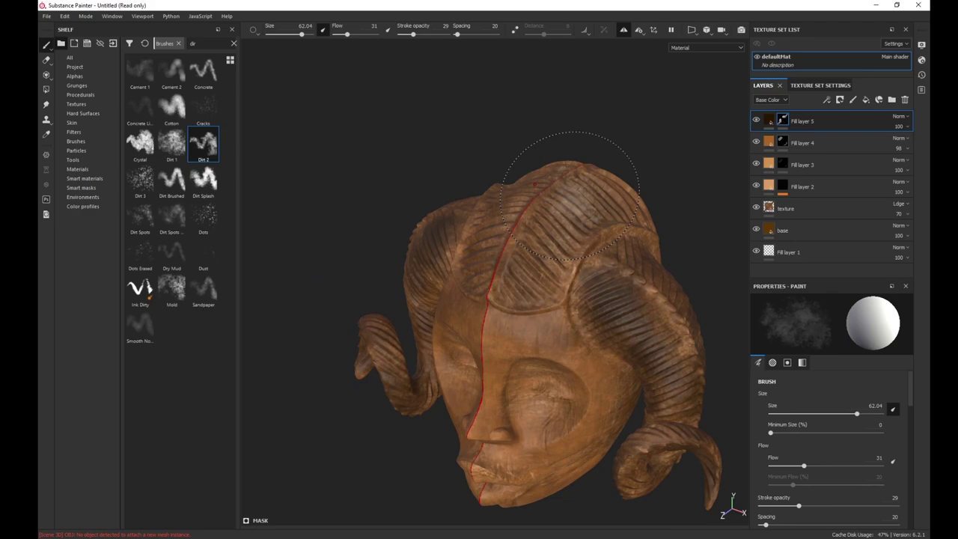
# - Zoom in on the hairline and add dark brown to the crown's grooves between the centre line and the horn
pyautogui.keyDown('alt'); pyautogui.moveTo(592, 201); pyautogui.dragTo(478, 180, button='middle'); pyautogui.keyUp('alt')
pyautogui.moveTo(477, 179)
pyautogui.keyDown('alt'); pyautogui.mouseDown(button='right')
pyautogui.moveTo(542, 302)
pyautogui.moveTo(568, 318)
pyautogui.mouseUp(button='right'); pyautogui.keyUp('alt')
pyautogui.keyDown('alt'); pyautogui.moveTo(516, 288); pyautogui.dragTo(580, 217, button='middle'); pyautogui.keyUp('alt')
pyautogui.moveTo(437, 202)
pyautogui.mouseDown()
pyautogui.moveTo(434, 220)
pyautogui.moveTo(475, 203)
pyautogui.mouseUp()
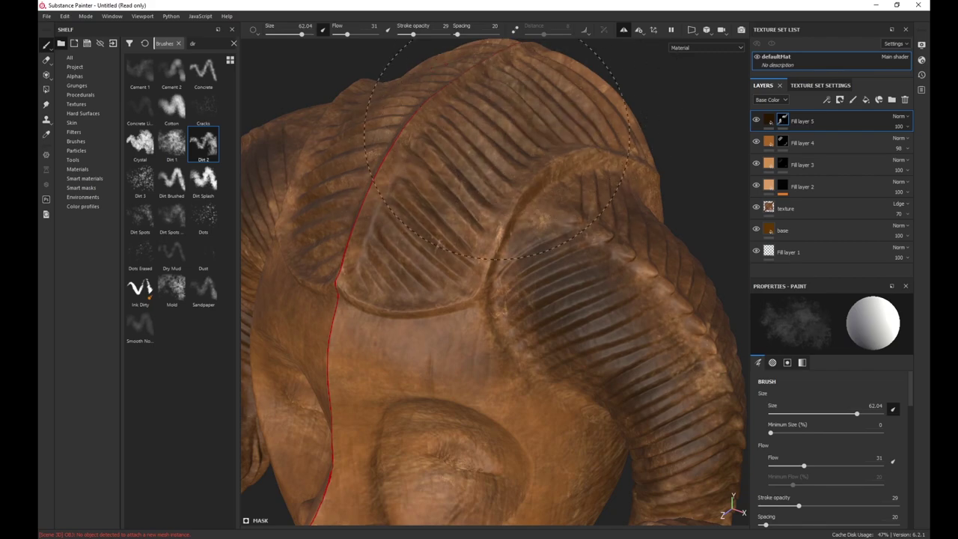
# - Softly darken the ridged crown beside the horn base in Fill layer 5's mask
pyautogui.moveTo(514, 156)
pyautogui.mouseDown()
pyautogui.moveTo(522, 142)
pyautogui.moveTo(494, 248)
pyautogui.mouseUp()
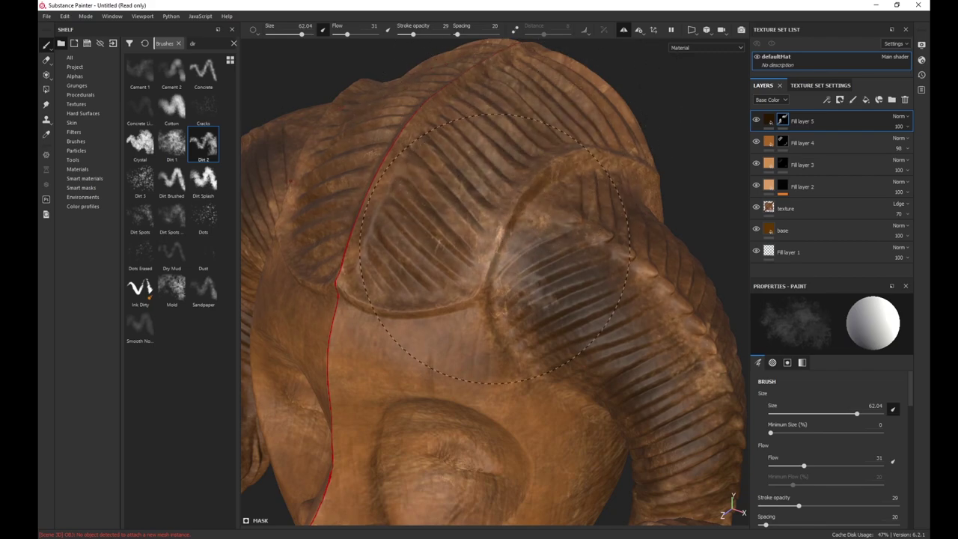
pyautogui.keyDown('alt'); pyautogui.moveTo(495, 249); pyautogui.dragTo(419, 209, button='right'); pyautogui.keyUp('alt')
pyautogui.keyDown('alt'); pyautogui.moveTo(419, 209); pyautogui.dragTo(464, 209); pyautogui.keyUp('alt')
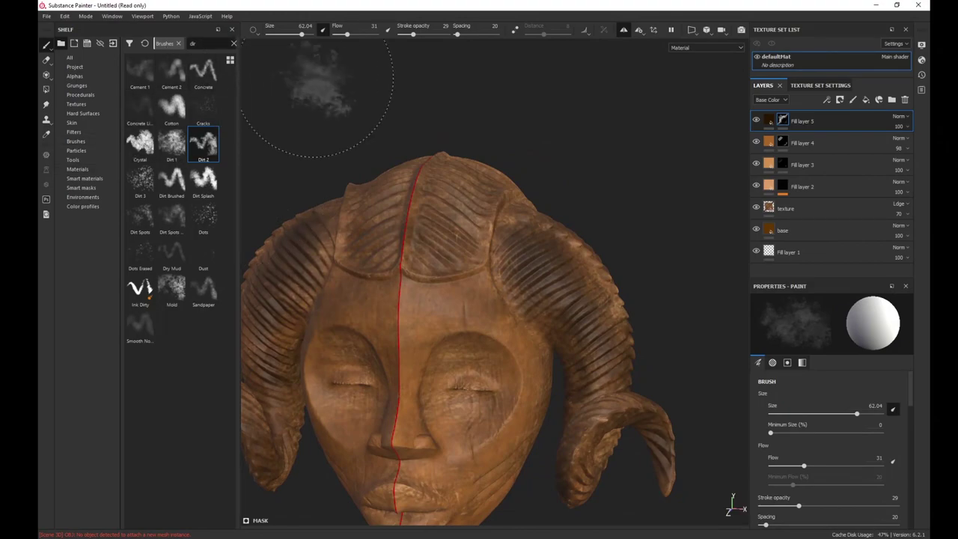
# - Try a dark stroke on the crown with the Basic Soft brush, and undo it
pyautogui.press('BackSpace')
pyautogui.press('BackSpace')
pyautogui.press('BackSpace')
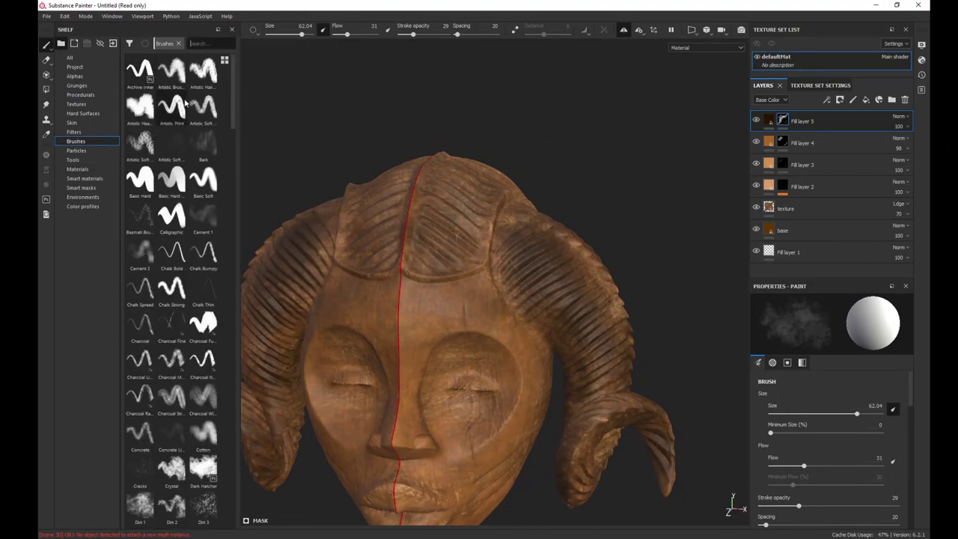
pyautogui.click(202, 180)
pyautogui.moveTo(470, 171); pyautogui.dragTo(465, 220)
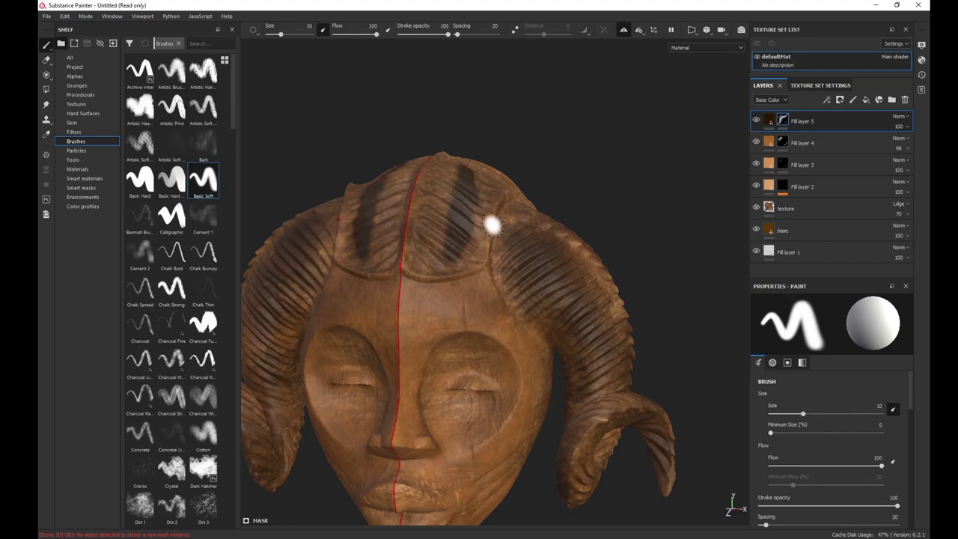
pyautogui.hotkey('ctrl', 'z')
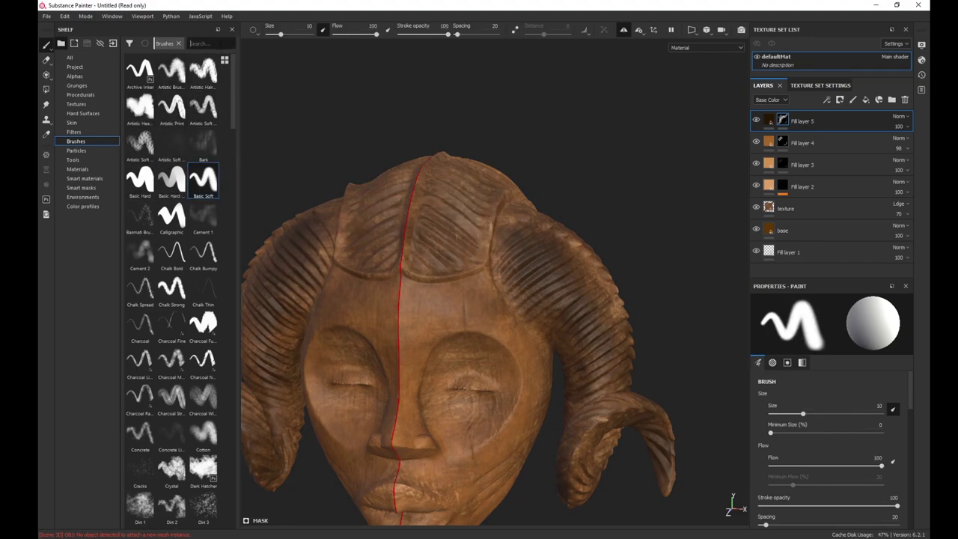
# - Find the Dirt 2 brush with the search term "dirt", set its stroke opacity to 28 and enlarge it to size 44.58
pyautogui.write('dirt')
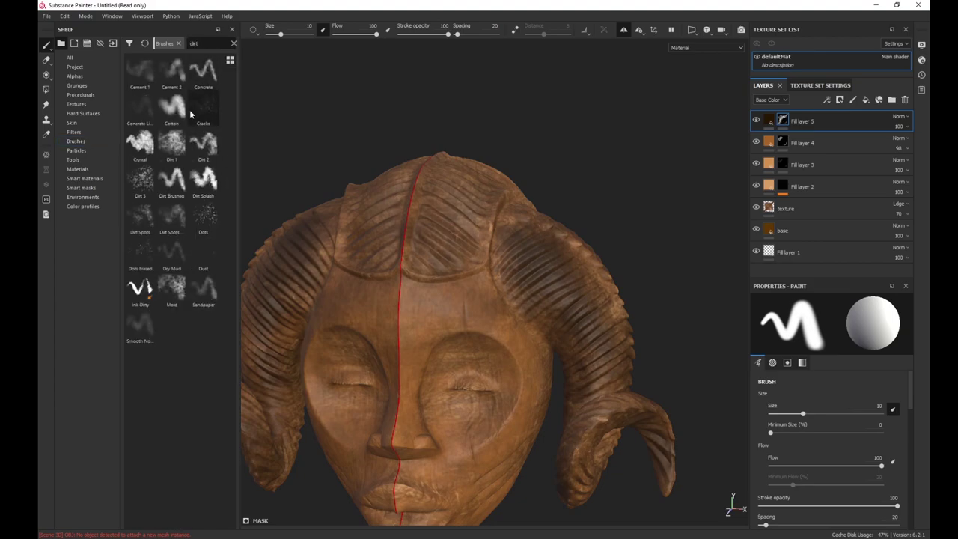
pyautogui.click(203, 142)
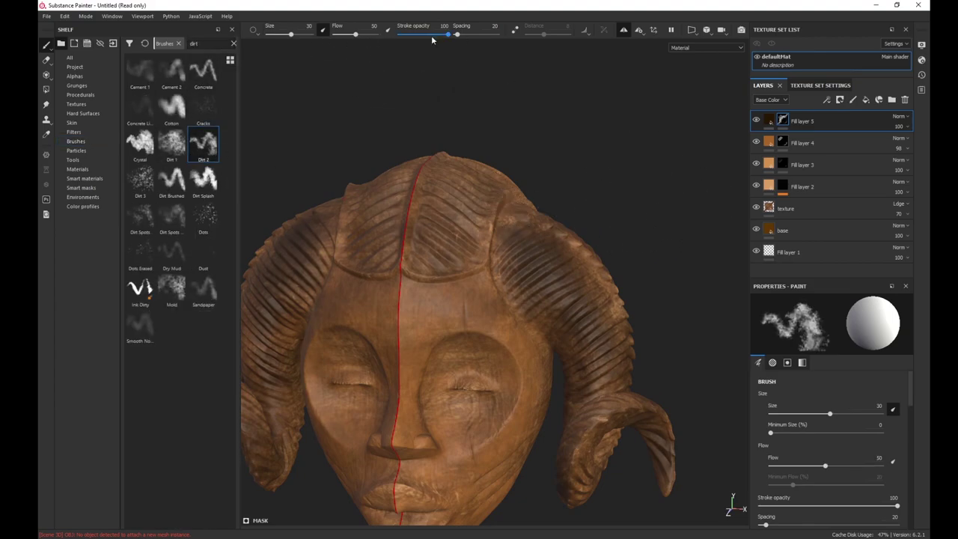
pyautogui.moveTo(448, 35); pyautogui.dragTo(412, 35)
pyautogui.keyDown('alt'); pyautogui.moveTo(509, 149); pyautogui.dragTo(514, 173); pyautogui.keyUp('alt')
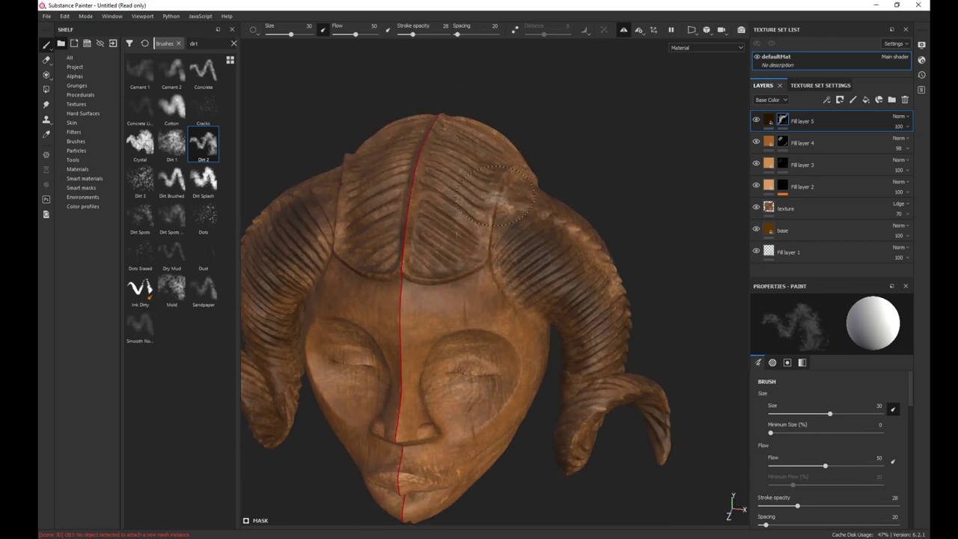
pyautogui.press(']')
pyautogui.press(']')
pyautogui.press(']')
pyautogui.press(']')
pyautogui.press(']')
pyautogui.press(']')
pyautogui.press(']')
pyautogui.press(']')
pyautogui.press(']')
pyautogui.press(']')
pyautogui.press(']')
pyautogui.press(']')
pyautogui.press(']')
pyautogui.press(']')
pyautogui.press(']')
pyautogui.press(']')
pyautogui.press(']')
pyautogui.press(']')
pyautogui.press(']')
pyautogui.press(']')
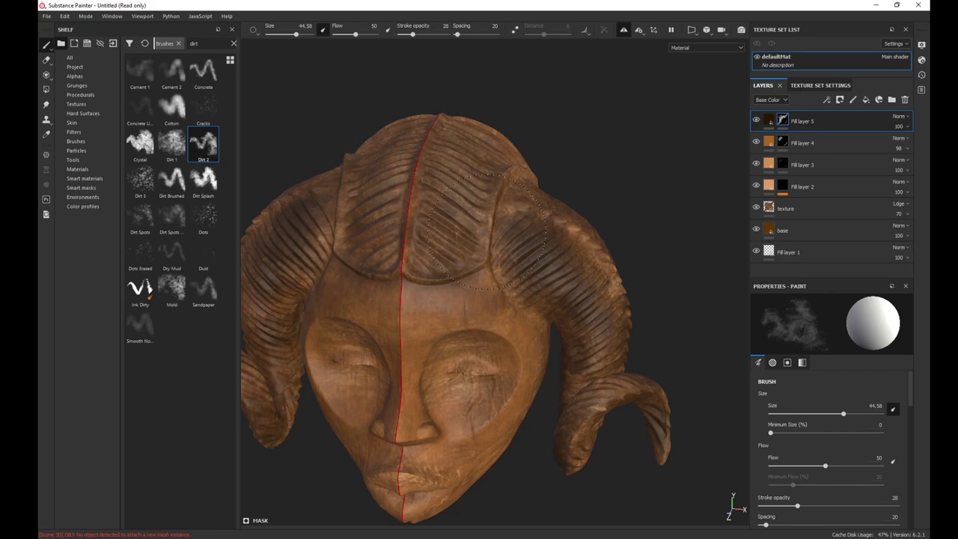
# - Examine the dark brown shading on the whole mask from the side, front and below
pyautogui.keyDown('alt'); pyautogui.moveTo(592, 120); pyautogui.dragTo(516, 150); pyautogui.keyUp('alt')
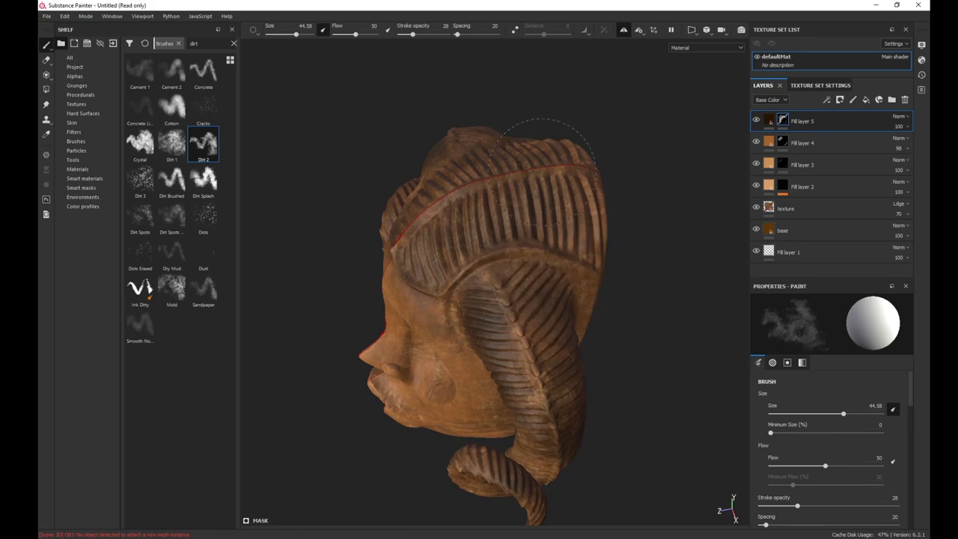
pyautogui.keyDown('alt'); pyautogui.moveTo(699, 292); pyautogui.dragTo(581, 314, button='right'); pyautogui.keyUp('alt')
pyautogui.keyDown('alt'); pyautogui.moveTo(577, 314); pyautogui.dragTo(716, 211); pyautogui.keyUp('alt')
pyautogui.keyDown('alt'); pyautogui.moveTo(578, 262); pyautogui.dragTo(662, 174, button='middle'); pyautogui.keyUp('alt')
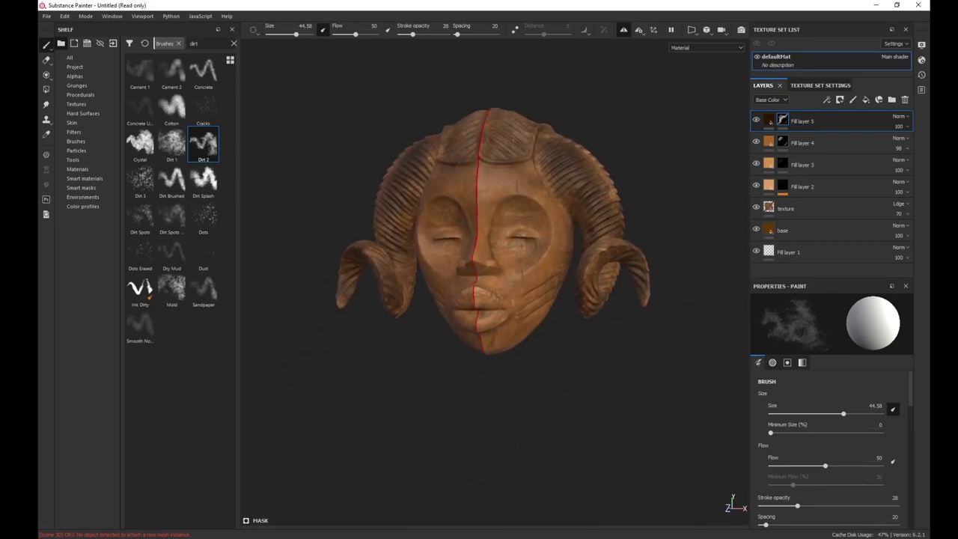
pyautogui.keyDown('alt'); pyautogui.moveTo(419, 444); pyautogui.dragTo(381, 302); pyautogui.keyUp('alt')
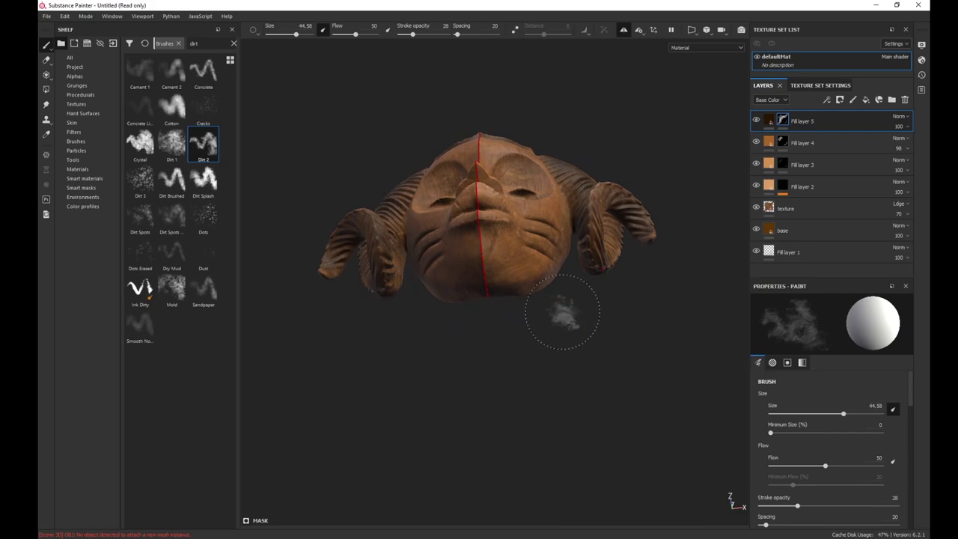
pyautogui.keyDown('alt'); pyautogui.moveTo(625, 234); pyautogui.dragTo(599, 439); pyautogui.keyUp('alt')
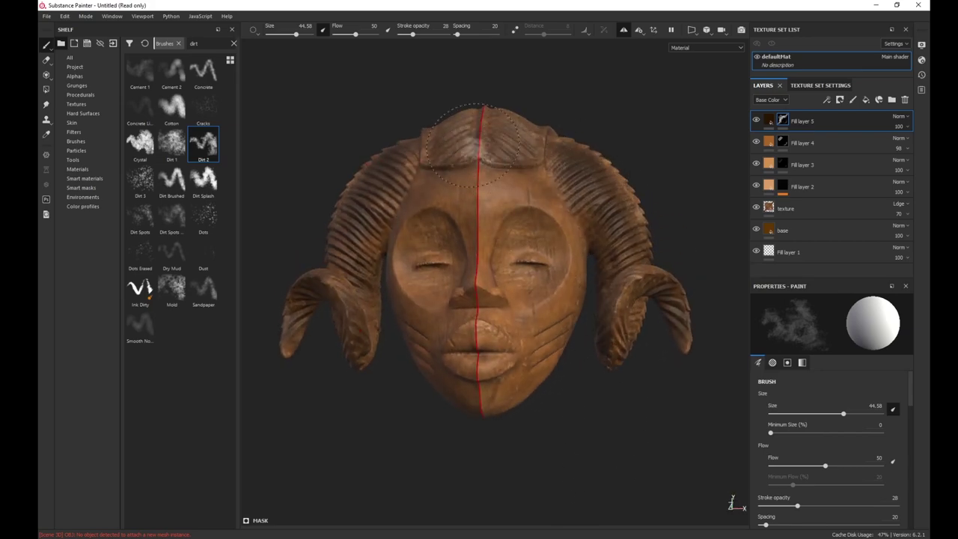
pyautogui.moveTo(577, 396)
pyautogui.keyDown('alt'); pyautogui.mouseDown()
pyautogui.moveTo(566, 406)
pyautogui.moveTo(527, 389)
pyautogui.mouseUp(); pyautogui.keyUp('alt')
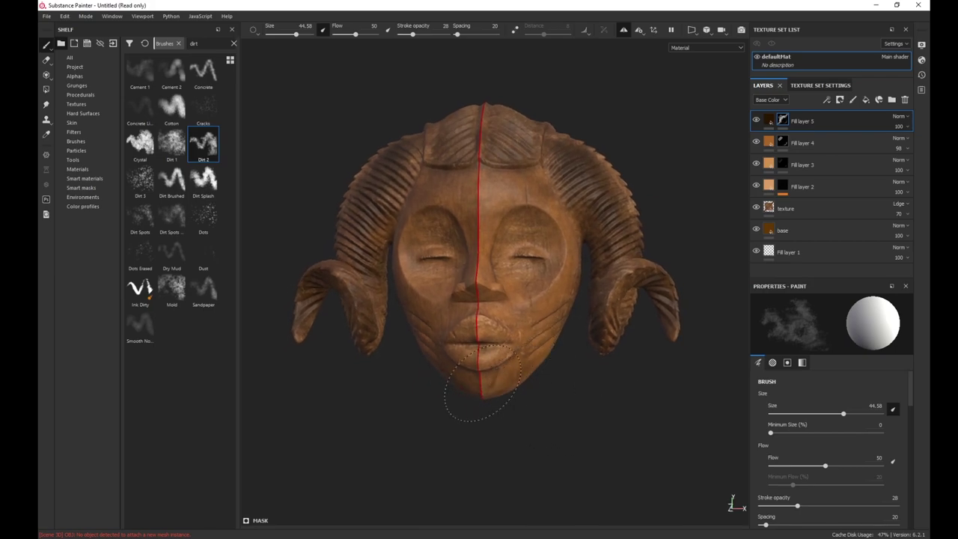
pyautogui.scroll(-1, 558, 415)
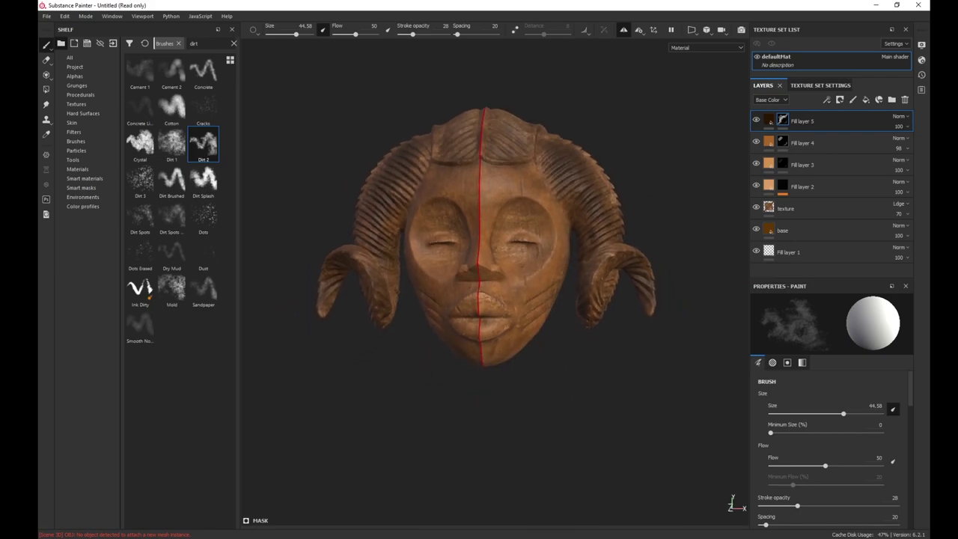
pyautogui.keyDown('alt'); pyautogui.moveTo(558, 420); pyautogui.dragTo(560, 400); pyautogui.keyUp('alt')
pyautogui.scroll(1, 548, 374)
pyautogui.scroll(3, 515, 449)
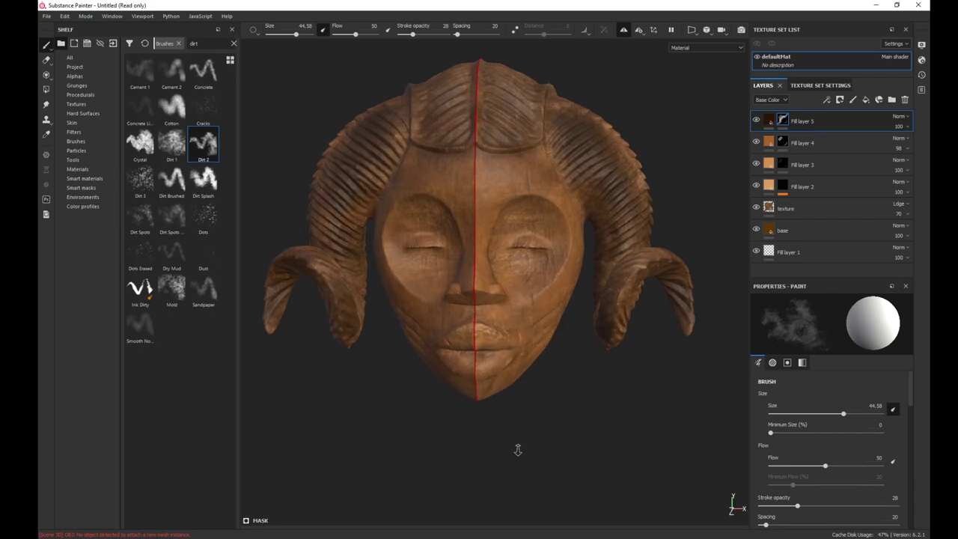
# - Reduce the brush size to 15.04 and softly shade around the lips in Fill layer 5's mask
pyautogui.keyDown('ctrl'); pyautogui.moveTo(456, 352); pyautogui.dragTo(430, 351, button='right'); pyautogui.keyUp('ctrl')
pyautogui.keyDown('alt'); pyautogui.moveTo(552, 396); pyautogui.dragTo(570, 343); pyautogui.keyUp('alt')
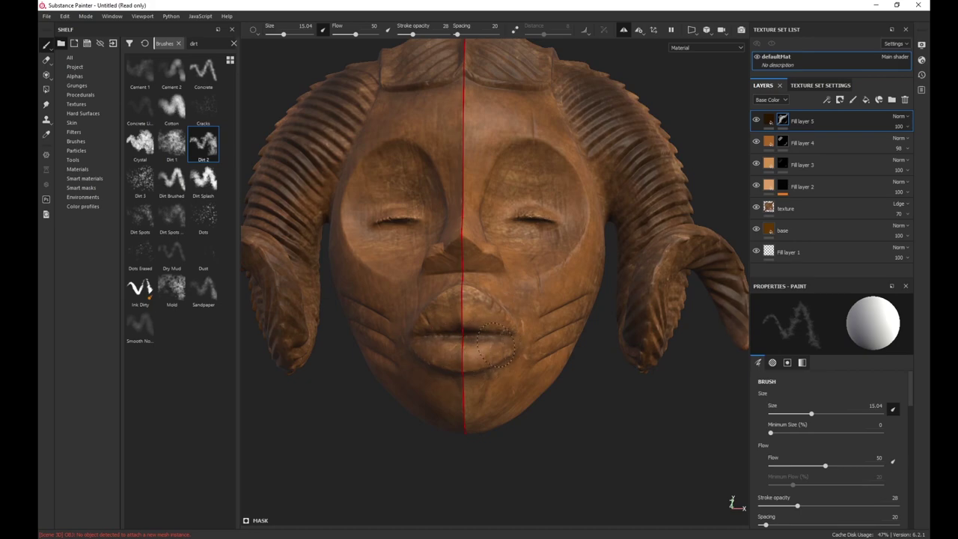
pyautogui.press('f')
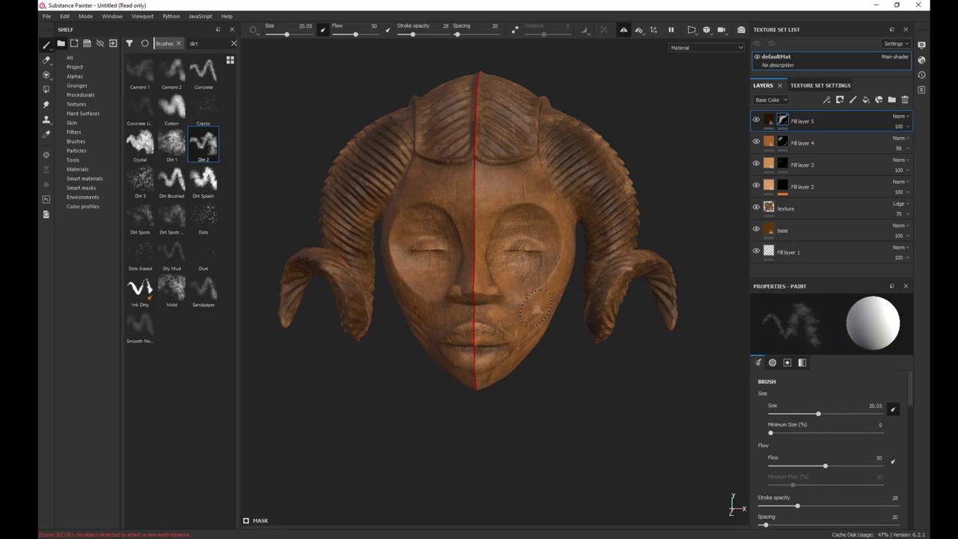
# - Enlarge the Dirt 2 brush to size 44.58
pyautogui.press(']')
pyautogui.press(']')
pyautogui.press(']')
pyautogui.press(']')
pyautogui.press(']')
pyautogui.press(']')
pyautogui.press(']')
pyautogui.press(']')
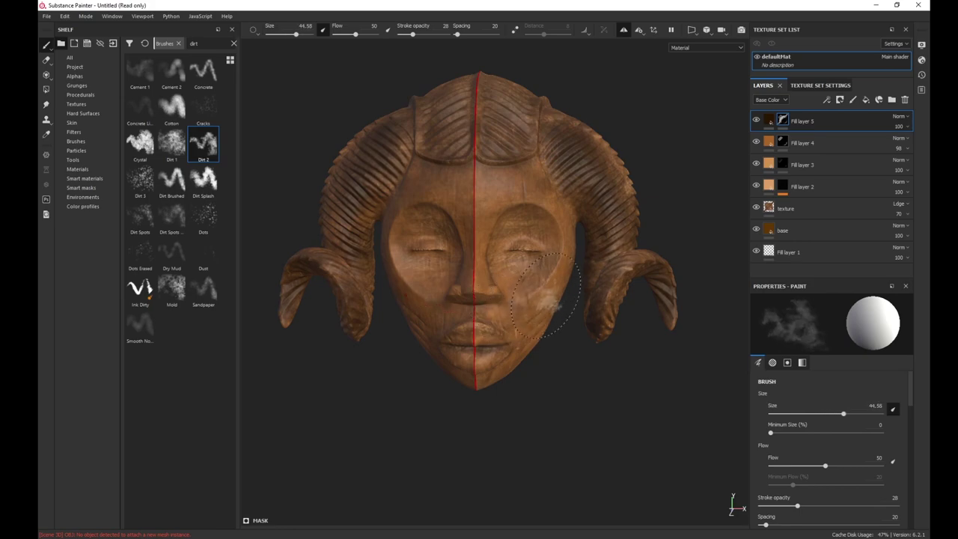
# - Add a fill layer above Fill layer 5, limit it to the color channel and give it a near-black red base color
pyautogui.scroll(-1, 558, 372)
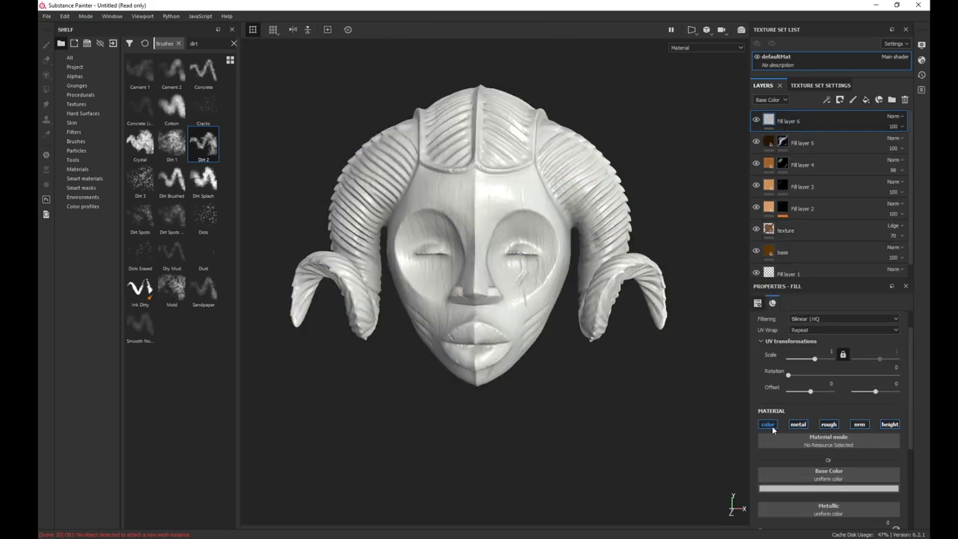
pyautogui.click(772, 429)
pyautogui.click(828, 488)
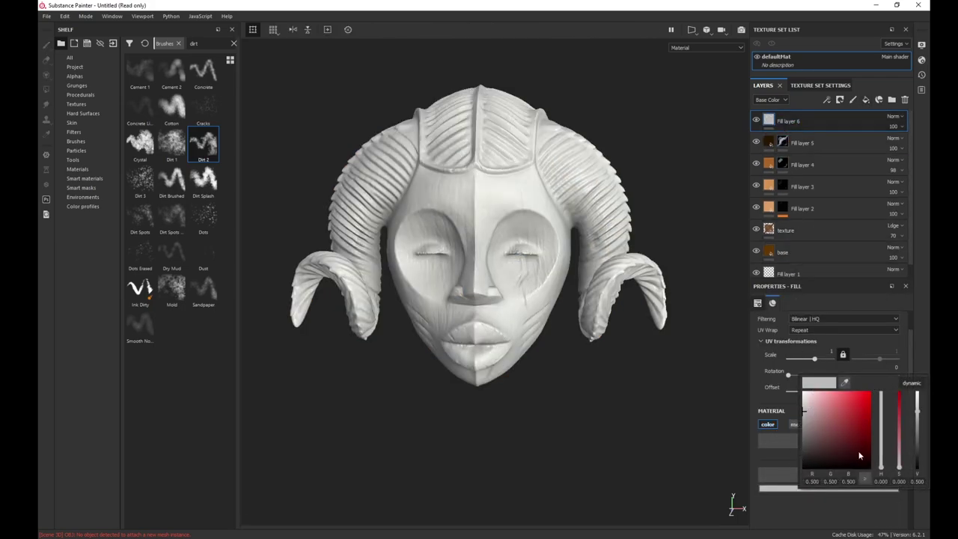
pyautogui.click(868, 467)
pyautogui.moveTo(868, 464); pyautogui.dragTo(870, 466)
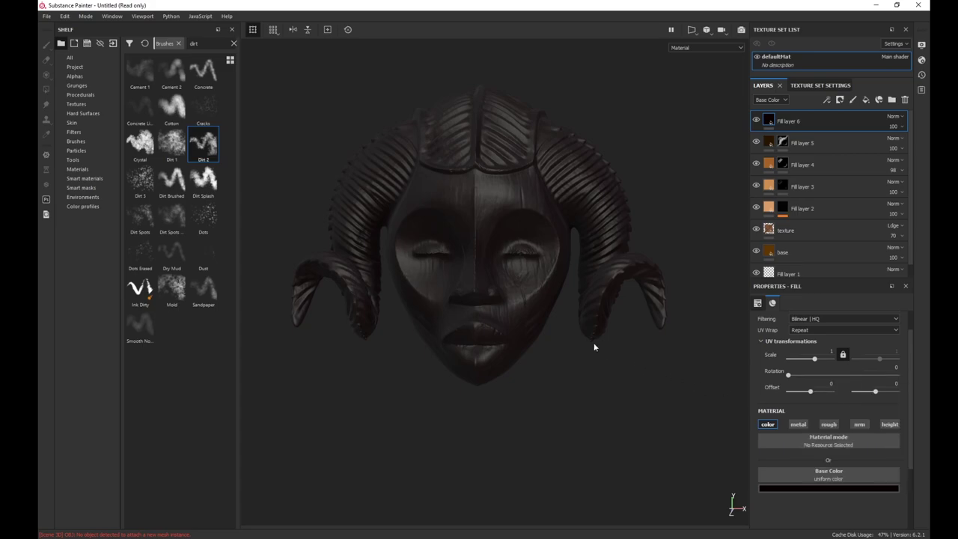
# - Check the near-black color on the mask and set the hue of Fill layer 6's base color to 0.030
pyautogui.keyDown('alt'); pyautogui.moveTo(594, 344); pyautogui.dragTo(666, 443, button='right'); pyautogui.keyUp('alt')
pyautogui.keyDown('alt'); pyautogui.moveTo(584, 296); pyautogui.dragTo(594, 399, button='right'); pyautogui.keyUp('alt')
pyautogui.keyDown('alt'); pyautogui.moveTo(593, 399); pyautogui.dragTo(591, 387); pyautogui.keyUp('alt')
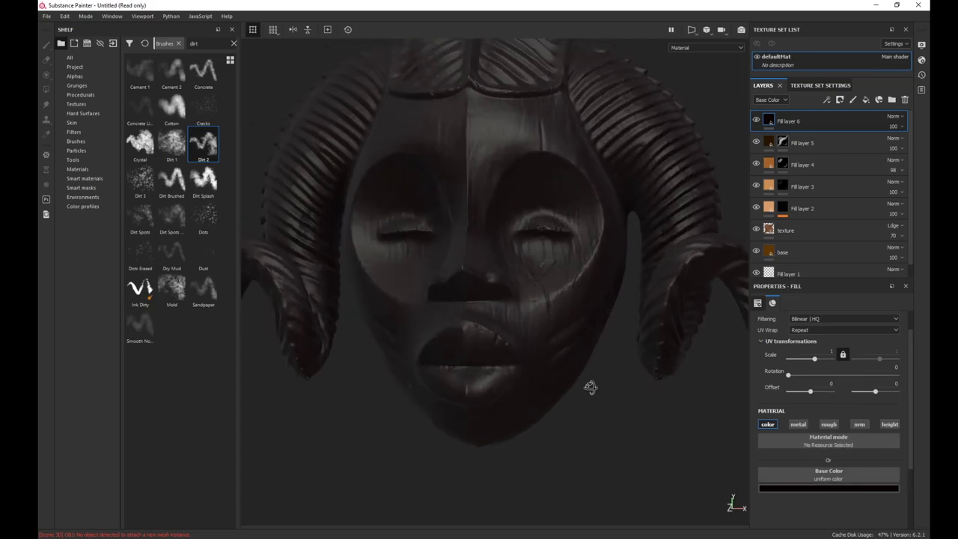
pyautogui.keyDown('alt'); pyautogui.moveTo(592, 387); pyautogui.dragTo(596, 313, button='right'); pyautogui.keyUp('alt')
pyautogui.keyDown('alt'); pyautogui.moveTo(596, 312); pyautogui.dragTo(579, 396); pyautogui.keyUp('alt')
pyautogui.keyDown('alt'); pyautogui.moveTo(579, 396); pyautogui.dragTo(581, 385, button='right'); pyautogui.keyUp('alt')
pyautogui.keyDown('alt'); pyautogui.moveTo(582, 386); pyautogui.dragTo(609, 390); pyautogui.keyUp('alt')
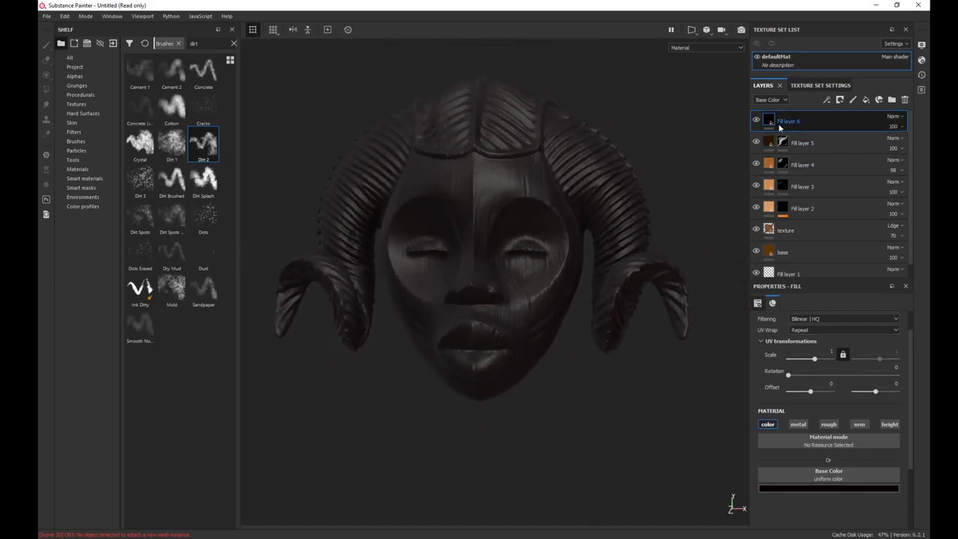
pyautogui.click(849, 489)
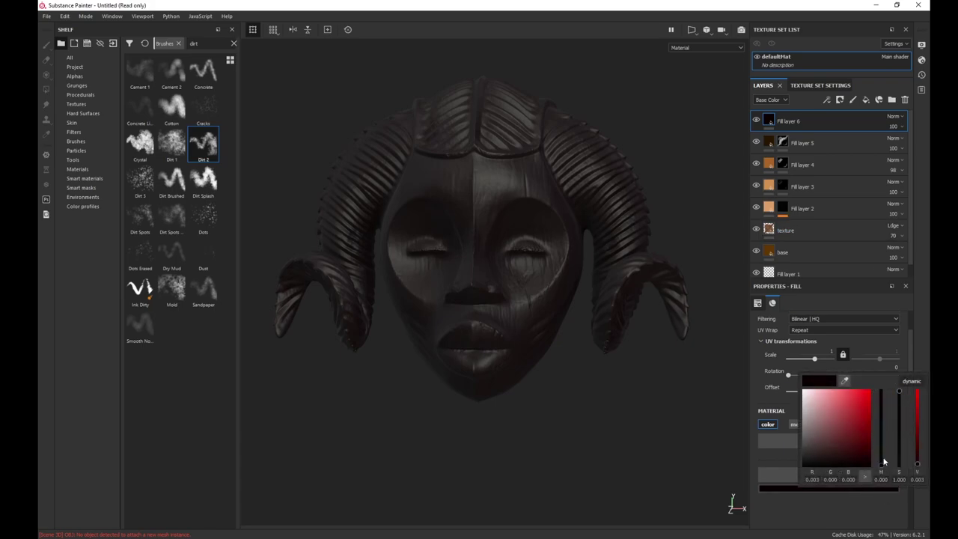
pyautogui.click(881, 468)
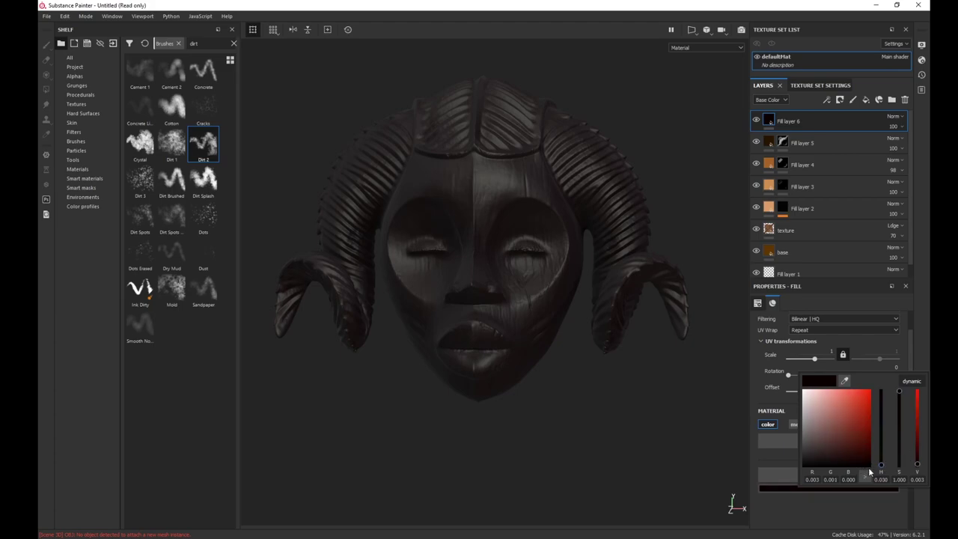
pyautogui.click(848, 514)
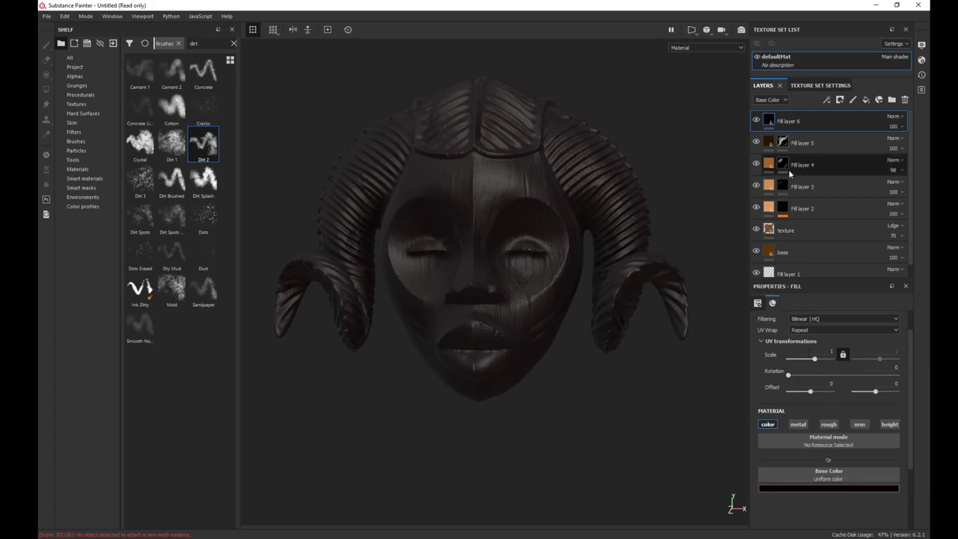
# - Add a black mask to Fill layer 6
pyautogui.click(839, 101)
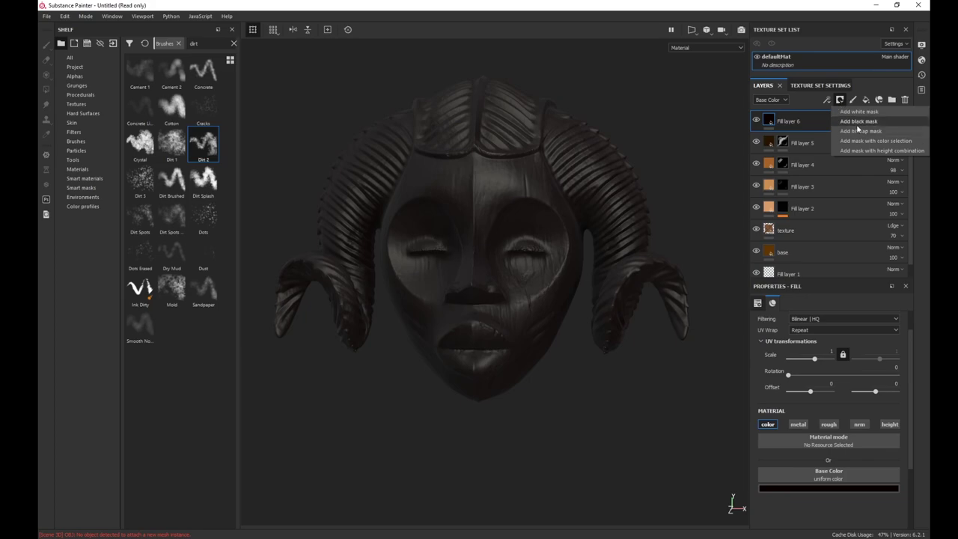
pyautogui.click(883, 132)
pyautogui.scroll(2, 587, 142)
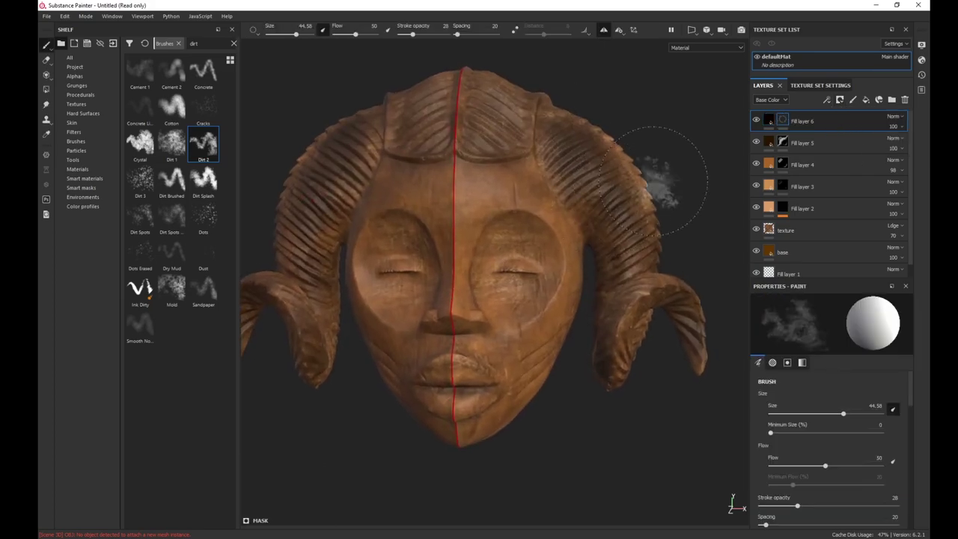
# - Raise the stroke opacity to 48 and paint near-black shading over the horn ridges and curled ends in Fill layer 6's mask
pyautogui.keyDown('alt'); pyautogui.moveTo(661, 181); pyautogui.dragTo(634, 193); pyautogui.keyUp('alt')
pyautogui.keyDown('alt'); pyautogui.moveTo(634, 193); pyautogui.dragTo(550, 218, button='middle'); pyautogui.keyUp('alt')
pyautogui.keyDown('alt'); pyautogui.moveTo(550, 217); pyautogui.dragTo(483, 225); pyautogui.keyUp('alt')
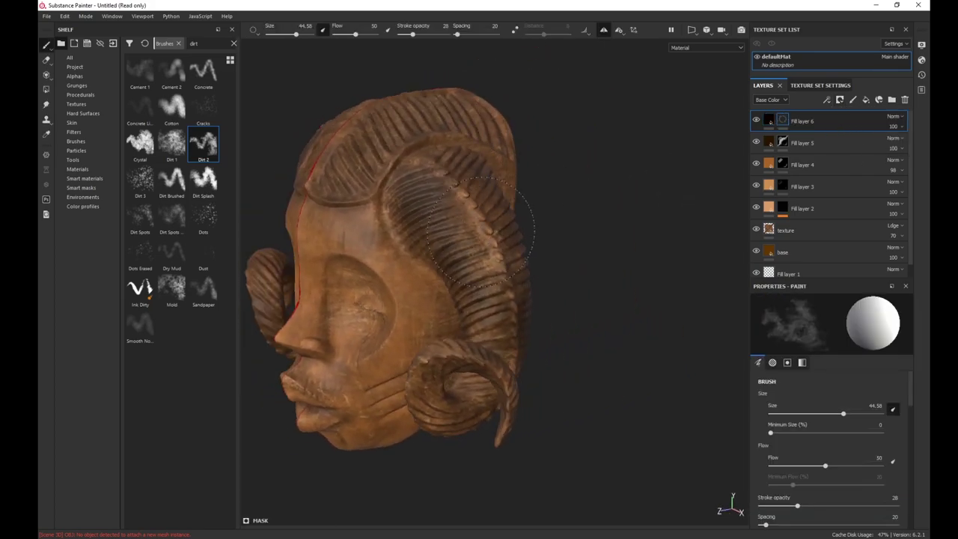
pyautogui.moveTo(412, 34); pyautogui.dragTo(423, 34)
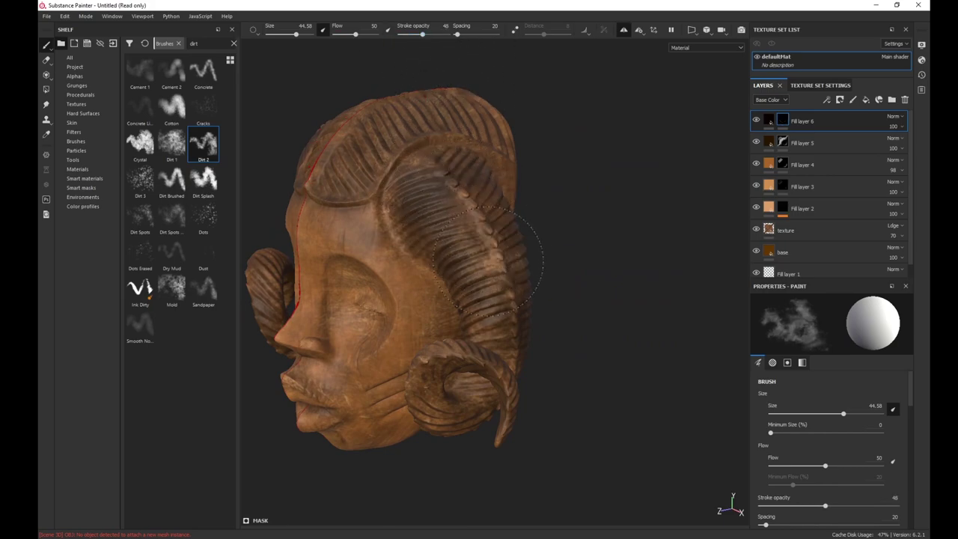
pyautogui.moveTo(503, 273)
pyautogui.mouseDown()
pyautogui.moveTo(503, 321)
pyautogui.moveTo(476, 427)
pyautogui.moveTo(486, 408)
pyautogui.moveTo(425, 409)
pyautogui.moveTo(434, 380)
pyautogui.moveTo(438, 406)
pyautogui.moveTo(648, 312)
pyautogui.moveTo(718, 322)
pyautogui.mouseUp()
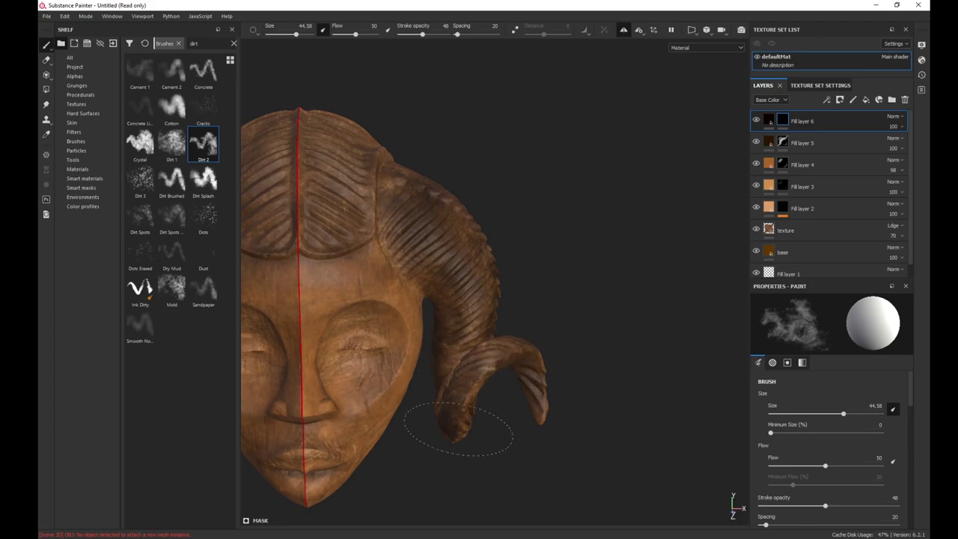
pyautogui.moveTo(478, 346)
pyautogui.mouseDown()
pyautogui.moveTo(523, 348)
pyautogui.moveTo(545, 376)
pyautogui.moveTo(545, 419)
pyautogui.moveTo(586, 385)
pyautogui.moveTo(322, 330)
pyautogui.moveTo(389, 352)
pyautogui.moveTo(376, 372)
pyautogui.moveTo(442, 359)
pyautogui.mouseUp()
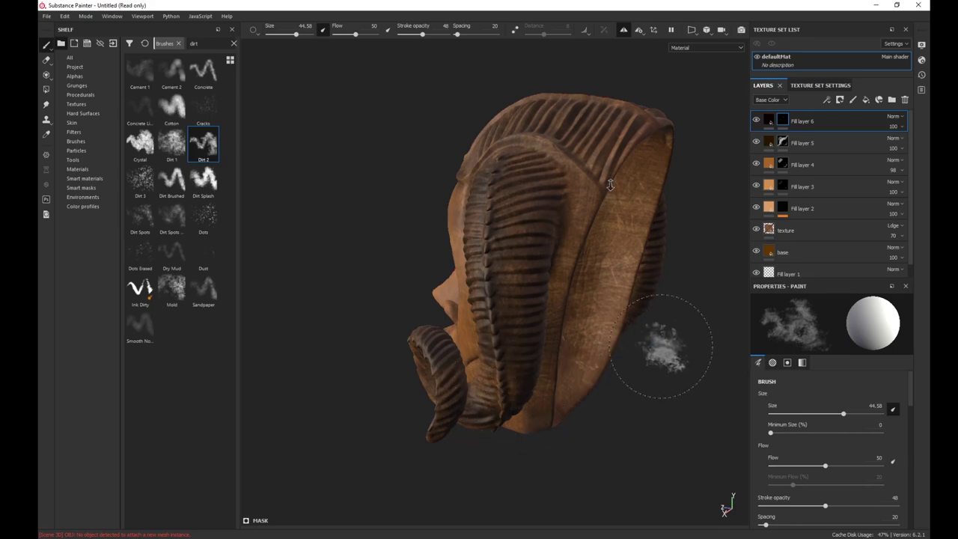
# - Paint near-black shading along the crown's centre line and grooves in Fill layer 6's mask
pyautogui.keyDown('alt'); pyautogui.moveTo(663, 342); pyautogui.dragTo(524, 322); pyautogui.keyUp('alt')
pyautogui.moveTo(385, 300)
pyautogui.keyDown('alt'); pyautogui.mouseDown()
pyautogui.moveTo(636, 274)
pyautogui.moveTo(471, 258)
pyautogui.mouseUp(); pyautogui.keyUp('alt')
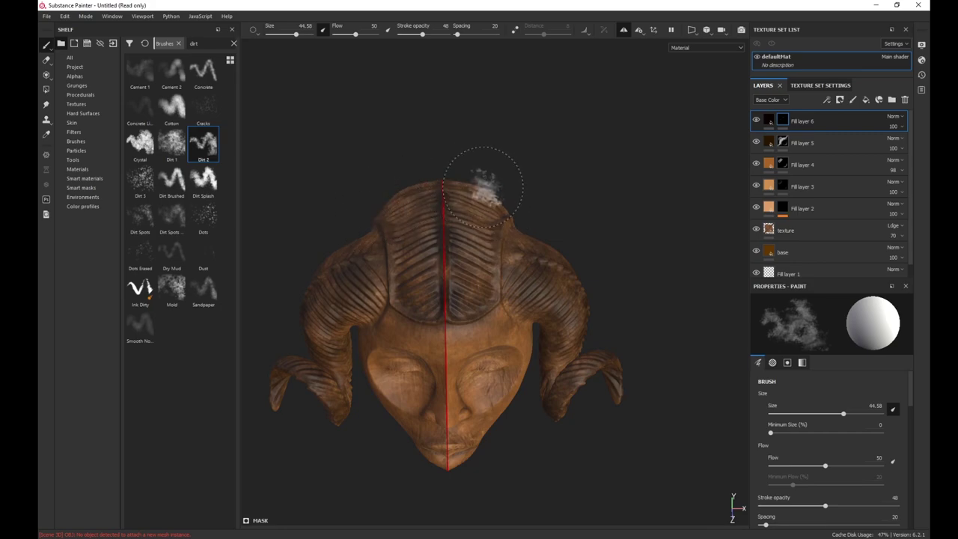
pyautogui.scroll(-3, 494, 266)
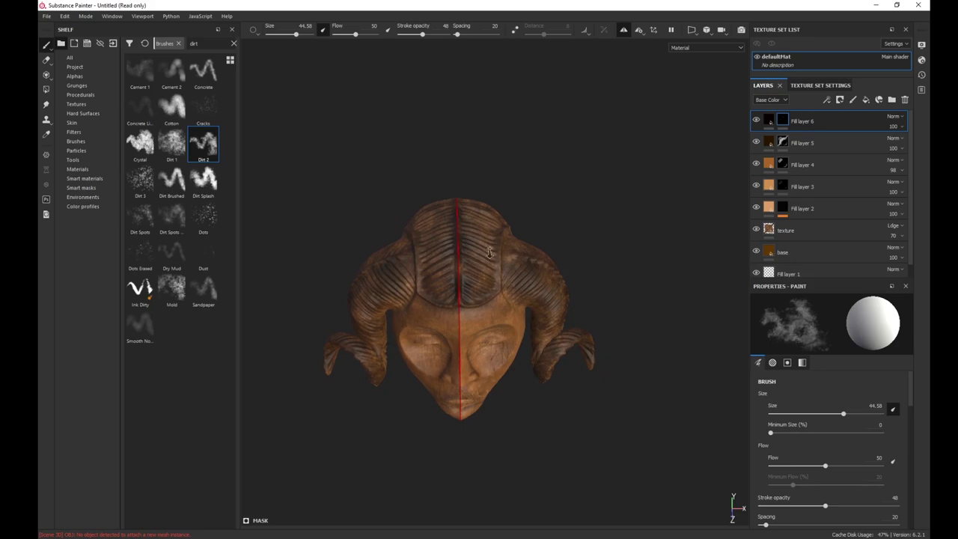
# - Paint near-black shading where the horns meet the temples in Fill layer 6's mask
pyautogui.moveTo(479, 277)
pyautogui.keyDown('alt'); pyautogui.mouseDown()
pyautogui.moveTo(468, 152)
pyautogui.moveTo(498, 181)
pyautogui.mouseUp(); pyautogui.keyUp('alt')
pyautogui.scroll(2, 497, 179)
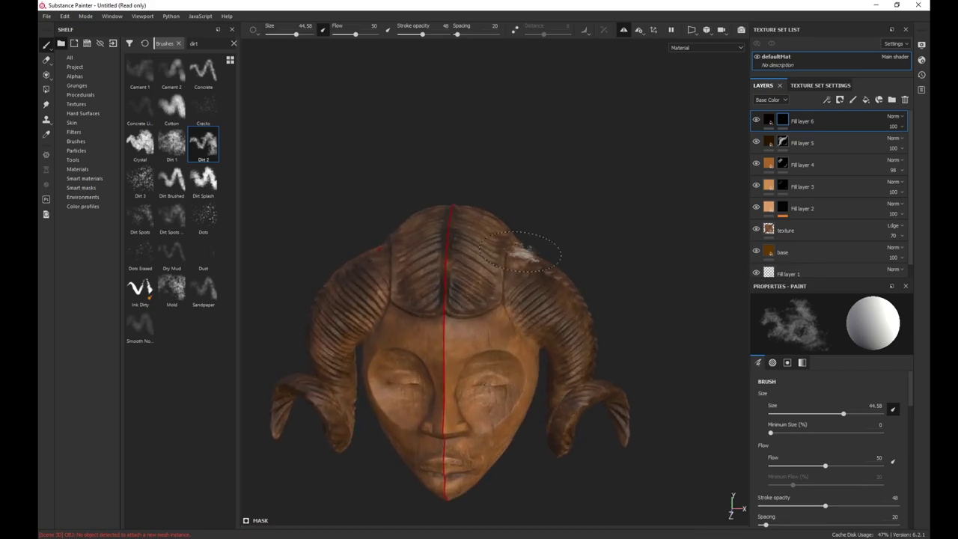
pyautogui.keyDown('alt'); pyautogui.moveTo(574, 218); pyautogui.dragTo(576, 150); pyautogui.keyUp('alt')
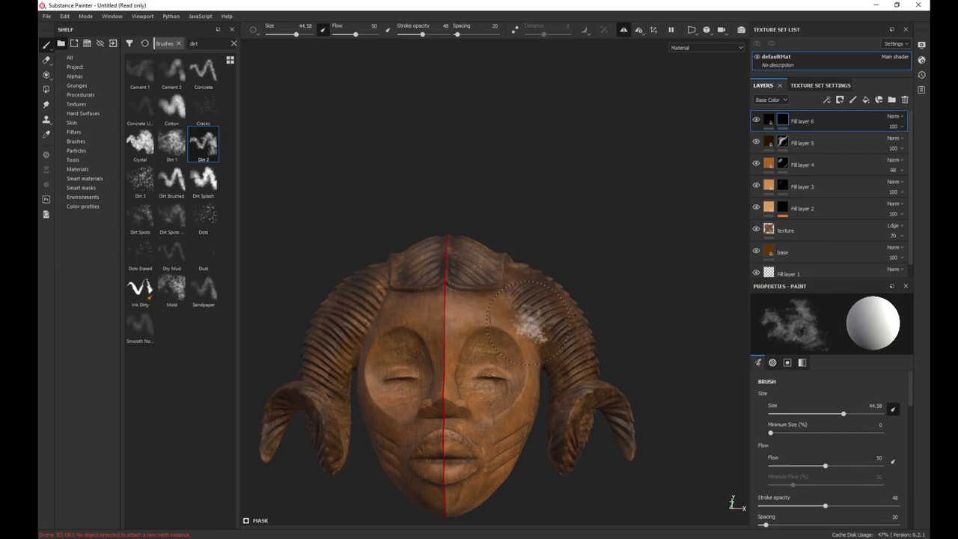
pyautogui.moveTo(530, 322); pyautogui.dragTo(521, 296)
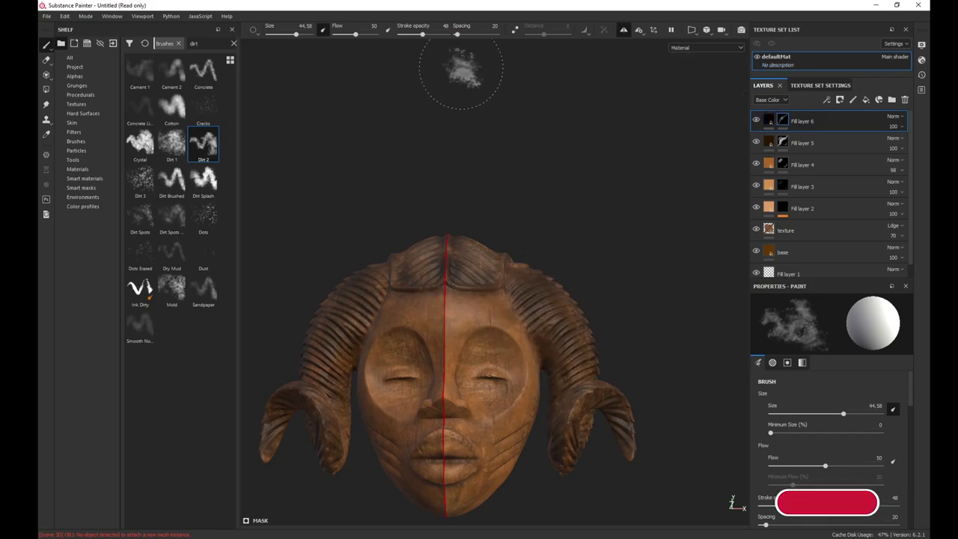
# - Examine the near-black shading on the mask's face, horns, crown and hollow back from several angles
pyautogui.keyDown('alt'); pyautogui.moveTo(601, 225); pyautogui.dragTo(570, 179); pyautogui.keyUp('alt')
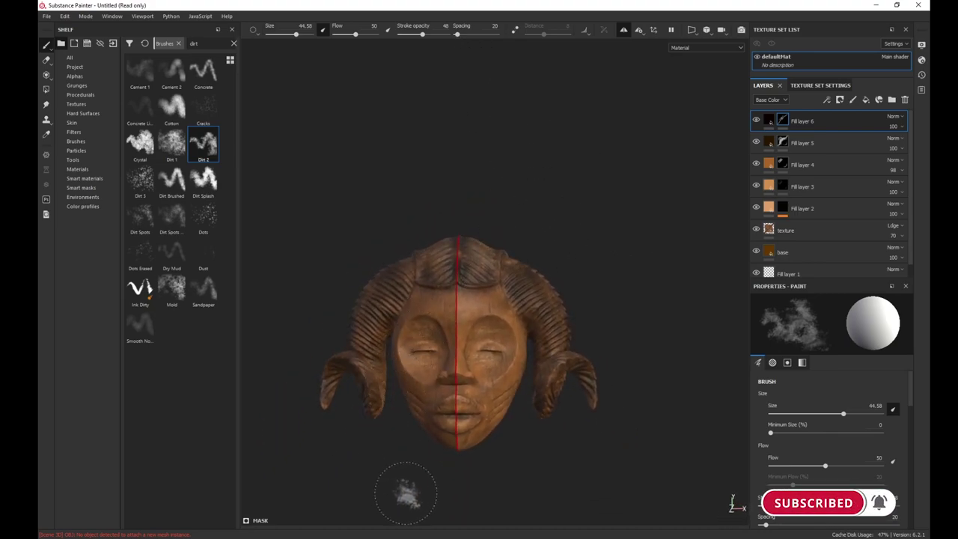
pyautogui.keyDown('ctrl'); pyautogui.keyDown('alt'); pyautogui.moveTo(394, 443); pyautogui.dragTo(443, 364); pyautogui.keyUp('alt'); pyautogui.keyUp('ctrl')
pyautogui.keyDown('alt'); pyautogui.moveTo(447, 386); pyautogui.dragTo(491, 457, button='right'); pyautogui.keyUp('alt')
pyautogui.moveTo(442, 327)
pyautogui.keyDown('alt'); pyautogui.mouseDown()
pyautogui.moveTo(422, 320)
pyautogui.moveTo(430, 277)
pyautogui.mouseUp(); pyautogui.keyUp('alt')
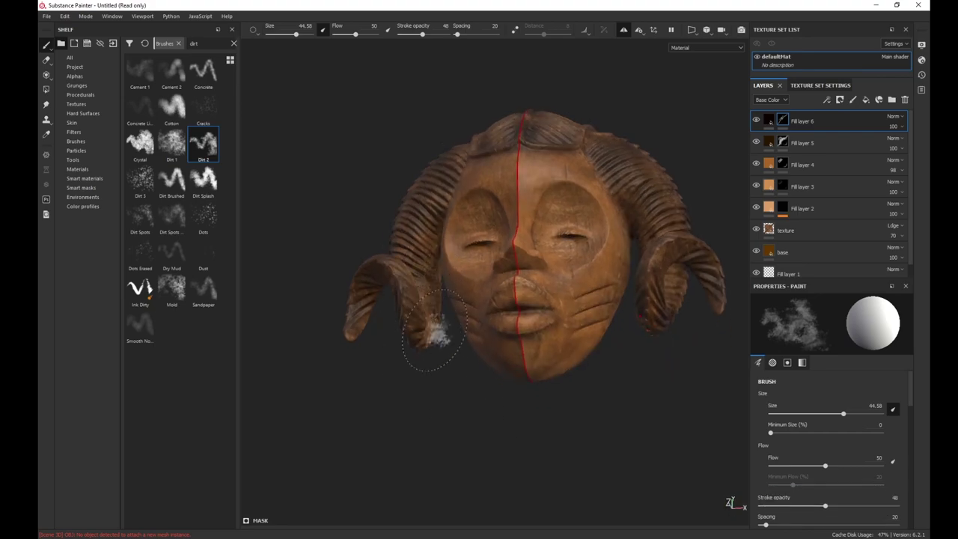
pyautogui.keyDown('alt'); pyautogui.moveTo(738, 122); pyautogui.dragTo(474, 203); pyautogui.keyUp('alt')
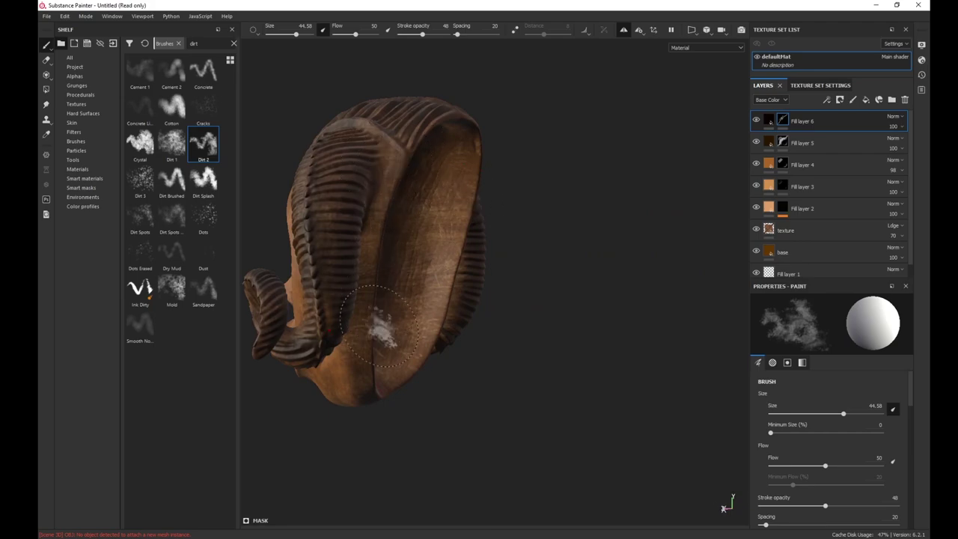
pyautogui.keyDown('alt'); pyautogui.moveTo(548, 312); pyautogui.dragTo(613, 401); pyautogui.keyUp('alt')
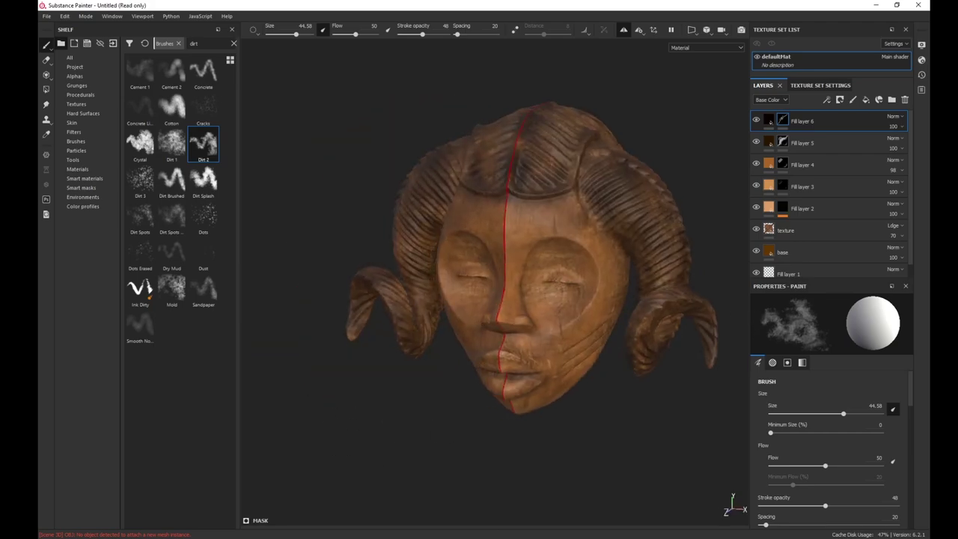
# - Set the Dirt 2 brush's flow to 21 and its stroke opacity to 24 for painting the mask of Fill layer 6
pyautogui.scroll(-1, 634, 433)
pyautogui.moveTo(632, 432)
pyautogui.keyDown('alt'); pyautogui.mouseDown()
pyautogui.moveTo(612, 390)
pyautogui.moveTo(628, 374)
pyautogui.mouseUp(); pyautogui.keyUp('alt')
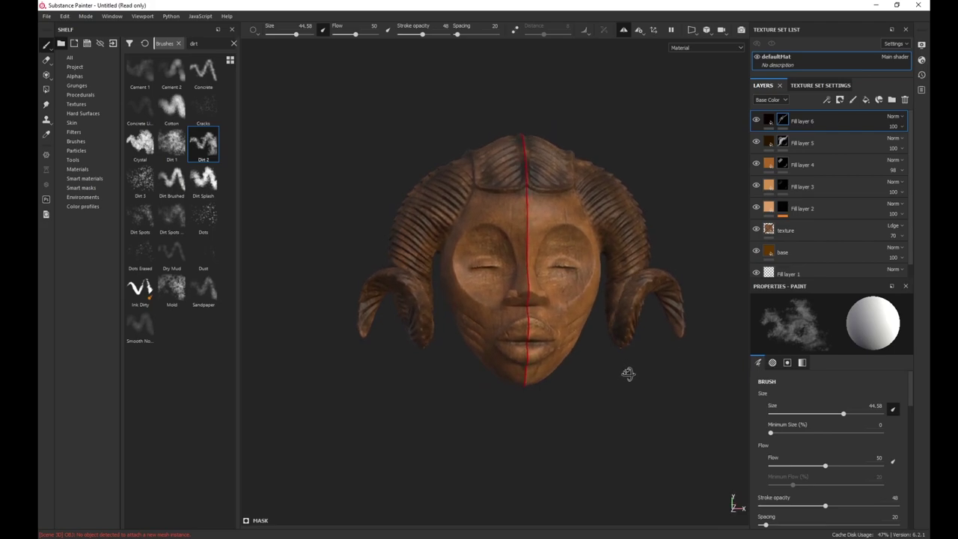
pyautogui.moveTo(422, 35); pyautogui.dragTo(343, 34)
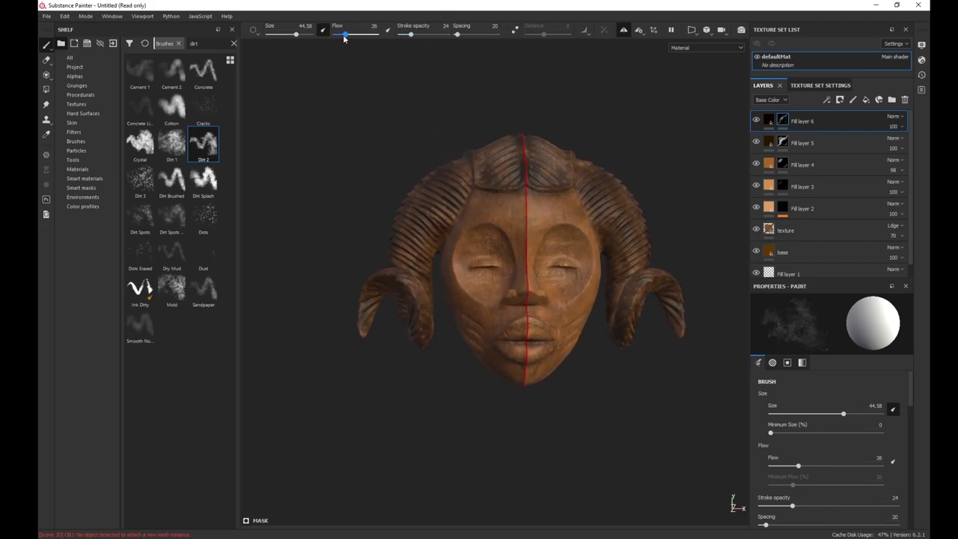
pyautogui.moveTo(569, 131)
pyautogui.keyDown('alt'); pyautogui.mouseDown(button='middle')
pyautogui.moveTo(479, 109)
pyautogui.moveTo(534, 106)
pyautogui.mouseUp(button='middle'); pyautogui.keyUp('alt')
pyautogui.keyDown('alt'); pyautogui.moveTo(534, 106); pyautogui.dragTo(534, 225, button='right'); pyautogui.keyUp('alt')
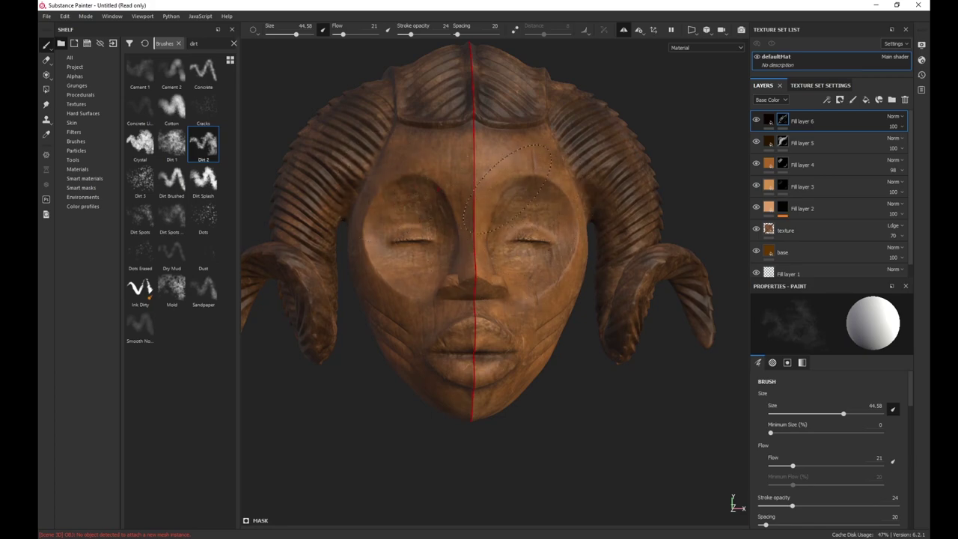
# - Examine the dirt shading on the carved face from the front and side, including the eyes and cheek grooves
pyautogui.moveTo(507, 189)
pyautogui.keyDown('alt'); pyautogui.mouseDown(button='right')
pyautogui.moveTo(528, 207)
pyautogui.moveTo(533, 195)
pyautogui.mouseUp(button='right'); pyautogui.keyUp('alt')
pyautogui.moveTo(533, 195)
pyautogui.keyDown('alt'); pyautogui.mouseDown()
pyautogui.moveTo(503, 213)
pyautogui.moveTo(500, 228)
pyautogui.mouseUp(); pyautogui.keyUp('alt')
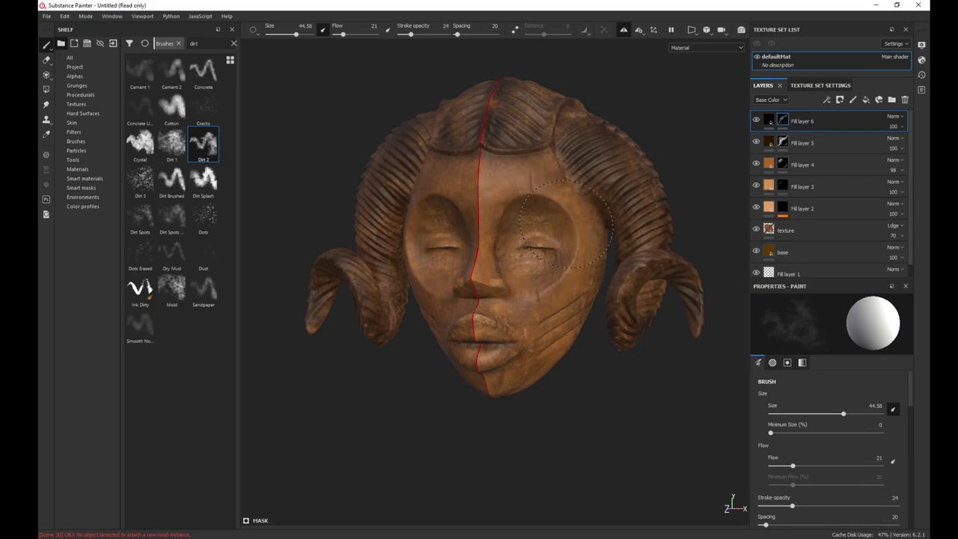
pyautogui.keyDown('alt'); pyautogui.moveTo(567, 232); pyautogui.dragTo(544, 240, button='right'); pyautogui.keyUp('alt')
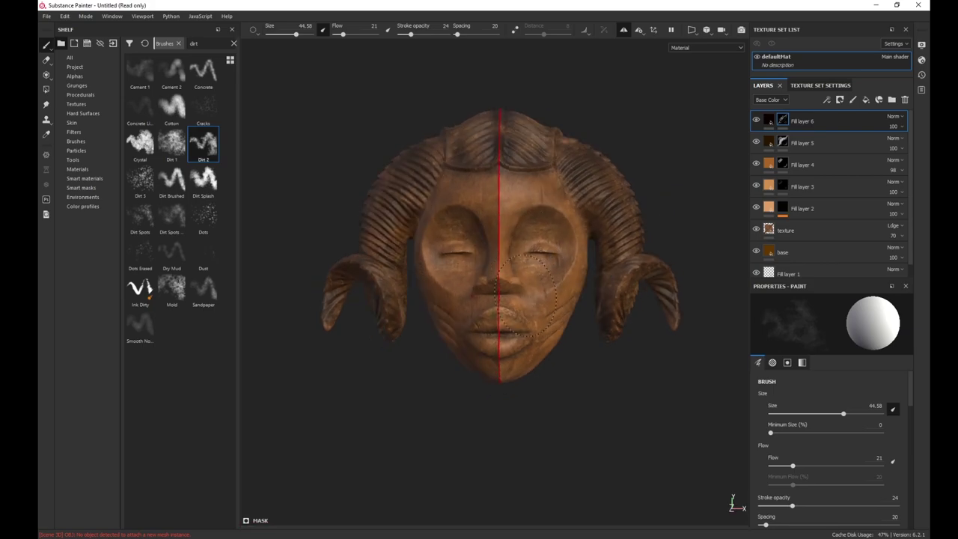
pyautogui.scroll(4, 496, 314)
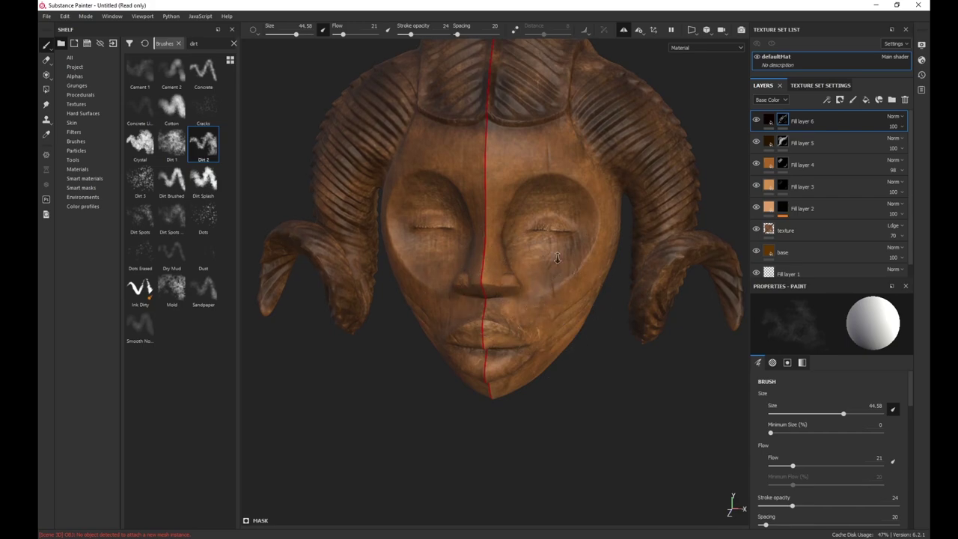
pyautogui.scroll(-1, 561, 288)
pyautogui.moveTo(565, 296)
pyautogui.keyDown('alt'); pyautogui.mouseDown()
pyautogui.moveTo(572, 251)
pyautogui.moveTo(565, 280)
pyautogui.mouseUp(); pyautogui.keyUp('alt')
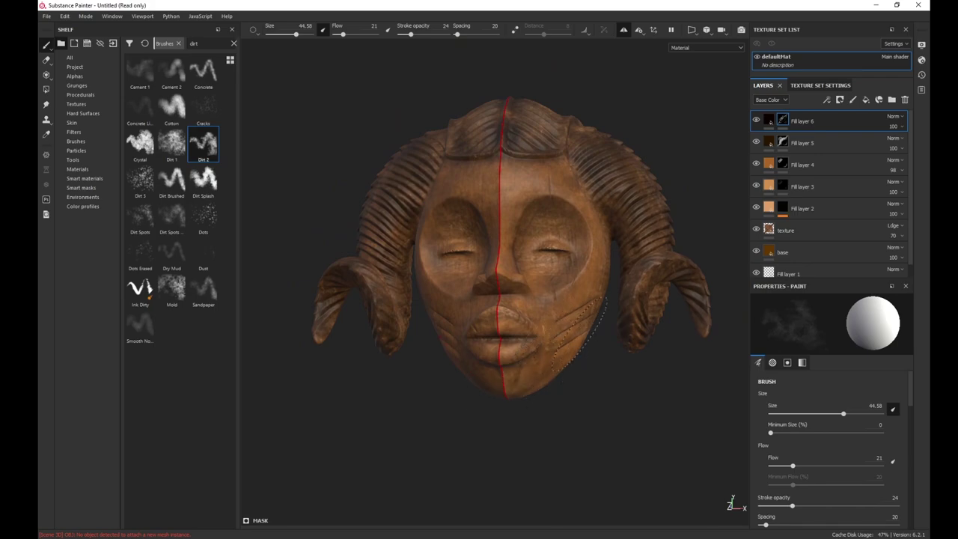
pyautogui.scroll(3, 571, 392)
pyautogui.moveTo(588, 417)
pyautogui.keyDown('alt'); pyautogui.mouseDown()
pyautogui.moveTo(541, 375)
pyautogui.moveTo(579, 327)
pyautogui.mouseUp(); pyautogui.keyUp('alt')
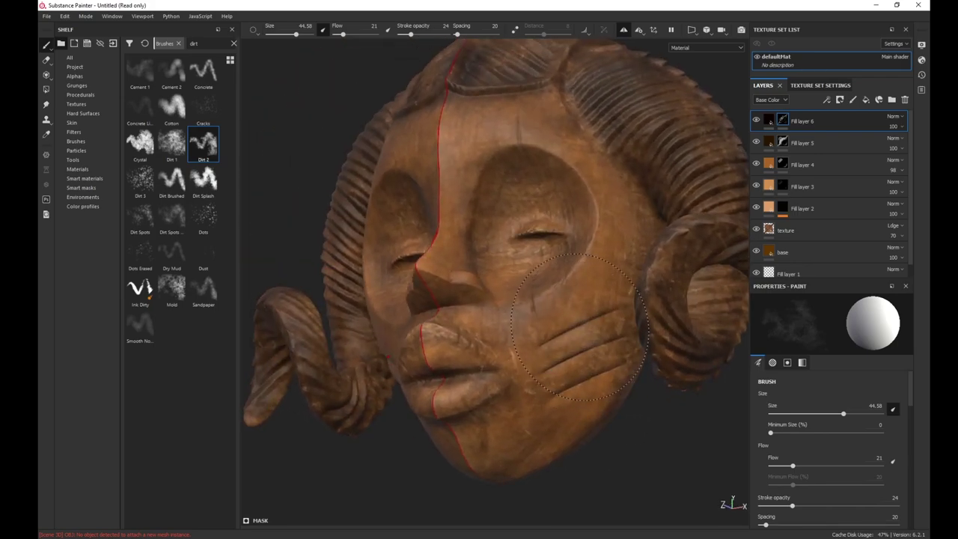
# - Set the Dirt 2 brush to size 8.29, flow 33 and stroke opacity 44
pyautogui.moveTo(593, 319)
pyautogui.keyDown('ctrl'); pyautogui.mouseDown(button='right')
pyautogui.moveTo(535, 320)
pyautogui.moveTo(603, 317)
pyautogui.mouseUp(button='right'); pyautogui.keyUp('ctrl')
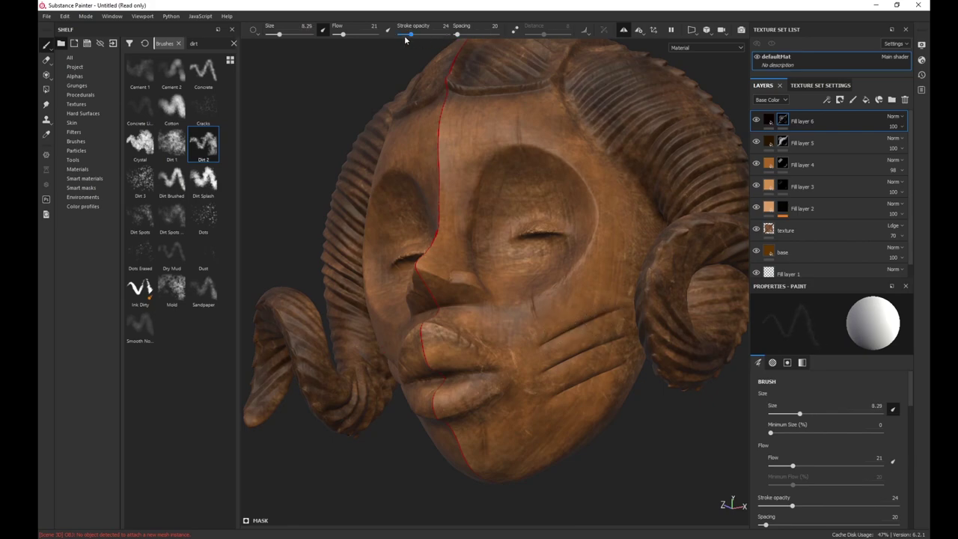
pyautogui.moveTo(409, 35); pyautogui.dragTo(416, 35)
pyautogui.moveTo(342, 34); pyautogui.dragTo(348, 34)
pyautogui.moveTo(418, 36); pyautogui.dragTo(421, 35)
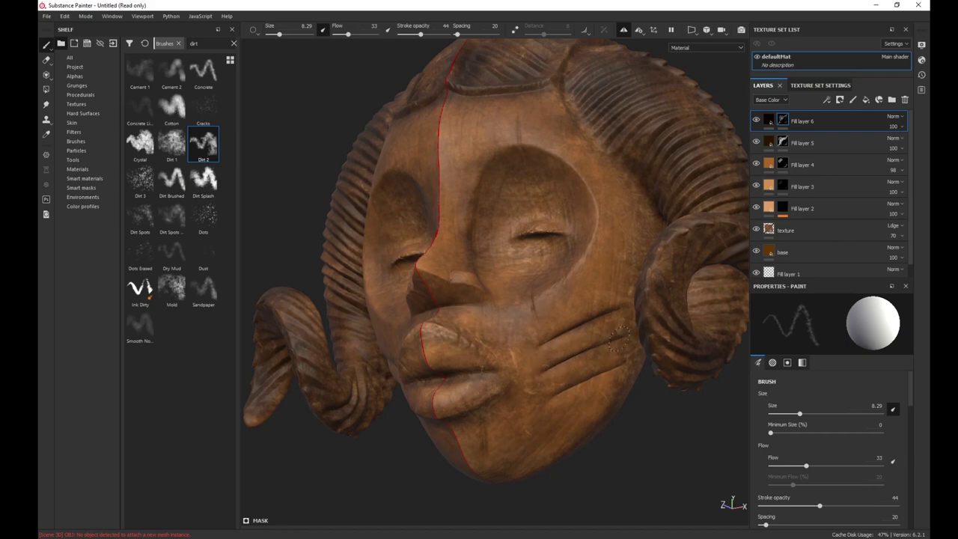
# - Set the brush size to 15.04 and dab dirt onto the cheek beside the lowest carved groove
pyautogui.keyDown('alt'); pyautogui.moveTo(615, 339); pyautogui.dragTo(545, 322); pyautogui.keyUp('alt')
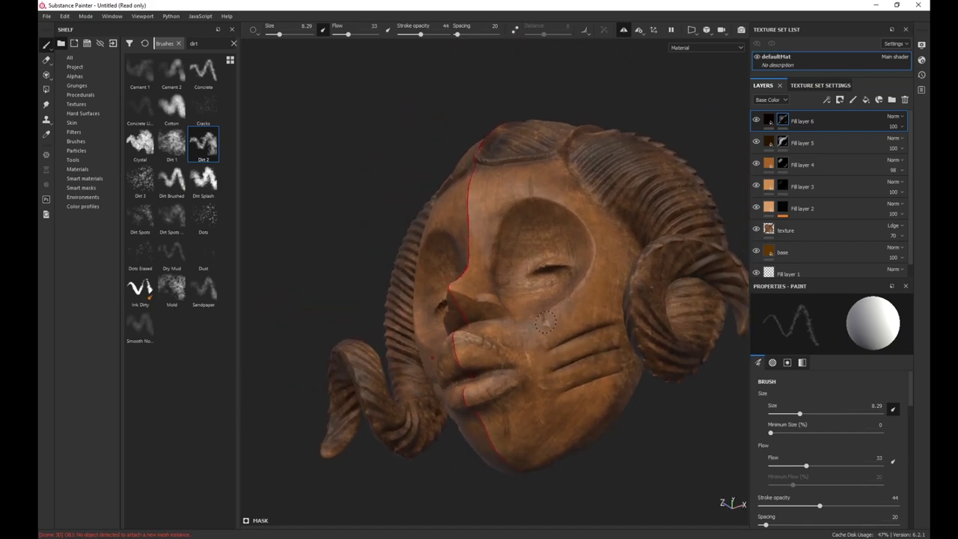
pyautogui.keyDown('ctrl'); pyautogui.moveTo(577, 389); pyautogui.dragTo(603, 385, button='right'); pyautogui.keyUp('ctrl')
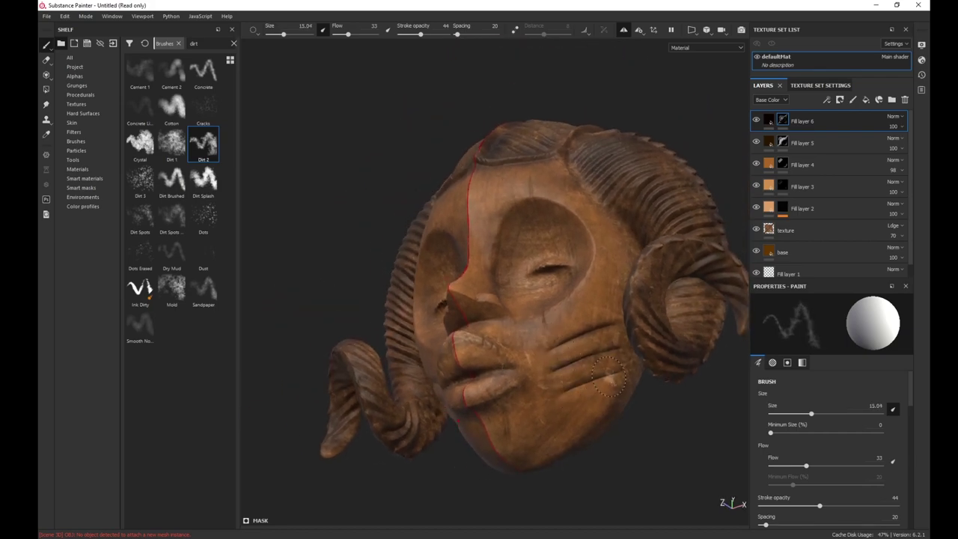
pyautogui.moveTo(618, 375)
pyautogui.mouseDown()
pyautogui.moveTo(574, 389)
pyautogui.moveTo(618, 376)
pyautogui.mouseUp()
# - Paint a short dirt stroke beside the corner of the mouth on the mask of Fill layer 6
pyautogui.keyDown('alt'); pyautogui.moveTo(543, 394); pyautogui.dragTo(546, 423); pyautogui.keyUp('alt')
pyautogui.scroll(4, 485, 365)
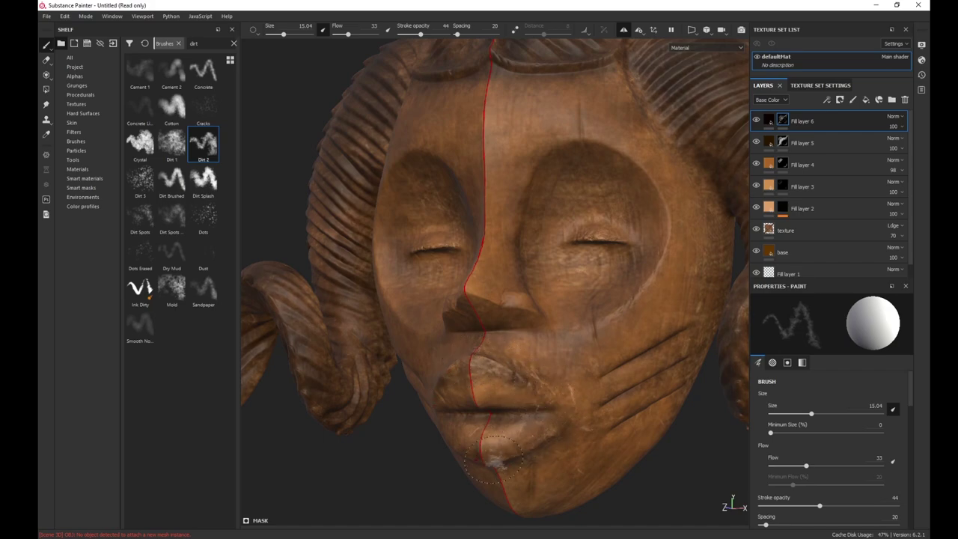
pyautogui.scroll(1, 518, 417)
pyautogui.scroll(2, 523, 419)
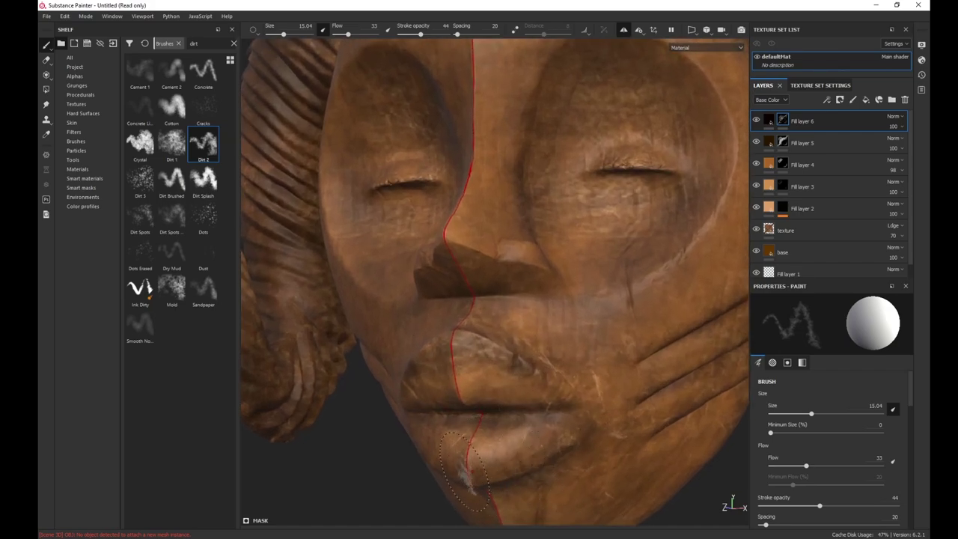
pyautogui.scroll(2, 523, 464)
pyautogui.keyDown('alt'); pyautogui.moveTo(507, 383); pyautogui.dragTo(516, 404, button='middle'); pyautogui.keyUp('alt')
pyautogui.scroll(5, 516, 404)
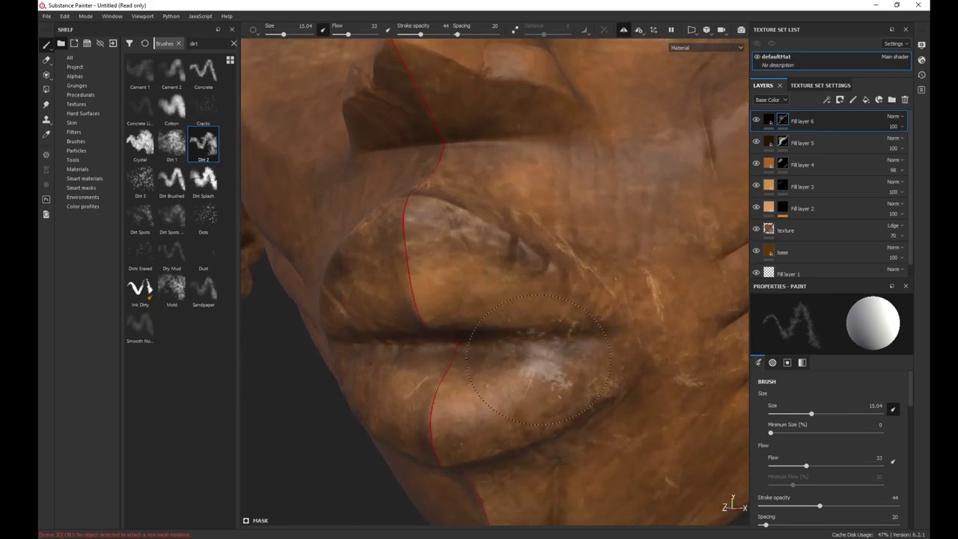
pyautogui.scroll(-6, 539, 441)
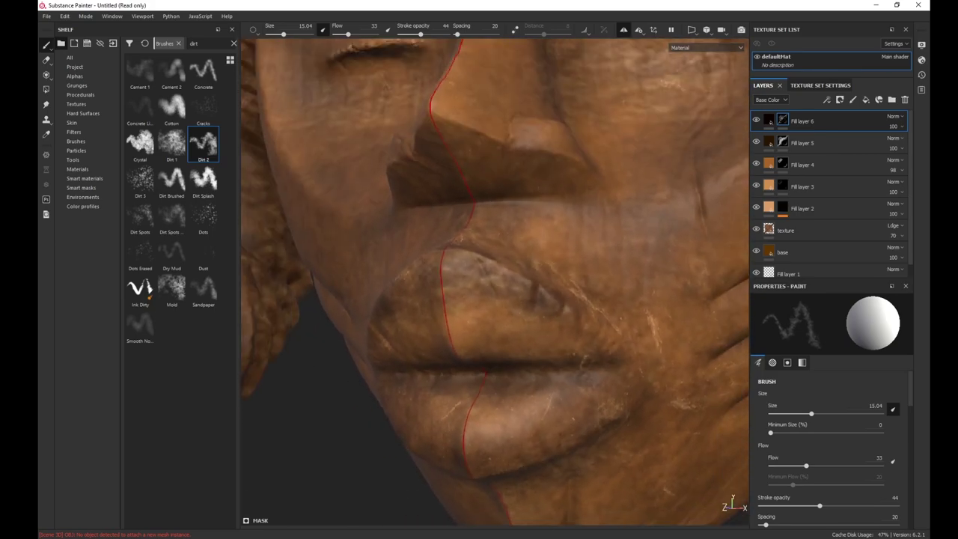
pyautogui.moveTo(580, 269)
pyautogui.keyDown('alt'); pyautogui.mouseDown(button='right')
pyautogui.moveTo(614, 287)
pyautogui.moveTo(648, 374)
pyautogui.mouseUp(button='right'); pyautogui.keyUp('alt')
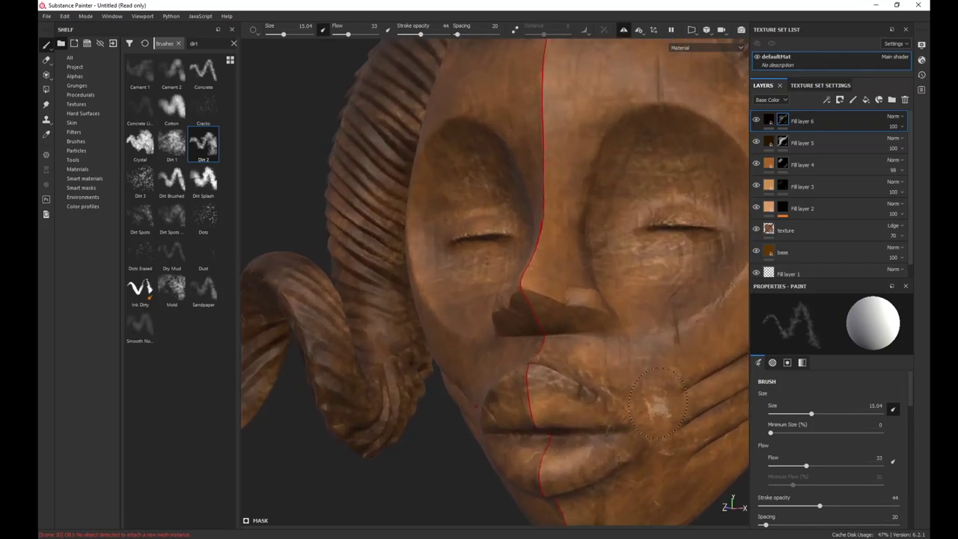
pyautogui.moveTo(651, 400); pyautogui.dragTo(630, 389)
# - Examine the dirt shading around the eyes, forehead and cheeks from several angles
pyautogui.keyDown('alt'); pyautogui.moveTo(598, 329); pyautogui.dragTo(561, 262, button='right'); pyautogui.keyUp('alt')
pyautogui.keyDown('alt'); pyautogui.moveTo(560, 261); pyautogui.dragTo(594, 330); pyautogui.keyUp('alt')
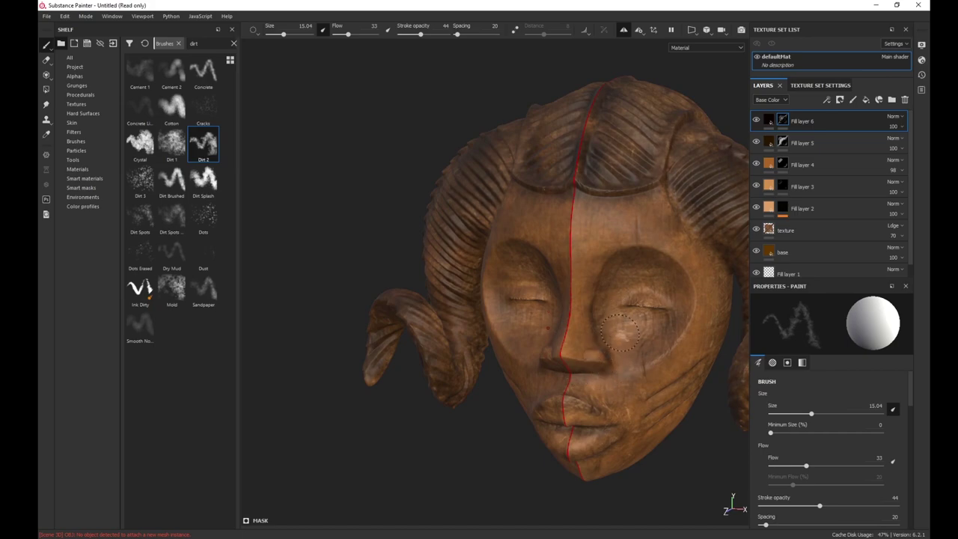
pyautogui.keyDown('alt'); pyautogui.moveTo(619, 332); pyautogui.dragTo(636, 347); pyautogui.keyUp('alt')
pyautogui.scroll(4, 643, 355)
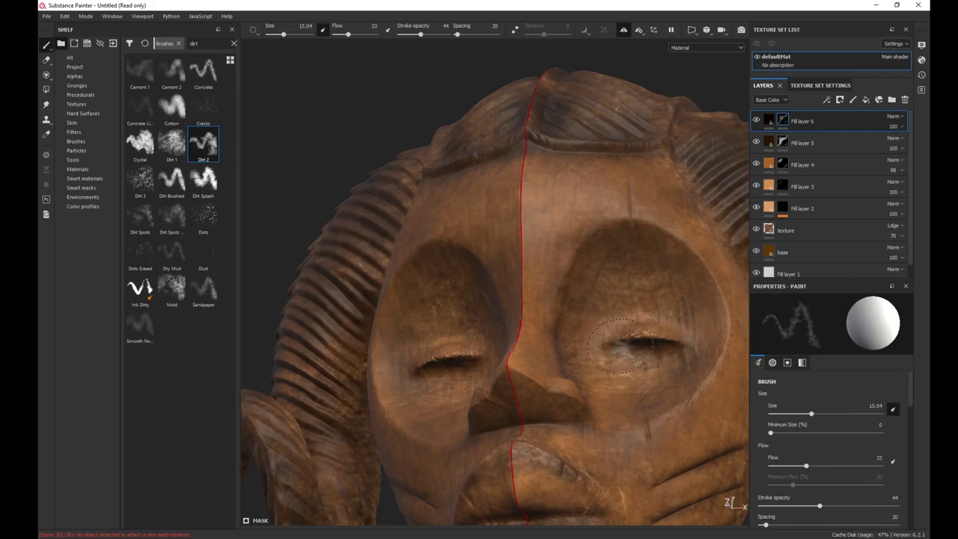
pyautogui.scroll(-4, 578, 263)
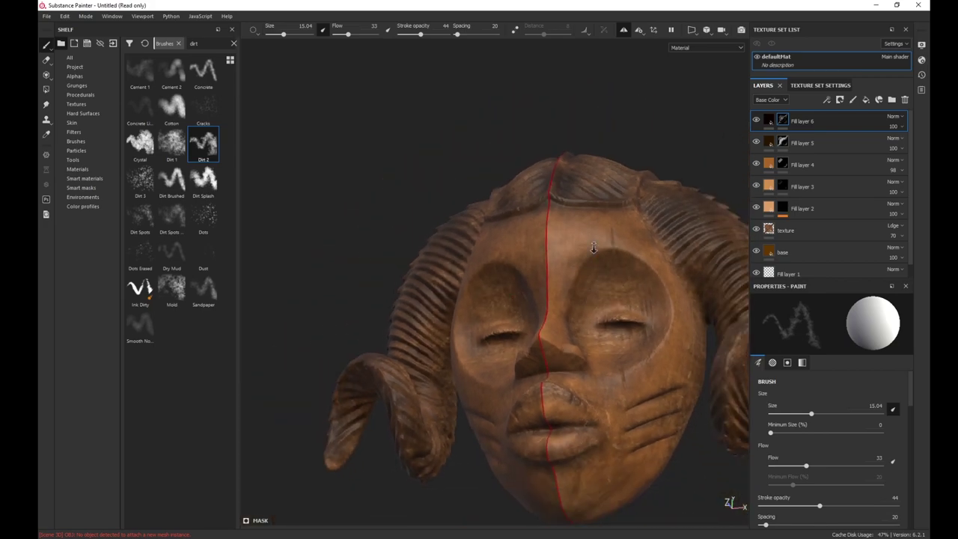
pyautogui.keyDown('alt'); pyautogui.moveTo(591, 247); pyautogui.dragTo(584, 358); pyautogui.keyUp('alt')
pyautogui.scroll(2, 615, 406)
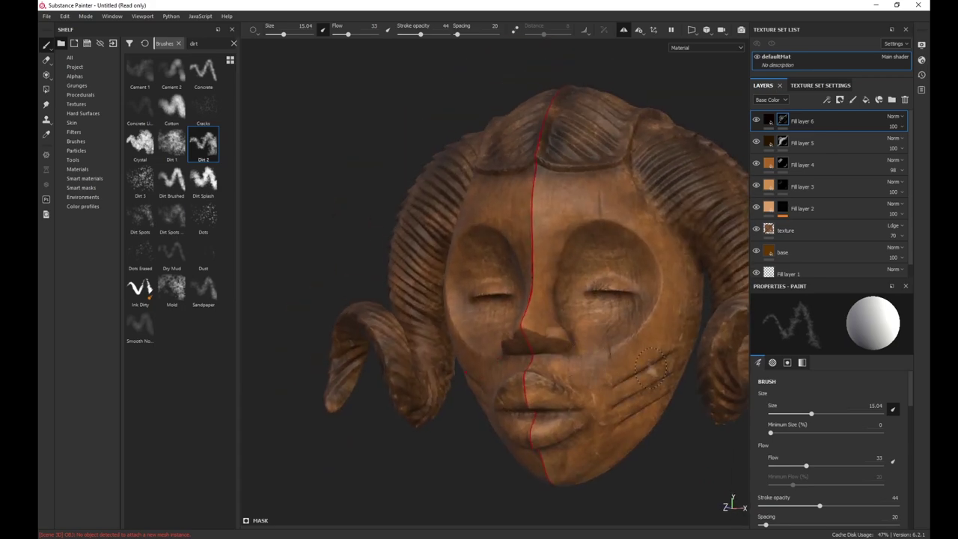
pyautogui.scroll(2, 656, 326)
pyautogui.scroll(1, 656, 324)
# - Enlarge the Dirt 2 brush to size 36.93
pyautogui.press(']')
pyautogui.press(']')
pyautogui.press(']')
pyautogui.press(']')
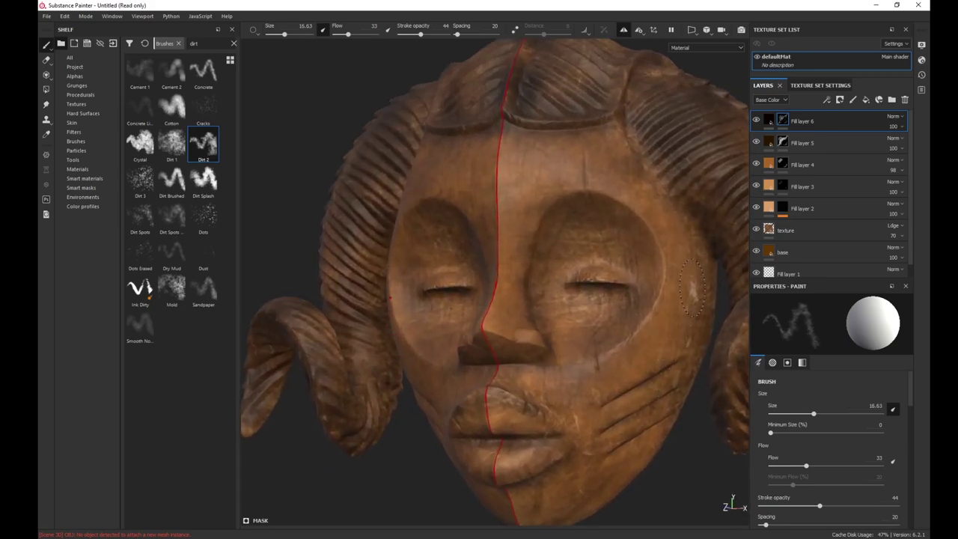
pyautogui.keyDown('ctrl'); pyautogui.moveTo(702, 262); pyautogui.dragTo(707, 288, button='right'); pyautogui.keyUp('ctrl')
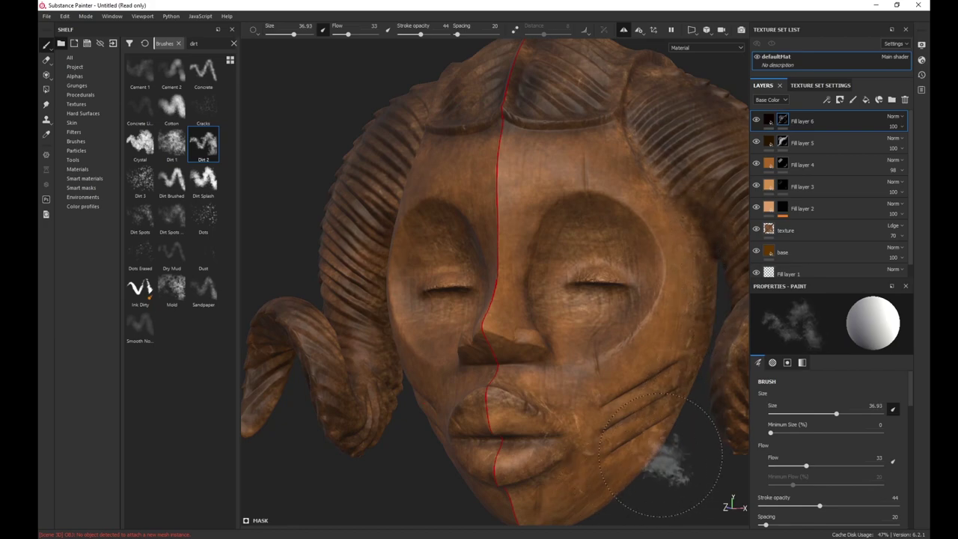
# - Examine the overall dirt shading on the whole carved head, including the mouth, chin and horns
pyautogui.keyDown('alt'); pyautogui.moveTo(647, 448); pyautogui.dragTo(557, 426, button='right'); pyautogui.keyUp('alt')
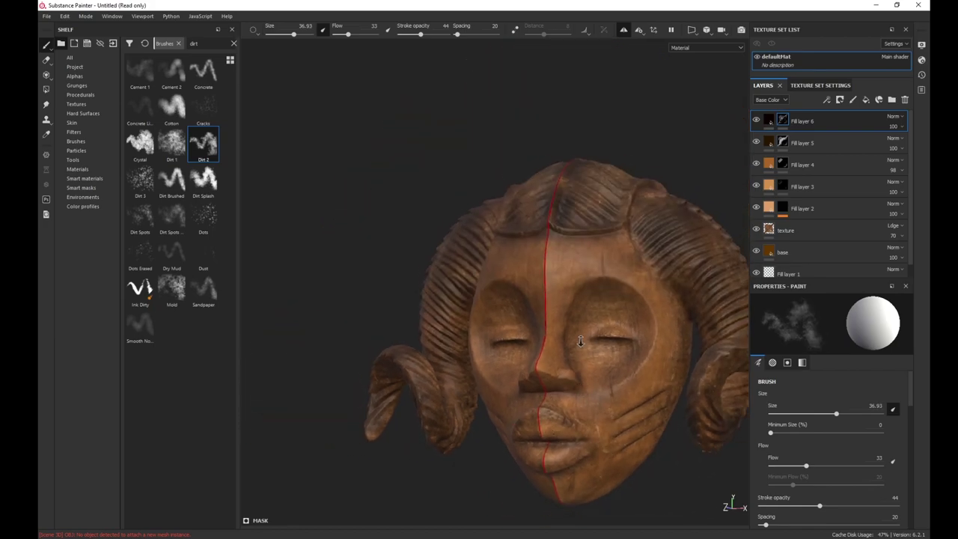
pyautogui.keyDown('alt'); pyautogui.moveTo(557, 426); pyautogui.dragTo(595, 430); pyautogui.keyUp('alt')
pyautogui.keyDown('alt'); pyautogui.moveTo(583, 405); pyautogui.dragTo(563, 346, button='middle'); pyautogui.keyUp('alt')
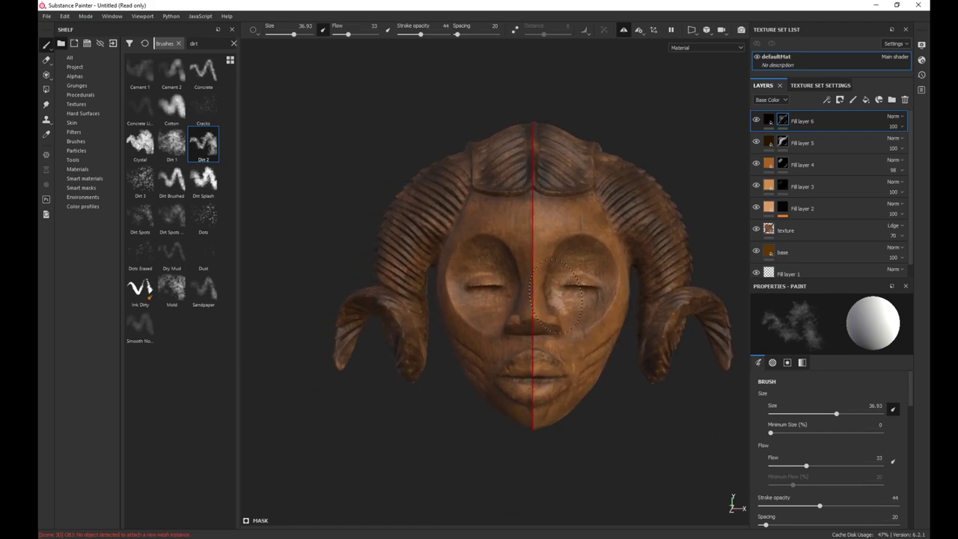
pyautogui.scroll(2, 554, 344)
pyautogui.scroll(2, 557, 408)
pyautogui.moveTo(557, 408); pyautogui.dragTo(522, 309, button='middle')
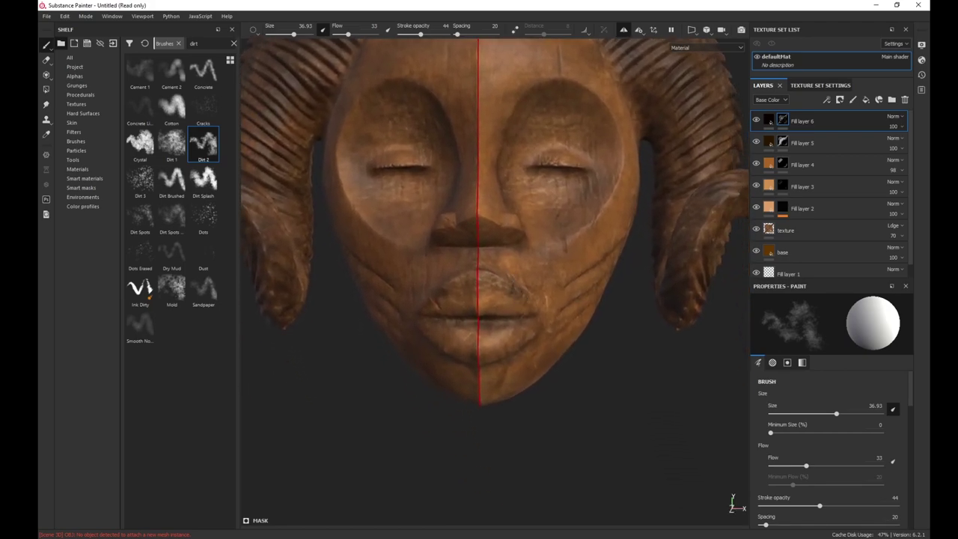
pyautogui.scroll(1, 521, 320)
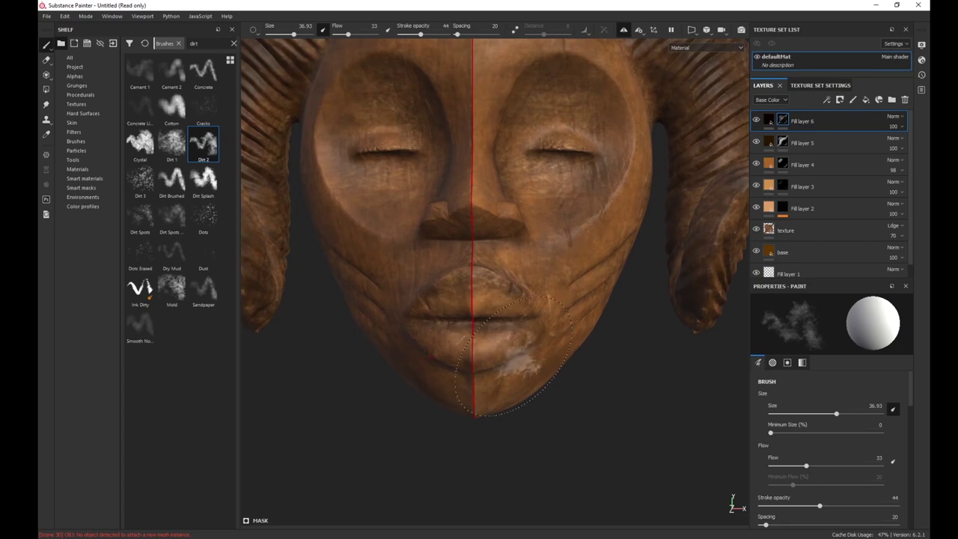
pyautogui.keyDown('alt'); pyautogui.moveTo(519, 358); pyautogui.dragTo(520, 326); pyautogui.keyUp('alt')
pyautogui.scroll(-4, 475, 432)
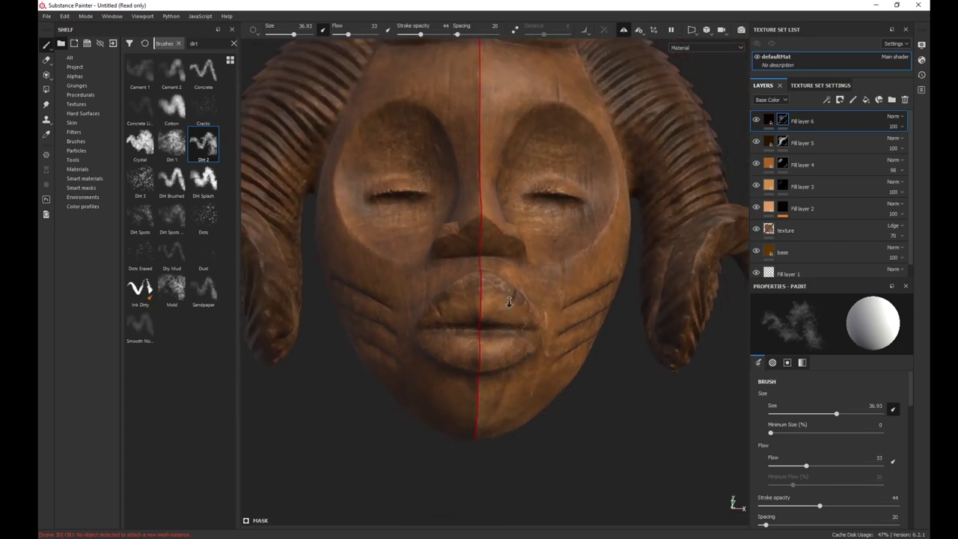
pyautogui.scroll(1, 526, 391)
pyautogui.keyDown('alt'); pyautogui.moveTo(533, 303); pyautogui.dragTo(529, 337); pyautogui.keyUp('alt')
pyautogui.keyDown('alt'); pyautogui.moveTo(542, 288); pyautogui.dragTo(540, 264, button='middle'); pyautogui.keyUp('alt')
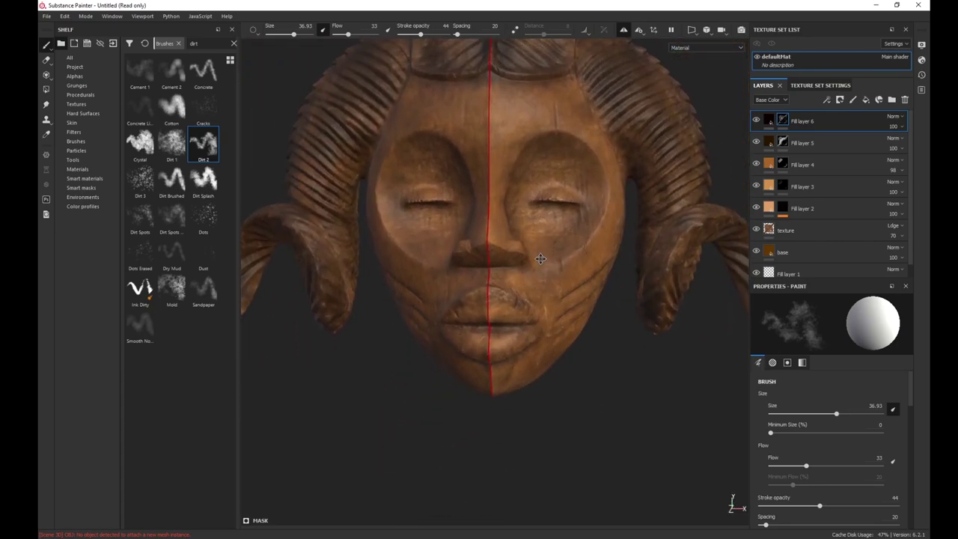
pyautogui.scroll(-2, 529, 189)
pyautogui.keyDown('alt'); pyautogui.moveTo(528, 187); pyautogui.dragTo(462, 307, button='middle'); pyautogui.keyUp('alt')
pyautogui.moveTo(462, 307)
pyautogui.keyDown('alt'); pyautogui.mouseDown()
pyautogui.moveTo(399, 337)
pyautogui.moveTo(565, 271)
pyautogui.mouseUp(); pyautogui.keyUp('alt')
pyautogui.keyDown('alt'); pyautogui.moveTo(460, 314); pyautogui.dragTo(533, 271, button='middle'); pyautogui.keyUp('alt')
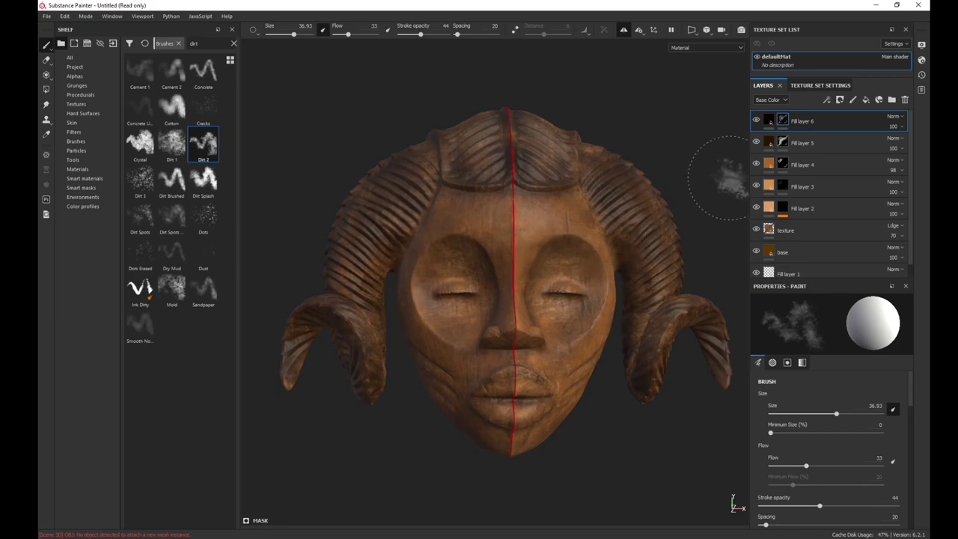
# - Add a new fill layer above Fill layer 6 and limit it to the color channel
pyautogui.click(864, 101)
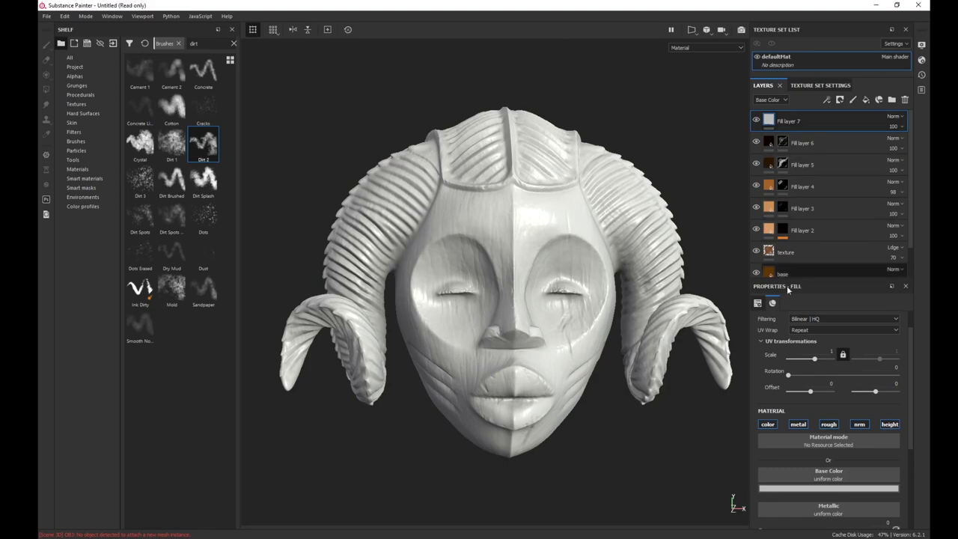
pyautogui.click(768, 424)
pyautogui.scroll(2, 630, 284)
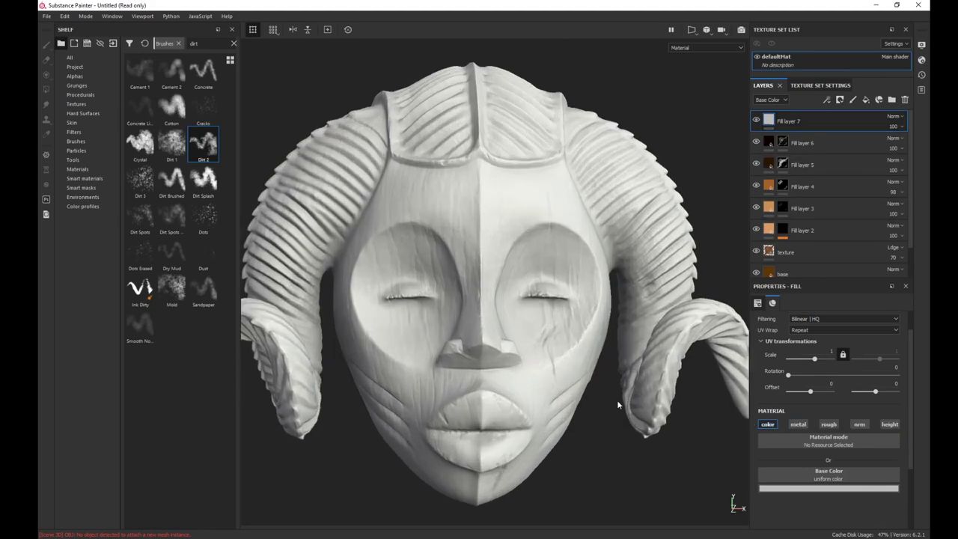
pyautogui.keyDown('alt'); pyautogui.moveTo(618, 401); pyautogui.dragTo(596, 396); pyautogui.keyUp('alt')
pyautogui.keyDown('alt'); pyautogui.moveTo(595, 396); pyautogui.dragTo(590, 347, button='middle'); pyautogui.keyUp('alt')
pyautogui.scroll(-1, 550, 389)
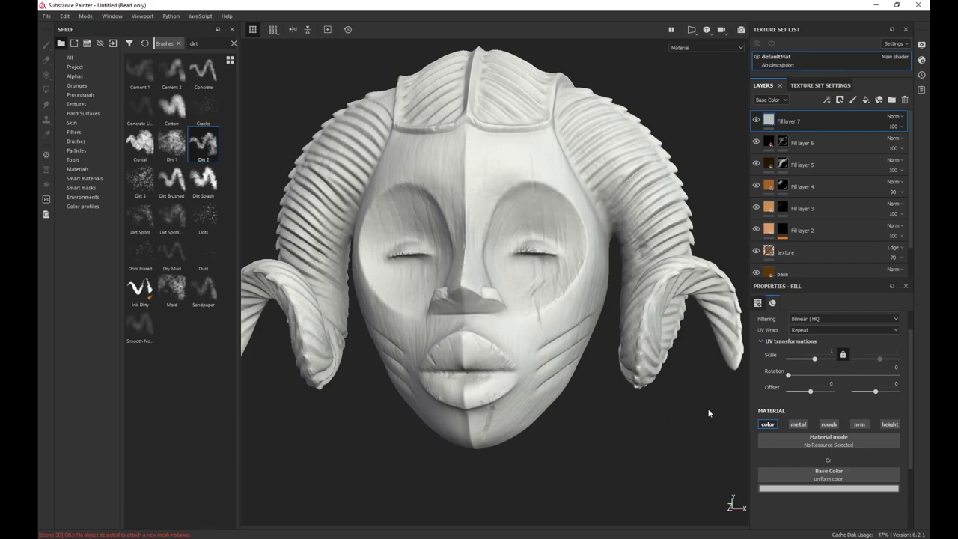
pyautogui.keyDown('alt'); pyautogui.moveTo(574, 391); pyautogui.dragTo(582, 363); pyautogui.keyUp('alt')
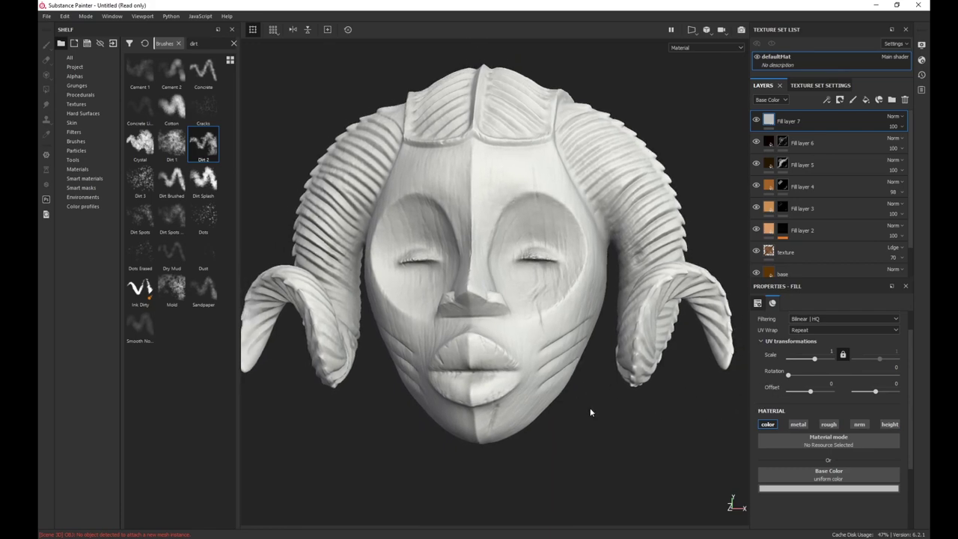
pyautogui.keyDown('alt'); pyautogui.moveTo(590, 407); pyautogui.dragTo(599, 384, button='middle'); pyautogui.keyUp('alt')
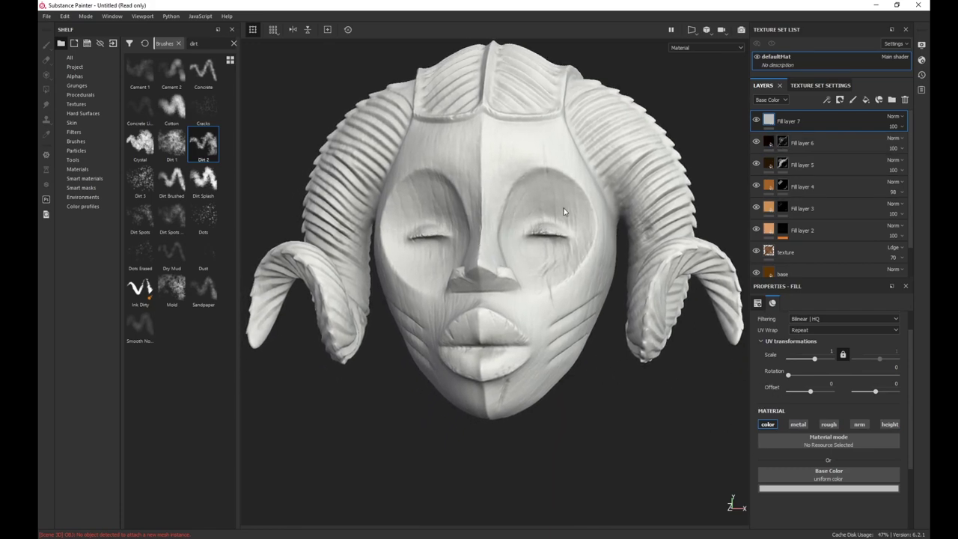
# - Set the base color of Fill layer 7 to a light sandy beige
pyautogui.click(816, 487)
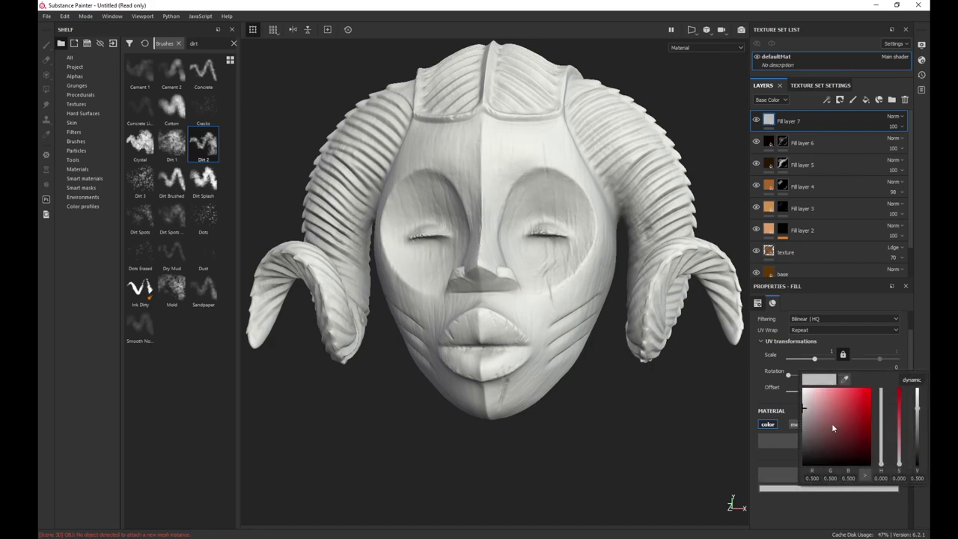
pyautogui.moveTo(881, 463)
pyautogui.mouseDown()
pyautogui.moveTo(900, 434)
pyautogui.moveTo(885, 463)
pyautogui.mouseUp()
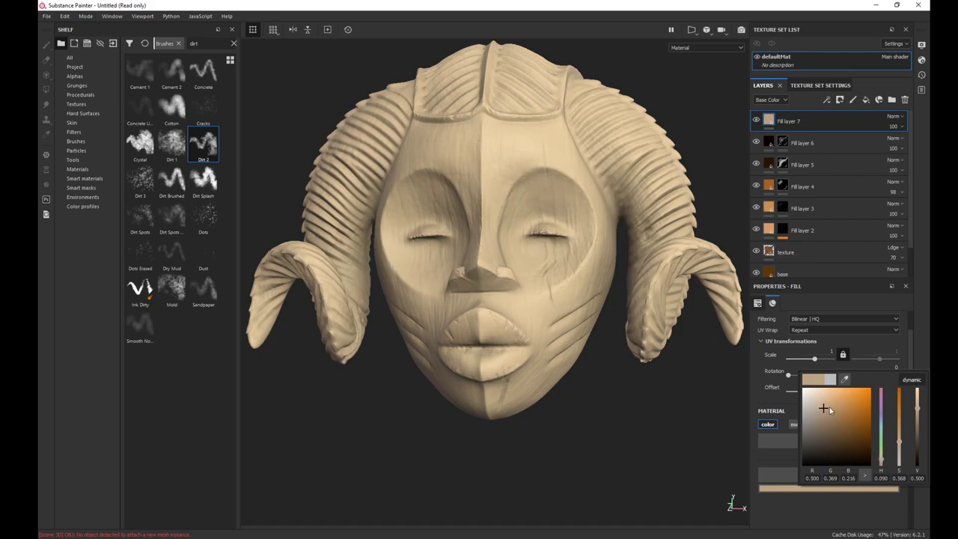
pyautogui.moveTo(824, 408); pyautogui.dragTo(826, 398)
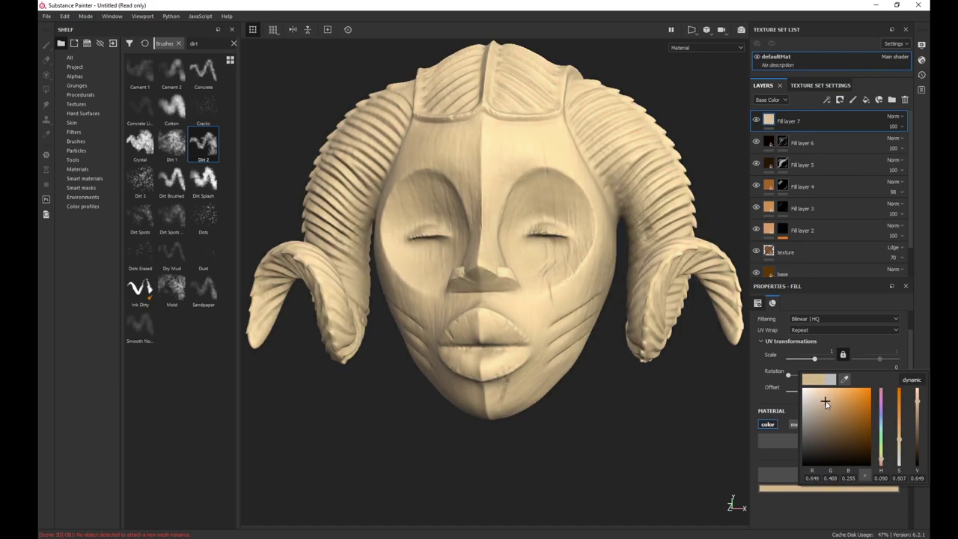
pyautogui.click(790, 512)
pyautogui.keyDown('alt'); pyautogui.moveTo(604, 363); pyautogui.dragTo(551, 365, button='right'); pyautogui.keyUp('alt')
pyautogui.keyDown('alt'); pyautogui.moveTo(604, 364); pyautogui.dragTo(623, 427); pyautogui.keyUp('alt')
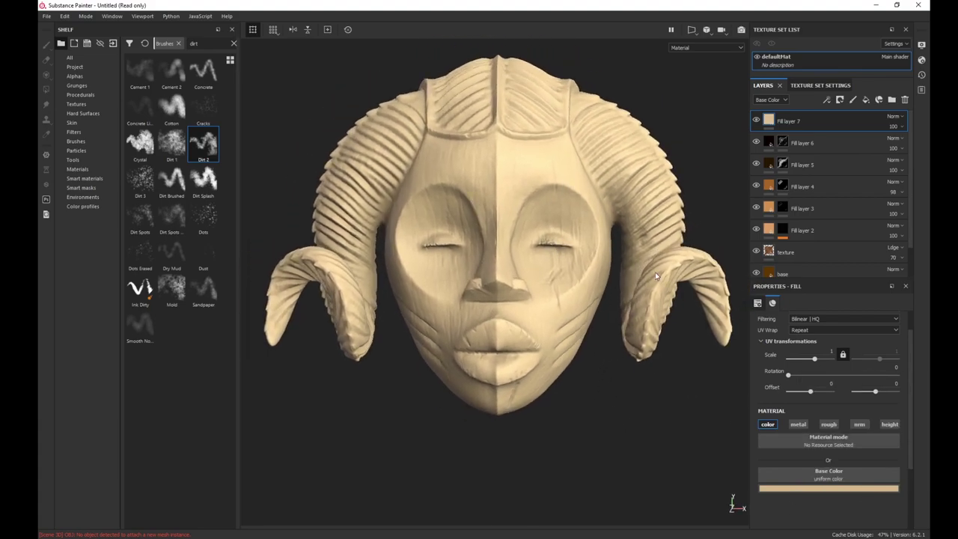
# - Add a black mask to Fill layer 7 and drive it with a Dirt generator
pyautogui.click(839, 100)
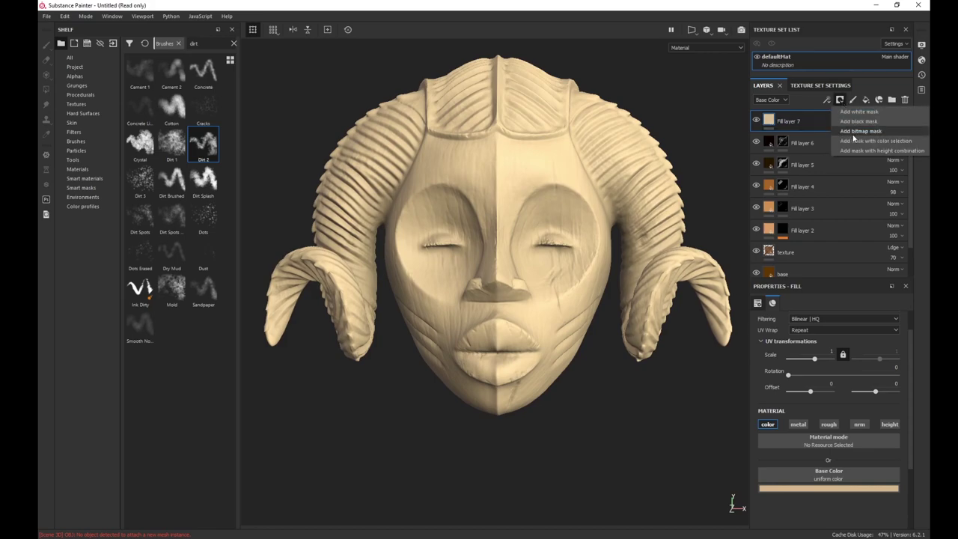
pyautogui.click(859, 121)
pyautogui.click(826, 100)
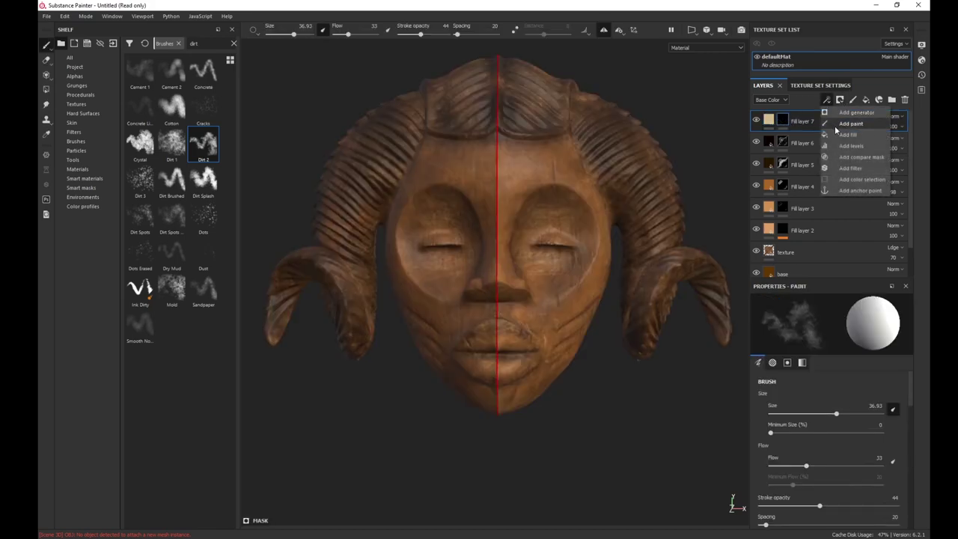
pyautogui.click(857, 112)
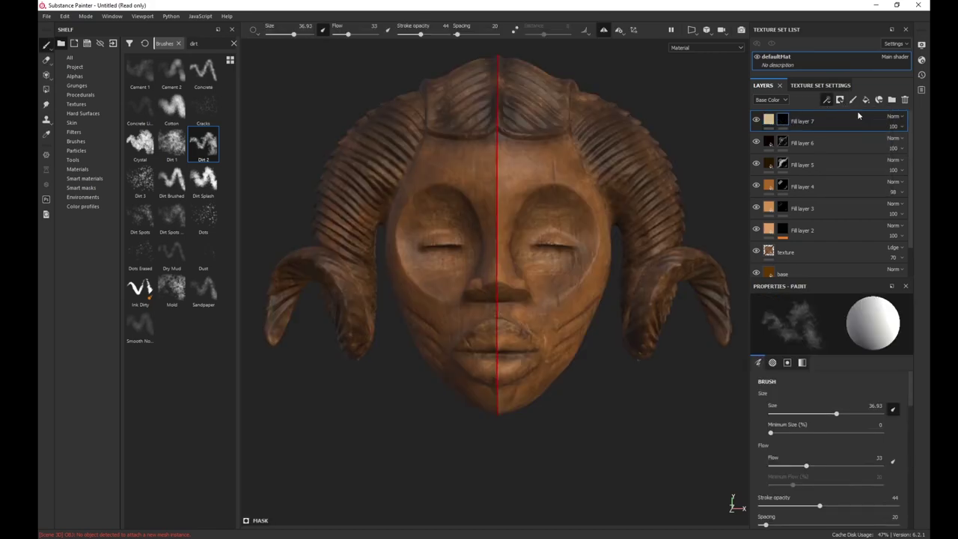
pyautogui.click(823, 320)
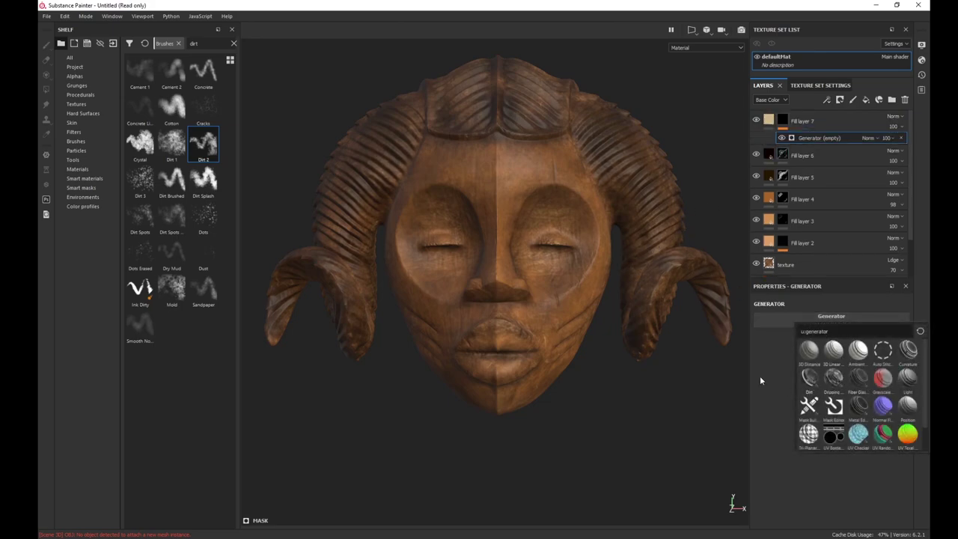
pyautogui.click(809, 378)
# - Lower the generator's dirt level to 0.51 so the beige stays mainly in the recesses
pyautogui.scroll(2, 625, 404)
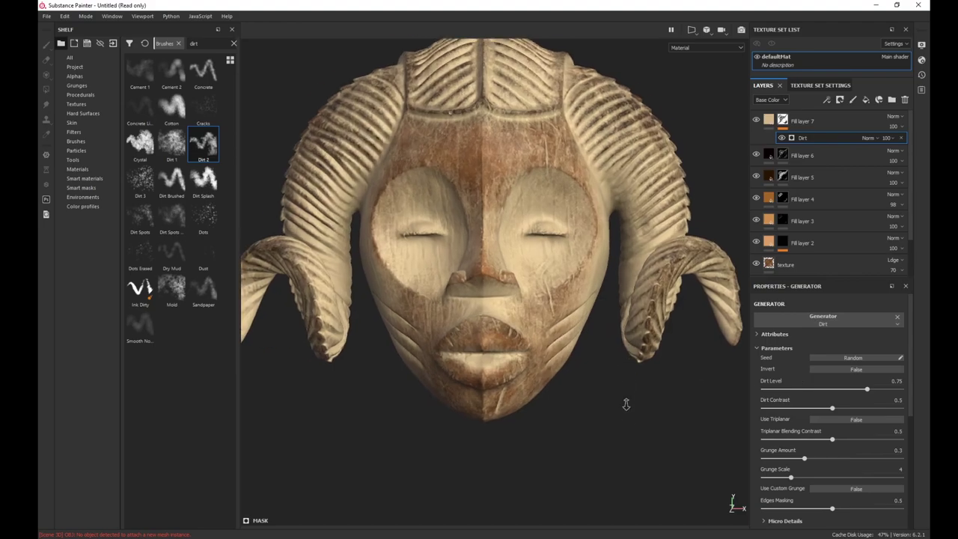
pyautogui.scroll(1, 626, 405)
pyautogui.scroll(-2, 598, 419)
pyautogui.keyDown('alt'); pyautogui.moveTo(598, 419); pyautogui.dragTo(588, 403); pyautogui.keyUp('alt')
pyautogui.scroll(2, 598, 406)
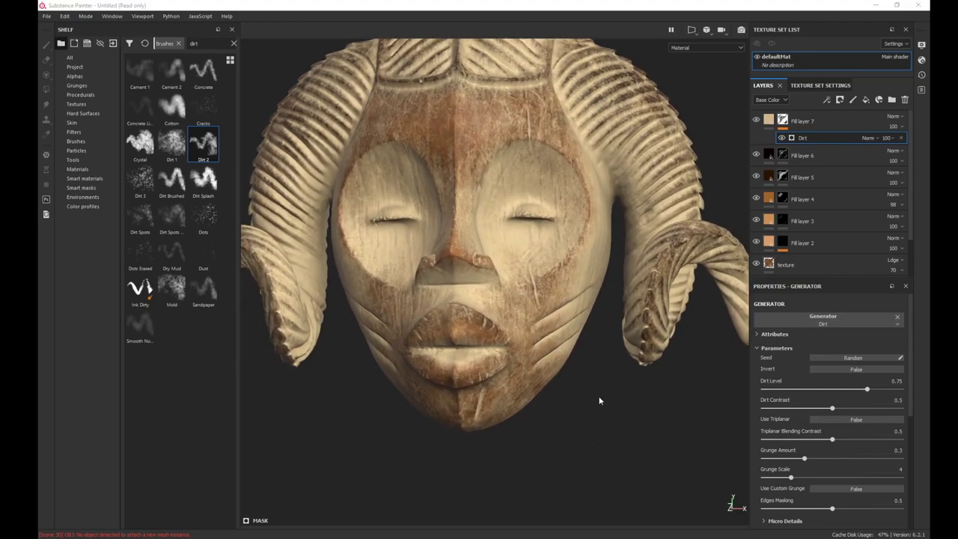
pyautogui.keyDown('alt'); pyautogui.moveTo(594, 367); pyautogui.dragTo(613, 410); pyautogui.keyUp('alt')
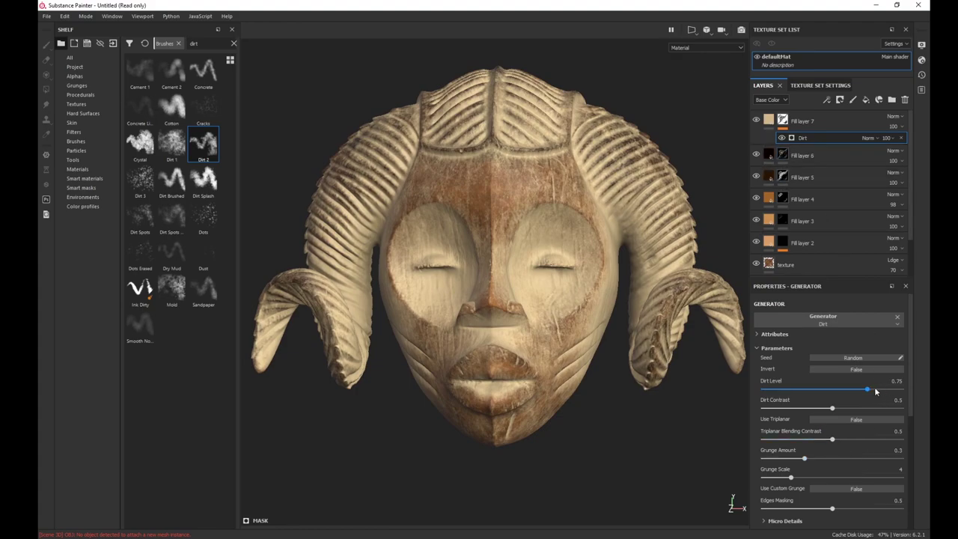
pyautogui.moveTo(864, 389); pyautogui.dragTo(840, 389)
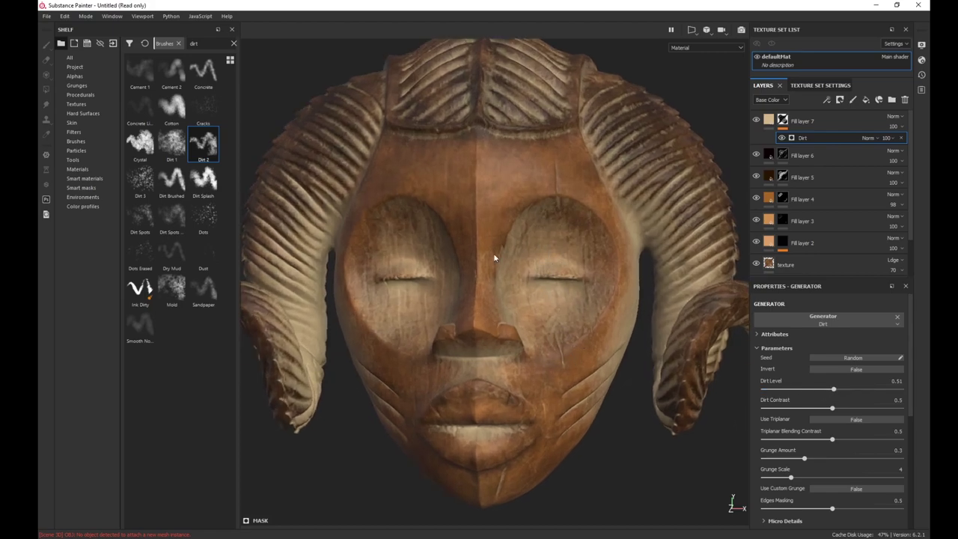
# - Raise the generator's dirt contrast to 0.62 after checking the coverage on the face and horns
pyautogui.scroll(-2, 595, 314)
pyautogui.keyDown('alt'); pyautogui.moveTo(642, 352); pyautogui.dragTo(658, 330); pyautogui.keyUp('alt')
pyautogui.keyDown('alt'); pyautogui.moveTo(660, 362); pyautogui.dragTo(657, 465, button='right'); pyautogui.keyUp('alt')
pyautogui.keyDown('alt'); pyautogui.moveTo(658, 465); pyautogui.dragTo(614, 443); pyautogui.keyUp('alt')
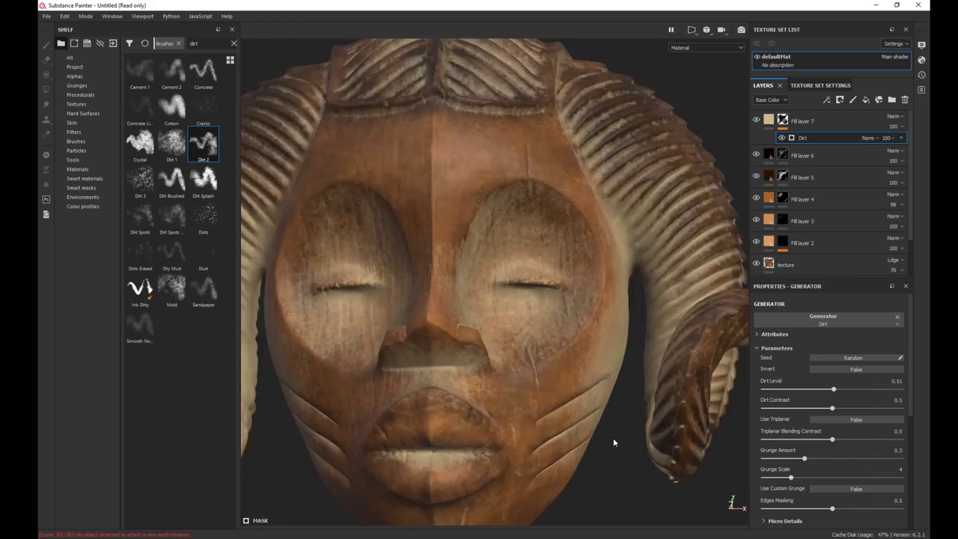
pyautogui.keyDown('alt'); pyautogui.moveTo(662, 356); pyautogui.dragTo(619, 247, button='right'); pyautogui.keyUp('alt')
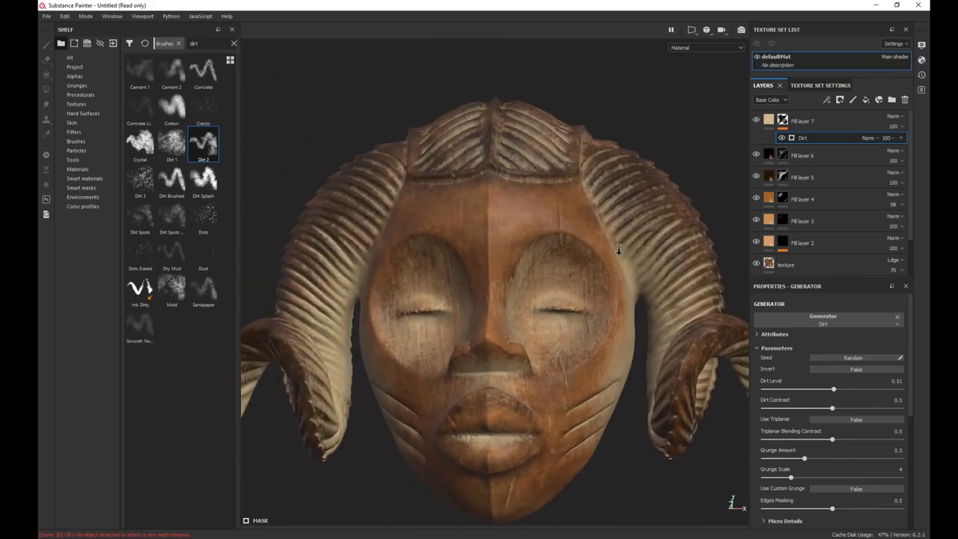
pyautogui.keyDown('alt'); pyautogui.moveTo(630, 404); pyautogui.dragTo(634, 364, button='right'); pyautogui.keyUp('alt')
pyautogui.keyDown('alt'); pyautogui.moveTo(634, 364); pyautogui.dragTo(579, 398); pyautogui.keyUp('alt')
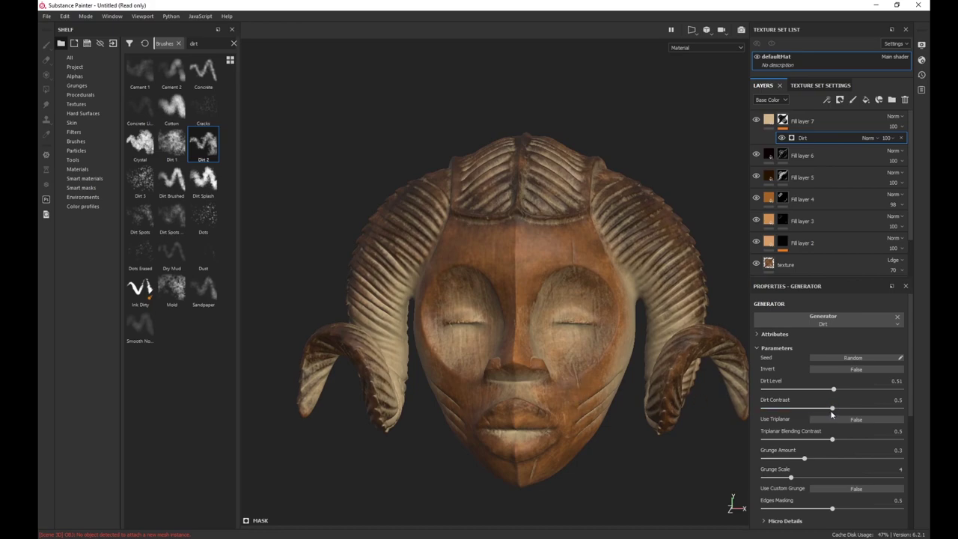
pyautogui.moveTo(831, 408); pyautogui.dragTo(839, 411)
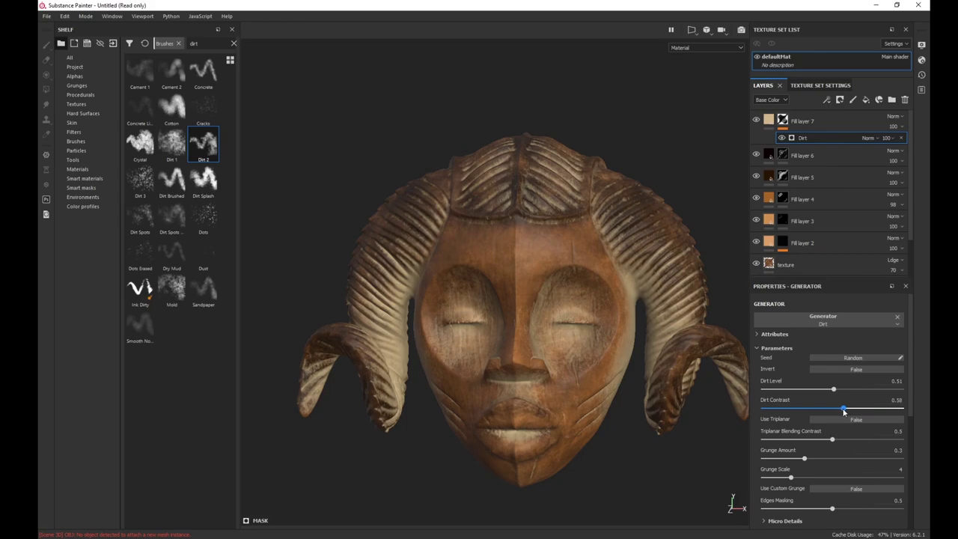
pyautogui.moveTo(846, 410); pyautogui.dragTo(849, 412)
pyautogui.scroll(2, 591, 397)
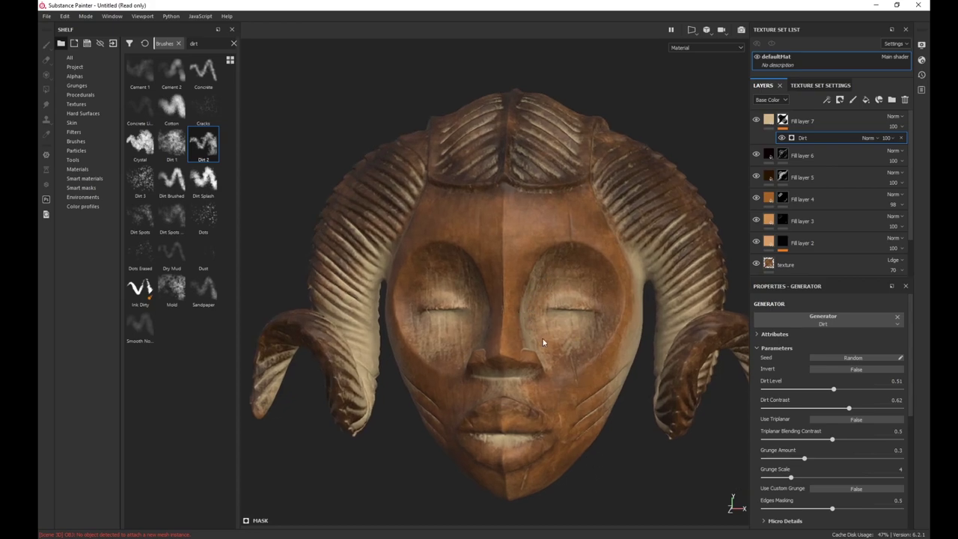
# - Increase the generator's grunge amount to 0.39, checking the breakup on the hair and horn from the side
pyautogui.scroll(-2, 614, 393)
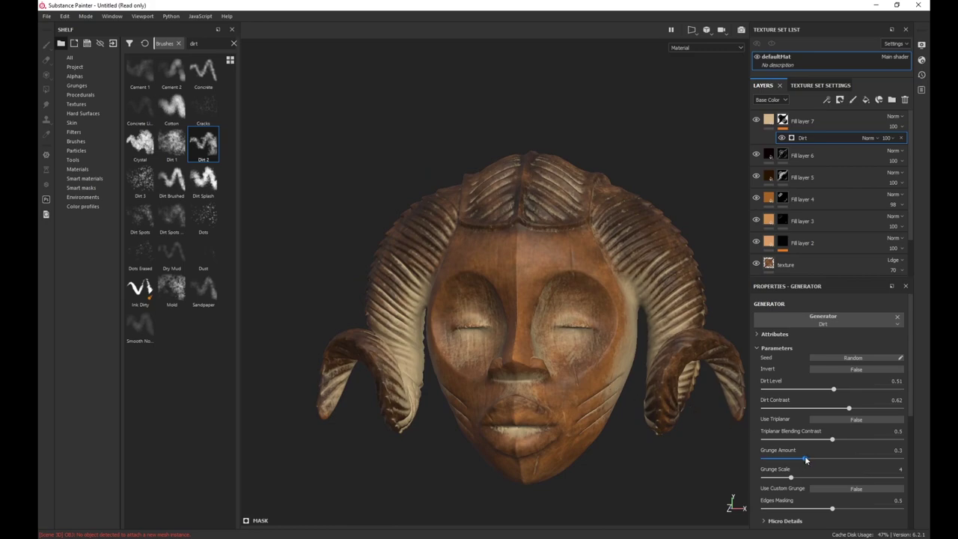
pyautogui.moveTo(806, 459); pyautogui.dragTo(808, 460)
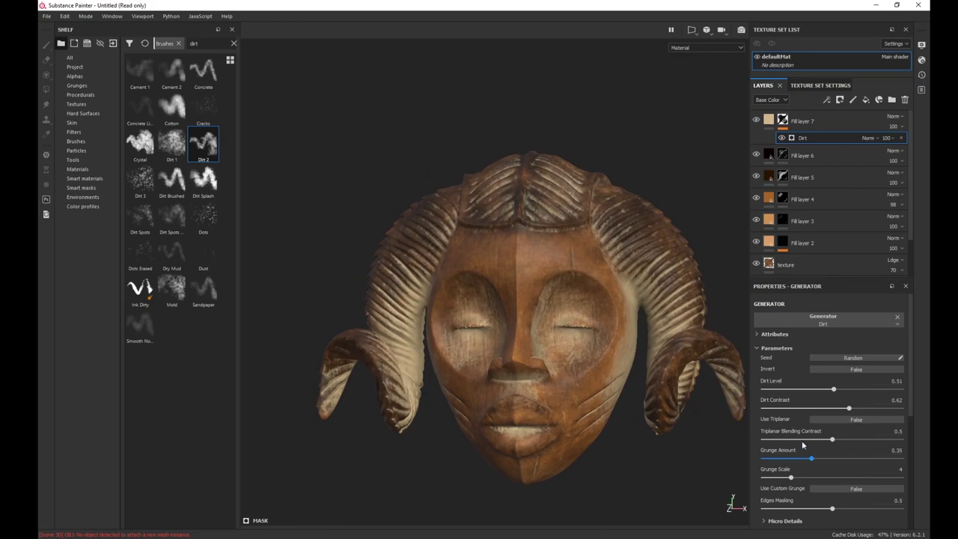
pyautogui.keyDown('alt'); pyautogui.moveTo(735, 232); pyautogui.dragTo(672, 256); pyautogui.keyUp('alt')
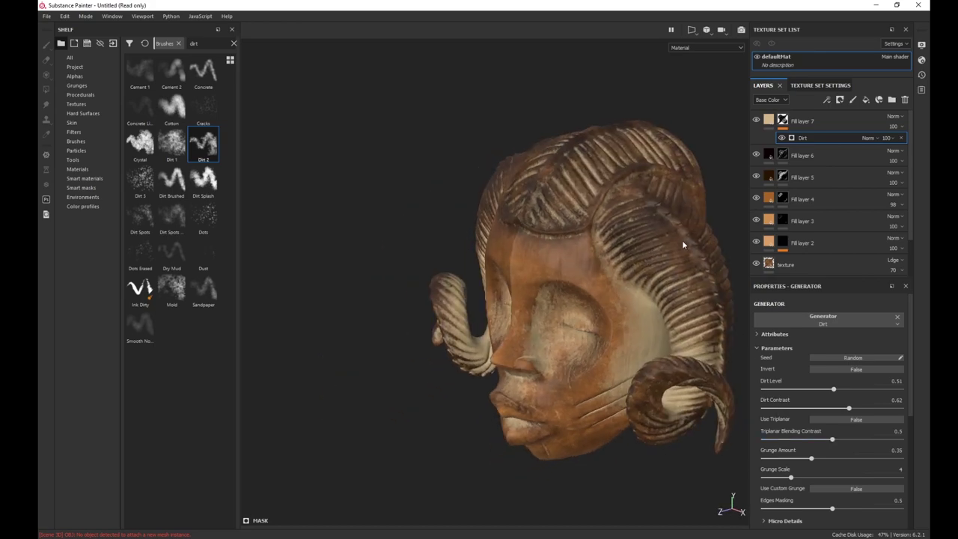
pyautogui.scroll(5, 651, 197)
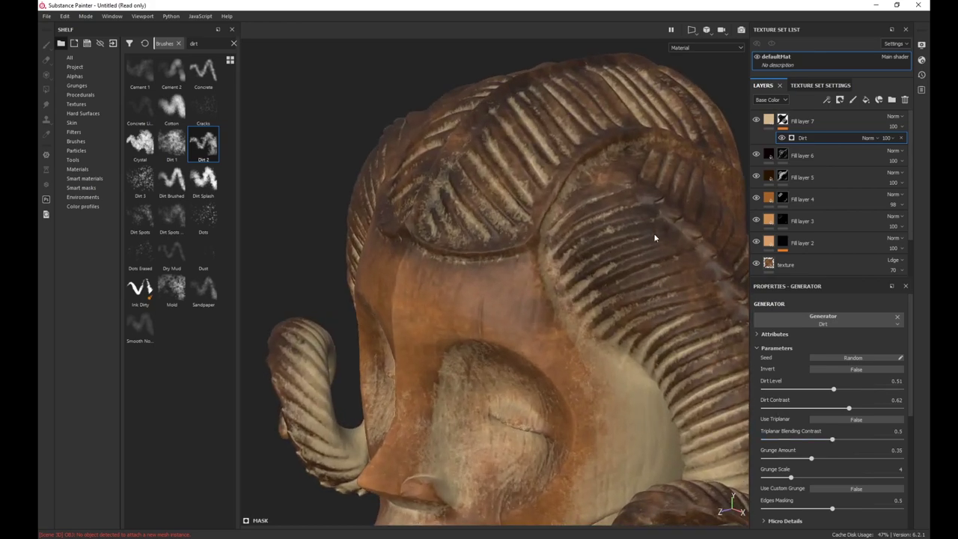
pyautogui.scroll(-4, 670, 258)
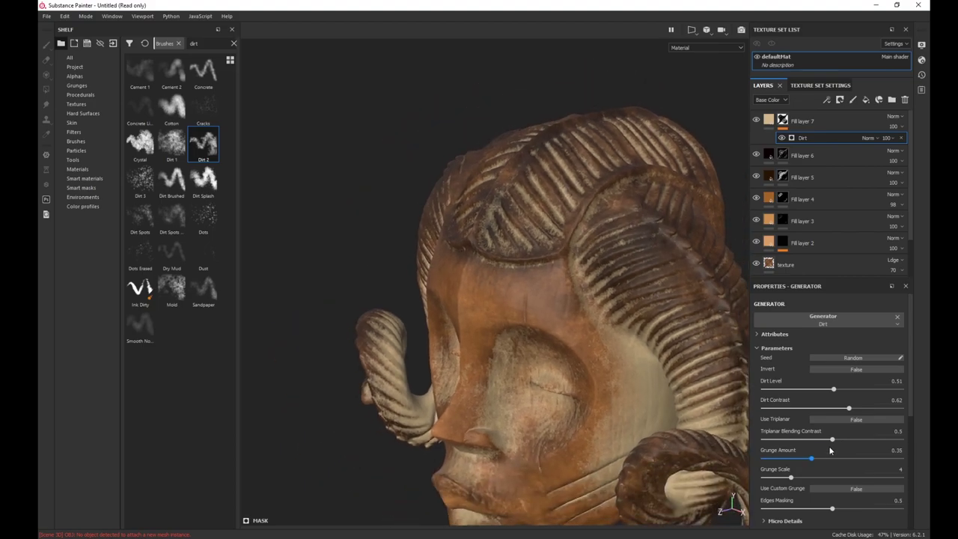
pyautogui.moveTo(814, 460); pyautogui.dragTo(816, 462)
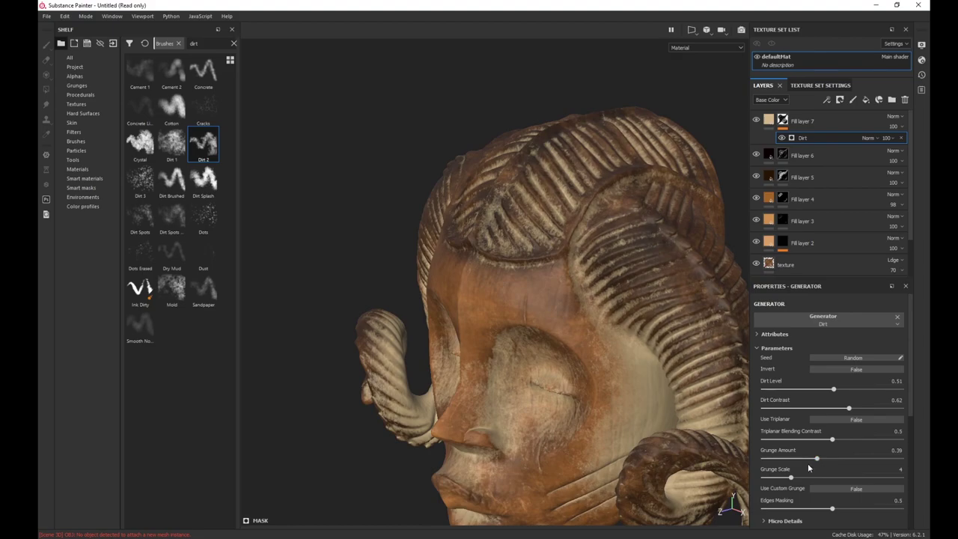
# - Set the generator's edges masking to 0.45 and check the beige dirt from several angles
pyautogui.click(835, 512)
pyautogui.moveTo(829, 513); pyautogui.dragTo(826, 514)
pyautogui.keyDown('alt'); pyautogui.moveTo(471, 307); pyautogui.dragTo(643, 302); pyautogui.keyUp('alt')
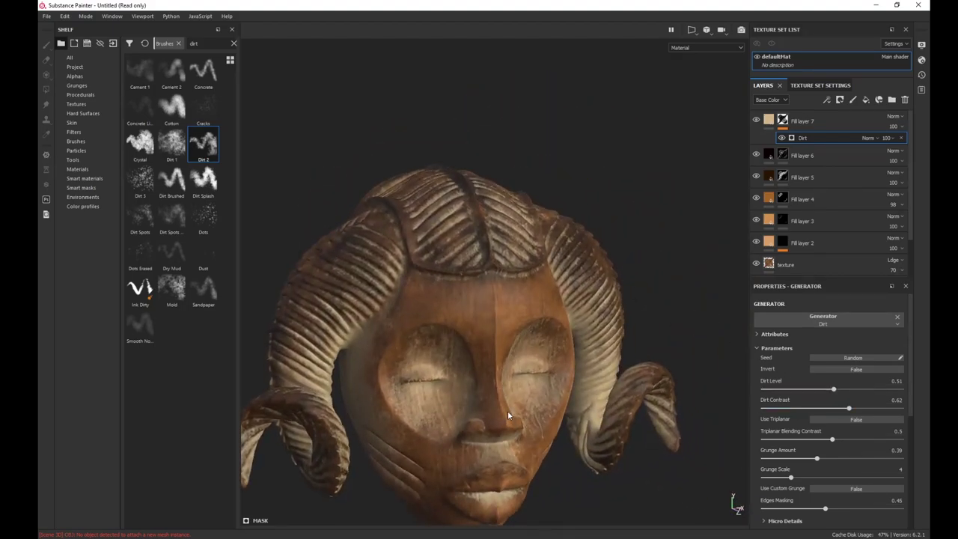
pyautogui.keyDown('alt'); pyautogui.moveTo(497, 391); pyautogui.dragTo(479, 408, button='right'); pyautogui.keyUp('alt')
pyautogui.keyDown('alt'); pyautogui.moveTo(500, 389); pyautogui.dragTo(475, 361); pyautogui.keyUp('alt')
pyautogui.keyDown('alt'); pyautogui.moveTo(475, 361); pyautogui.dragTo(595, 345, button='right'); pyautogui.keyUp('alt')
pyautogui.moveTo(595, 347)
pyautogui.keyDown('alt'); pyautogui.mouseDown()
pyautogui.moveTo(539, 385)
pyautogui.moveTo(563, 343)
pyautogui.moveTo(467, 383)
pyautogui.moveTo(558, 346)
pyautogui.mouseUp(); pyautogui.keyUp('alt')
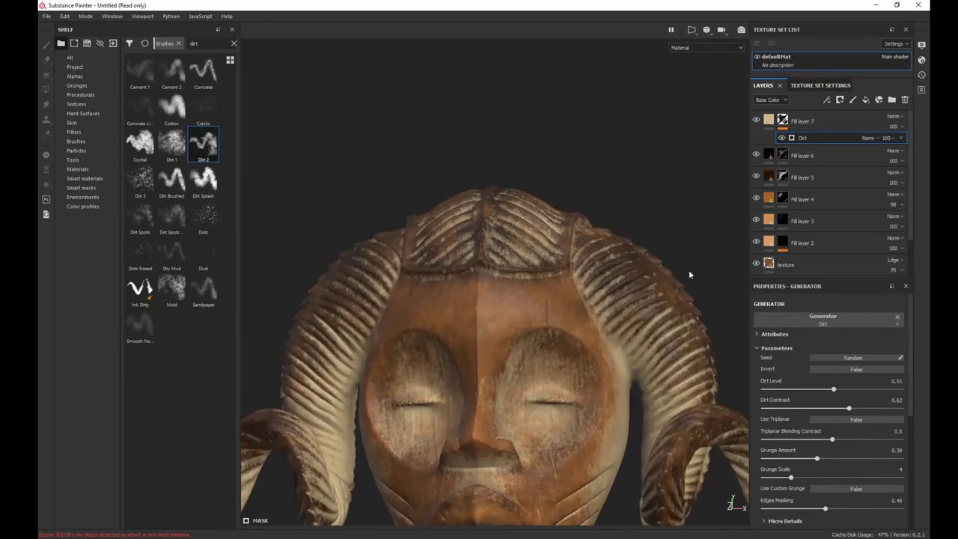
# - Add a paint effect above the Dirt generator in the Fill layer 7 mask and set the Dirt 2 brush flow to 45
pyautogui.click(827, 100)
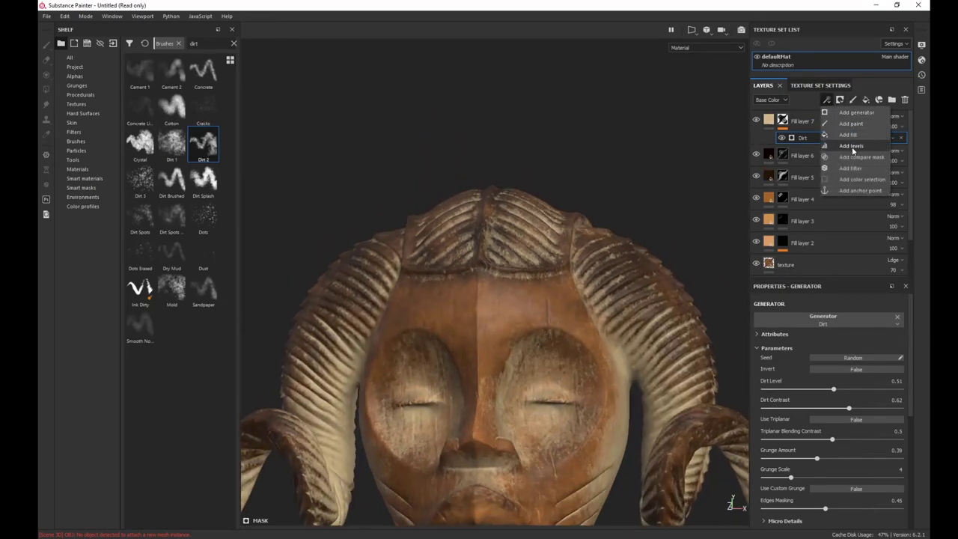
pyautogui.click(851, 124)
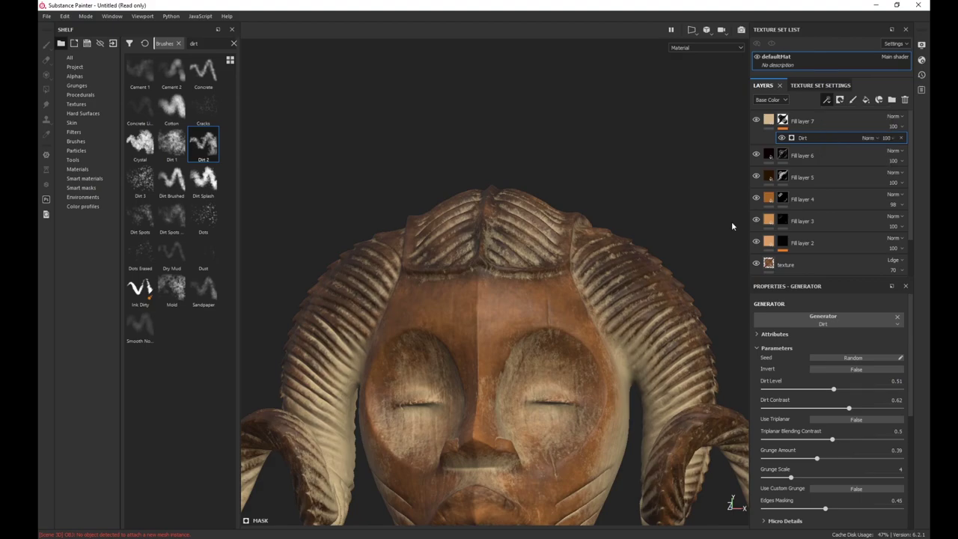
pyautogui.scroll(2, 607, 406)
pyautogui.scroll(1, 607, 406)
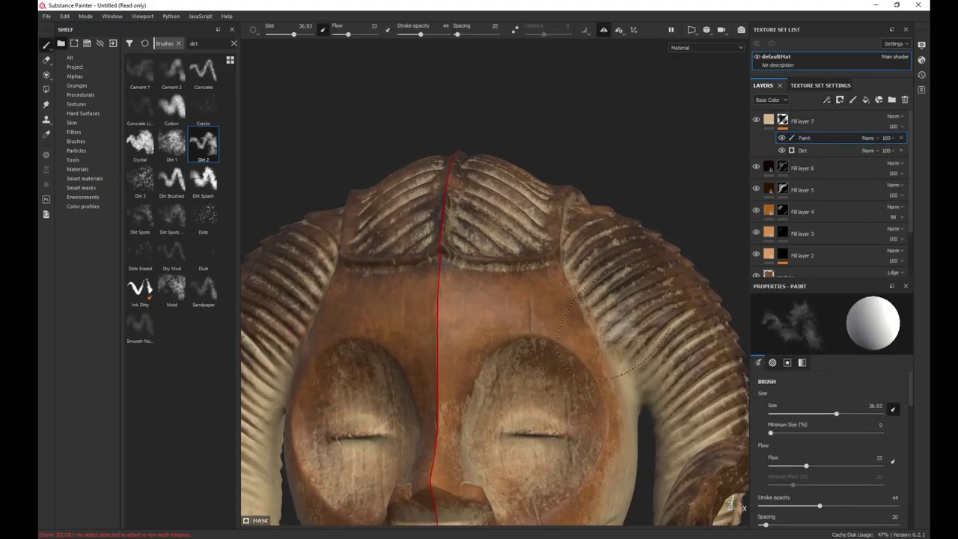
pyautogui.click(203, 146)
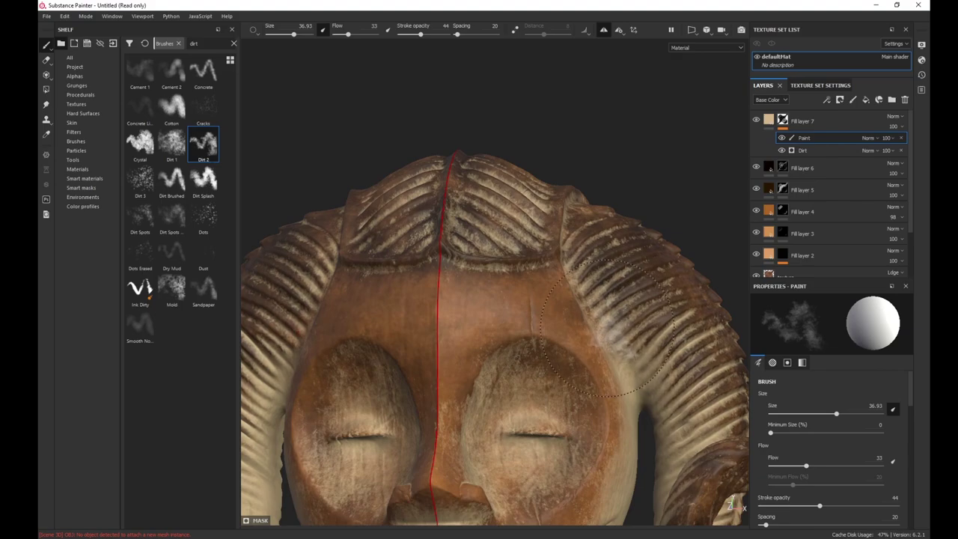
pyautogui.moveTo(348, 35); pyautogui.dragTo(354, 35)
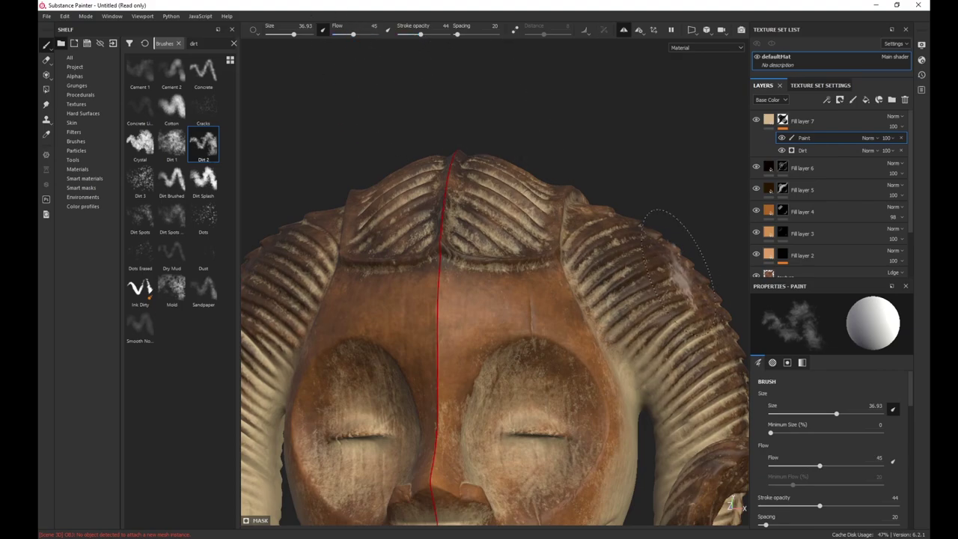
# - Paint black with symmetry on the mask to reduce the beige dirt on the side of the face beside the eye
pyautogui.scroll(-4, 591, 187)
pyautogui.keyDown('alt'); pyautogui.moveTo(576, 187); pyautogui.dragTo(576, 297); pyautogui.keyUp('alt')
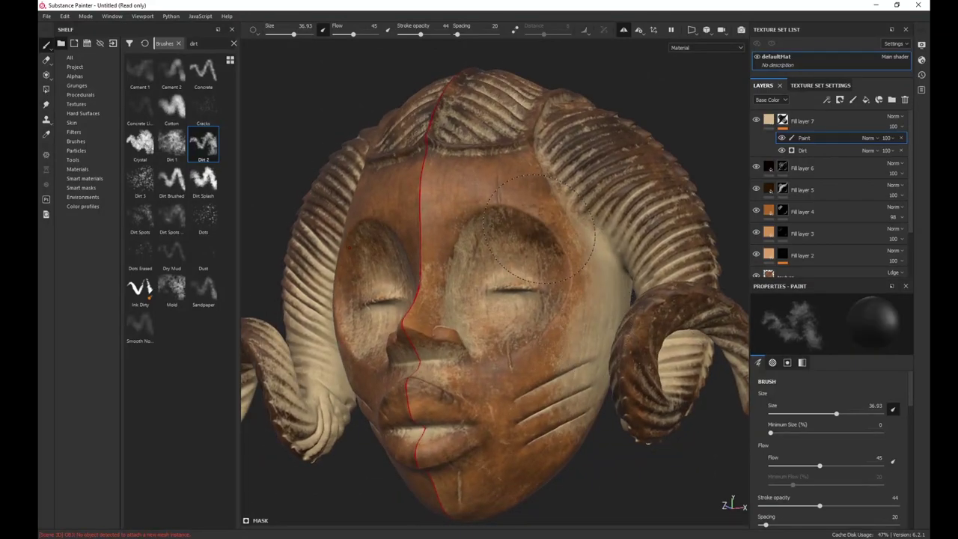
pyautogui.scroll(2, 557, 329)
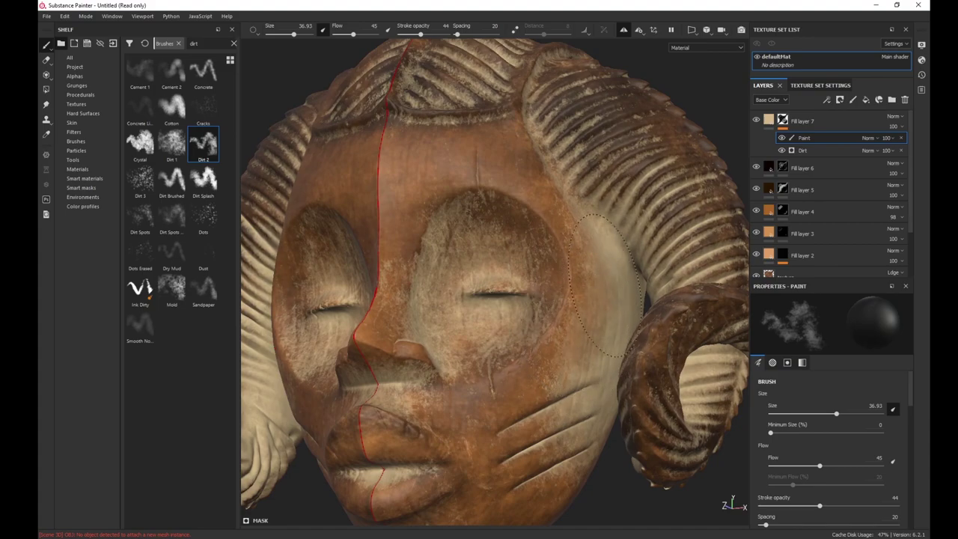
pyautogui.moveTo(588, 347); pyautogui.dragTo(594, 337)
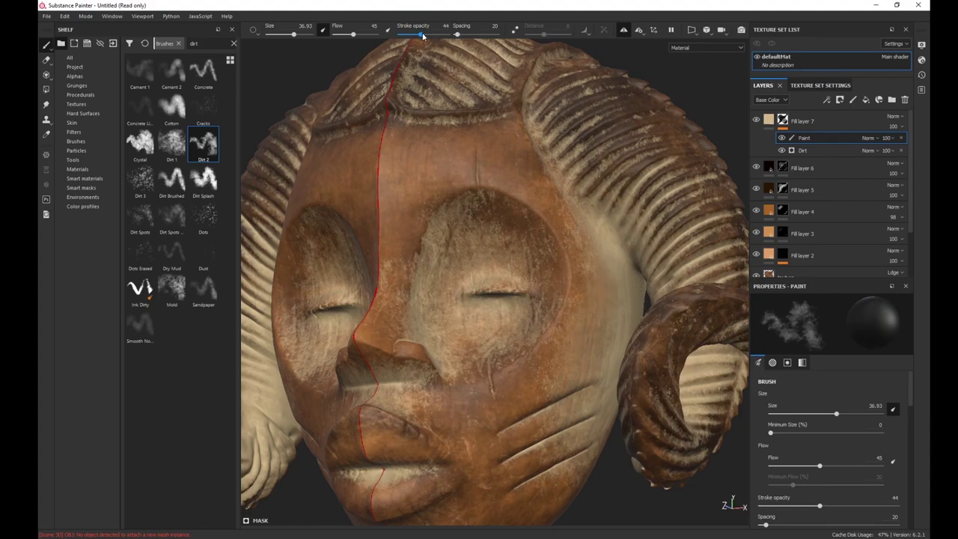
# - Raise the brush's stroke opacity to 60 and flow to 56, and paint away more beige between the temple and the horn
pyautogui.moveTo(421, 34); pyautogui.dragTo(430, 34)
pyautogui.moveTo(353, 34); pyautogui.dragTo(357, 34)
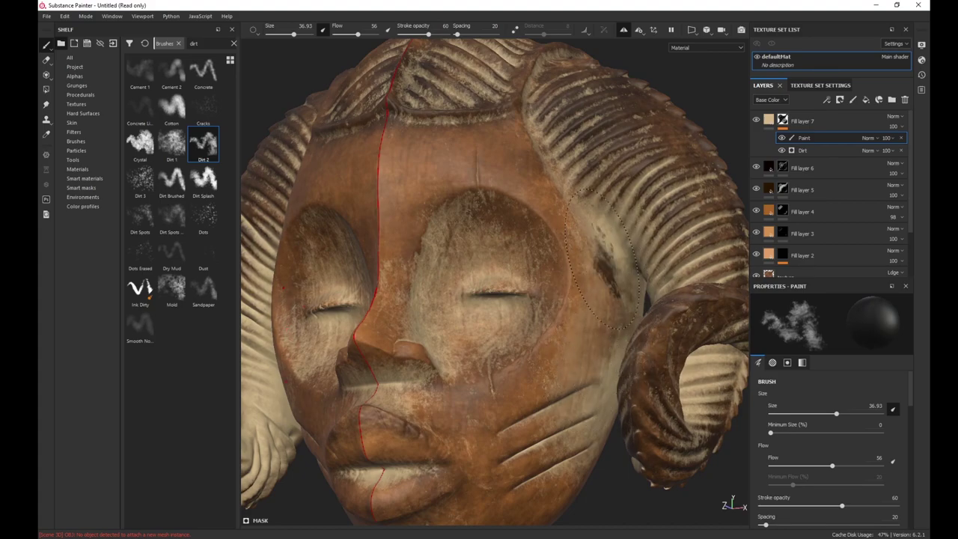
pyautogui.moveTo(623, 277)
pyautogui.mouseDown()
pyautogui.moveTo(603, 331)
pyautogui.moveTo(576, 281)
pyautogui.moveTo(591, 296)
pyautogui.mouseUp()
pyautogui.scroll(-3, 603, 331)
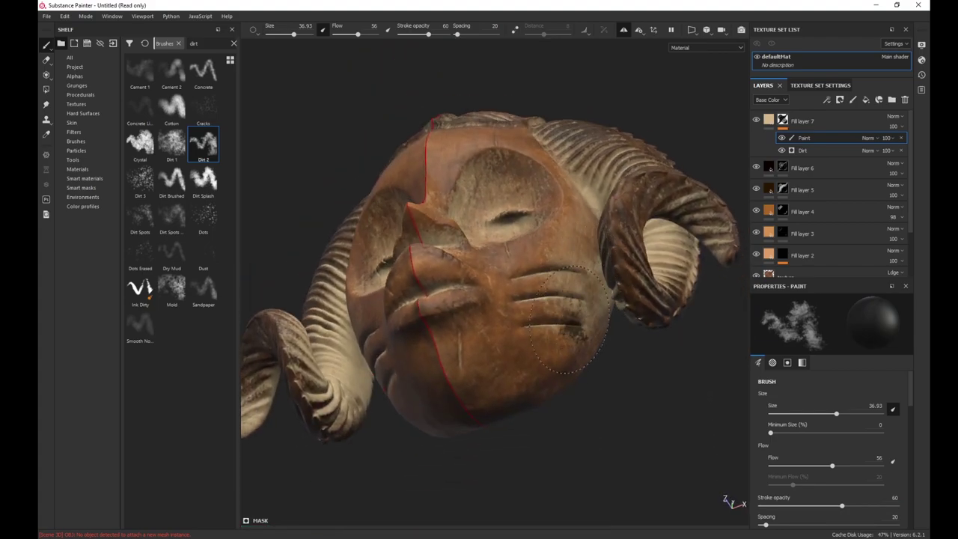
# - Paint away beige dirt on the cheek, jaw and temple beside the horn, working from several angles
pyautogui.keyDown('alt'); pyautogui.moveTo(591, 326); pyautogui.dragTo(640, 297); pyautogui.keyUp('alt')
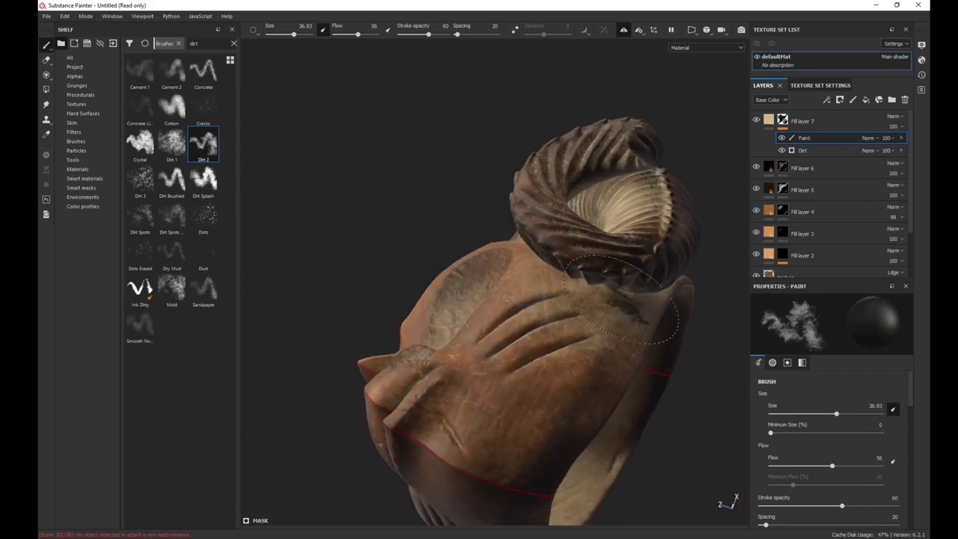
pyautogui.moveTo(594, 340)
pyautogui.keyDown('alt'); pyautogui.mouseDown()
pyautogui.moveTo(609, 417)
pyautogui.moveTo(587, 384)
pyautogui.mouseUp(); pyautogui.keyUp('alt')
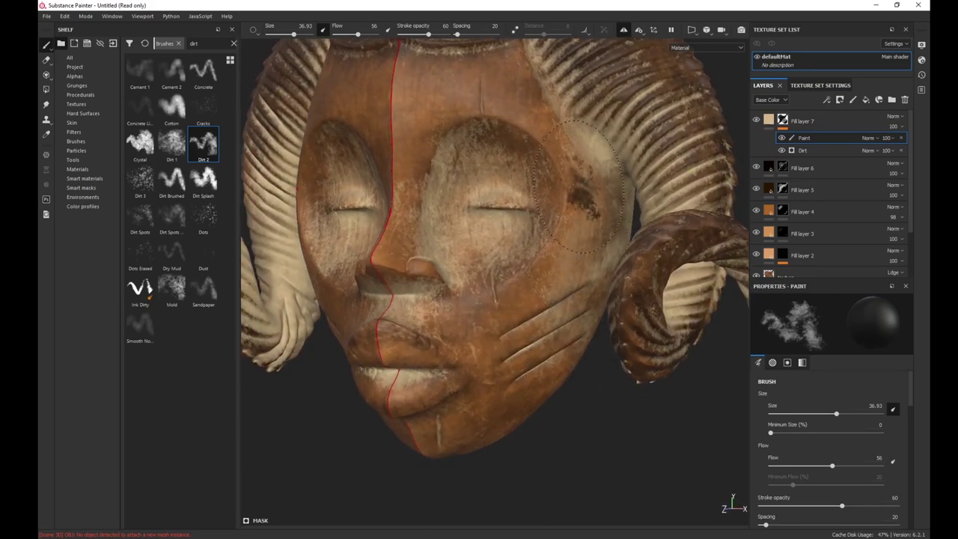
pyautogui.keyDown('alt'); pyautogui.moveTo(606, 251); pyautogui.dragTo(579, 318); pyautogui.keyUp('alt')
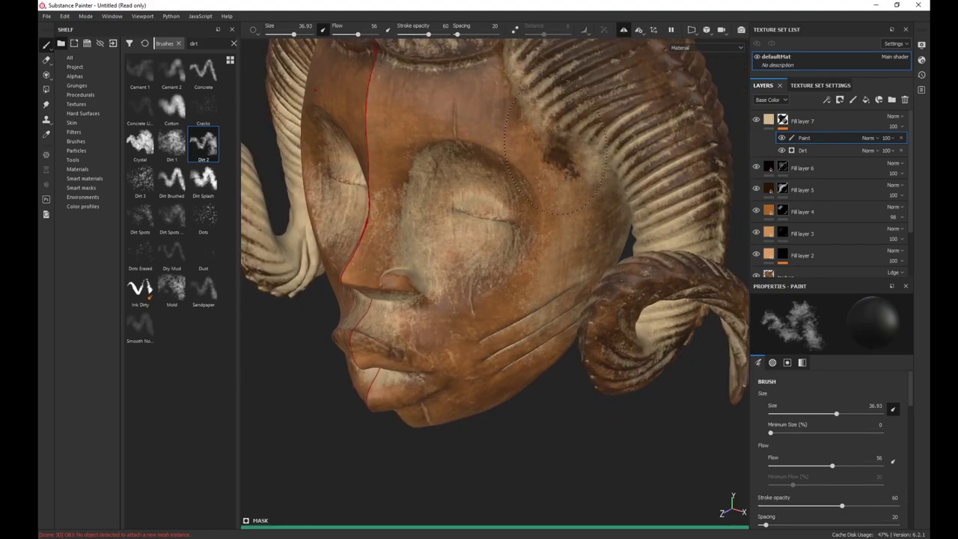
pyautogui.scroll(-3, 554, 156)
pyautogui.keyDown('alt'); pyautogui.moveTo(550, 154); pyautogui.dragTo(544, 116); pyautogui.keyUp('alt')
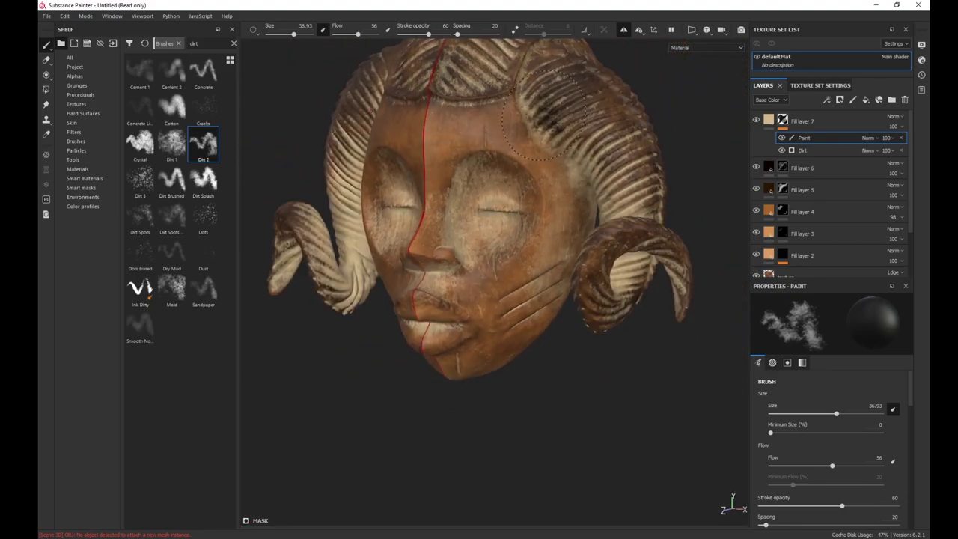
pyautogui.keyDown('alt'); pyautogui.moveTo(402, 134); pyautogui.dragTo(462, 221); pyautogui.keyUp('alt')
pyautogui.scroll(3, 462, 221)
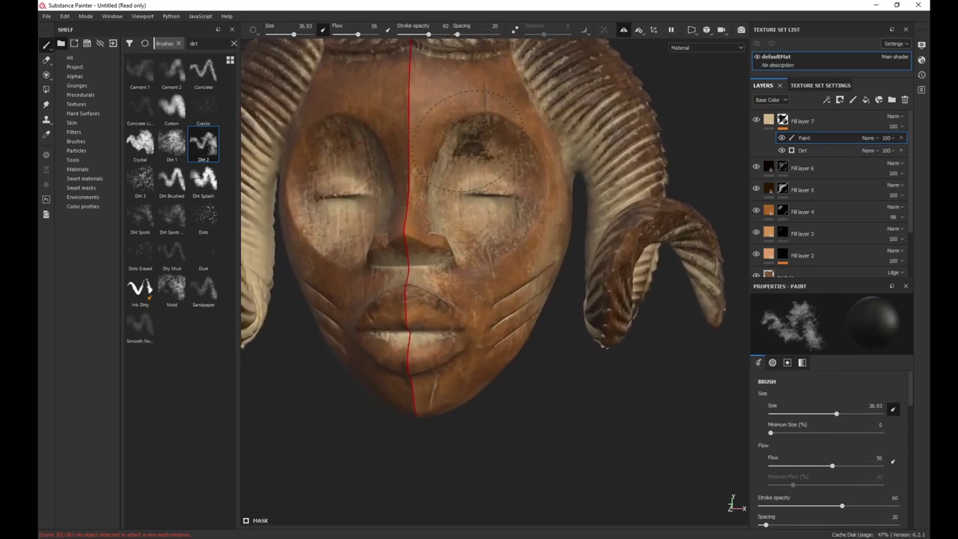
# - Paint black with symmetry over the eye sockets to reduce their beige dirt, undoing unwanted strokes
pyautogui.moveTo(467, 140); pyautogui.dragTo(481, 123)
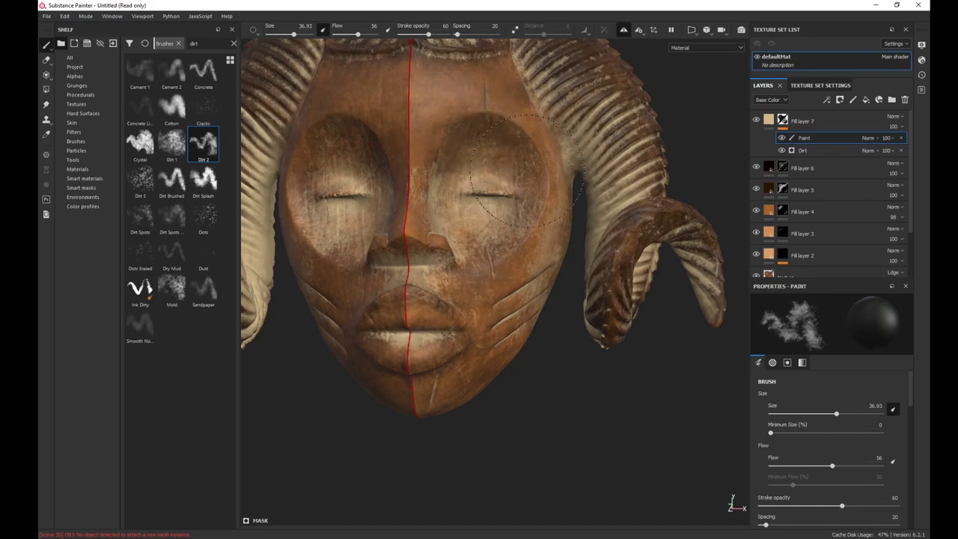
pyautogui.click(436, 167)
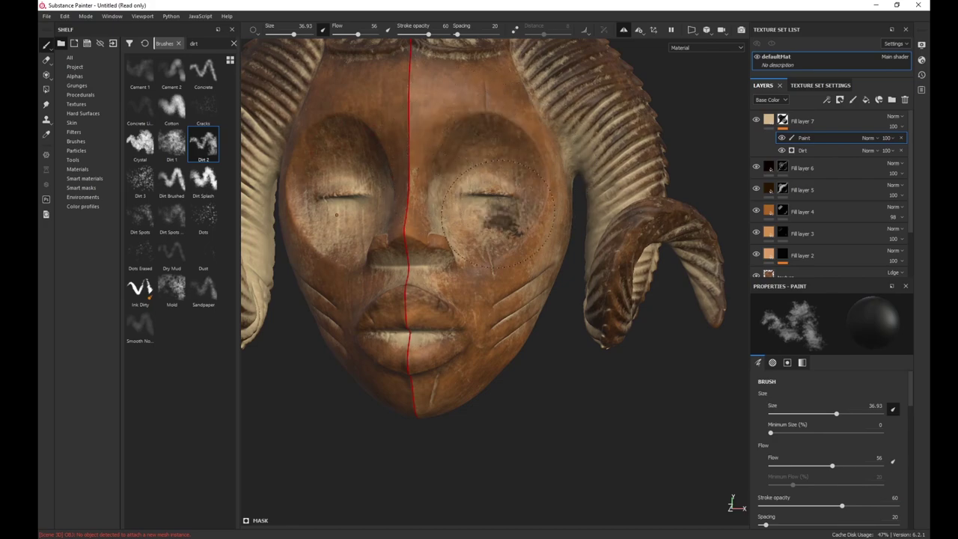
pyautogui.hotkey('ctrl', 'z')
pyautogui.click(500, 122)
pyautogui.hotkey('ctrl', 'z')
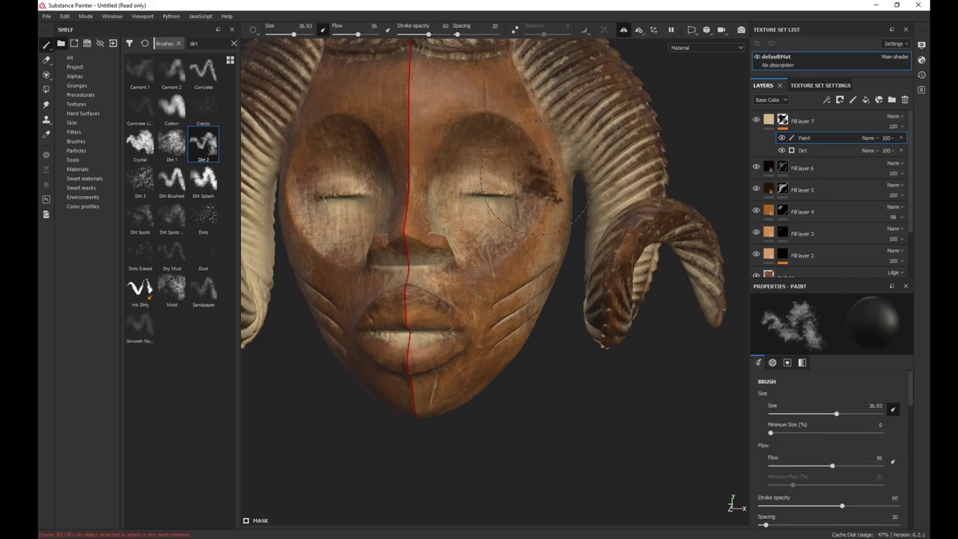
pyautogui.click(436, 208)
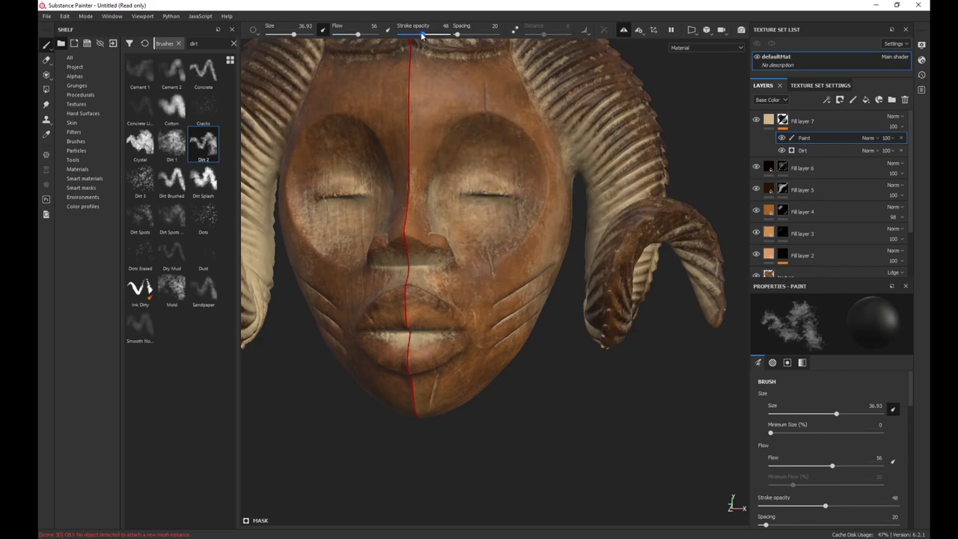
# - Lower the brush's stroke opacity to 43 and soften the beige dirt around the eyes, nose and mouth
pyautogui.moveTo(428, 35); pyautogui.dragTo(419, 35)
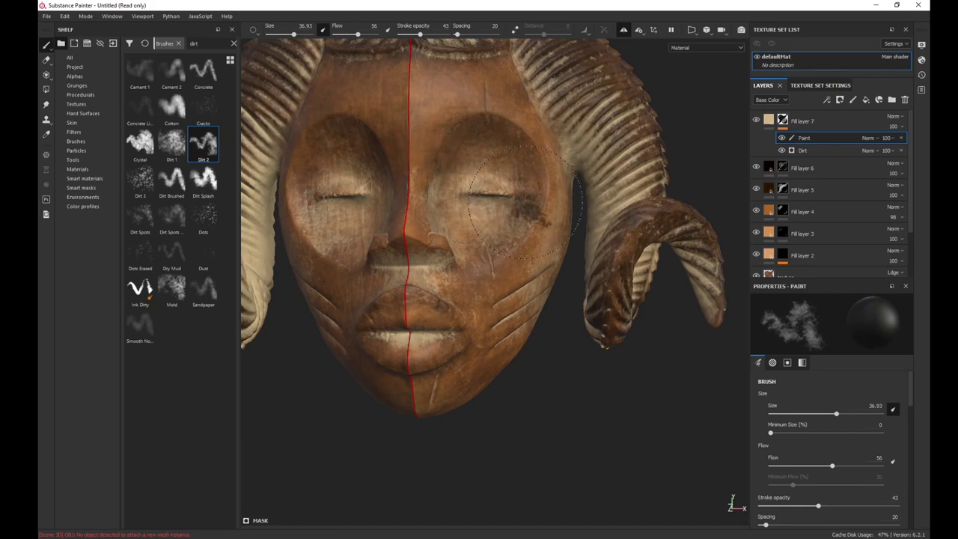
pyautogui.keyDown('alt'); pyautogui.moveTo(517, 270); pyautogui.dragTo(449, 290); pyautogui.keyUp('alt')
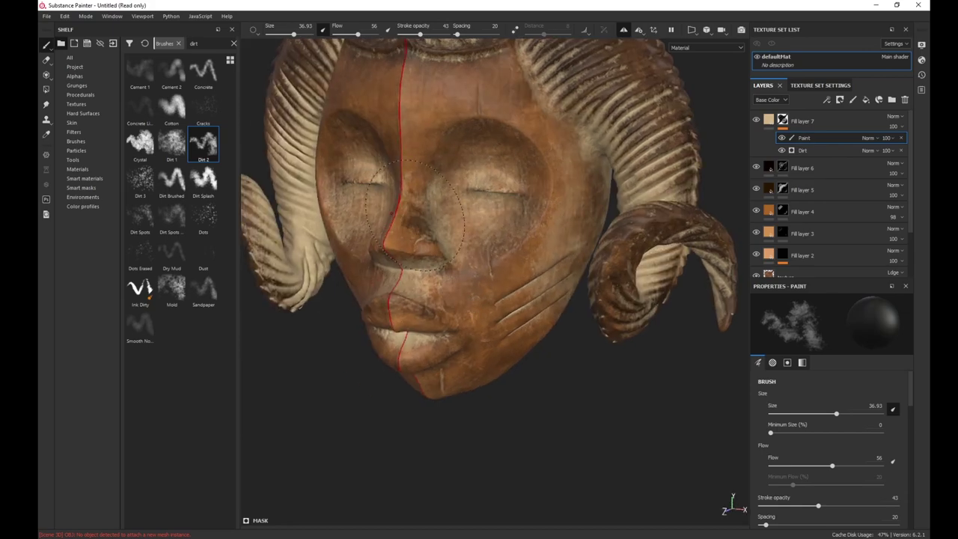
pyautogui.keyDown('alt'); pyautogui.moveTo(449, 202); pyautogui.dragTo(440, 254); pyautogui.keyUp('alt')
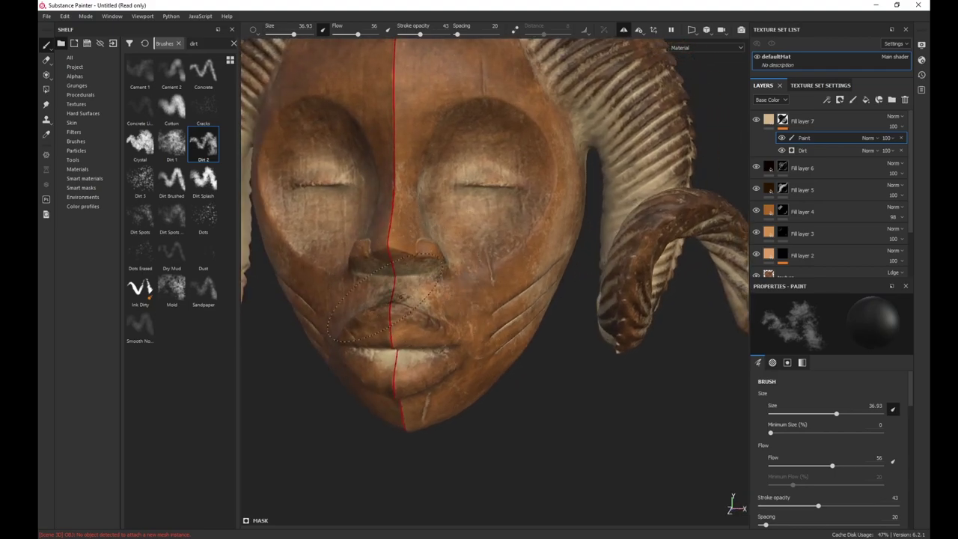
pyautogui.keyDown('alt'); pyautogui.moveTo(546, 329); pyautogui.dragTo(527, 329); pyautogui.keyUp('alt')
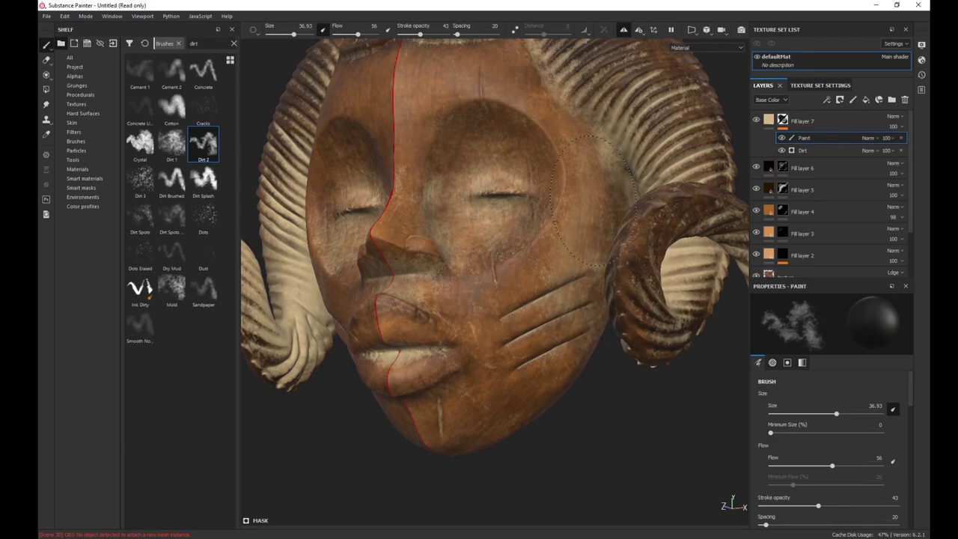
# - Raise the stroke opacity to 67 and flow to 70, and paint away beige on the horn's inner side beside the face
pyautogui.keyDown('alt'); pyautogui.moveTo(591, 308); pyautogui.dragTo(577, 262, button='right'); pyautogui.keyUp('alt')
pyautogui.keyDown('alt'); pyautogui.moveTo(578, 262); pyautogui.dragTo(625, 250); pyautogui.keyUp('alt')
pyautogui.keyDown('alt'); pyautogui.moveTo(625, 250); pyautogui.dragTo(619, 194, button='right'); pyautogui.keyUp('alt')
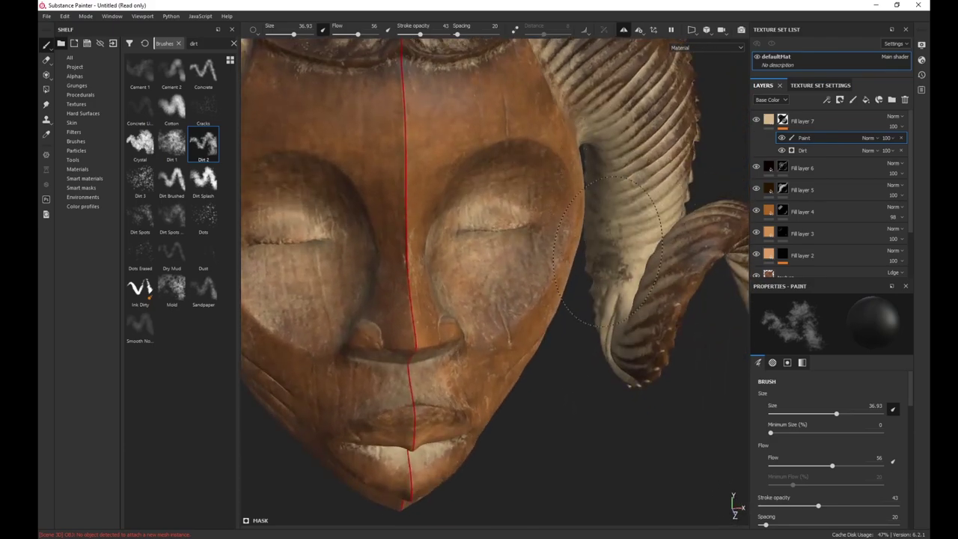
pyautogui.moveTo(419, 35); pyautogui.dragTo(432, 36)
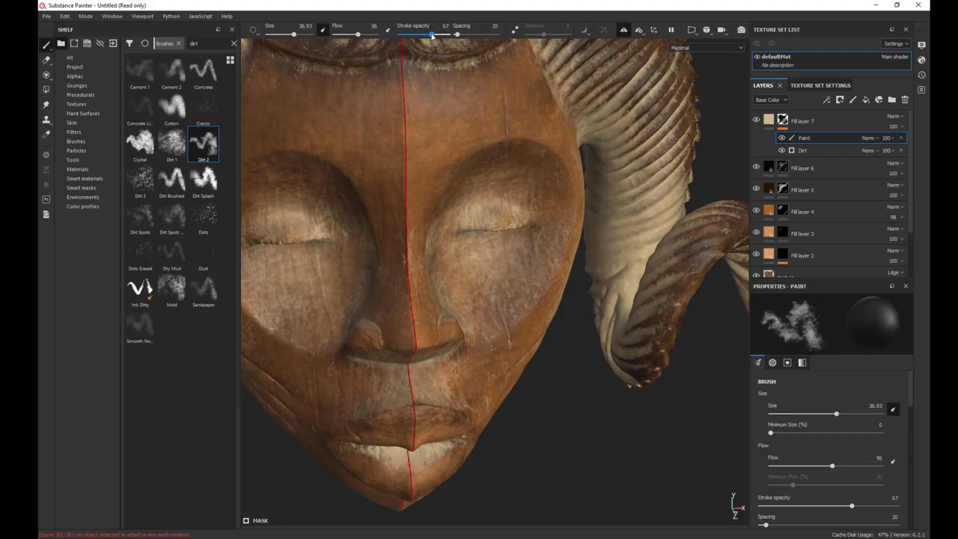
pyautogui.moveTo(359, 36); pyautogui.dragTo(365, 36)
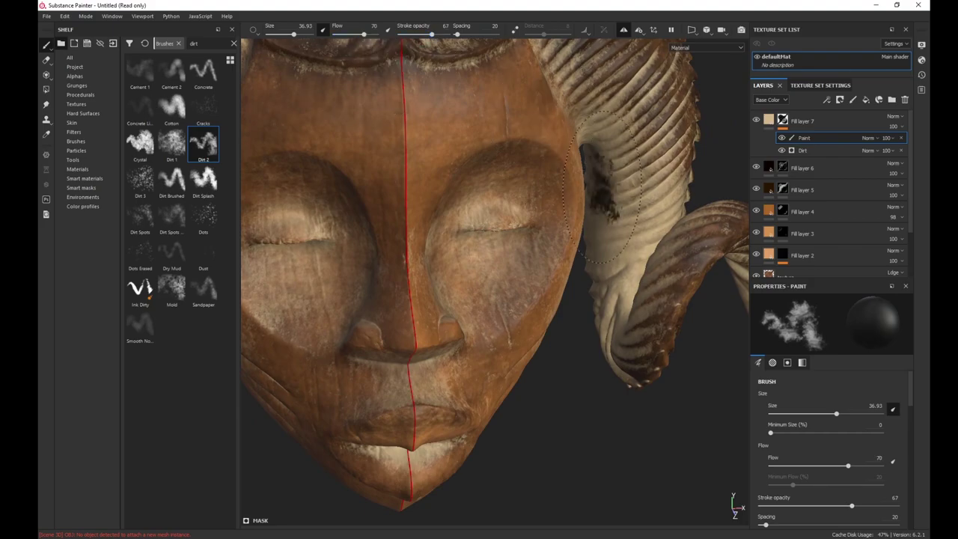
pyautogui.moveTo(573, 333)
pyautogui.keyDown('alt'); pyautogui.mouseDown()
pyautogui.moveTo(587, 258)
pyautogui.moveTo(605, 245)
pyautogui.mouseUp(); pyautogui.keyUp('alt')
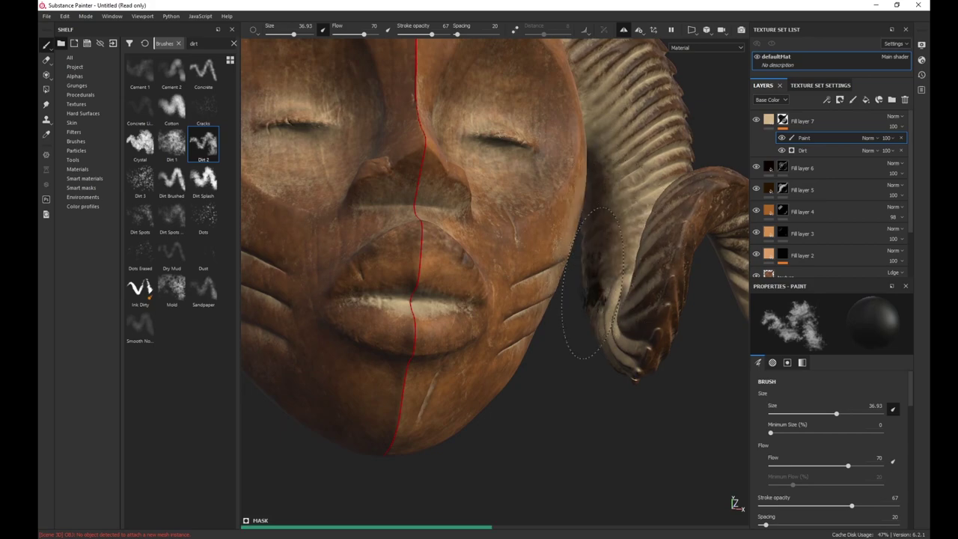
pyautogui.moveTo(585, 146)
pyautogui.keyDown('alt'); pyautogui.mouseDown()
pyautogui.moveTo(573, 385)
pyautogui.moveTo(590, 364)
pyautogui.moveTo(868, 283)
pyautogui.moveTo(546, 235)
pyautogui.moveTo(524, 299)
pyautogui.moveTo(541, 306)
pyautogui.moveTo(552, 164)
pyautogui.moveTo(567, 125)
pyautogui.mouseUp(); pyautogui.keyUp('alt')
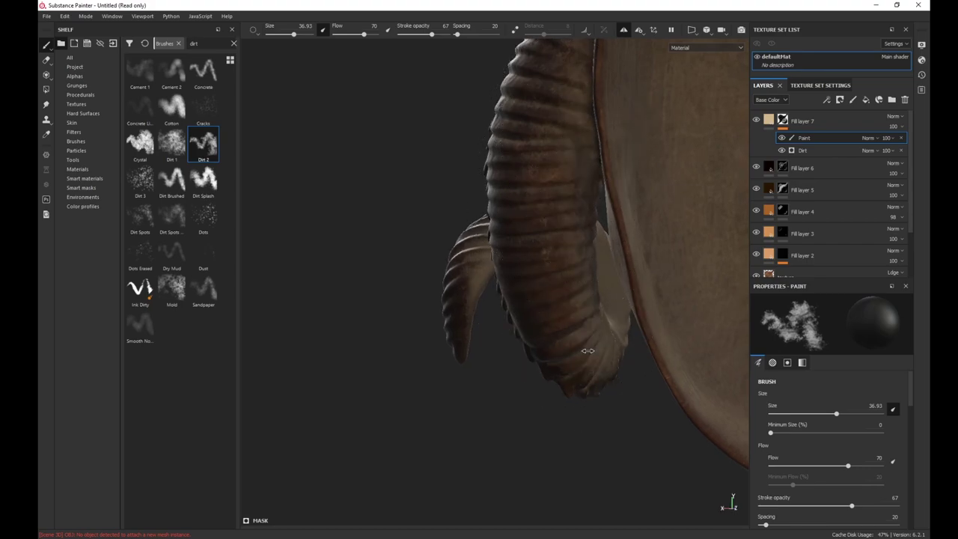
# - Adjust the lighting and paint down the beige dirt on the back of the horn toward its curled tip
pyautogui.keyDown('shift'); pyautogui.moveTo(579, 357); pyautogui.dragTo(618, 346, button='right'); pyautogui.keyUp('shift')
pyautogui.moveTo(572, 224); pyautogui.dragTo(568, 209)
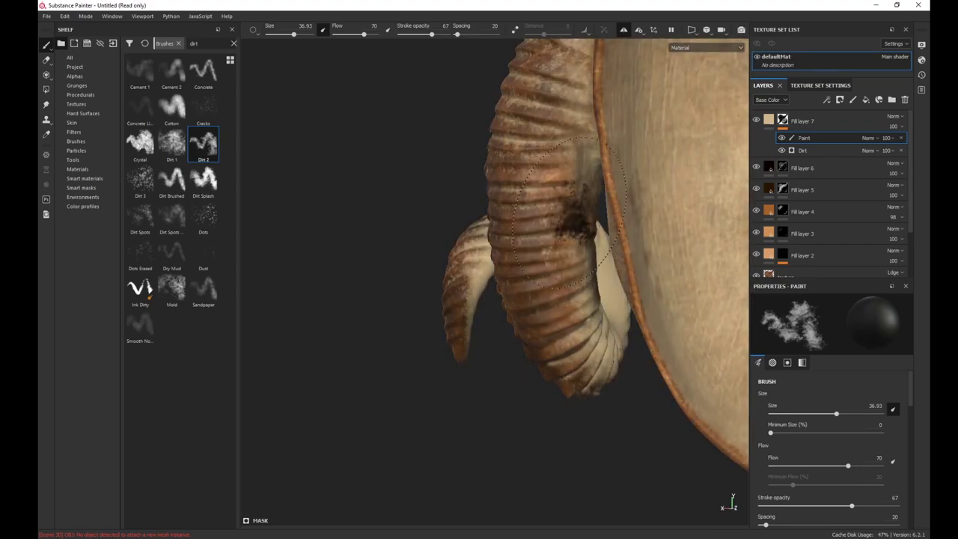
pyautogui.moveTo(586, 358); pyautogui.dragTo(590, 354)
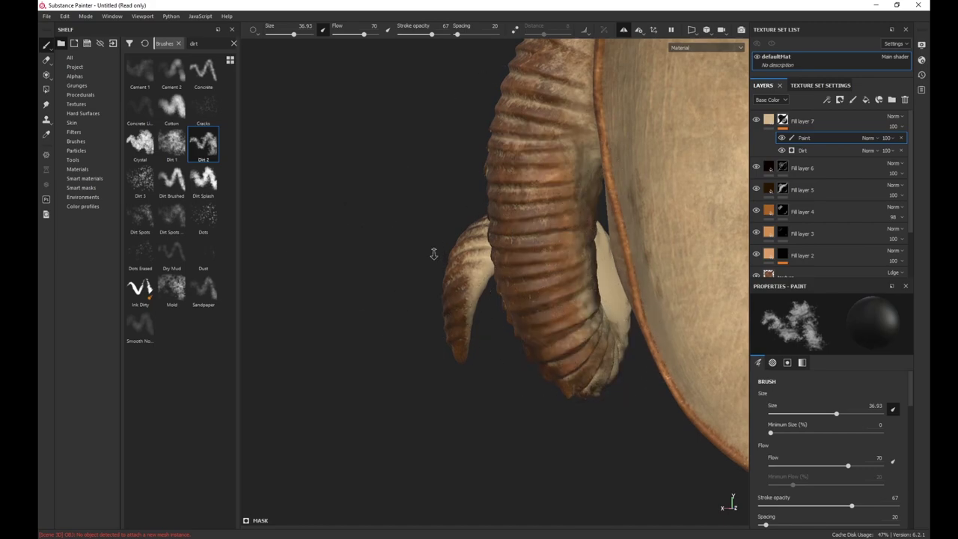
pyautogui.moveTo(432, 252)
pyautogui.keyDown('alt'); pyautogui.mouseDown()
pyautogui.moveTo(461, 277)
pyautogui.moveTo(511, 353)
pyautogui.moveTo(368, 158)
pyautogui.mouseUp(); pyautogui.keyUp('alt')
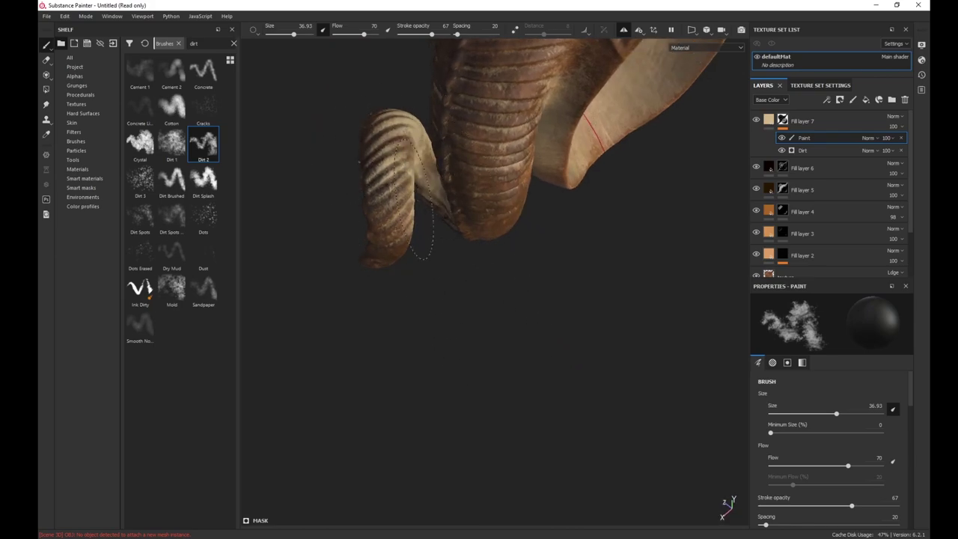
pyautogui.moveTo(379, 176)
pyautogui.keyDown('alt'); pyautogui.mouseDown()
pyautogui.moveTo(429, 327)
pyautogui.moveTo(587, 307)
pyautogui.mouseUp(); pyautogui.keyUp('alt')
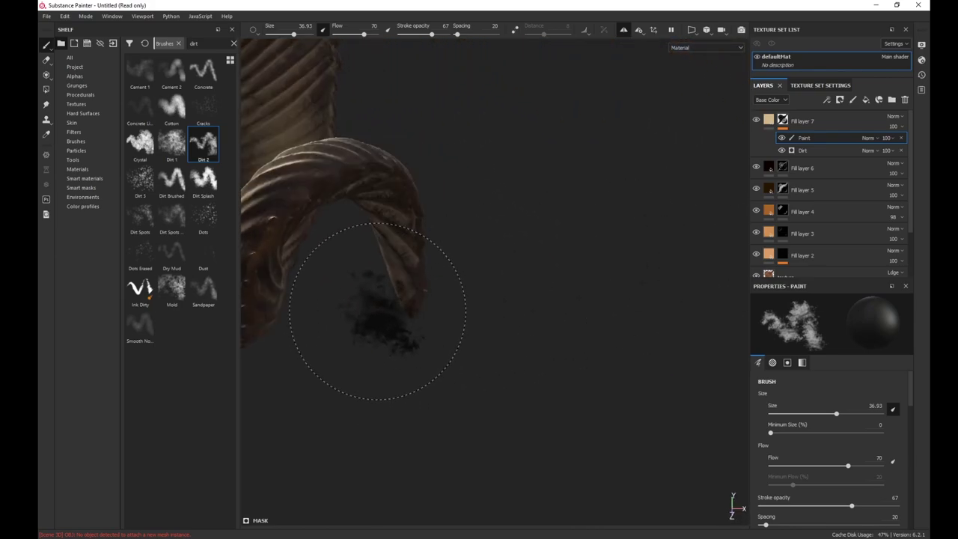
# - Rotate the lighting to expose the horn's lower curl and reduce the beige dirt there
pyautogui.keyDown('alt'); pyautogui.moveTo(377, 310); pyautogui.dragTo(526, 374, button='middle'); pyautogui.keyUp('alt')
pyautogui.keyDown('alt'); pyautogui.moveTo(526, 374); pyautogui.dragTo(607, 347); pyautogui.keyUp('alt')
pyautogui.keyDown('shift'); pyautogui.moveTo(586, 381); pyautogui.dragTo(559, 384, button='right'); pyautogui.keyUp('shift')
pyautogui.keyDown('alt'); pyautogui.moveTo(558, 383); pyautogui.dragTo(515, 386); pyautogui.keyUp('alt')
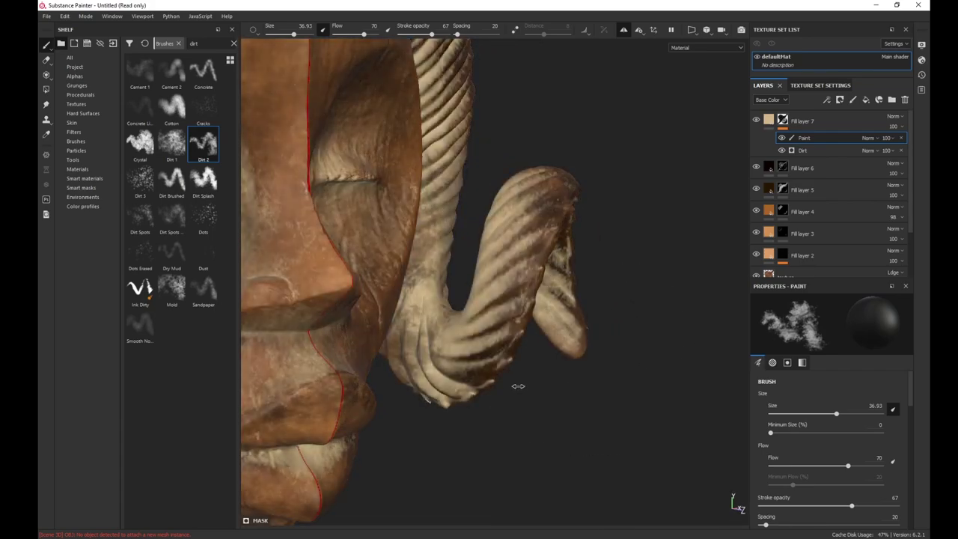
pyautogui.moveTo(490, 322)
pyautogui.keyDown('alt'); pyautogui.mouseDown()
pyautogui.moveTo(516, 391)
pyautogui.moveTo(506, 407)
pyautogui.moveTo(489, 373)
pyautogui.mouseUp(); pyautogui.keyUp('alt')
pyautogui.keyDown('shift'); pyautogui.moveTo(488, 373); pyautogui.dragTo(534, 358, button='right'); pyautogui.keyUp('shift')
pyautogui.keyDown('shift'); pyautogui.moveTo(465, 357); pyautogui.dragTo(482, 367, button='right'); pyautogui.keyUp('shift')
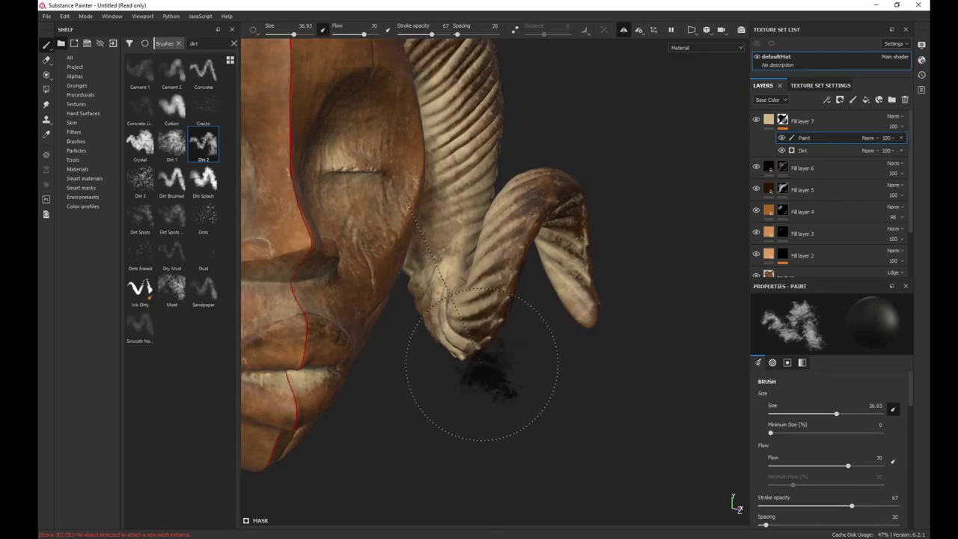
pyautogui.keyDown('alt'); pyautogui.moveTo(524, 363); pyautogui.dragTo(532, 365); pyautogui.keyUp('alt')
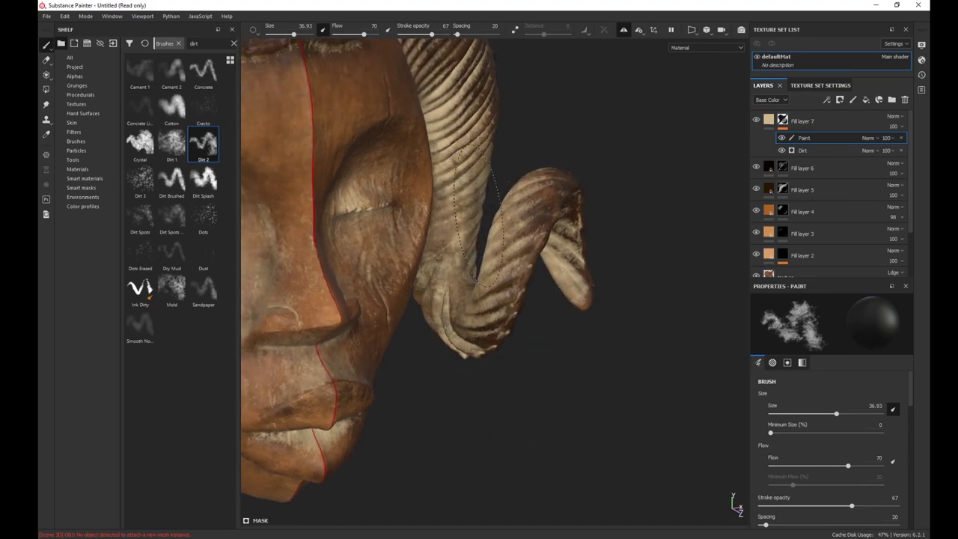
# - Reduce the beige on the horn's front ribs and upper curl, undoing an unwanted stroke
pyautogui.keyDown('alt'); pyautogui.moveTo(464, 230); pyautogui.dragTo(433, 203); pyautogui.keyUp('alt')
pyautogui.scroll(3, 469, 142)
pyautogui.moveTo(483, 178)
pyautogui.mouseDown()
pyautogui.moveTo(471, 159)
pyautogui.moveTo(489, 137)
pyautogui.moveTo(459, 154)
pyautogui.moveTo(480, 125)
pyautogui.moveTo(466, 152)
pyautogui.mouseUp()
pyautogui.scroll(1, 470, 152)
pyautogui.hotkey('ctrl', 'z')
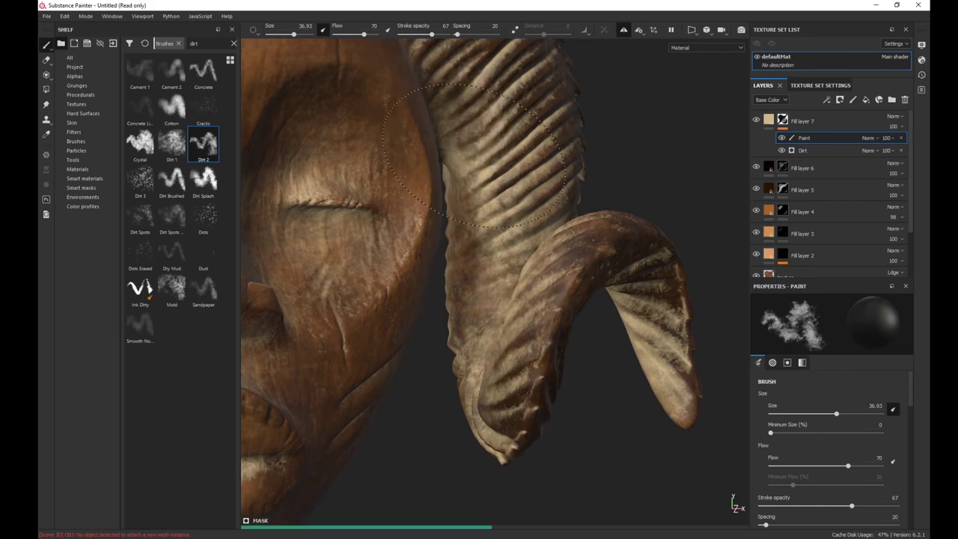
pyautogui.keyDown('alt'); pyautogui.moveTo(492, 320); pyautogui.dragTo(513, 193, button='right'); pyautogui.keyUp('alt')
pyautogui.moveTo(515, 191)
pyautogui.keyDown('alt'); pyautogui.mouseDown()
pyautogui.moveTo(488, 186)
pyautogui.moveTo(522, 184)
pyautogui.mouseUp(); pyautogui.keyUp('alt')
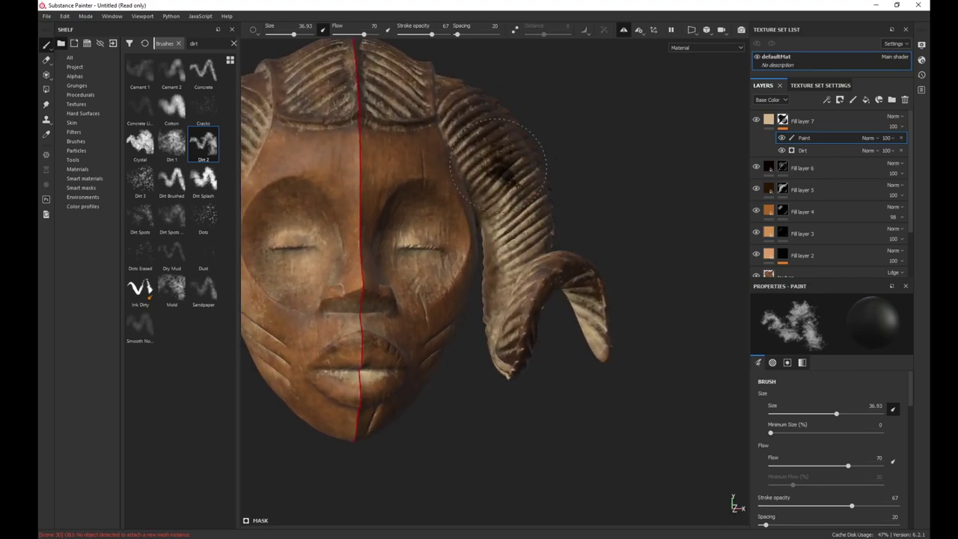
pyautogui.moveTo(503, 374)
pyautogui.keyDown('alt'); pyautogui.mouseDown()
pyautogui.moveTo(517, 427)
pyautogui.moveTo(543, 367)
pyautogui.moveTo(560, 389)
pyautogui.moveTo(484, 384)
pyautogui.moveTo(524, 384)
pyautogui.moveTo(507, 407)
pyautogui.moveTo(545, 427)
pyautogui.moveTo(594, 344)
pyautogui.moveTo(618, 380)
pyautogui.moveTo(600, 384)
pyautogui.moveTo(604, 354)
pyautogui.moveTo(634, 349)
pyautogui.moveTo(614, 321)
pyautogui.moveTo(627, 396)
pyautogui.moveTo(598, 423)
pyautogui.mouseUp(); pyautogui.keyUp('alt')
pyautogui.moveTo(599, 422)
pyautogui.keyDown('alt'); pyautogui.mouseDown()
pyautogui.moveTo(551, 366)
pyautogui.moveTo(558, 386)
pyautogui.mouseUp(); pyautogui.keyUp('alt')
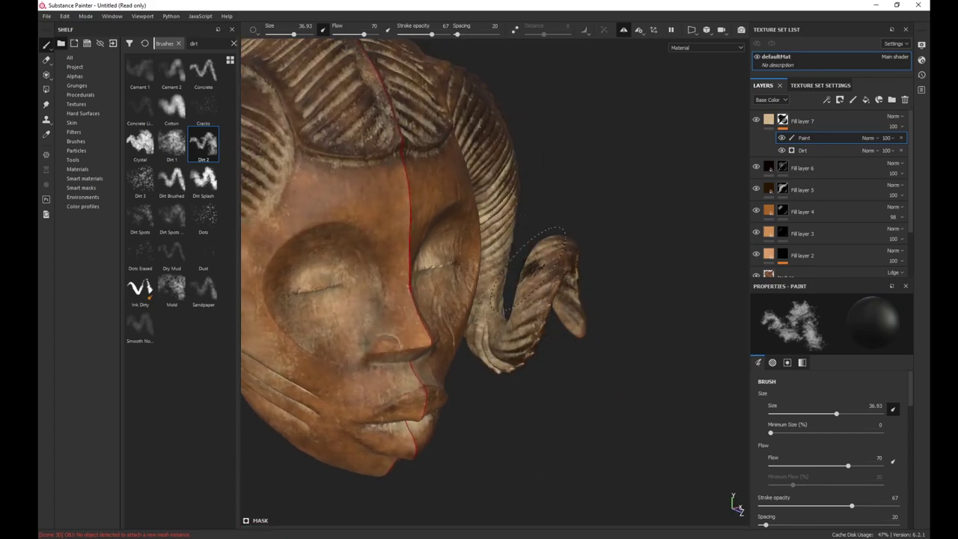
# - Shrink the brush to 12.1, switch its mask value to white and undo the test stroke on the horn's ribs
pyautogui.scroll(-4, 526, 389)
pyautogui.keyDown('alt'); pyautogui.moveTo(528, 404); pyautogui.dragTo(497, 380); pyautogui.keyUp('alt')
pyautogui.moveTo(296, 344)
pyautogui.keyDown('alt'); pyautogui.mouseDown()
pyautogui.moveTo(504, 387)
pyautogui.moveTo(561, 345)
pyautogui.moveTo(509, 350)
pyautogui.mouseUp(); pyautogui.keyUp('alt')
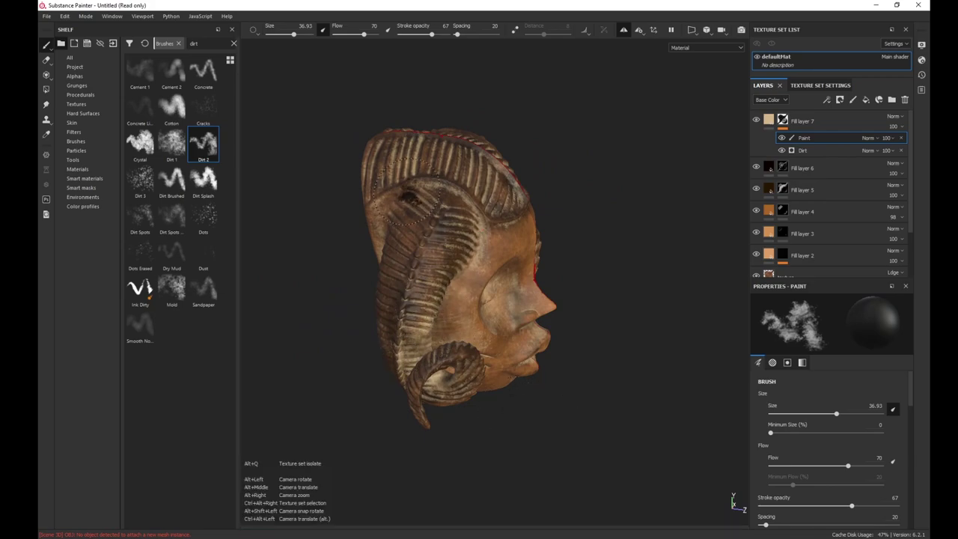
pyautogui.scroll(5, 445, 258)
pyautogui.scroll(2, 443, 258)
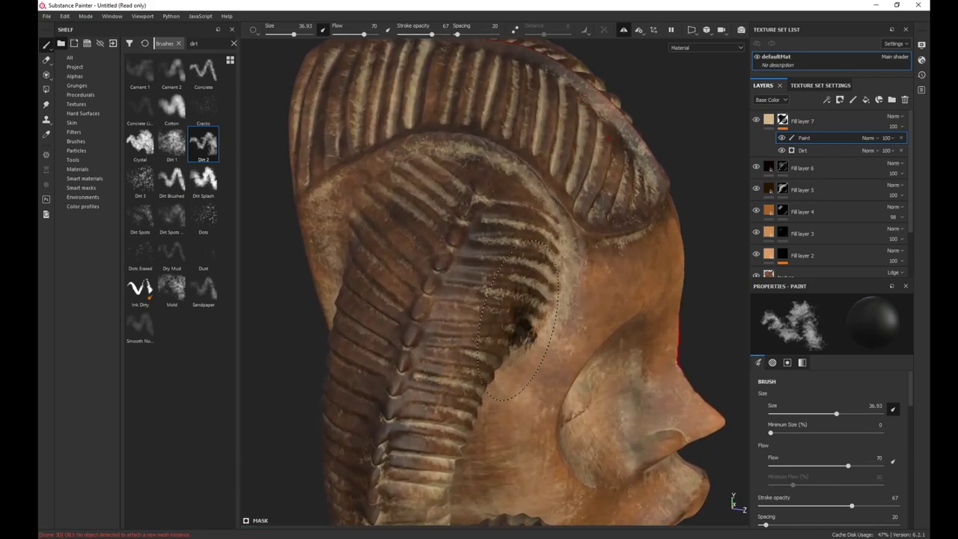
pyautogui.press('[')
pyautogui.press('[')
pyautogui.press('[')
pyautogui.press('[')
pyautogui.press('[')
pyautogui.press('[')
pyautogui.press('[')
pyautogui.press('[')
pyautogui.press('[')
pyautogui.press('[')
pyautogui.press('[')
pyautogui.press('[')
pyautogui.press('[')
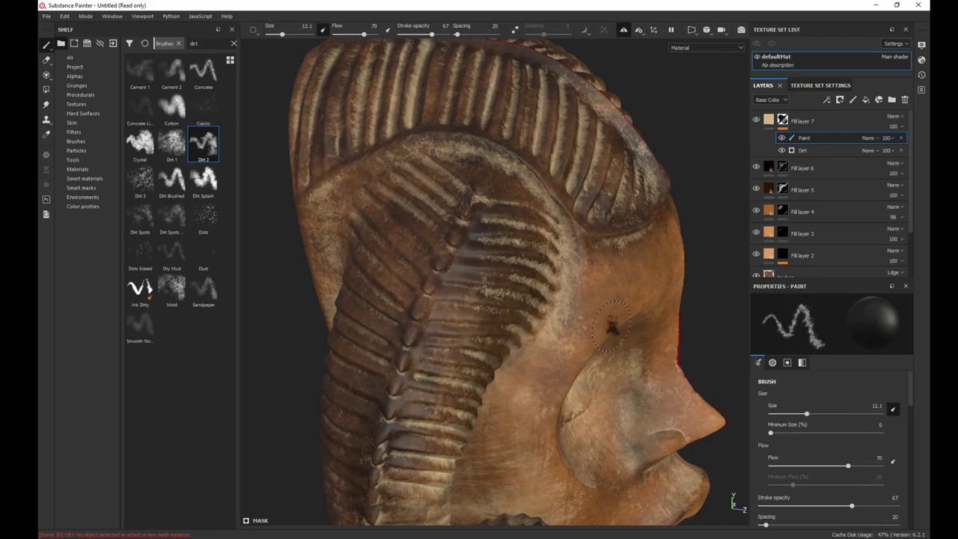
pyautogui.press('x')
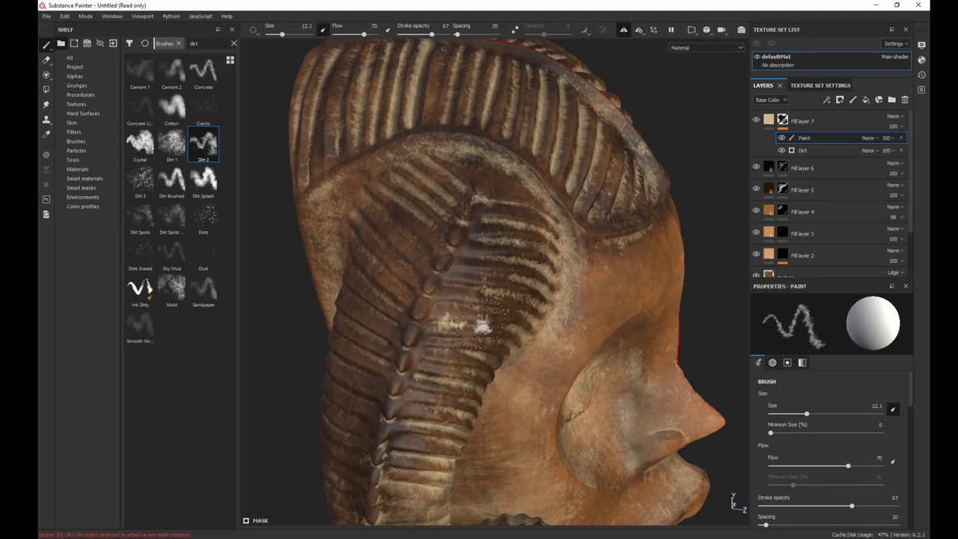
pyautogui.hotkey('ctrl', 'z')
# - Set the white brush's stroke opacity to 38, flow to 56 and size to 6.15
pyautogui.click(417, 34)
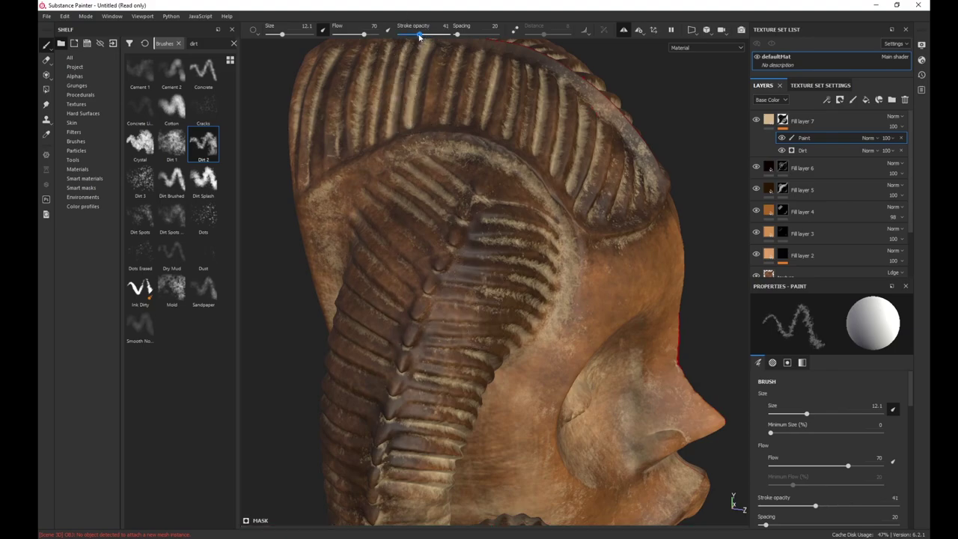
pyautogui.click(358, 35)
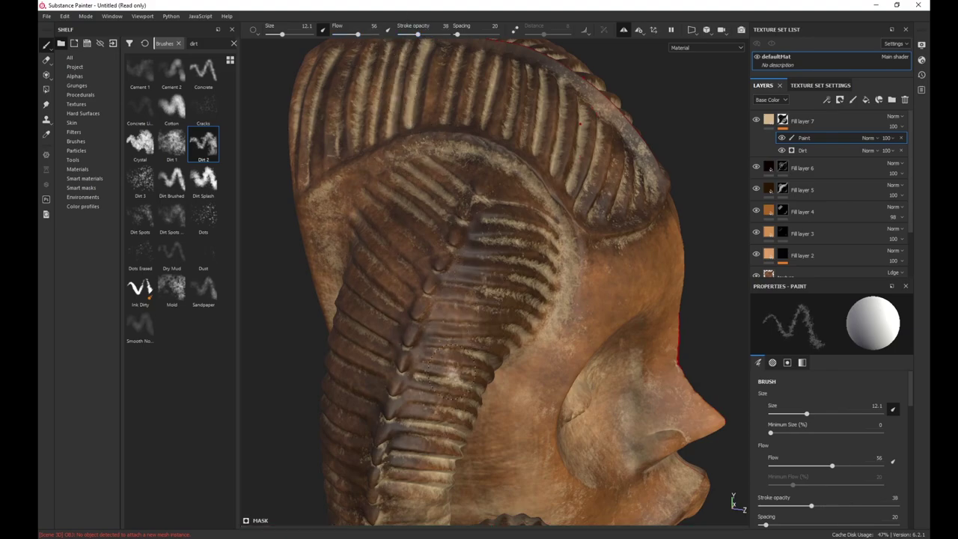
pyautogui.press('[')
pyautogui.press('[')
pyautogui.press('[')
pyautogui.press('[')
pyautogui.press('[')
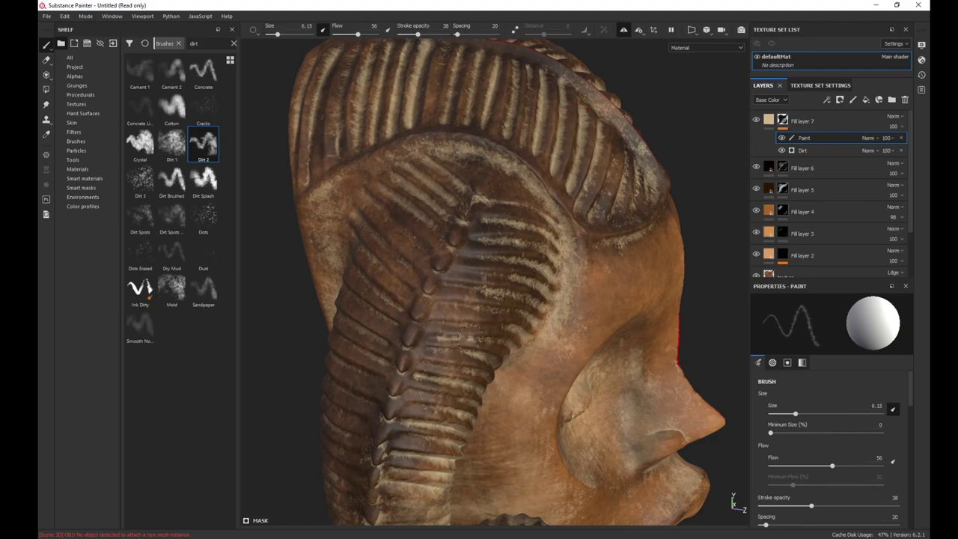
# - Paint subtle beige dirt onto the face-side ribs of the horn, along its central ridge and lower section
pyautogui.moveTo(467, 326)
pyautogui.mouseDown()
pyautogui.moveTo(487, 323)
pyautogui.moveTo(471, 313)
pyautogui.mouseUp()
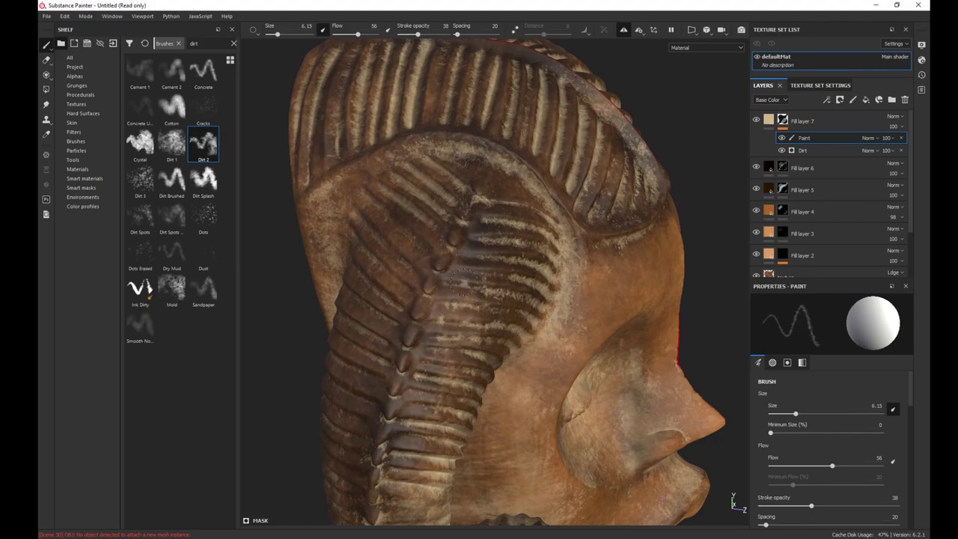
pyautogui.moveTo(446, 275)
pyautogui.mouseDown()
pyautogui.moveTo(479, 273)
pyautogui.moveTo(466, 261)
pyautogui.mouseUp()
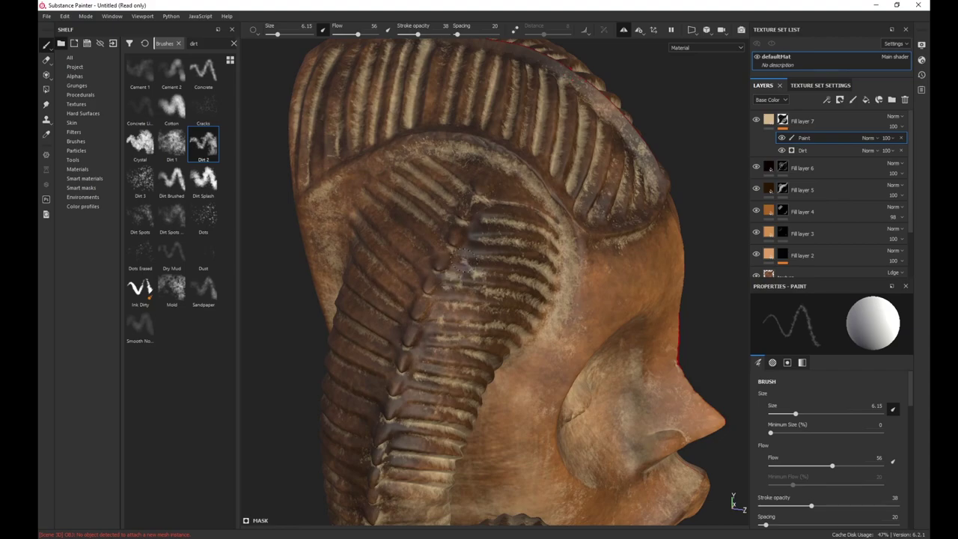
pyautogui.scroll(3, 448, 341)
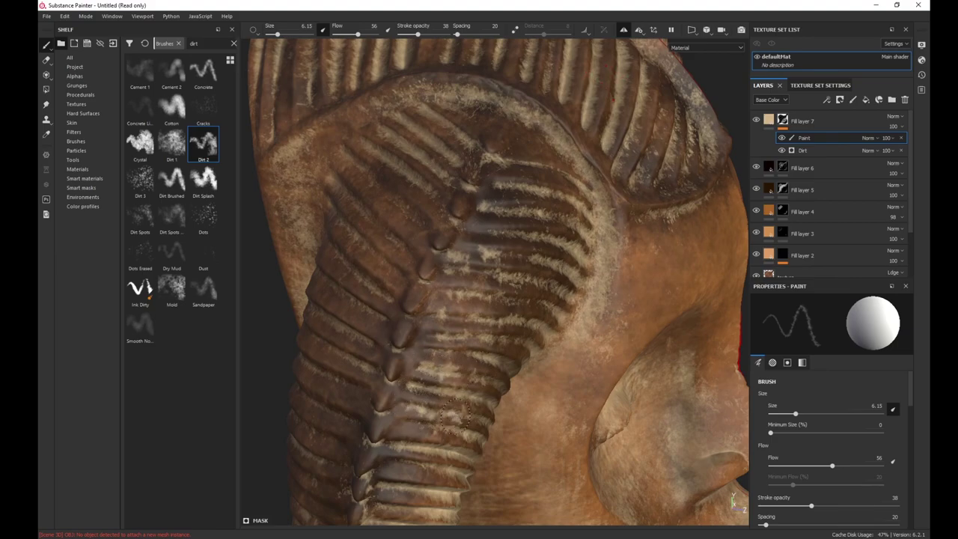
pyautogui.scroll(-1, 449, 410)
pyautogui.keyDown('alt'); pyautogui.moveTo(449, 411); pyautogui.dragTo(455, 345, button='middle'); pyautogui.keyUp('alt')
pyautogui.keyDown('alt'); pyautogui.moveTo(454, 344); pyautogui.dragTo(423, 339); pyautogui.keyUp('alt')
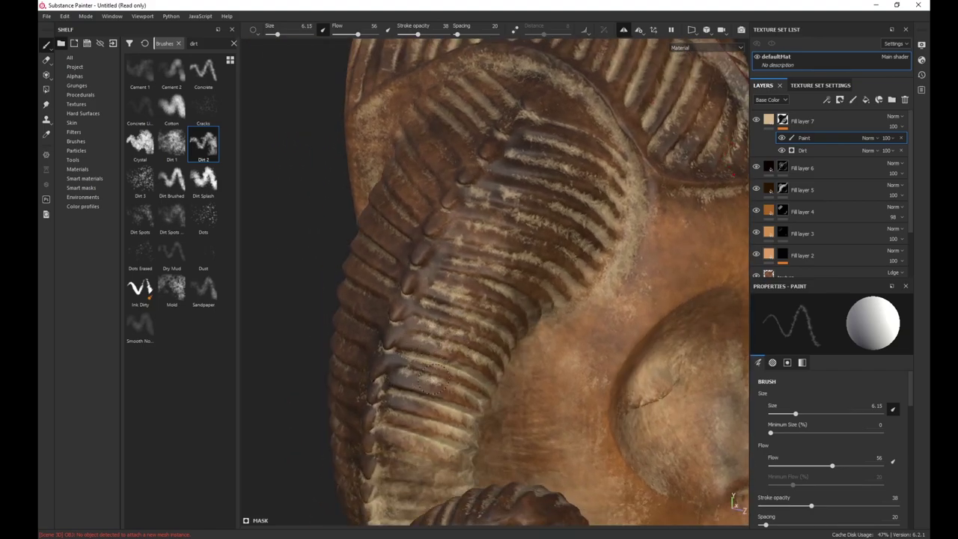
# - Paint light beige dirt strokes along the ribs on the horn's outer side, working up toward the upper curl
pyautogui.moveTo(410, 395)
pyautogui.keyDown('alt'); pyautogui.mouseDown()
pyautogui.moveTo(437, 411)
pyautogui.moveTo(383, 262)
pyautogui.moveTo(423, 303)
pyautogui.moveTo(436, 281)
pyautogui.moveTo(350, 283)
pyautogui.mouseUp(); pyautogui.keyUp('alt')
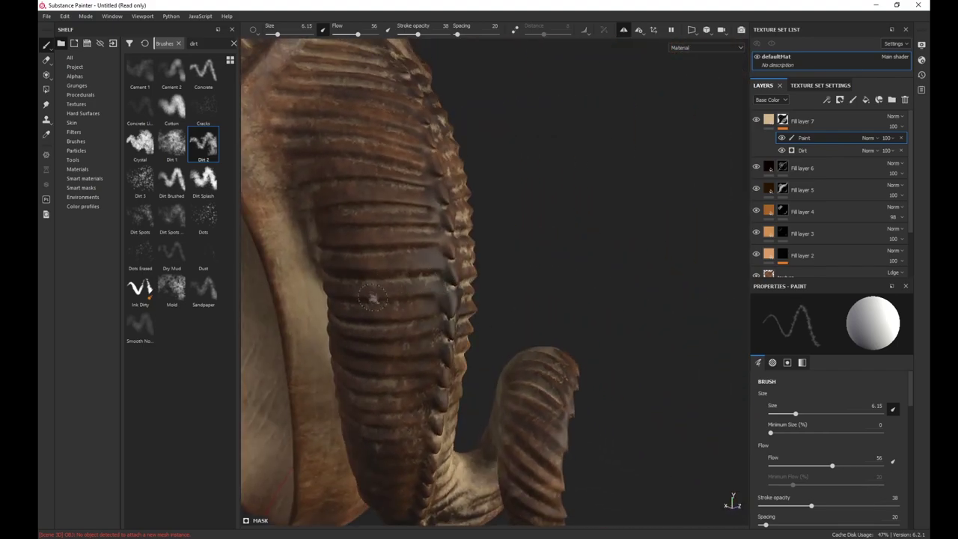
pyautogui.moveTo(428, 303)
pyautogui.mouseDown()
pyautogui.moveTo(408, 323)
pyautogui.moveTo(359, 324)
pyautogui.mouseUp()
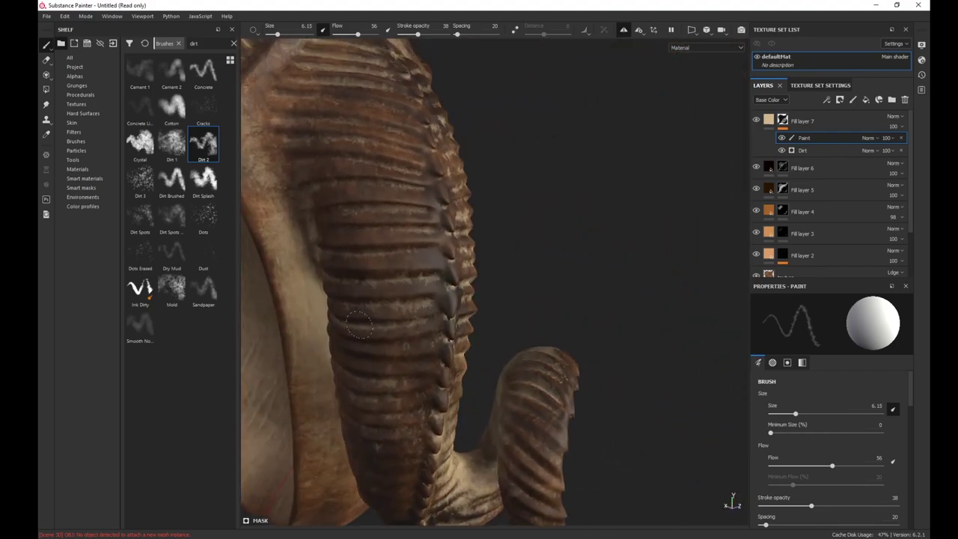
pyautogui.moveTo(373, 269); pyautogui.dragTo(436, 244)
pyautogui.moveTo(375, 232); pyautogui.dragTo(339, 226)
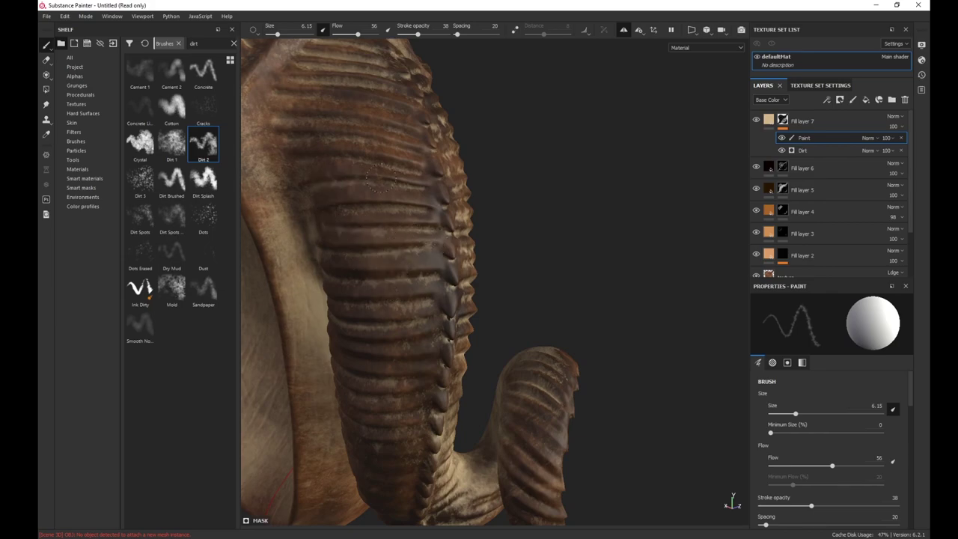
pyautogui.moveTo(383, 169); pyautogui.dragTo(342, 164)
pyautogui.moveTo(410, 129)
pyautogui.mouseDown()
pyautogui.moveTo(398, 142)
pyautogui.moveTo(380, 127)
pyautogui.mouseUp()
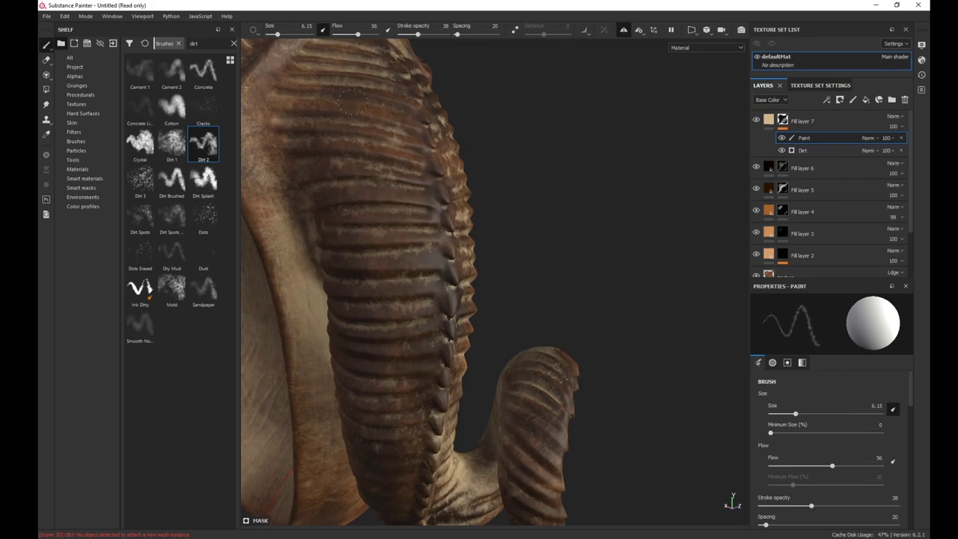
# - Switch the brush to a black mask value with size 41.95, flow 35 and stroke opacity 36
pyautogui.keyDown('alt'); pyautogui.moveTo(426, 234); pyautogui.dragTo(141, 337); pyautogui.keyUp('alt')
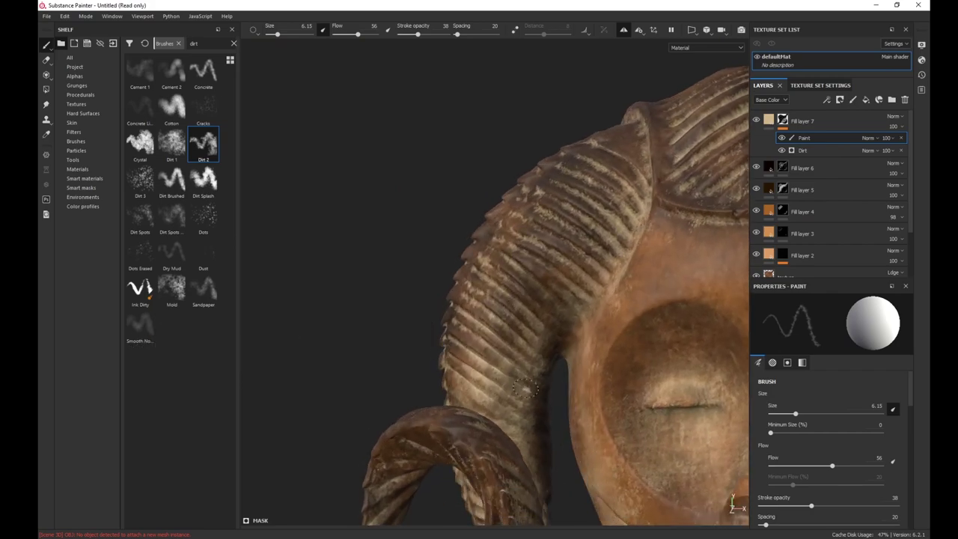
pyautogui.press('x')
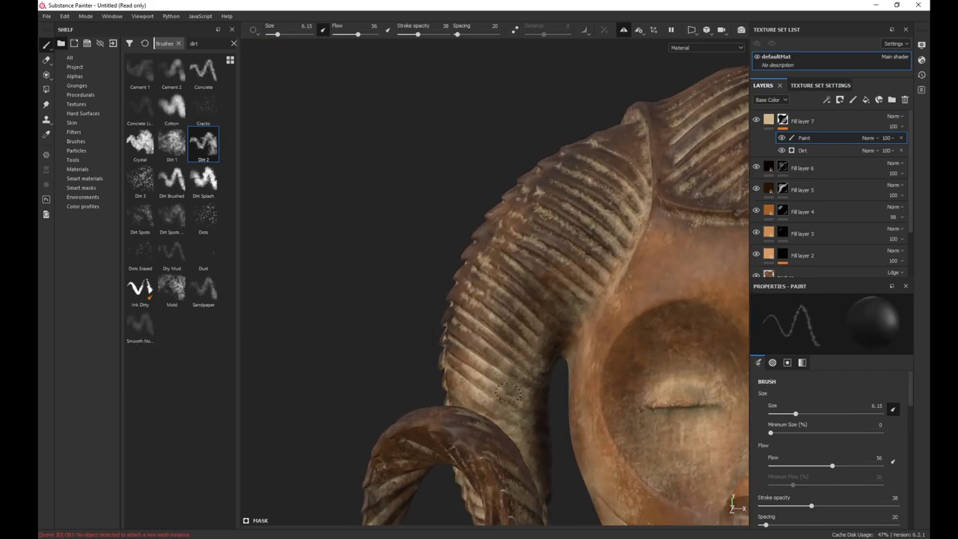
pyautogui.keyDown('ctrl'); pyautogui.moveTo(514, 396); pyautogui.dragTo(543, 335, button='right'); pyautogui.keyUp('ctrl')
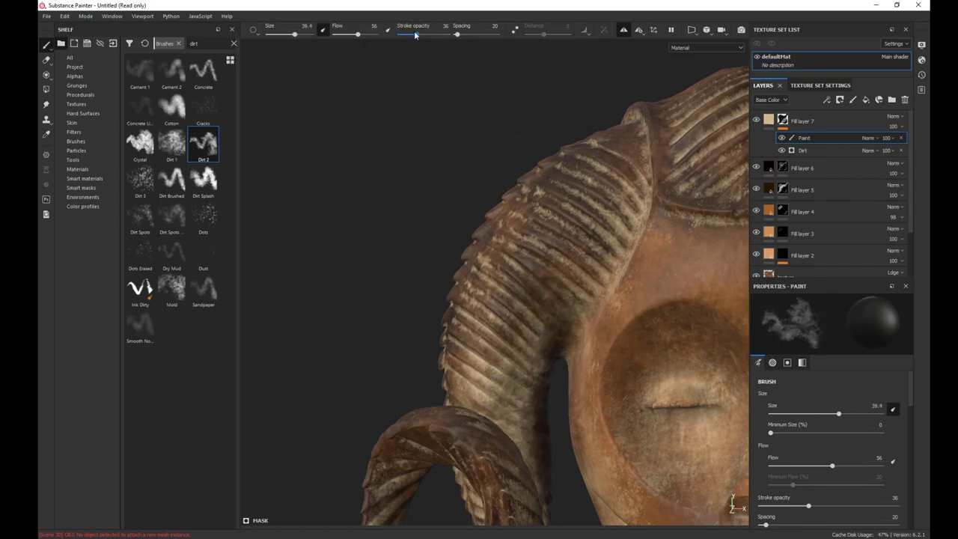
pyautogui.click(349, 35)
pyautogui.keyDown('ctrl'); pyautogui.moveTo(518, 400); pyautogui.dragTo(521, 400, button='right'); pyautogui.keyUp('ctrl')
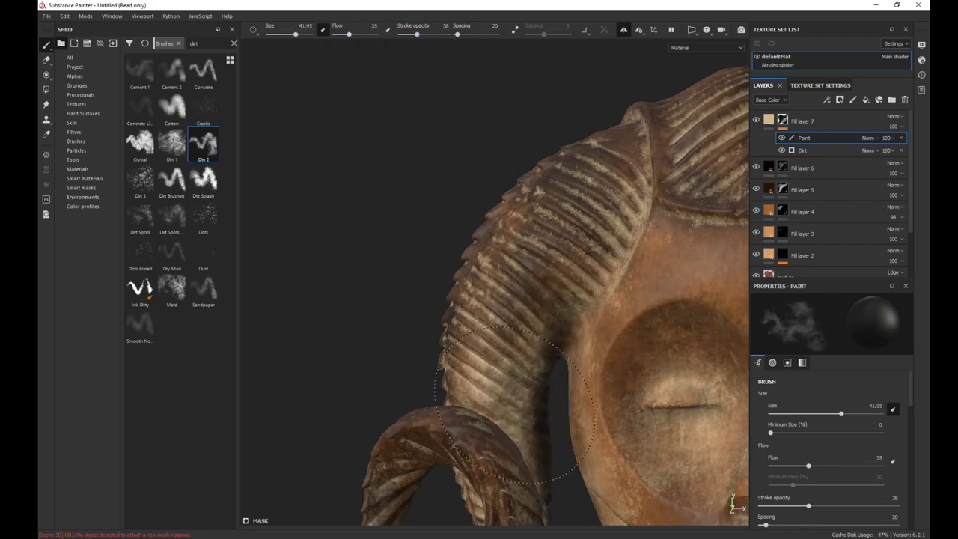
# - Lower stroke opacity to 13 and flow to 17, return to white and brush faint beige dirt from the eye socket down the cheek
pyautogui.keyDown('alt'); pyautogui.moveTo(520, 400); pyautogui.dragTo(479, 450); pyautogui.keyUp('alt')
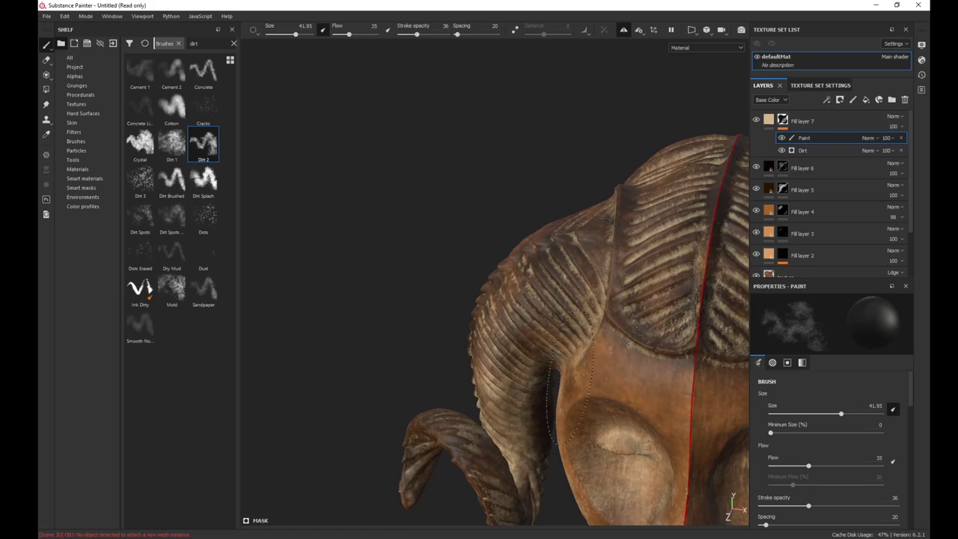
pyautogui.keyDown('alt'); pyautogui.moveTo(557, 346); pyautogui.dragTo(636, 314); pyautogui.keyUp('alt')
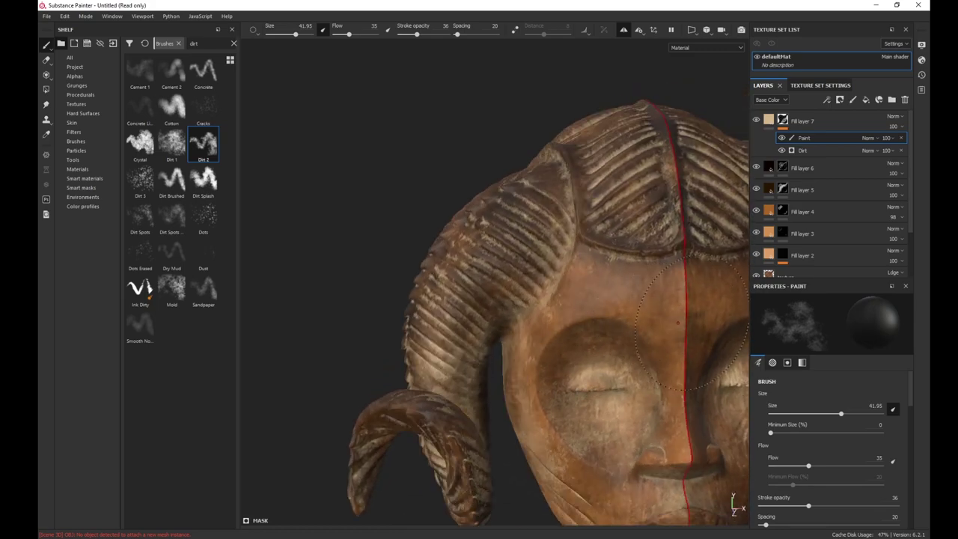
pyautogui.keyDown('alt'); pyautogui.moveTo(619, 384); pyautogui.dragTo(564, 330, button='middle'); pyautogui.keyUp('alt')
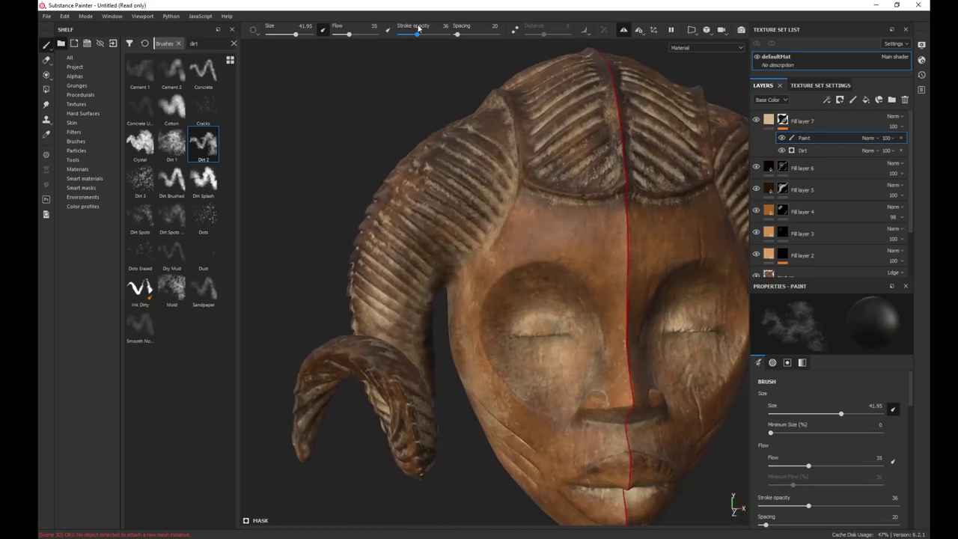
pyautogui.moveTo(415, 34); pyautogui.dragTo(404, 35)
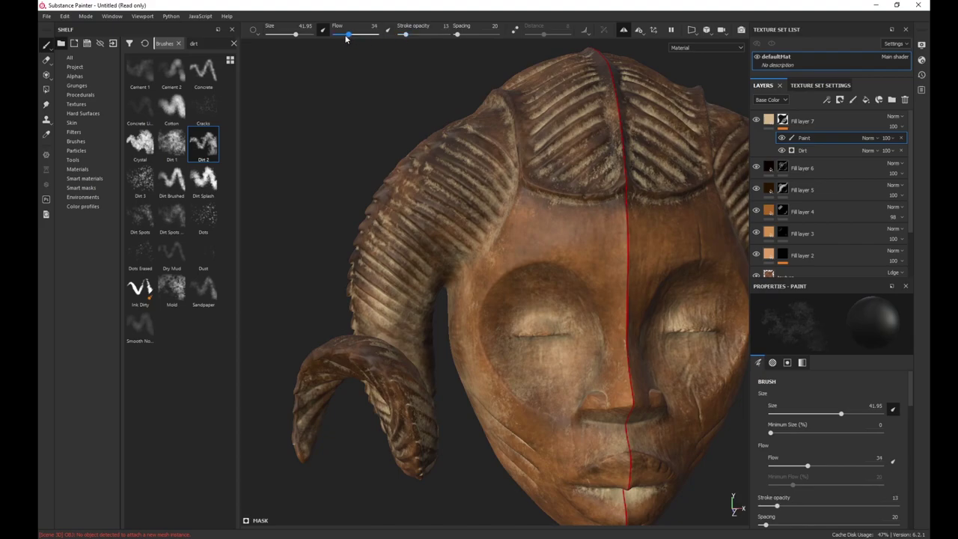
pyautogui.moveTo(346, 35); pyautogui.dragTo(340, 35)
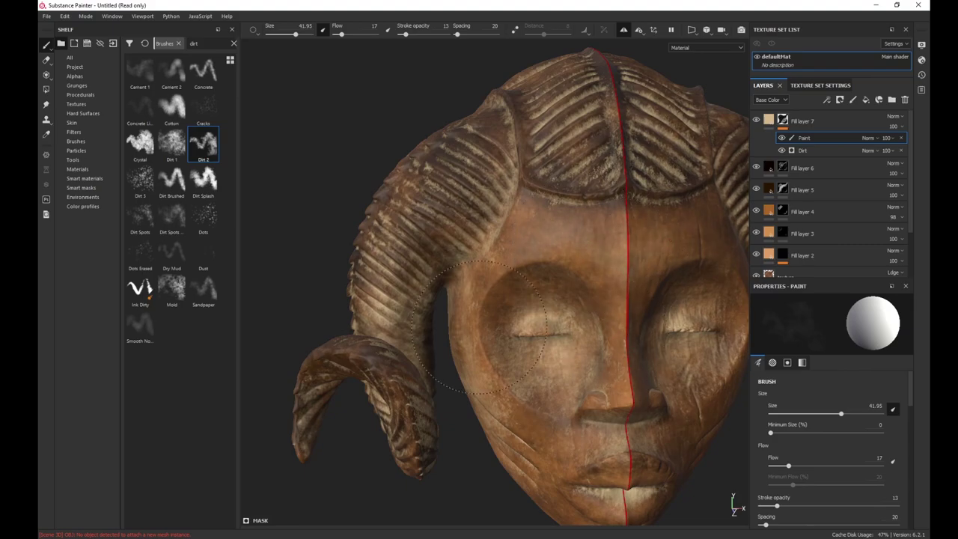
pyautogui.moveTo(570, 395); pyautogui.dragTo(591, 434)
# - Inspect the beige dirt on the lower face, horns and whole mask from several angles
pyautogui.keyDown('alt'); pyautogui.moveTo(709, 468); pyautogui.dragTo(651, 321, button='middle'); pyautogui.keyUp('alt')
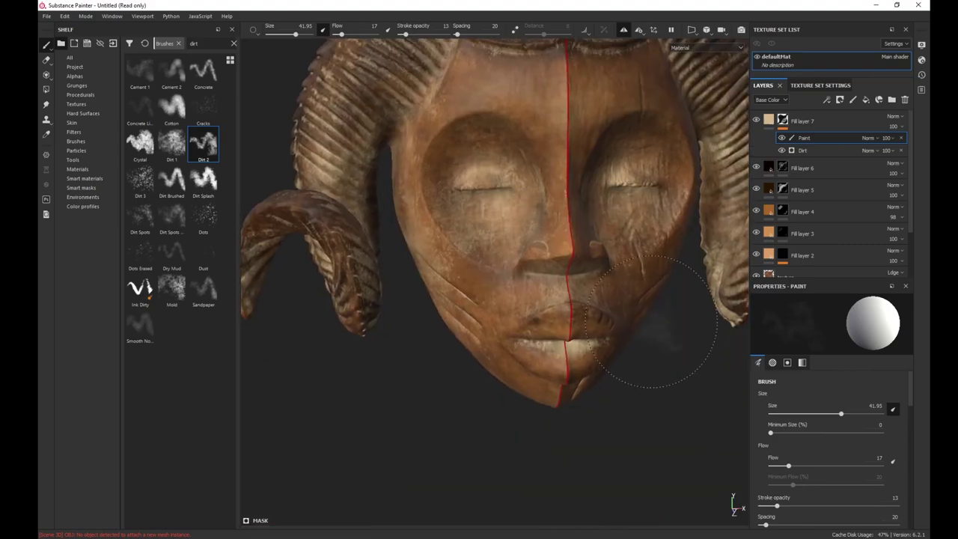
pyautogui.keyDown('alt'); pyautogui.moveTo(651, 322); pyautogui.dragTo(662, 278); pyautogui.keyUp('alt')
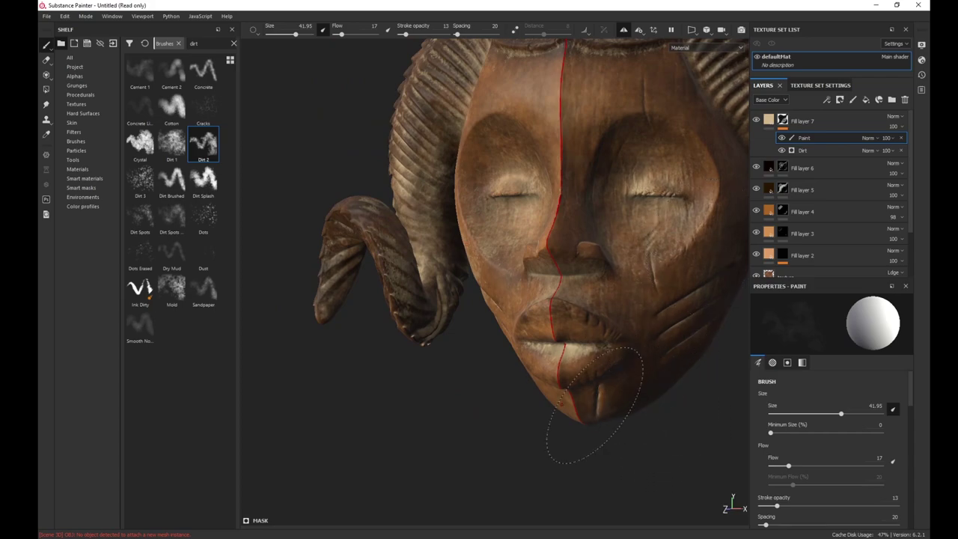
pyautogui.keyDown('alt'); pyautogui.moveTo(674, 365); pyautogui.dragTo(645, 367); pyautogui.keyUp('alt')
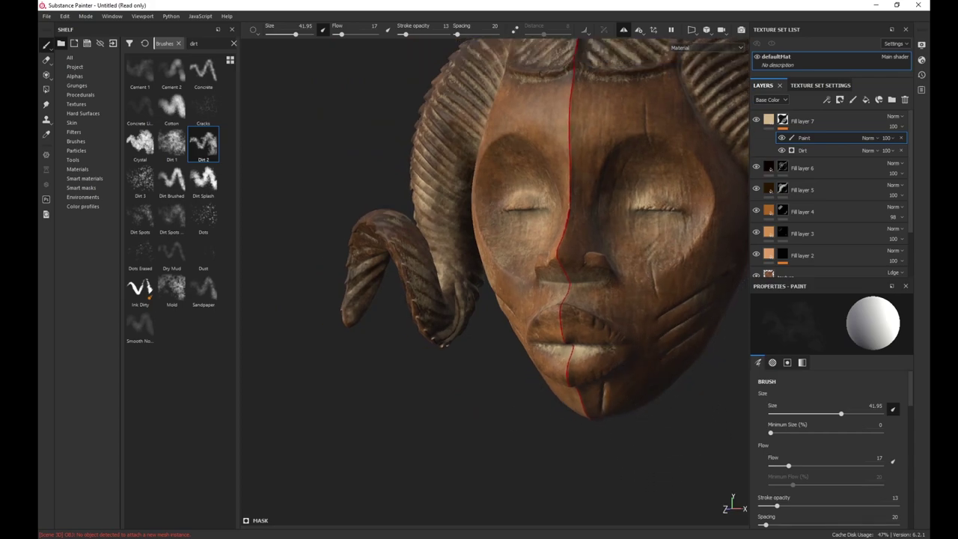
pyautogui.scroll(-4, 633, 278)
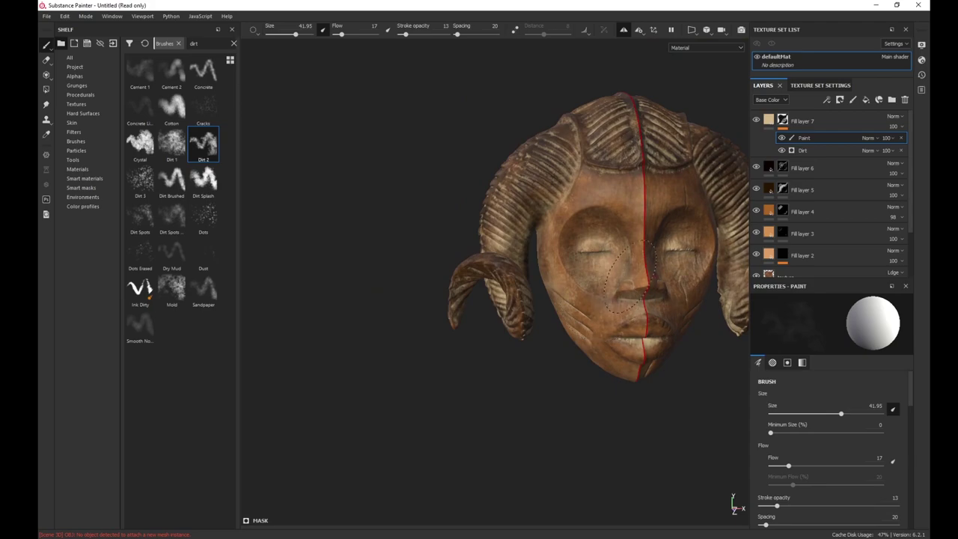
pyautogui.keyDown('alt'); pyautogui.moveTo(630, 277); pyautogui.dragTo(544, 289, button='middle'); pyautogui.keyUp('alt')
pyautogui.scroll(2, 543, 288)
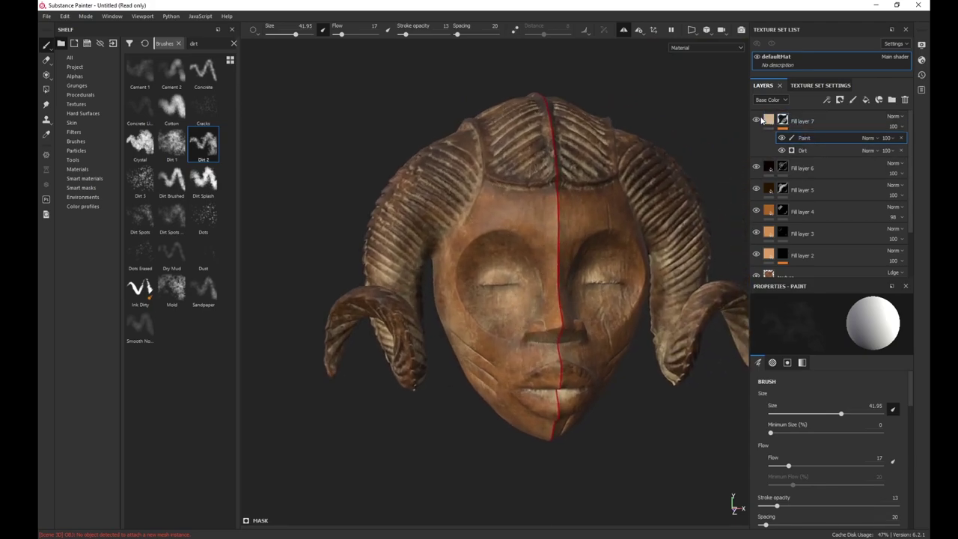
pyautogui.scroll(1, 602, 165)
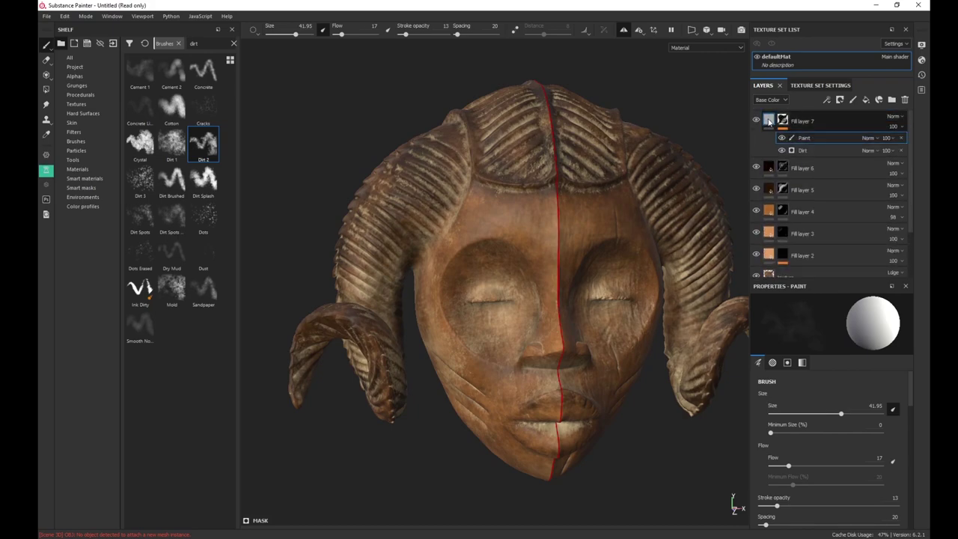
# - Enable the roughness channel on Fill layer 7, set roughness to 0.9507 and save the project
pyautogui.moveTo(768, 121)
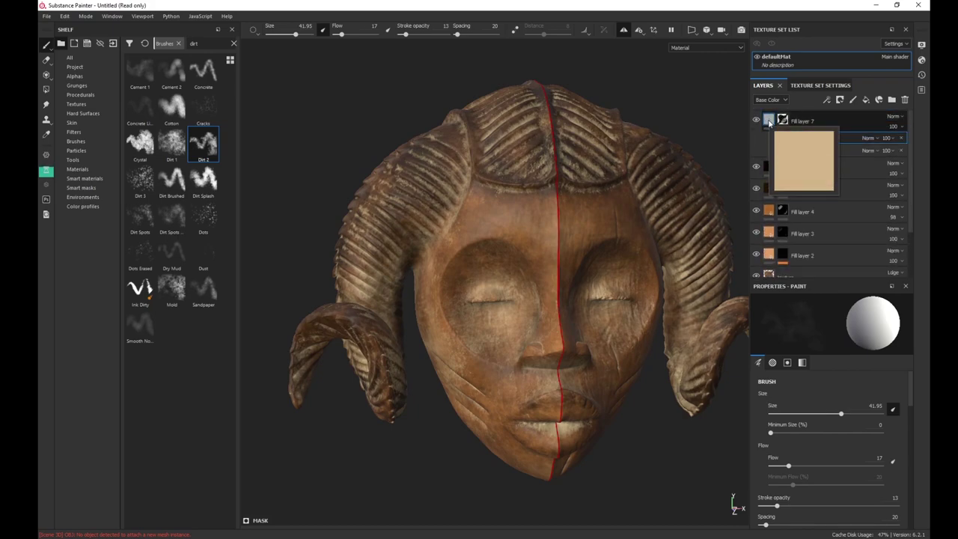
pyautogui.click(767, 125)
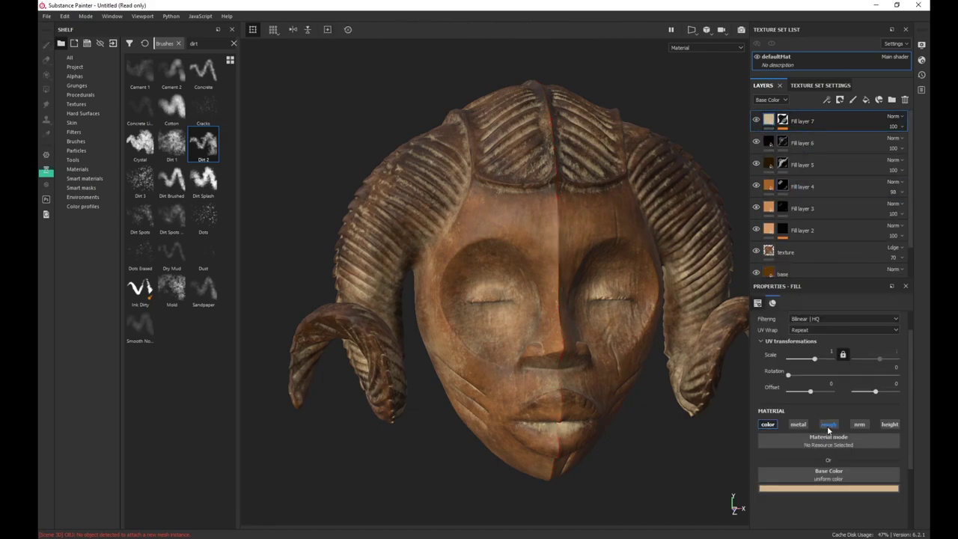
pyautogui.click(828, 427)
pyautogui.scroll(-2, 850, 478)
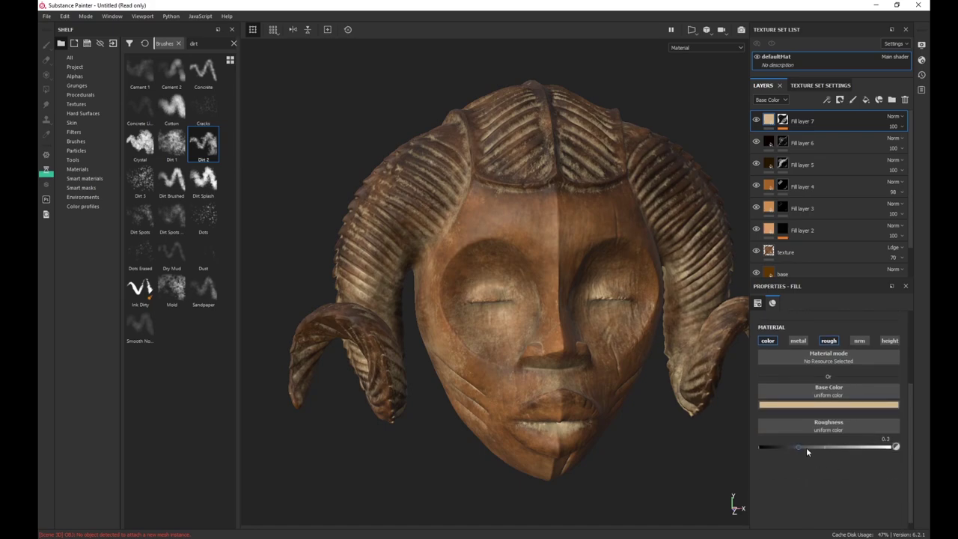
pyautogui.moveTo(859, 449); pyautogui.dragTo(877, 449)
pyautogui.hotkey('ctrl', 's')
# - Enable the normal and height channels on Fill layer 7 and set the height to 0.0704
pyautogui.click(889, 342)
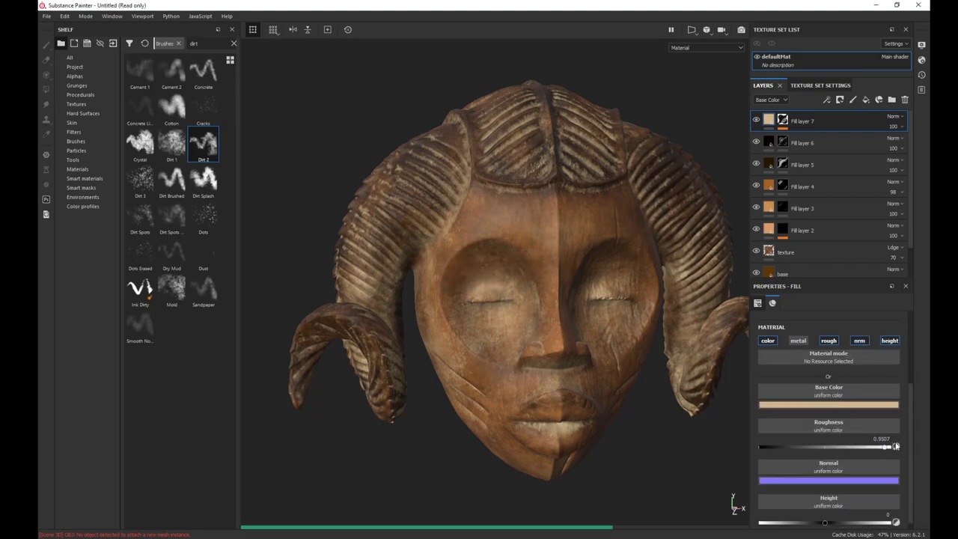
pyautogui.scroll(-1, 869, 487)
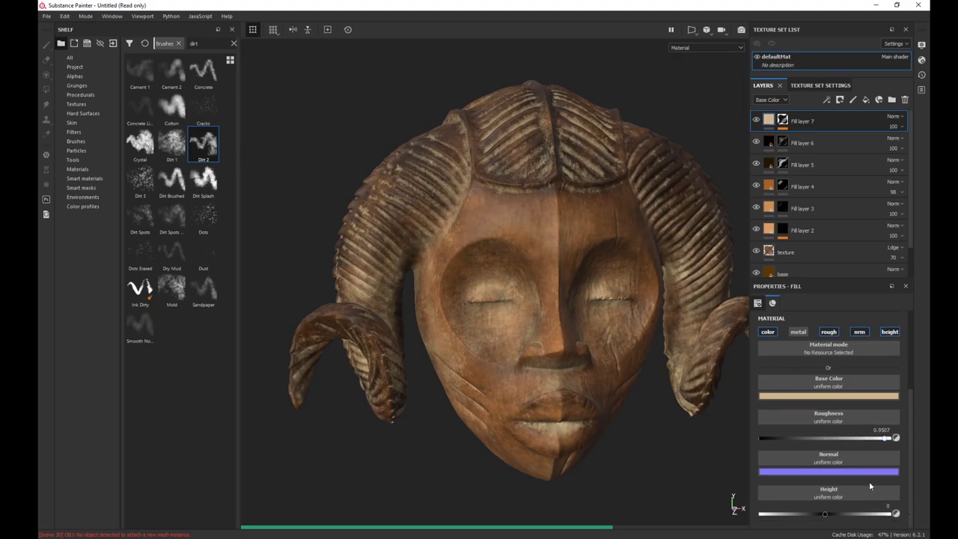
pyautogui.click(828, 514)
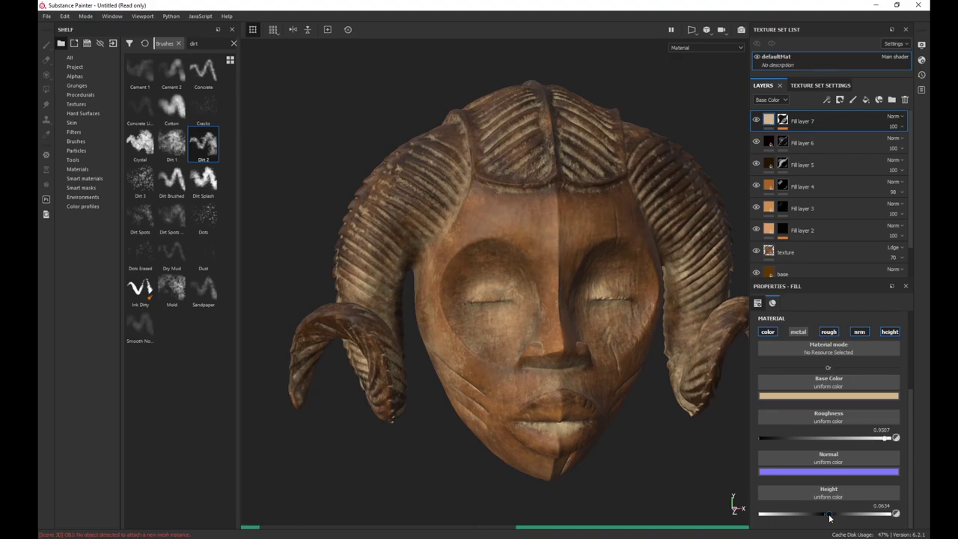
# - Try a stronger height of 0.2234 on the face's beige dirt, settle on 0.0775 and check the relief up close
pyautogui.scroll(5, 573, 345)
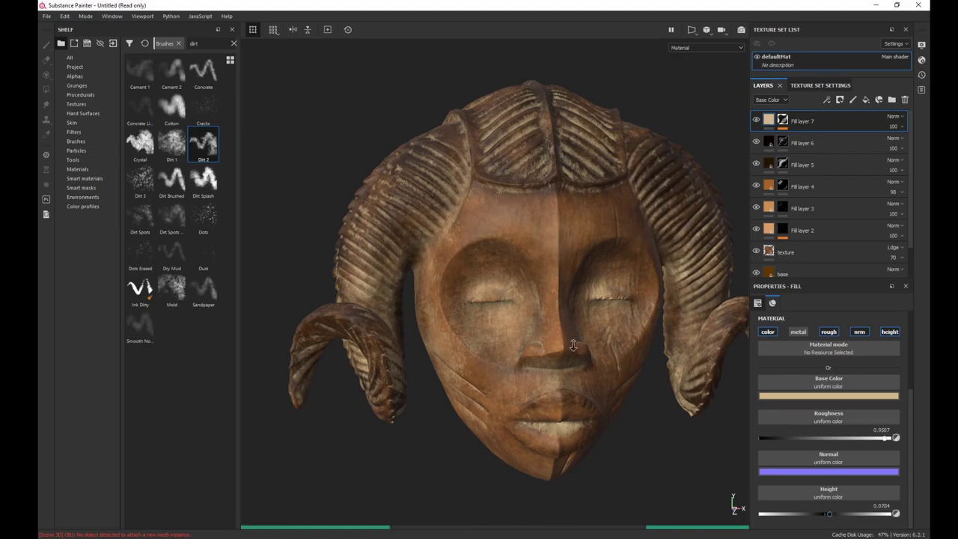
pyautogui.moveTo(578, 372); pyautogui.dragTo(526, 258, button='middle')
pyautogui.scroll(5, 526, 258)
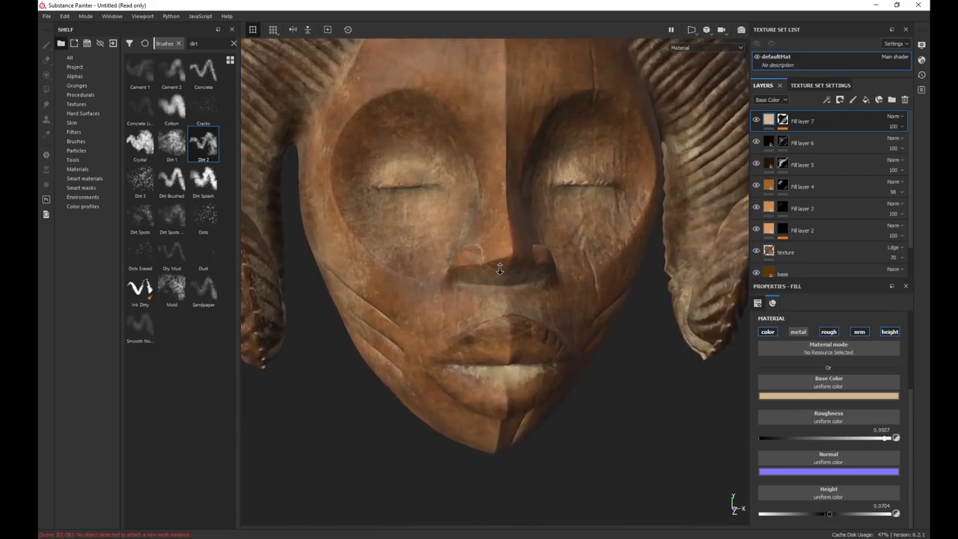
pyautogui.click(841, 517)
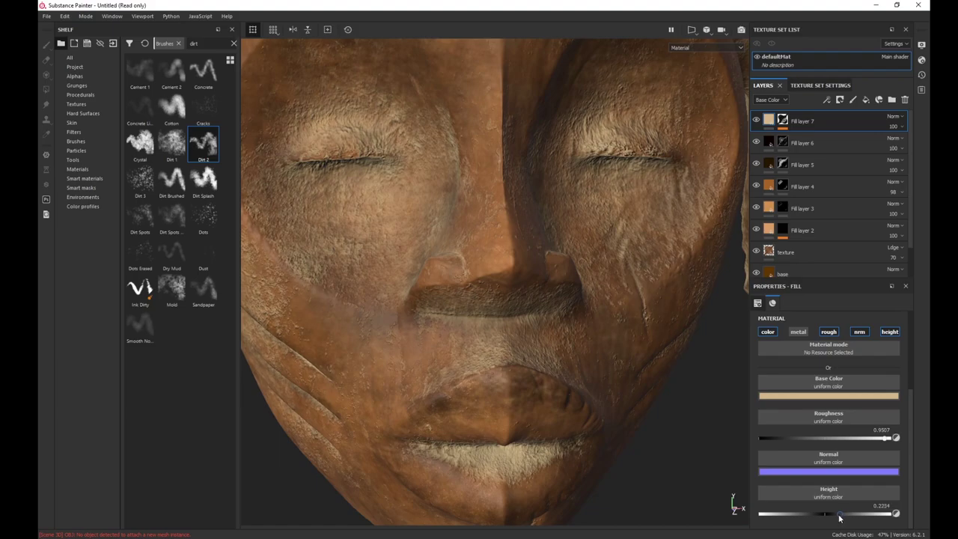
pyautogui.moveTo(832, 518); pyautogui.dragTo(830, 518)
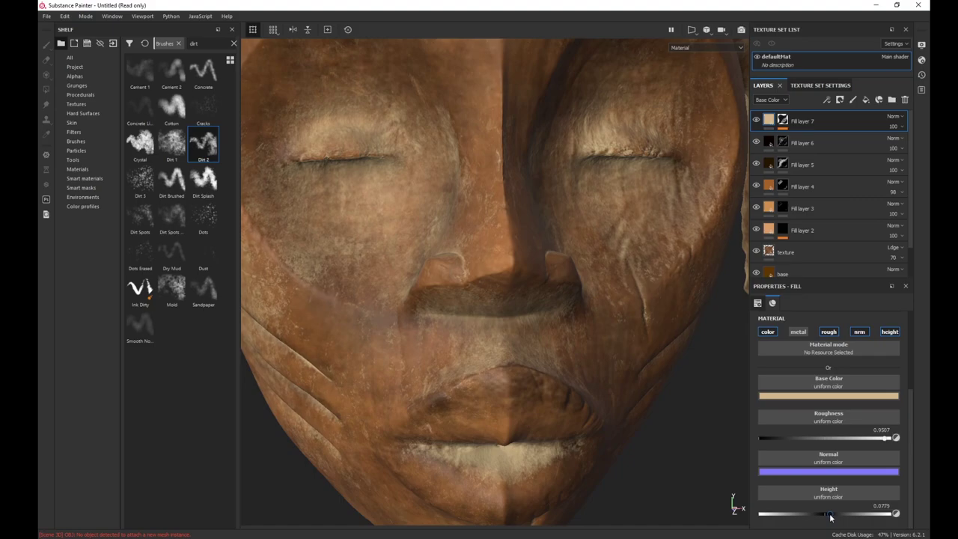
pyautogui.scroll(-5, 638, 423)
pyautogui.keyDown('alt'); pyautogui.moveTo(434, 318); pyautogui.dragTo(441, 284); pyautogui.keyUp('alt')
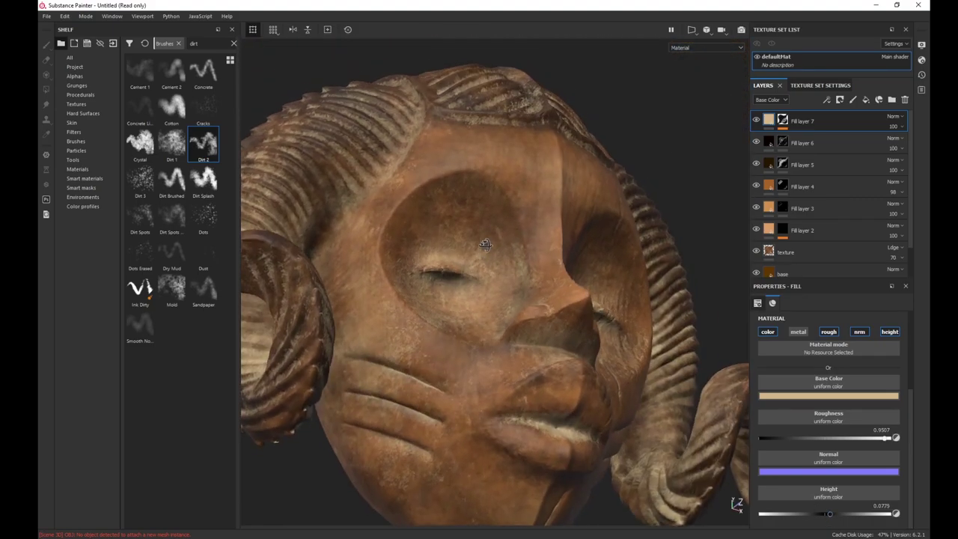
pyautogui.scroll(3, 484, 370)
pyautogui.keyDown('alt'); pyautogui.moveTo(444, 348); pyautogui.dragTo(552, 447); pyautogui.keyUp('alt')
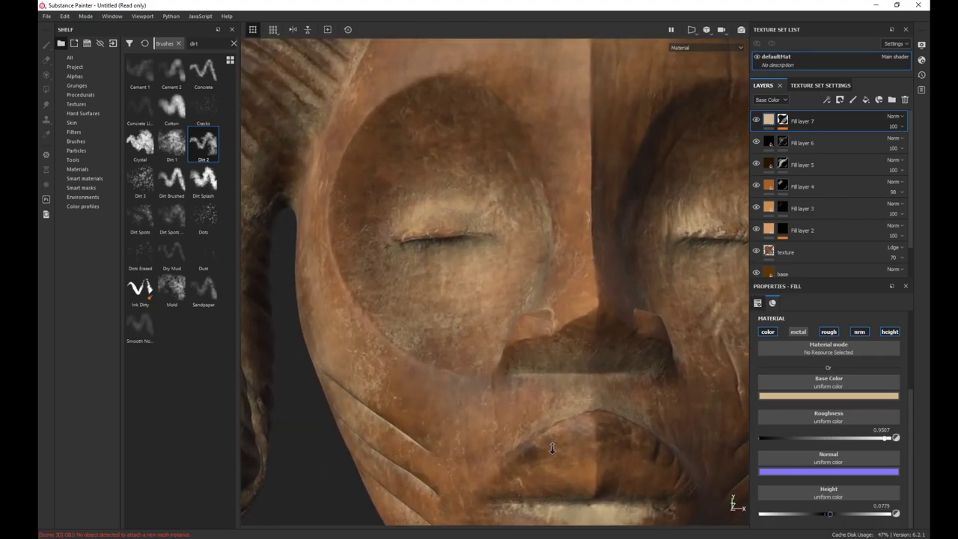
# - Activate Fill layer 7's mask for painting, frame the lower face and raise the brush's flow and stroke opacity to 37
pyautogui.keyDown('alt'); pyautogui.moveTo(578, 344); pyautogui.dragTo(581, 82, button='right'); pyautogui.keyUp('alt')
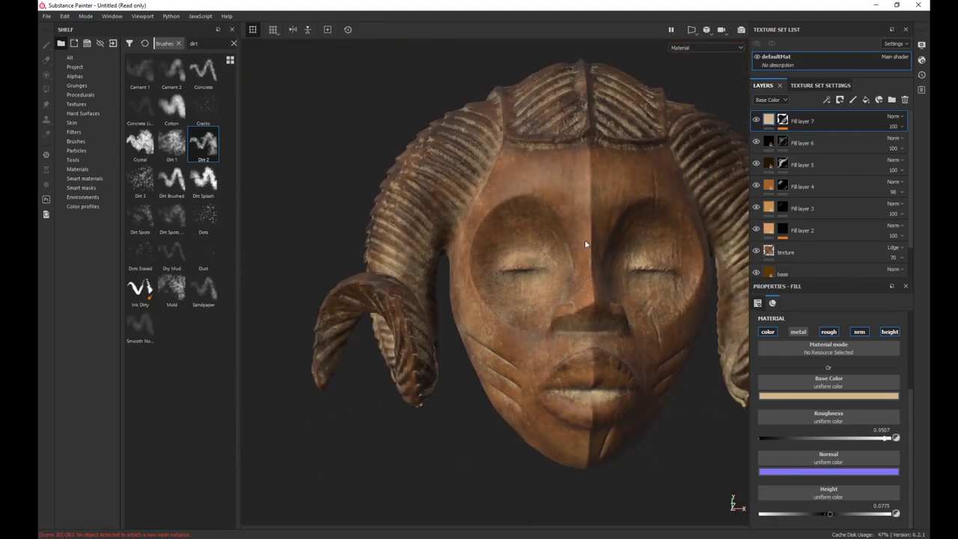
pyautogui.keyDown('alt'); pyautogui.moveTo(596, 230); pyautogui.dragTo(533, 175, button='middle'); pyautogui.keyUp('alt')
pyautogui.keyDown('alt'); pyautogui.moveTo(533, 175); pyautogui.dragTo(543, 265, button='right'); pyautogui.keyUp('alt')
pyautogui.keyDown('alt'); pyautogui.moveTo(543, 265); pyautogui.dragTo(575, 301); pyautogui.keyUp('alt')
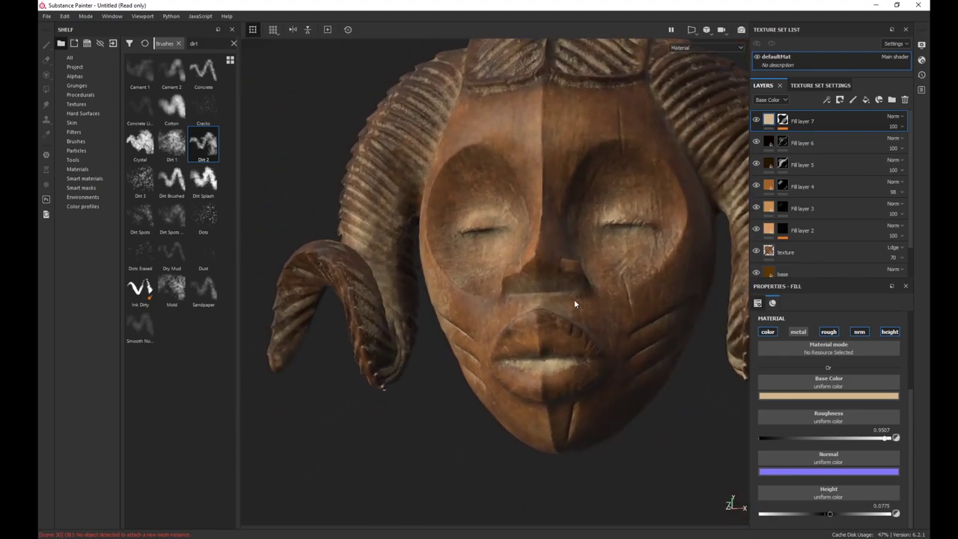
pyautogui.click(783, 121)
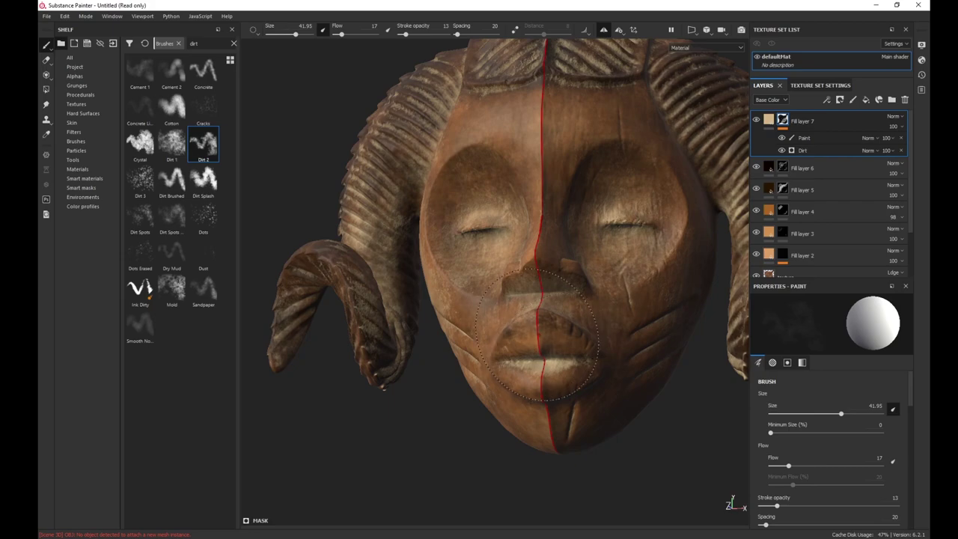
pyautogui.keyDown('alt'); pyautogui.moveTo(534, 321); pyautogui.dragTo(537, 346, button='right'); pyautogui.keyUp('alt')
pyautogui.keyDown('alt'); pyautogui.moveTo(537, 346); pyautogui.dragTo(570, 345); pyautogui.keyUp('alt')
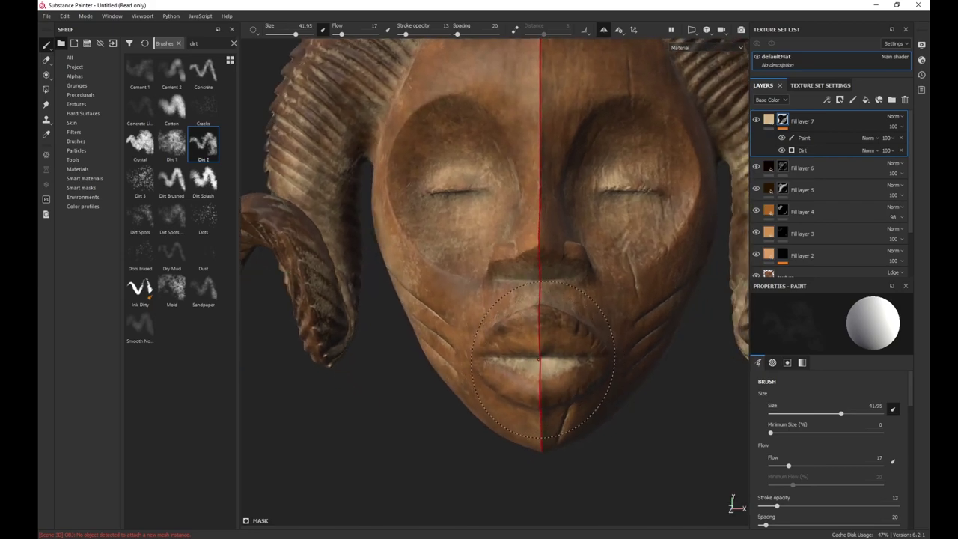
pyautogui.click(416, 35)
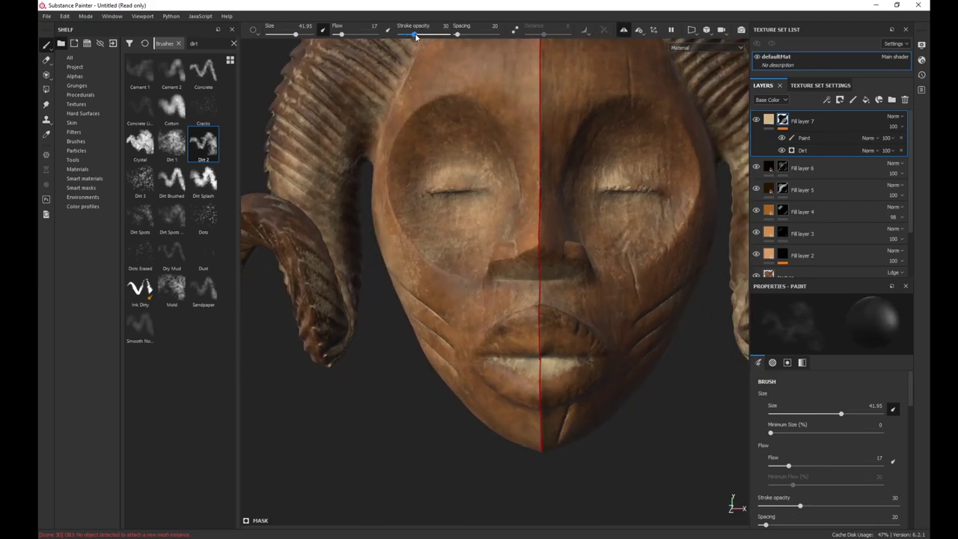
pyautogui.moveTo(344, 34); pyautogui.dragTo(349, 34)
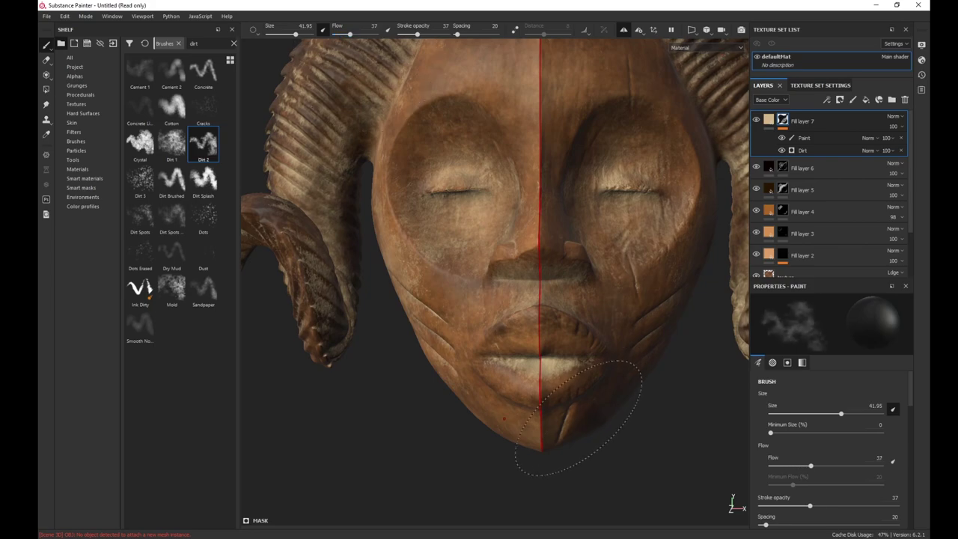
# - Set the brush to size 32.23, flow 49 and stroke opacity 58, and target the Paint effect in Fill layer 7's mask
pyautogui.press('[')
pyautogui.press('[')
pyautogui.press('[')
pyautogui.press('[')
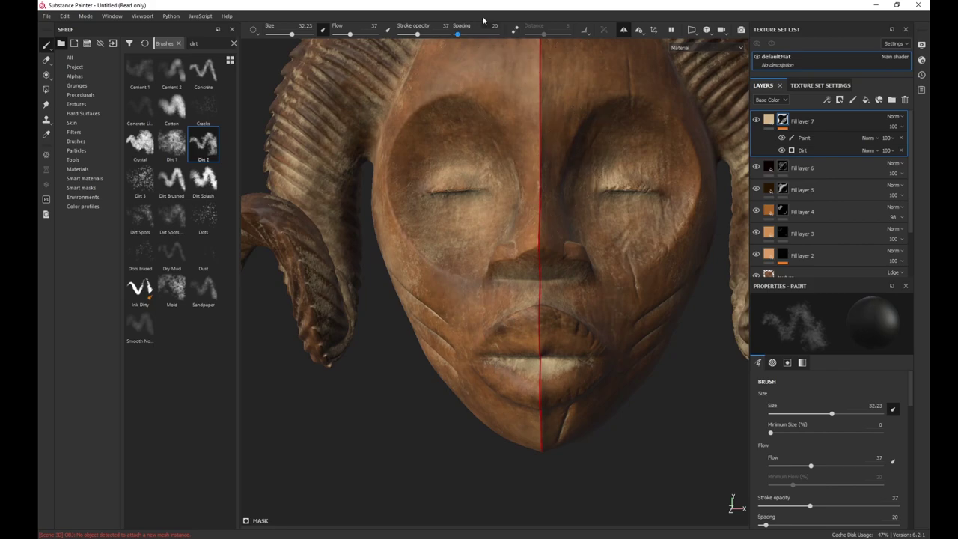
pyautogui.moveTo(425, 34); pyautogui.dragTo(428, 35)
pyautogui.click(355, 35)
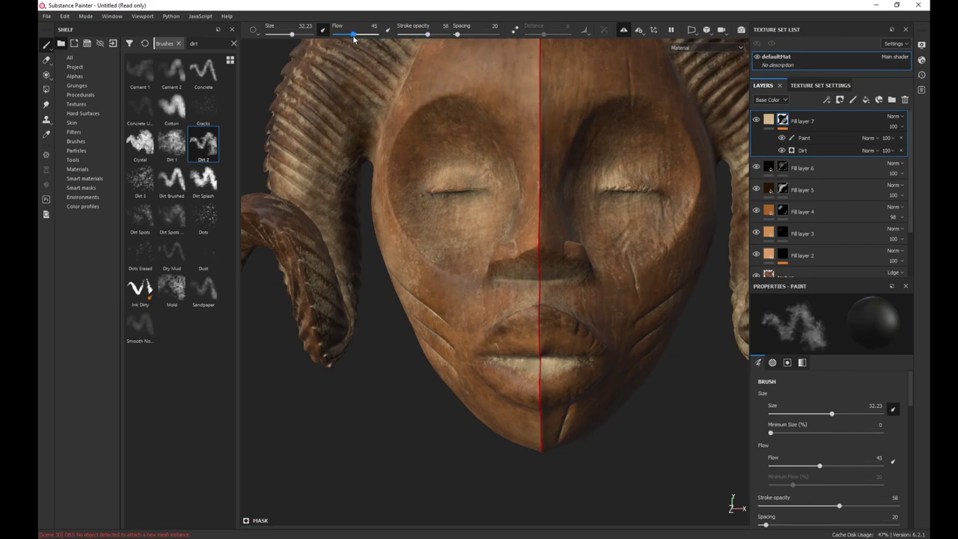
pyautogui.click(804, 141)
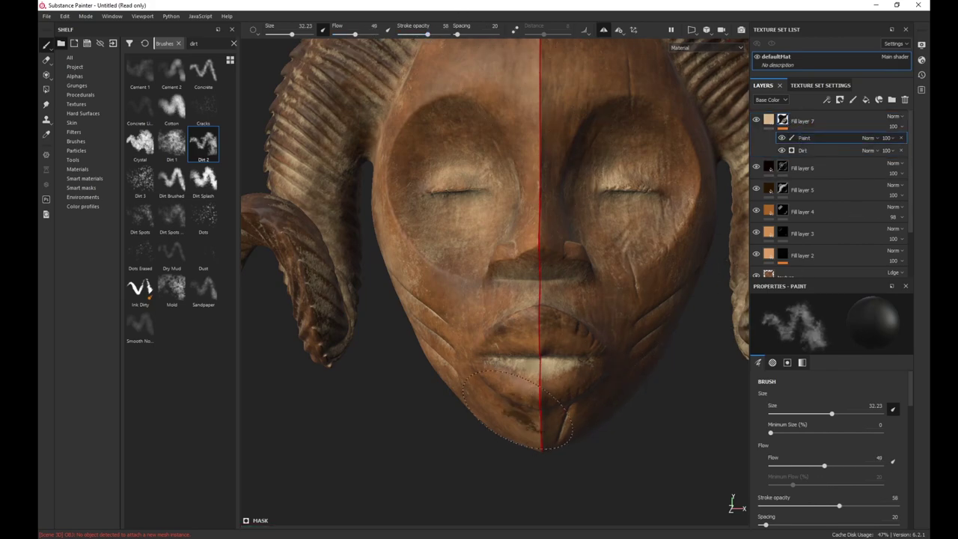
# - Tone down the beige dirt on the lips with a size 25.78 brush at stroke opacity 37 and check the whole mask
pyautogui.press('[')
pyautogui.press('[')
pyautogui.press('[')
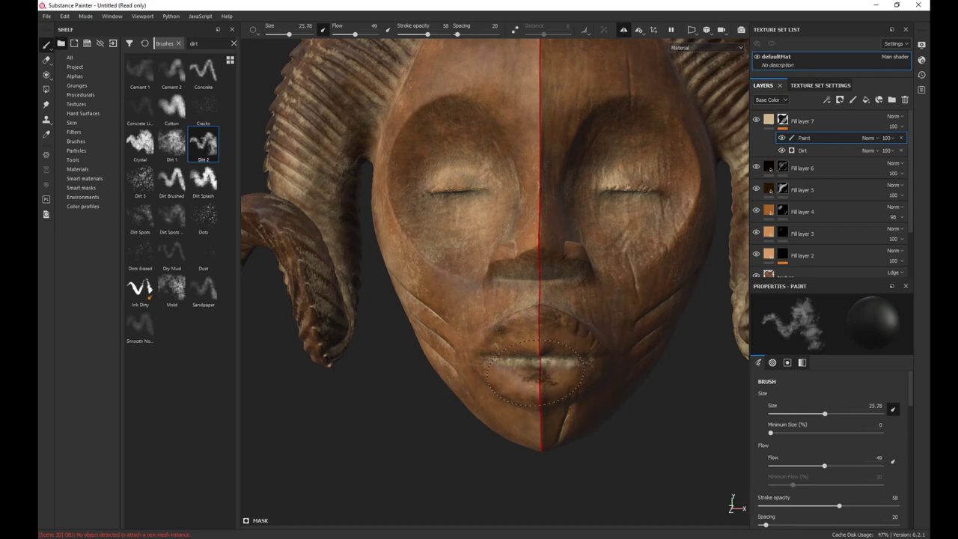
pyautogui.moveTo(427, 35); pyautogui.dragTo(418, 34)
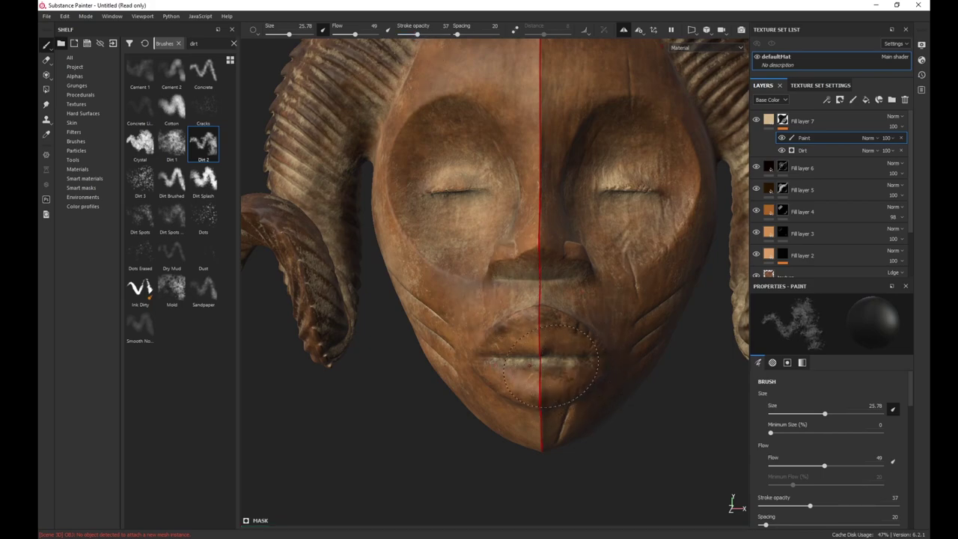
pyautogui.scroll(-5, 392, 398)
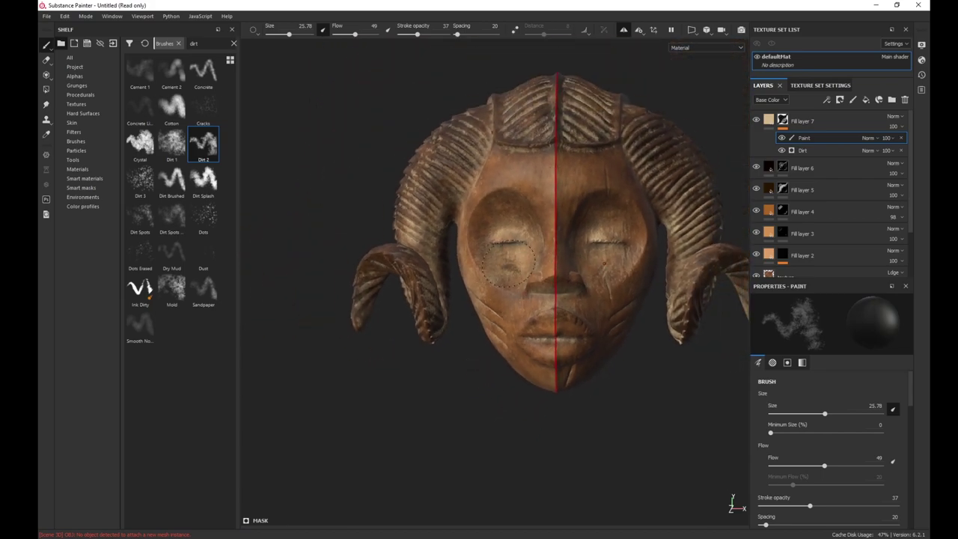
pyautogui.keyDown('alt'); pyautogui.moveTo(508, 260); pyautogui.dragTo(548, 253); pyautogui.keyUp('alt')
pyautogui.keyDown('alt'); pyautogui.moveTo(556, 303); pyautogui.dragTo(606, 217); pyautogui.keyUp('alt')
pyautogui.scroll(5, 613, 216)
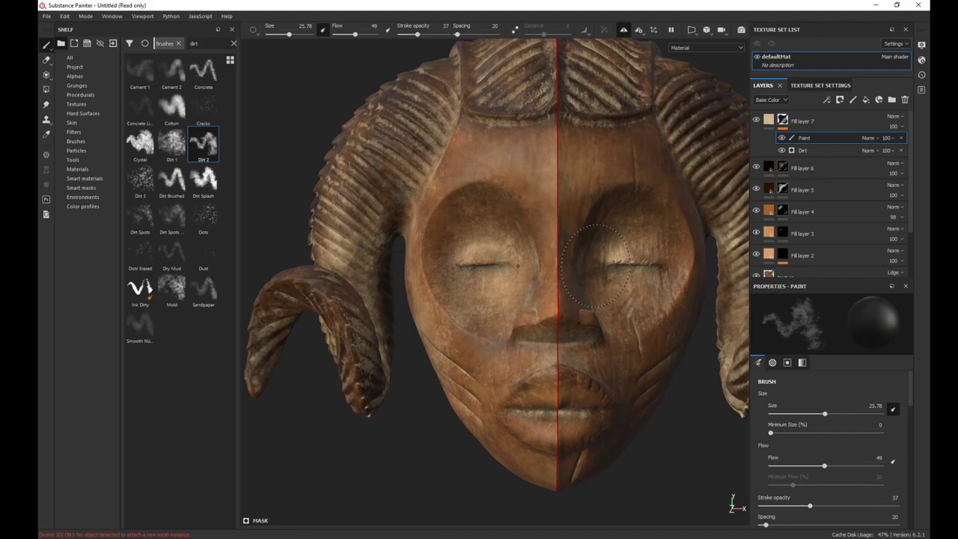
pyautogui.keyDown('alt'); pyautogui.moveTo(609, 181); pyautogui.dragTo(595, 226, button='right'); pyautogui.keyUp('alt')
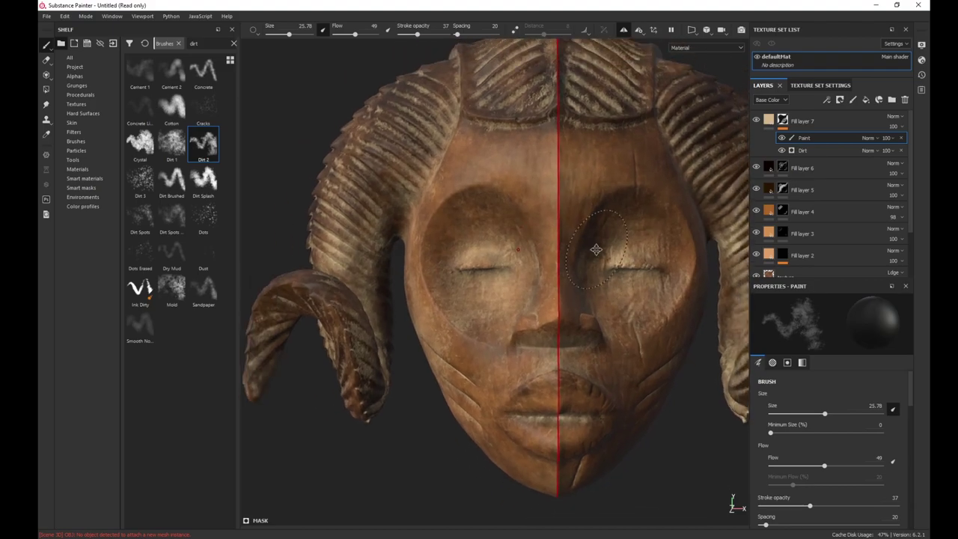
pyautogui.keyDown('alt'); pyautogui.moveTo(596, 250); pyautogui.dragTo(585, 241, button='middle'); pyautogui.keyUp('alt')
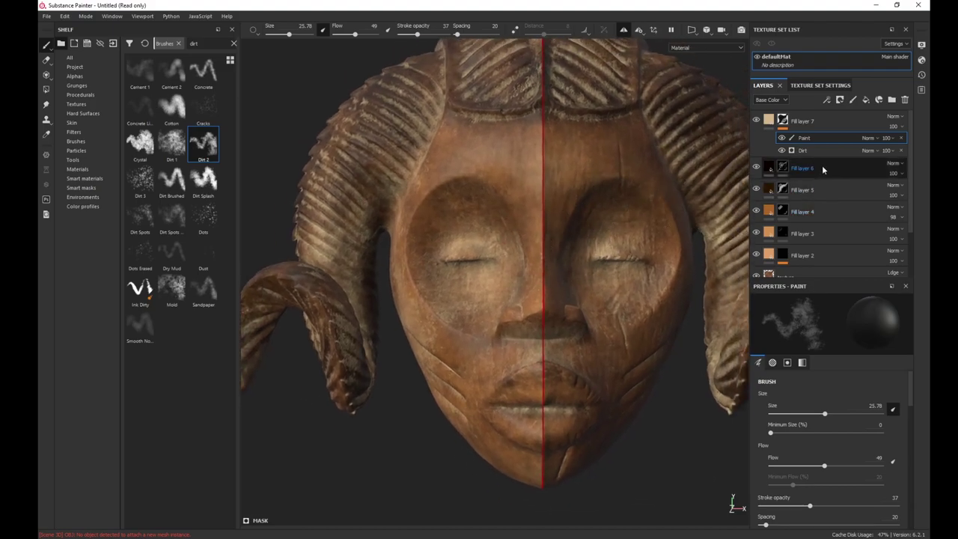
# - Add a fill layer above Fill layer 6 with only the color channel enabled
pyautogui.click(820, 165)
pyautogui.click(866, 100)
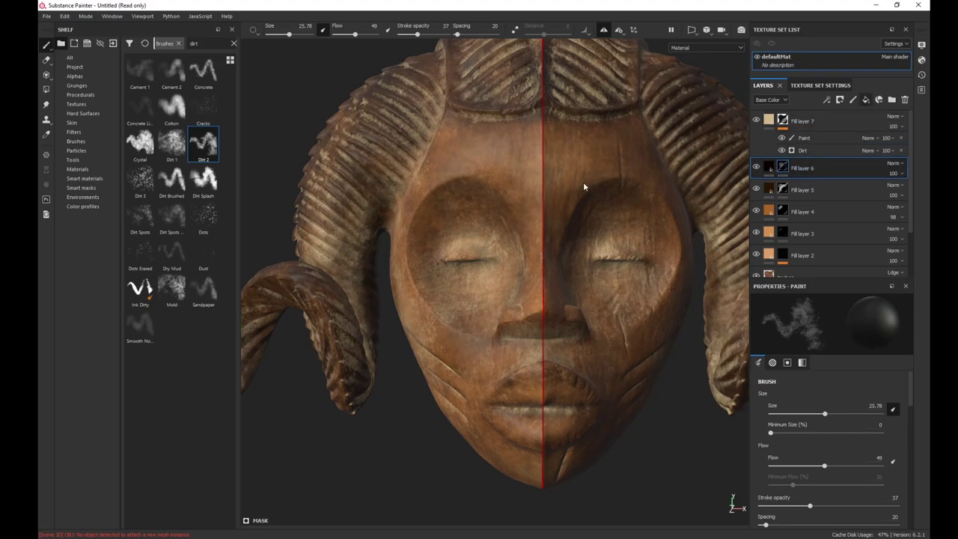
pyautogui.click(768, 332)
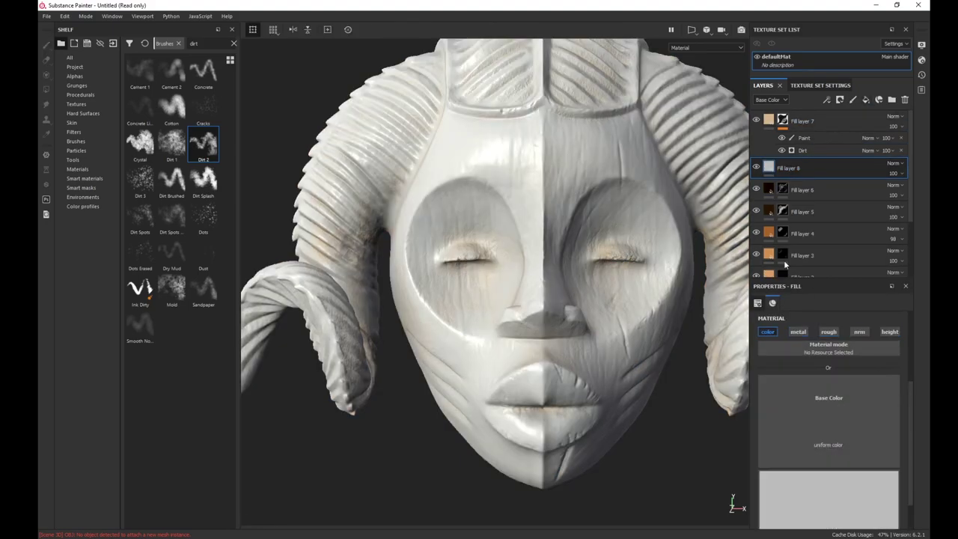
# - Rename Fill layer 7 to "dust" and the new fill layer below it to "final polish"
pyautogui.doubleClick(804, 120)
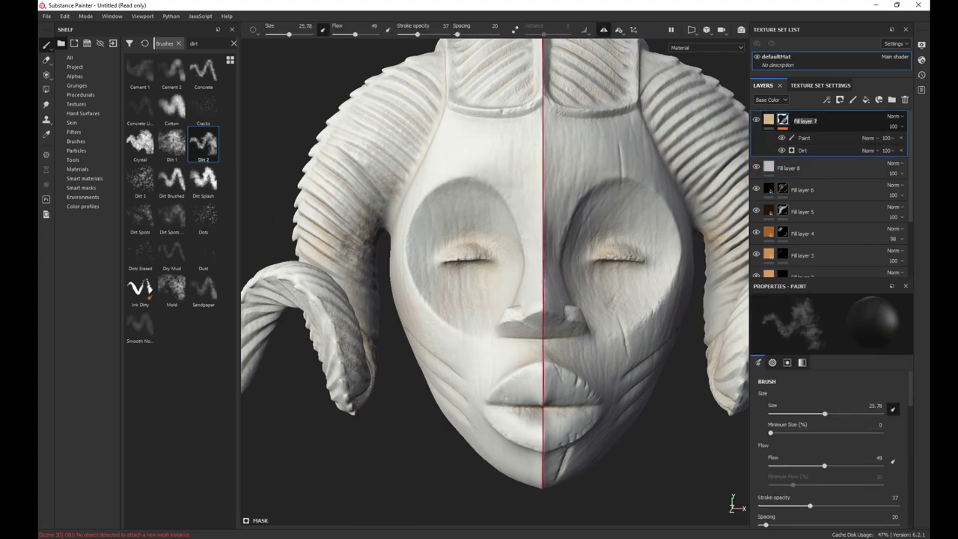
pyautogui.write('dust')
pyautogui.doubleClick(789, 168)
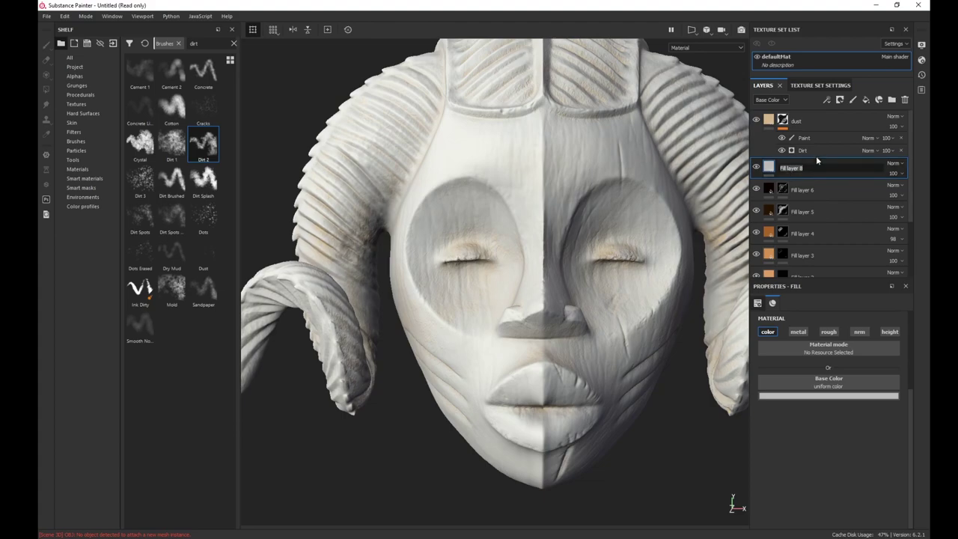
pyautogui.write('final polish')
pyautogui.press('Return')
# - Rename Fill layer 6 to "darkest color" and Fill layer 5 to "dark color"
pyautogui.doubleClick(802, 190)
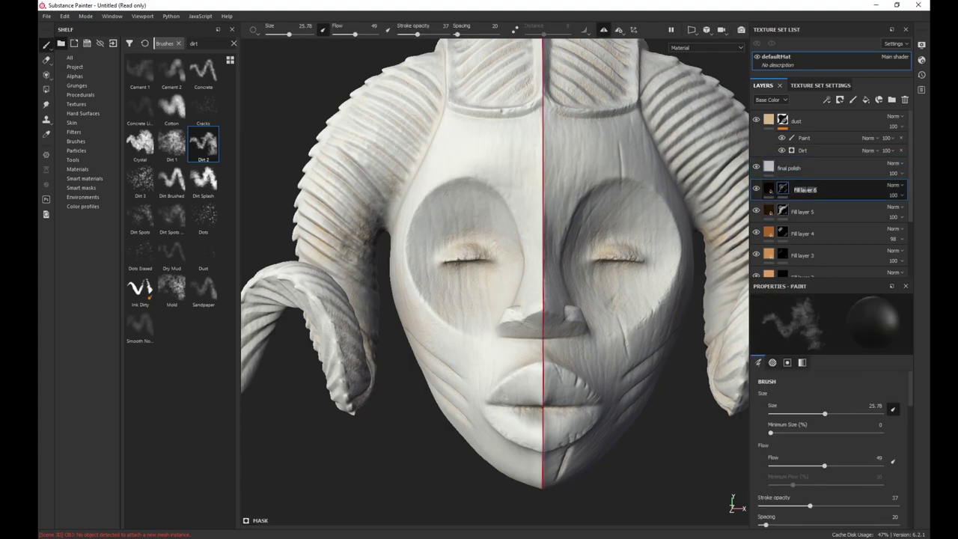
pyautogui.write('darkest color')
pyautogui.press('Return')
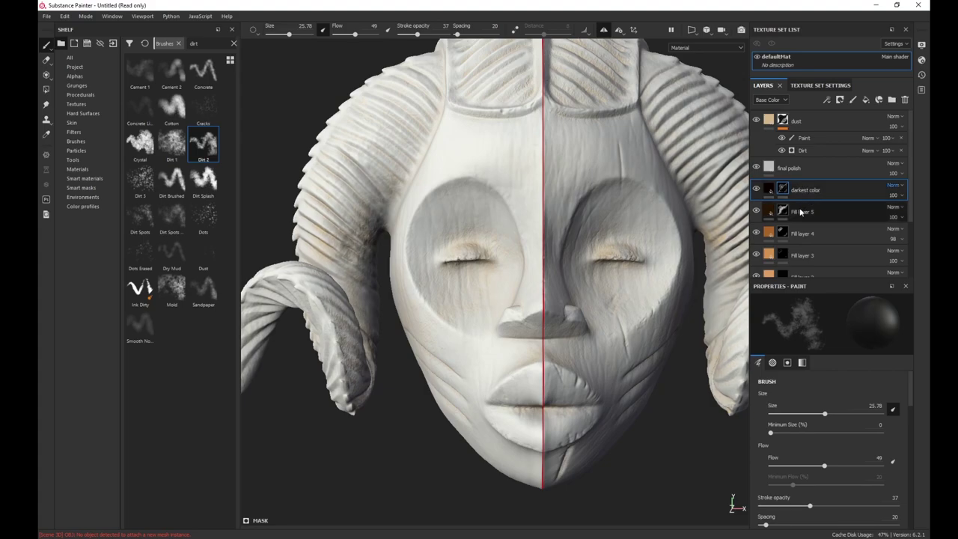
pyautogui.doubleClick(806, 209)
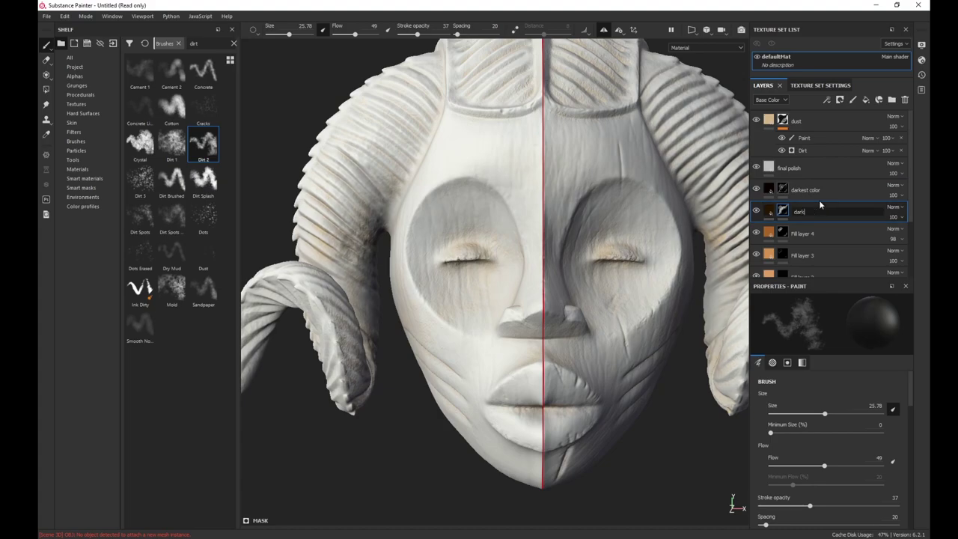
pyautogui.write('dark color')
pyautogui.press('Return')
# - Rename Fill layer 2 to "lighter color" and Fill layer 3 to "darker light"
pyautogui.scroll(-1, 803, 236)
pyautogui.doubleClick(804, 249)
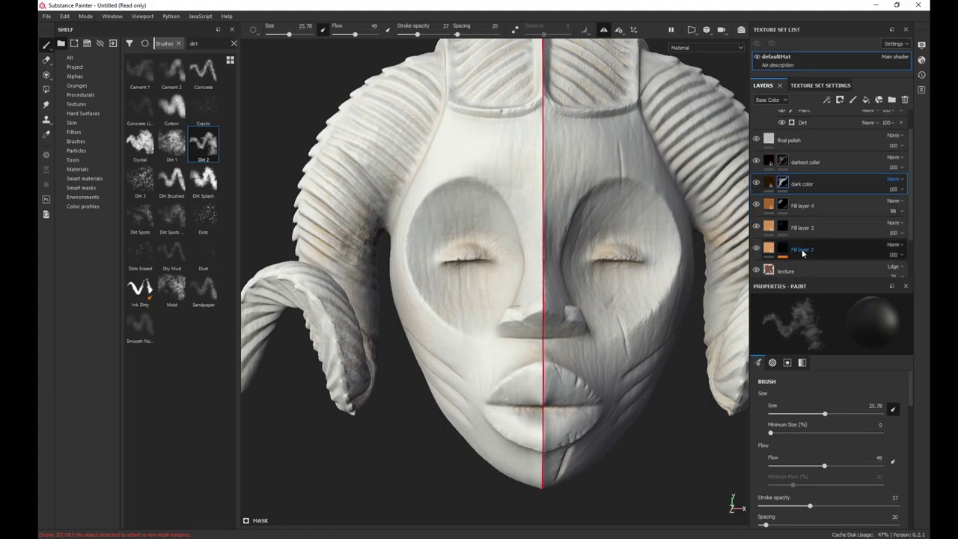
pyautogui.write('lighter color')
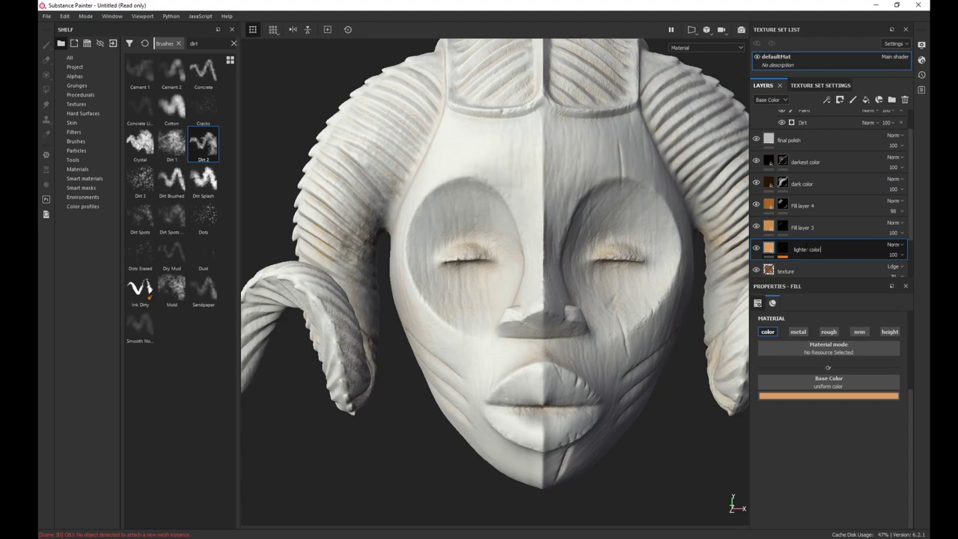
pyautogui.press('Return')
pyautogui.doubleClick(806, 228)
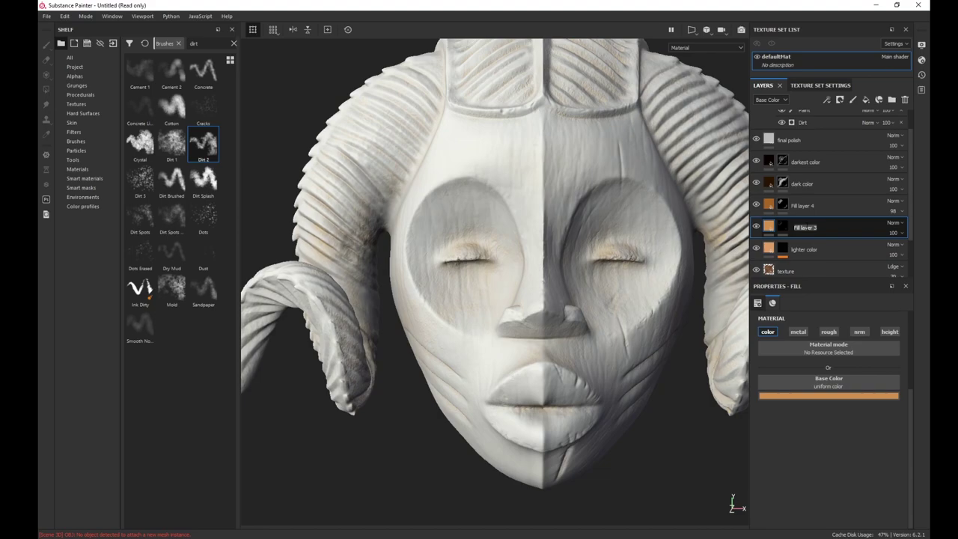
pyautogui.write('darker light')
# - Rename Fill layer 4 to "darkest light"
pyautogui.doubleClick(805, 205)
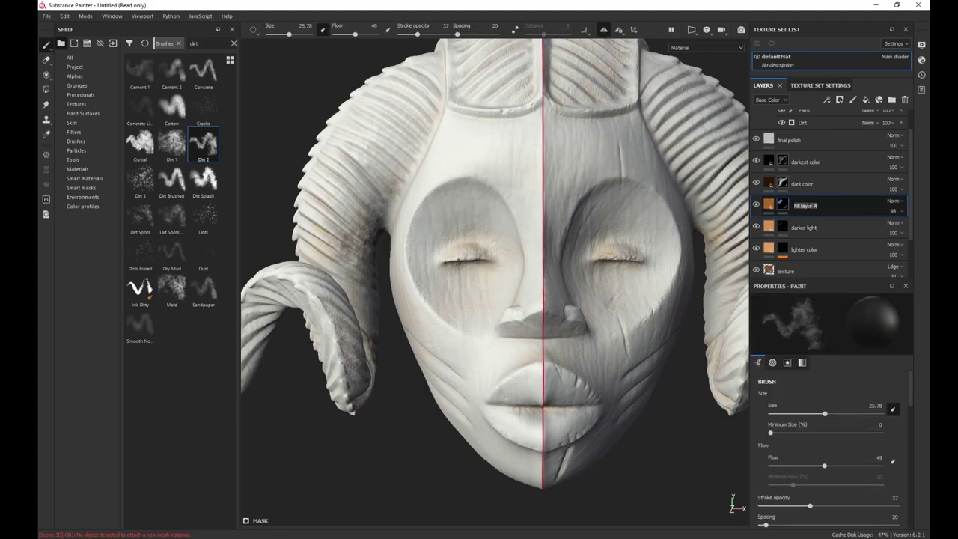
pyautogui.click(811, 205)
pyautogui.moveTo(820, 206); pyautogui.dragTo(780, 212)
pyautogui.write('darkest light')
pyautogui.press('Return')
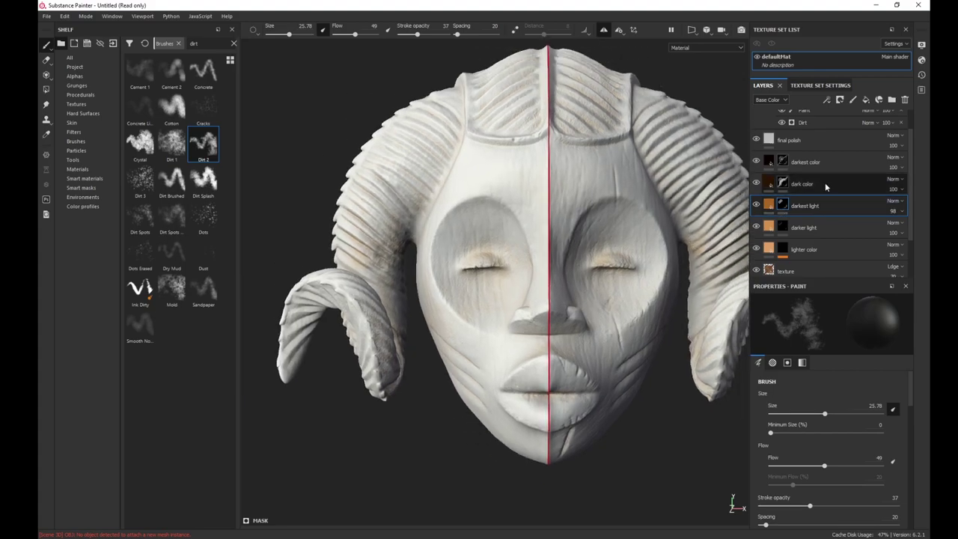
# - Set the final polish layer's base color to the brown sampled from the base layer, darkened slightly
pyautogui.scroll(1, 825, 181)
pyautogui.click(809, 171)
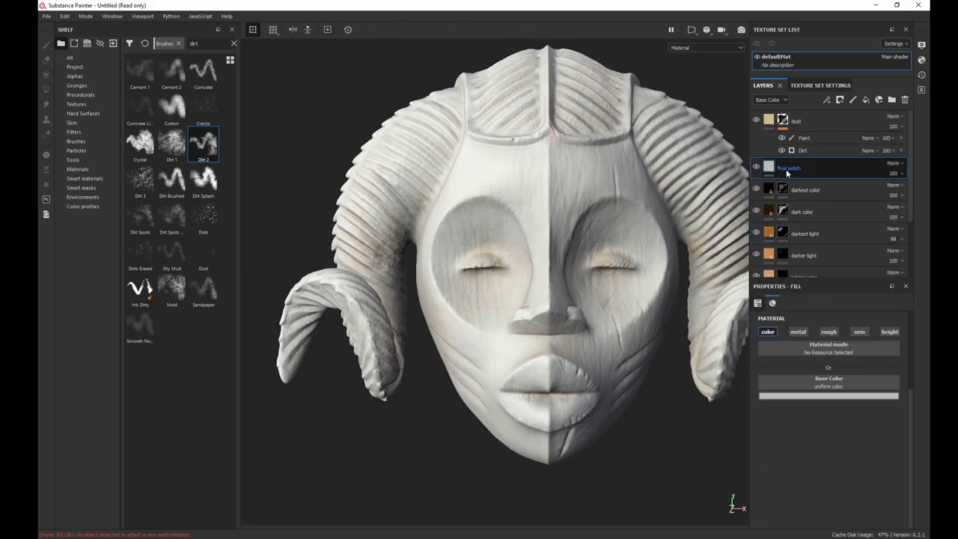
pyautogui.scroll(-2, 795, 211)
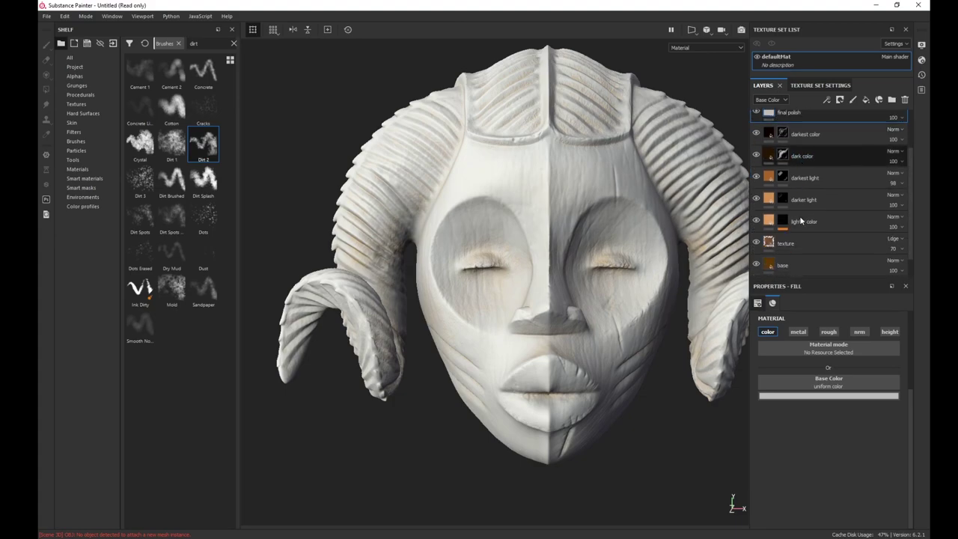
pyautogui.click(824, 398)
pyautogui.moveTo(846, 411); pyautogui.dragTo(769, 261)
pyautogui.click(771, 265)
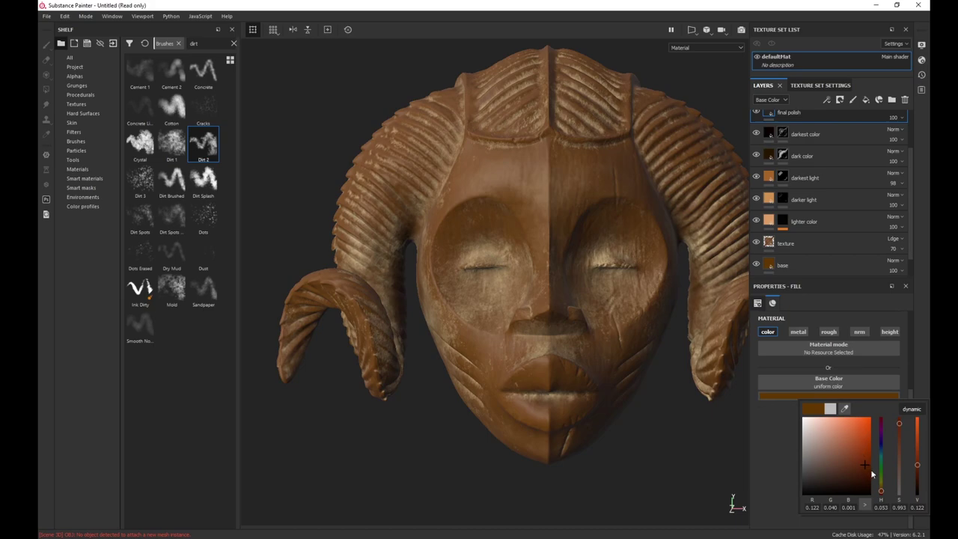
pyautogui.click(865, 466)
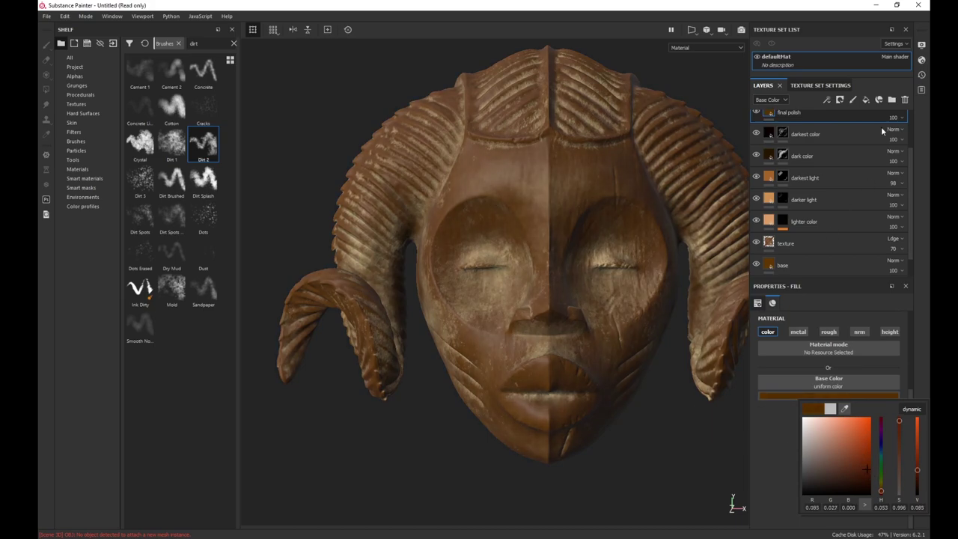
# - Add a black mask to the final polish layer and search the brushes for "fur"
pyautogui.scroll(2, 819, 113)
pyautogui.click(839, 100)
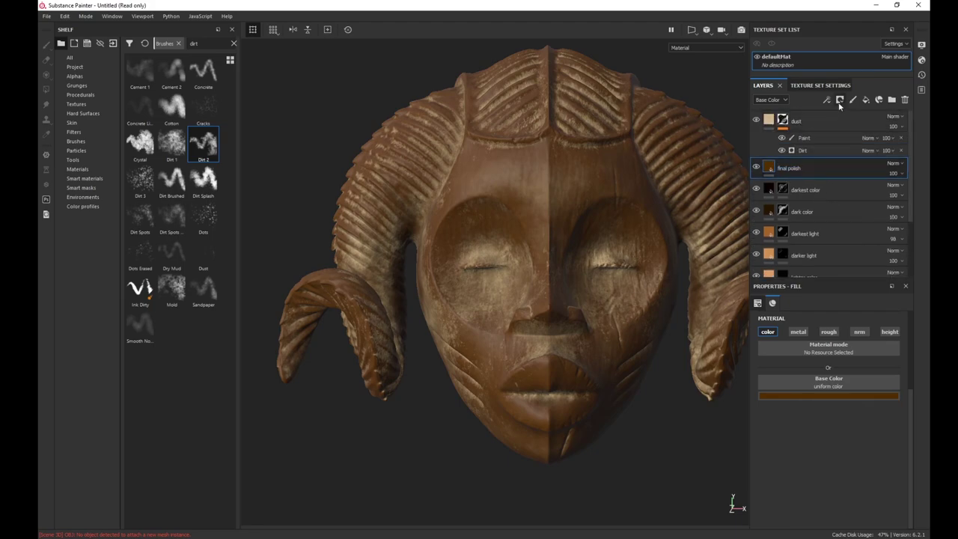
pyautogui.click(858, 122)
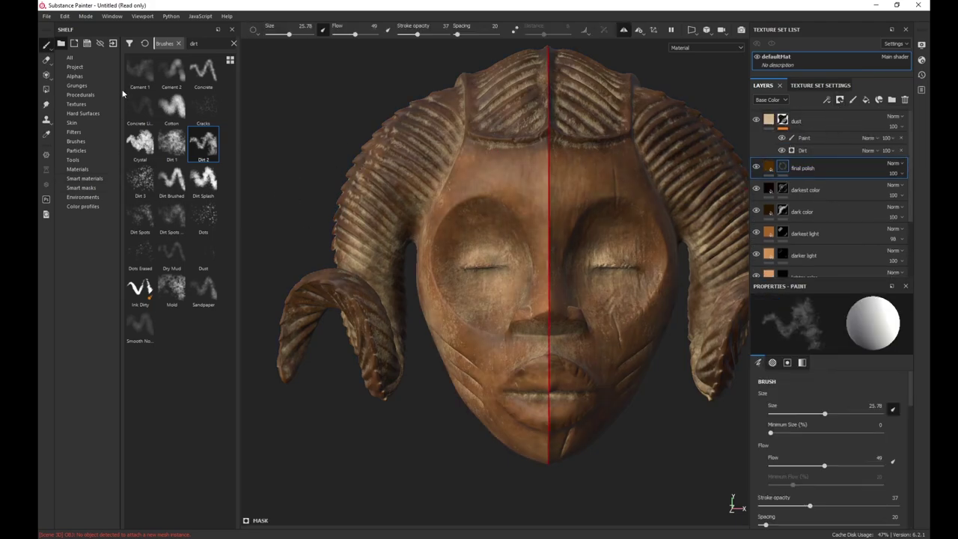
pyautogui.doubleClick(193, 44)
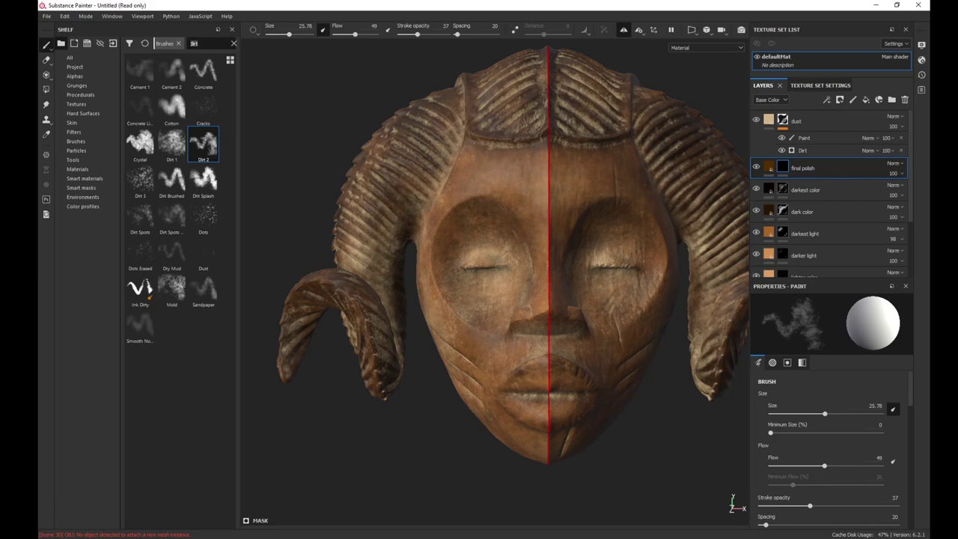
pyautogui.write('fur')
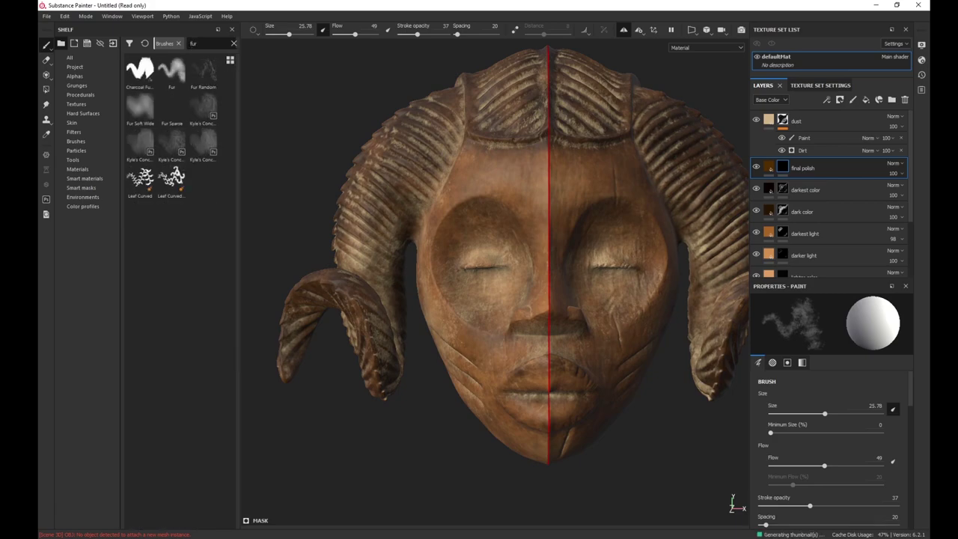
# - Paint the final polish mask over the forehead and eye areas using the Fur Soft Wide brush at 62 stroke opacity
pyautogui.click(140, 105)
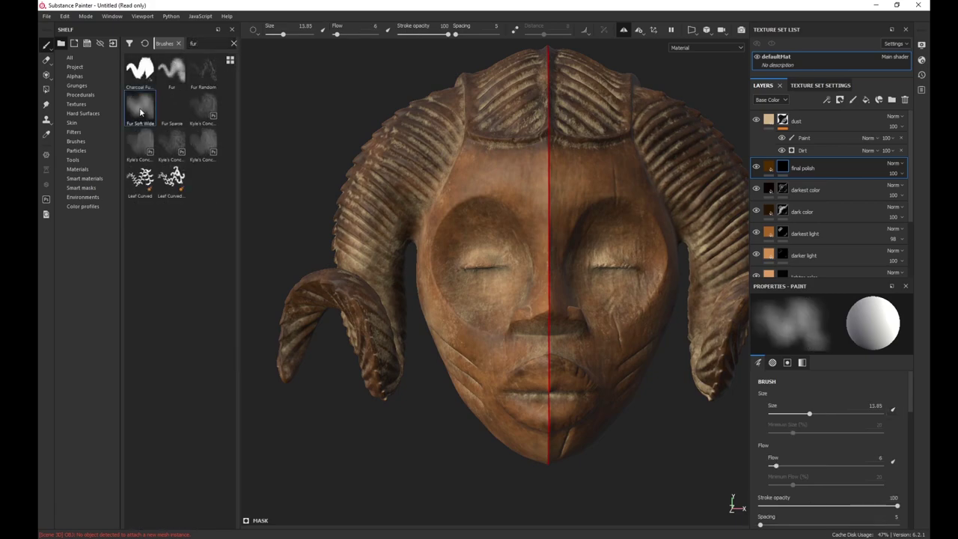
pyautogui.click(428, 35)
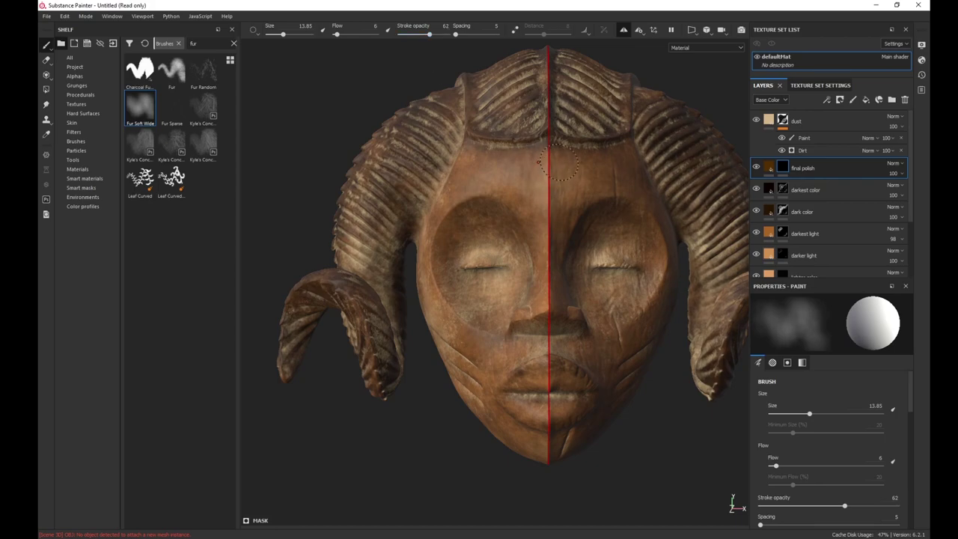
pyautogui.scroll(3, 541, 165)
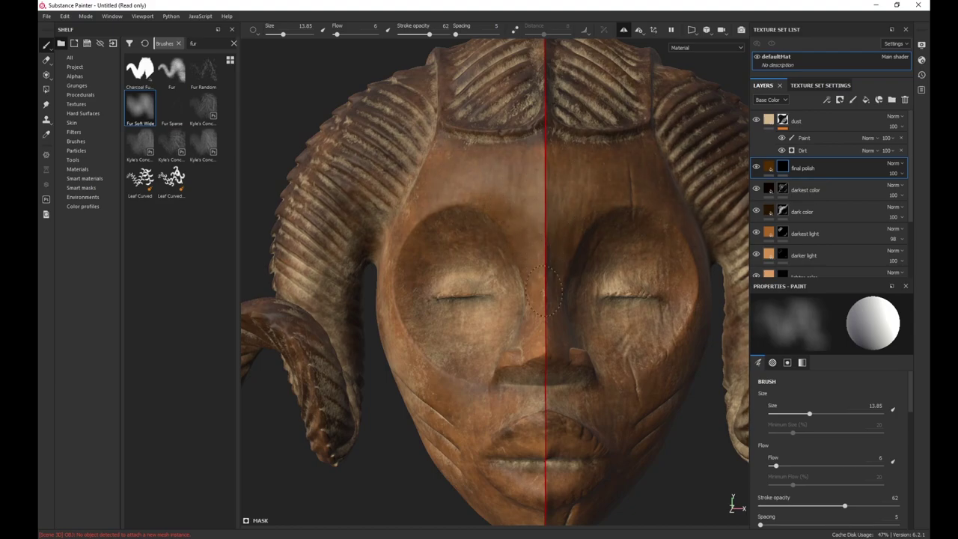
pyautogui.scroll(-3, 543, 292)
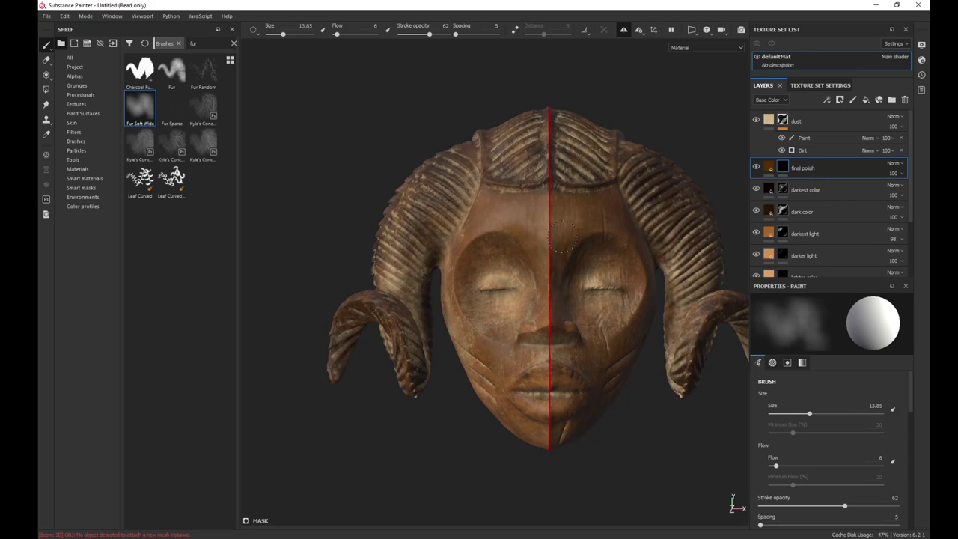
pyautogui.scroll(-1, 591, 327)
pyautogui.keyDown('alt'); pyautogui.moveTo(591, 327); pyautogui.dragTo(520, 327, button='middle'); pyautogui.keyUp('alt')
pyautogui.keyDown('alt'); pyautogui.moveTo(520, 327); pyautogui.dragTo(508, 327); pyautogui.keyUp('alt')
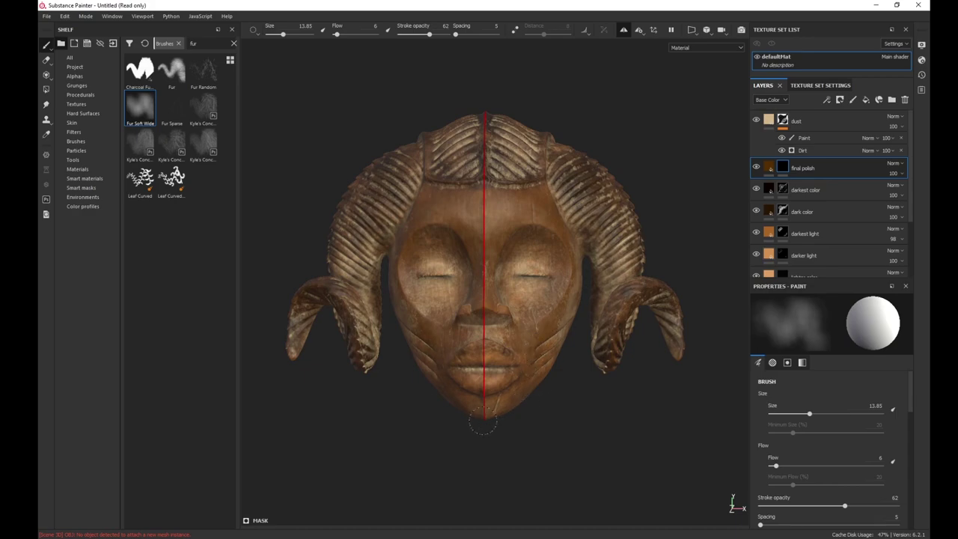
# - Continue painting the final polish over the lips, cheeks and chin
pyautogui.scroll(2, 509, 385)
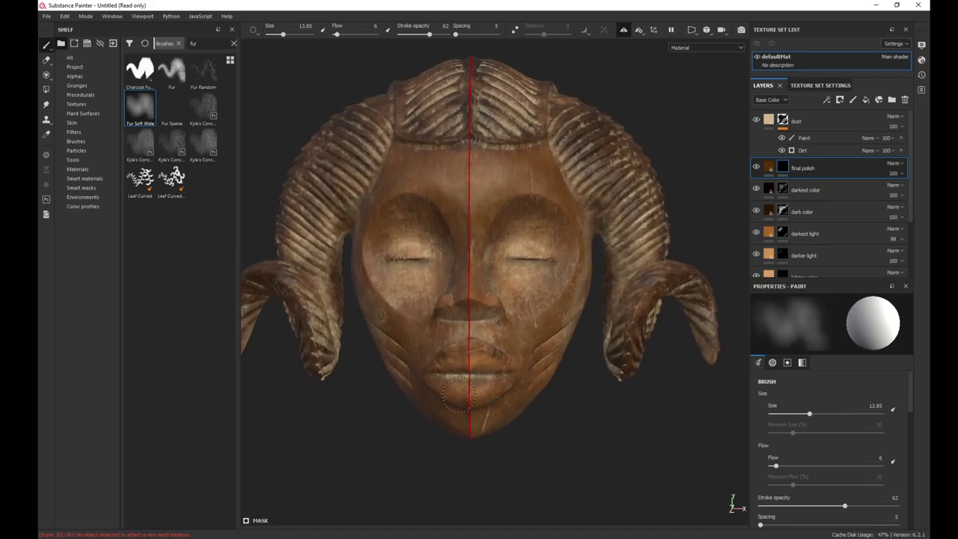
pyautogui.moveTo(499, 352)
pyautogui.mouseDown()
pyautogui.moveTo(499, 364)
pyautogui.moveTo(483, 352)
pyautogui.mouseUp()
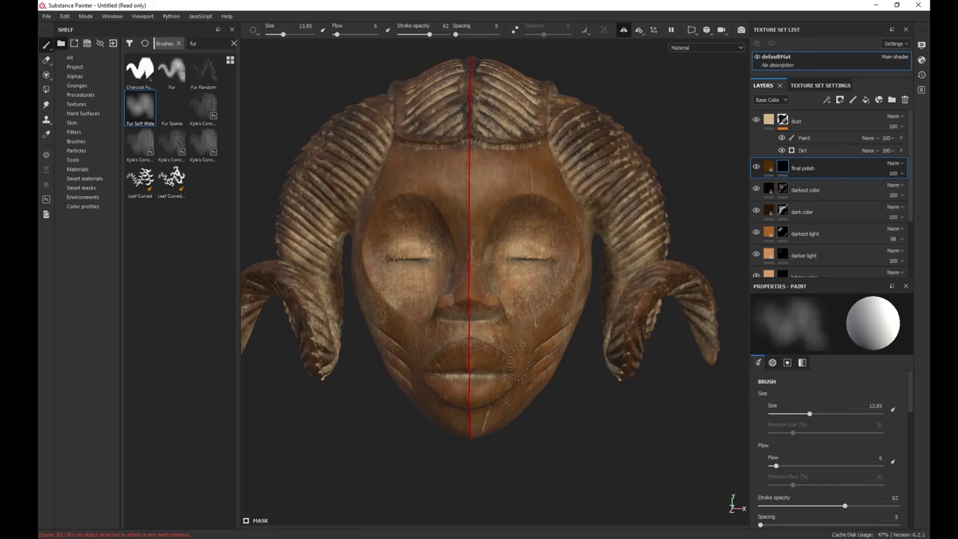
pyautogui.keyDown('alt'); pyautogui.moveTo(566, 394); pyautogui.dragTo(554, 405); pyautogui.keyUp('alt')
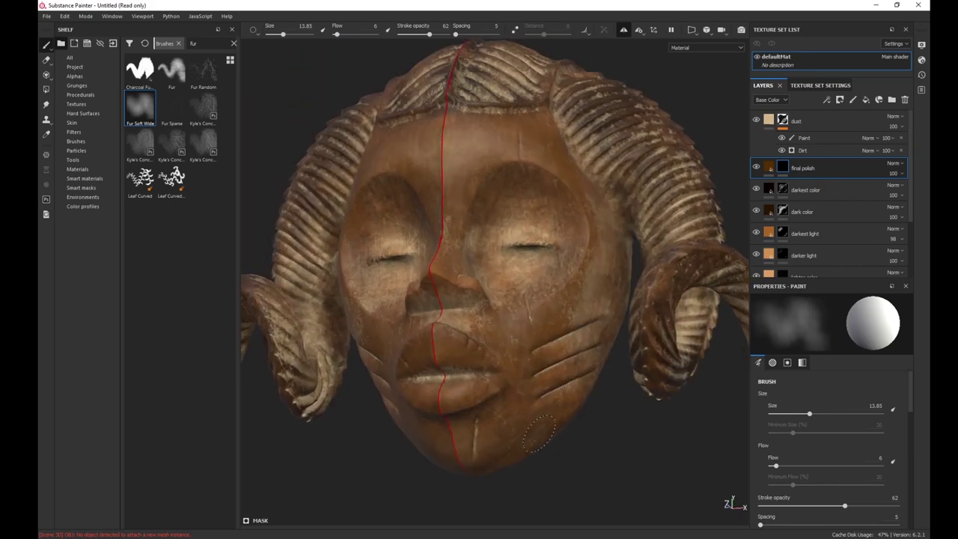
pyautogui.scroll(-3, 528, 432)
pyautogui.keyDown('alt'); pyautogui.moveTo(467, 243); pyautogui.dragTo(503, 256); pyautogui.keyUp('alt')
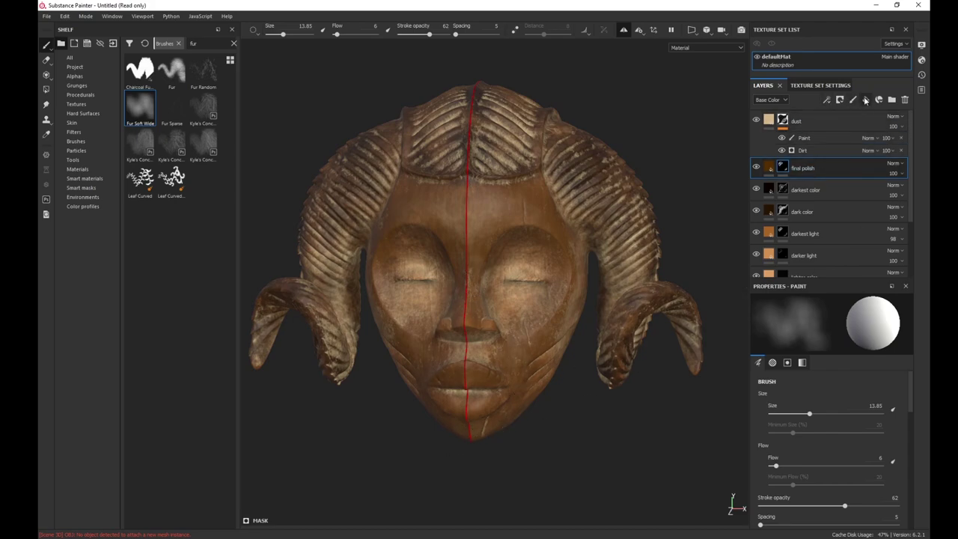
# - Add a color-only fill layer above final polish with a near-black base color and a black mask
pyautogui.click(870, 99)
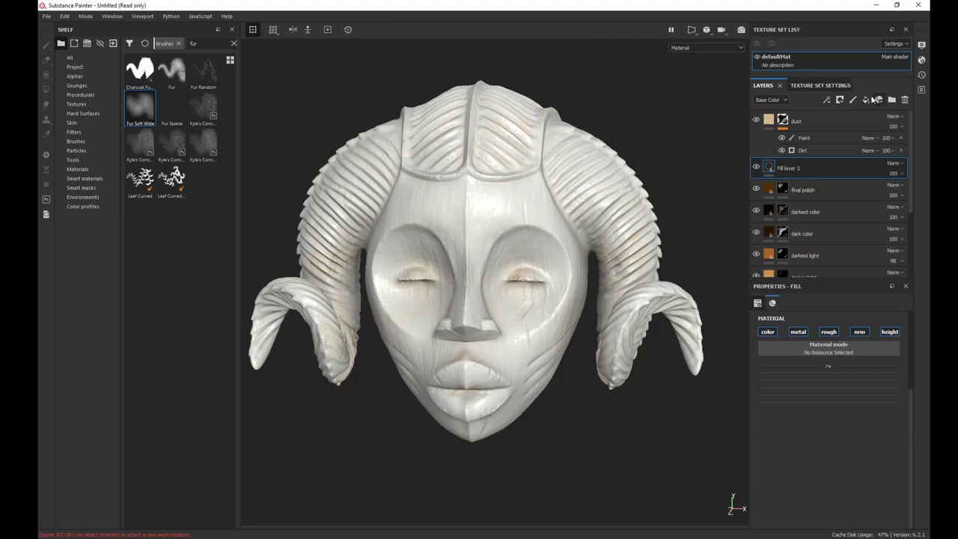
pyautogui.keyDown('alt'); pyautogui.click(770, 333); pyautogui.keyUp('alt')
pyautogui.click(795, 396)
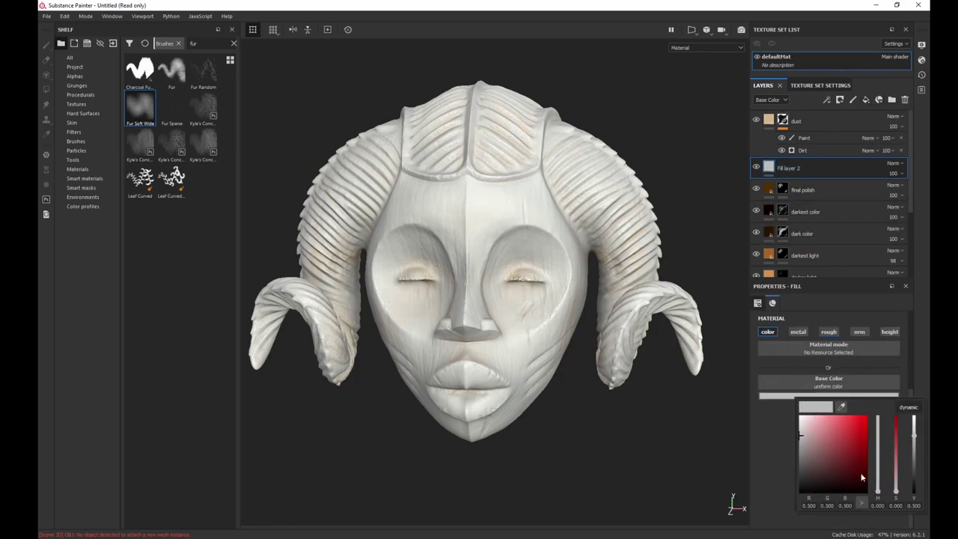
pyautogui.click(866, 490)
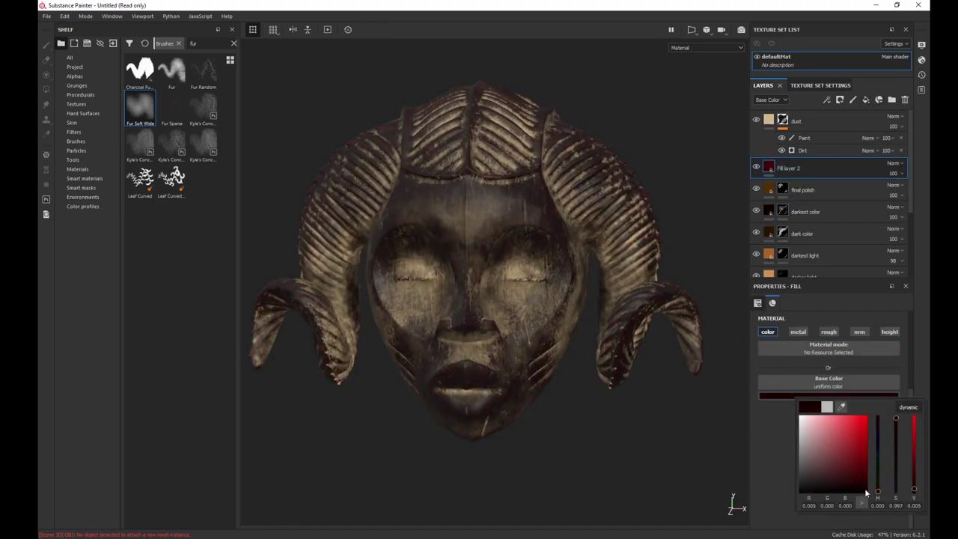
pyautogui.click(866, 491)
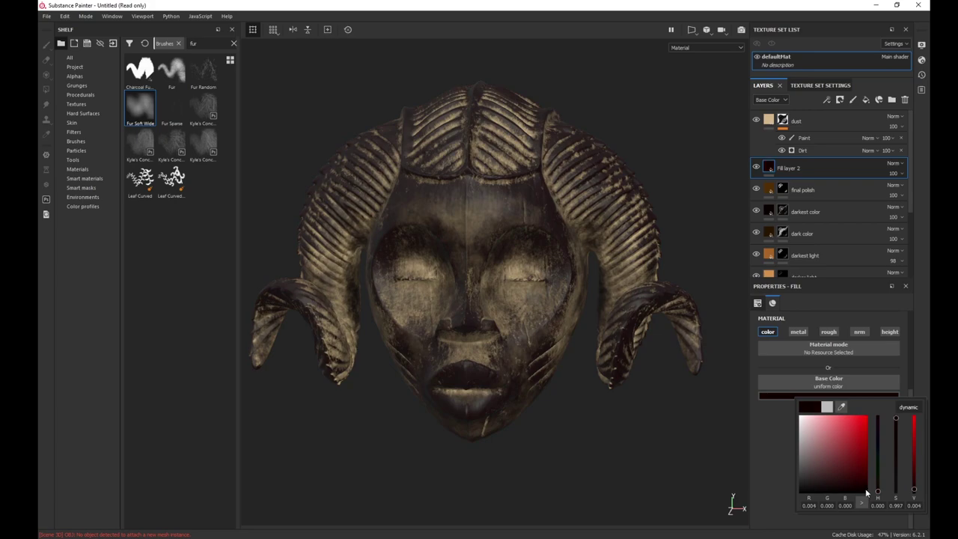
pyautogui.click(778, 446)
pyautogui.click(839, 99)
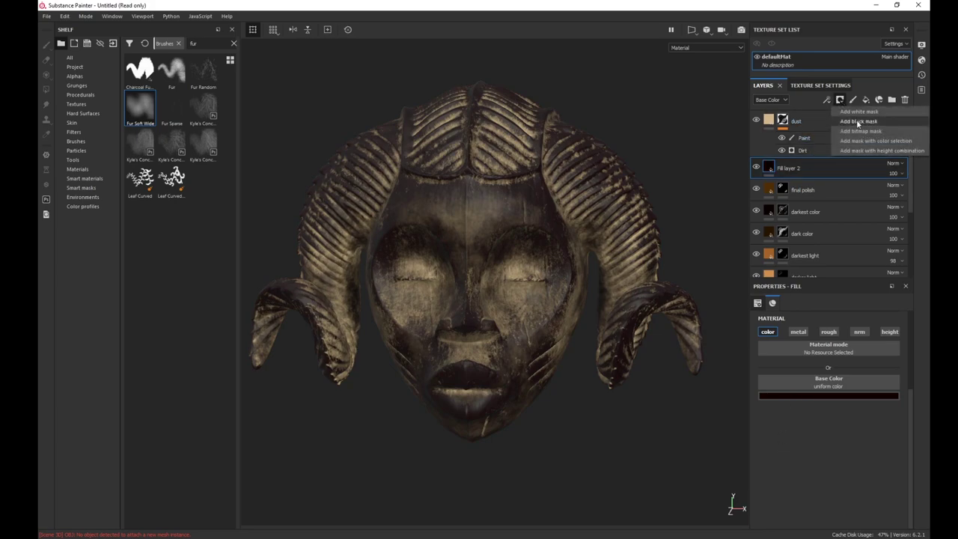
pyautogui.click(858, 121)
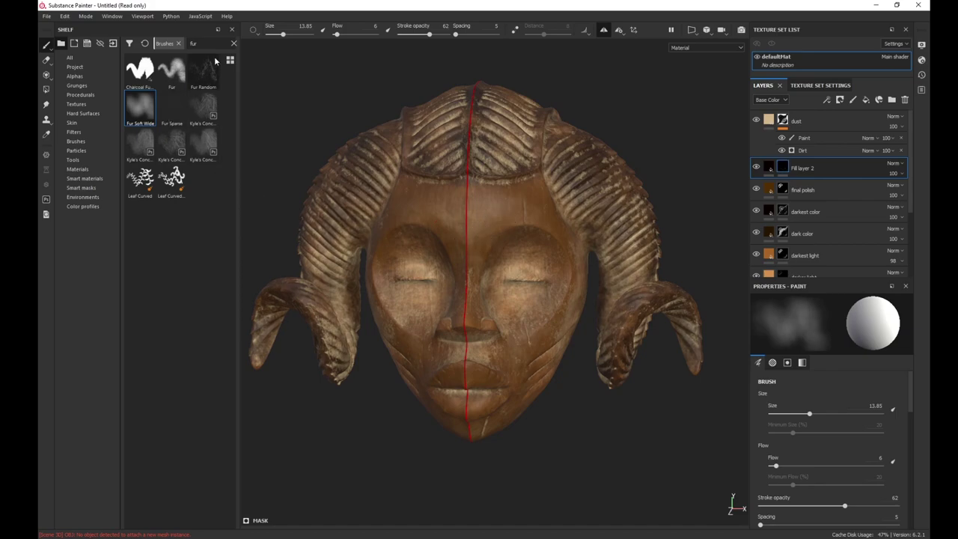
# - Search the brushes for "dirt" and dab the forehead with Dirt 1 at 26 flow and 65 stroke opacity
pyautogui.doubleClick(194, 43)
pyautogui.write('dirt')
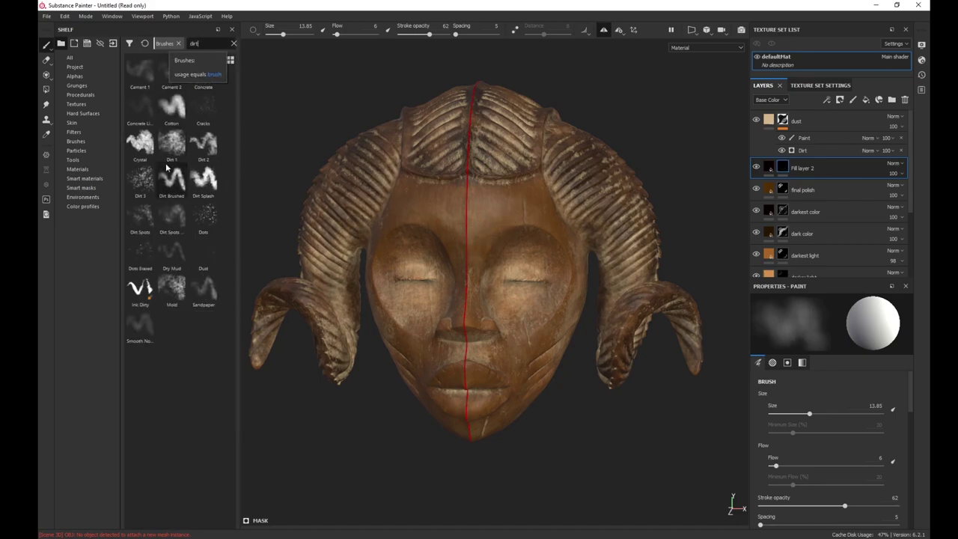
pyautogui.click(178, 146)
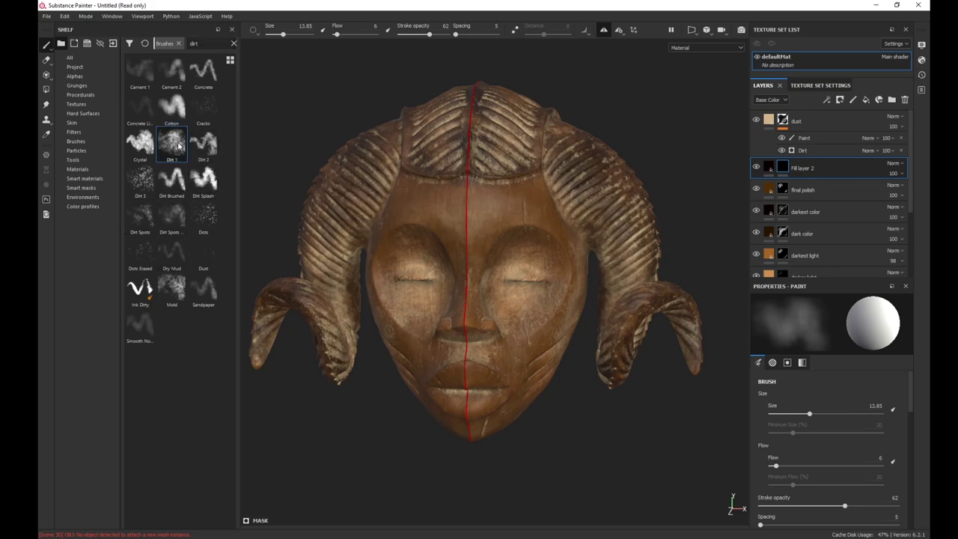
pyautogui.keyDown('alt'); pyautogui.moveTo(471, 220); pyautogui.dragTo(477, 237, button='right'); pyautogui.keyUp('alt')
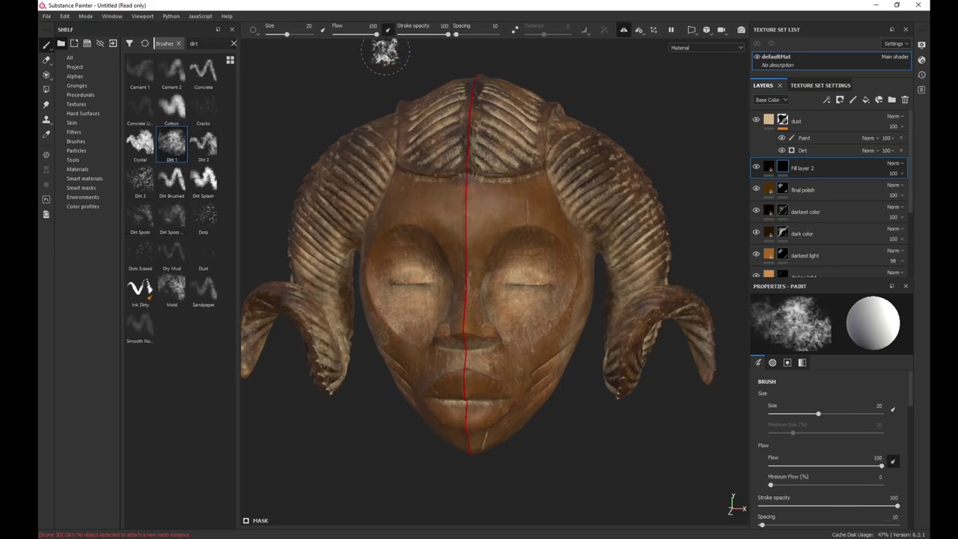
pyautogui.moveTo(374, 35); pyautogui.dragTo(344, 36)
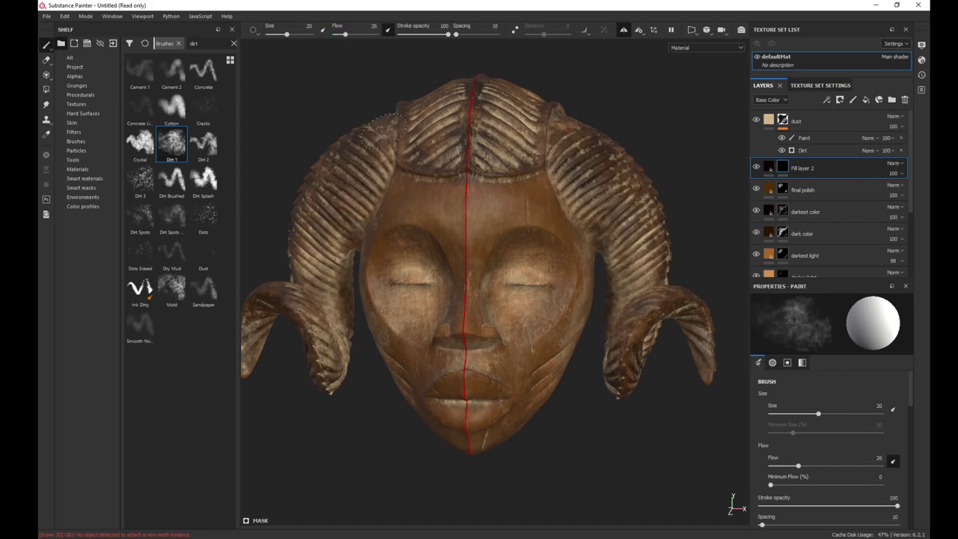
pyautogui.moveTo(454, 34); pyautogui.dragTo(431, 35)
pyautogui.moveTo(481, 223)
pyautogui.mouseDown()
pyautogui.moveTo(515, 208)
pyautogui.moveTo(490, 221)
pyautogui.mouseUp()
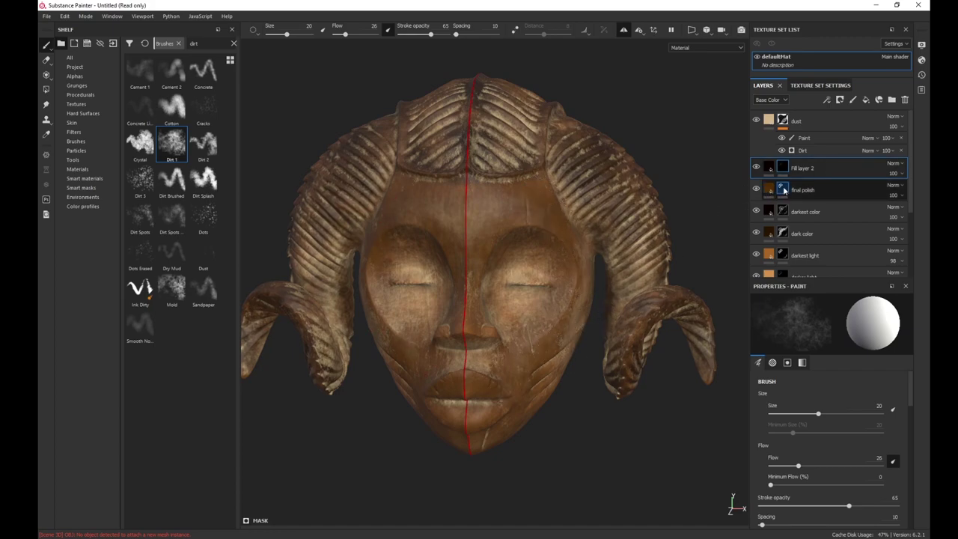
# - Lower the final polish layer's opacity to 89
pyautogui.click(853, 190)
pyautogui.click(894, 196)
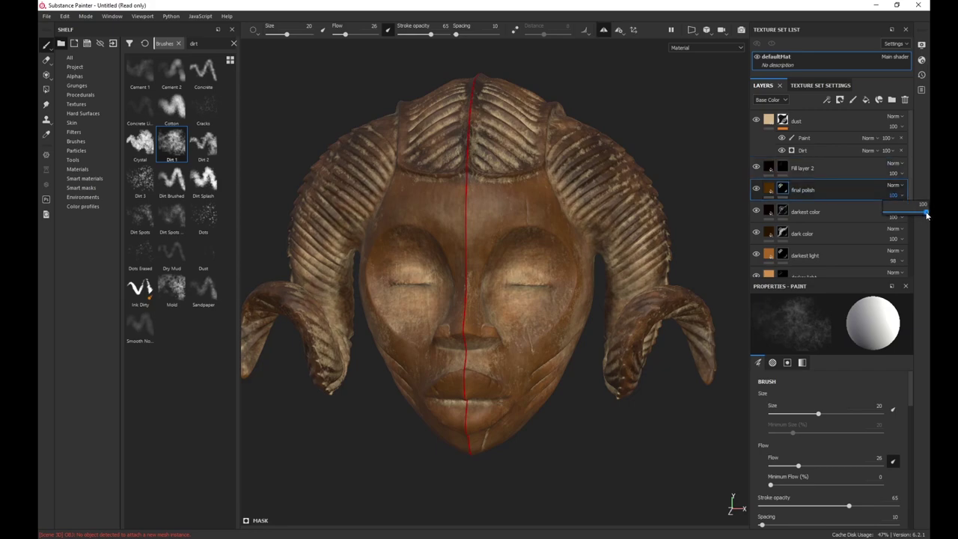
pyautogui.moveTo(926, 213); pyautogui.dragTo(921, 215)
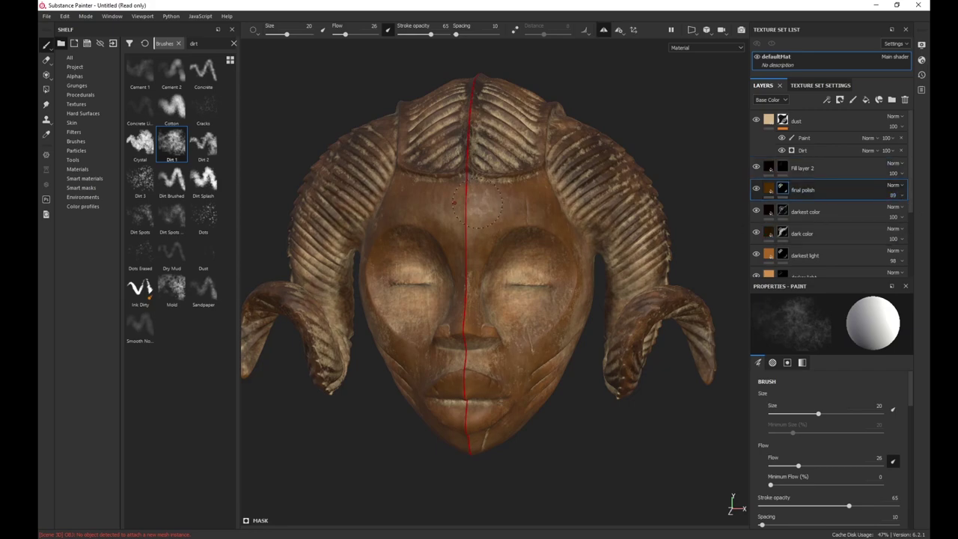
pyautogui.scroll(2, 477, 203)
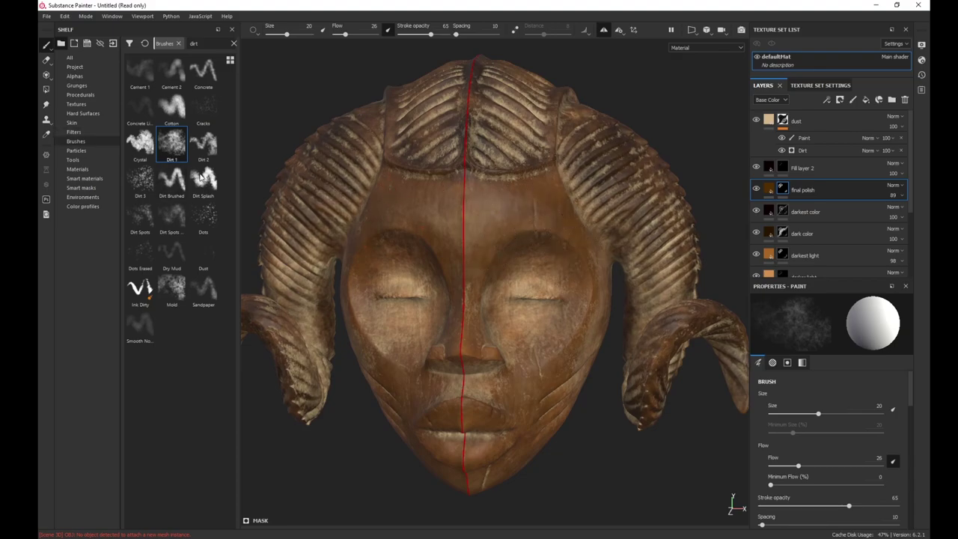
# - Choose the Dirt 3 brush and set it to size 27.08, 51 flow and 58 stroke opacity
pyautogui.click(141, 251)
pyautogui.click(203, 219)
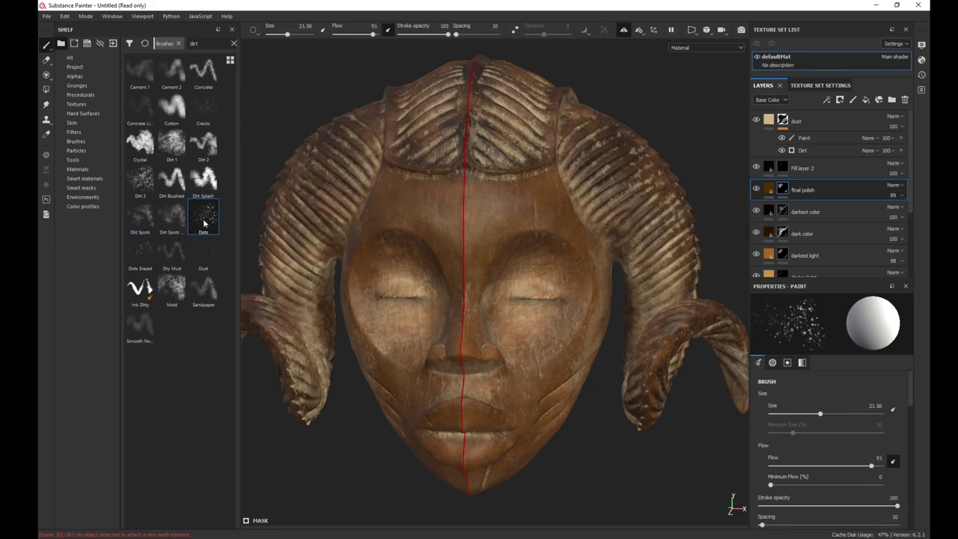
pyautogui.click(140, 180)
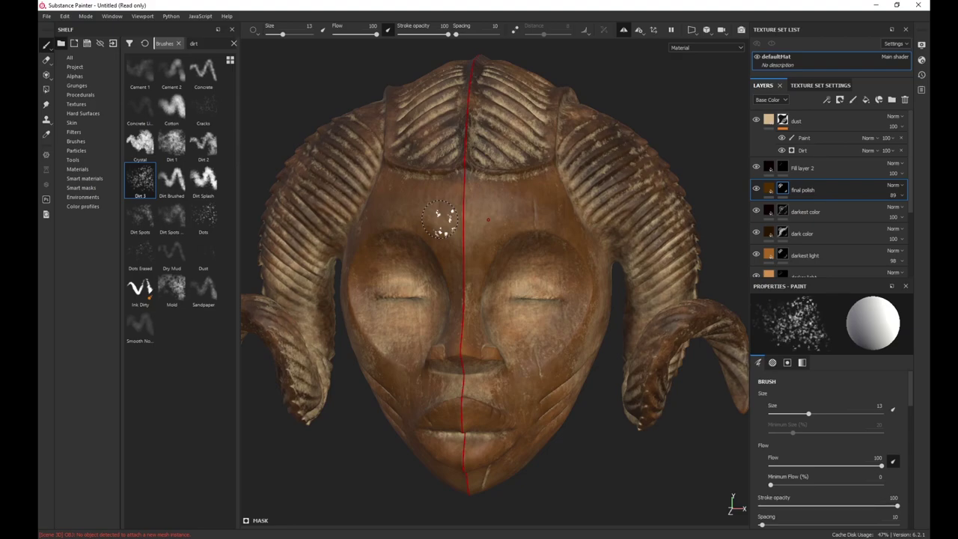
pyautogui.keyDown('ctrl'); pyautogui.moveTo(451, 218); pyautogui.dragTo(523, 215, button='right'); pyautogui.keyUp('ctrl')
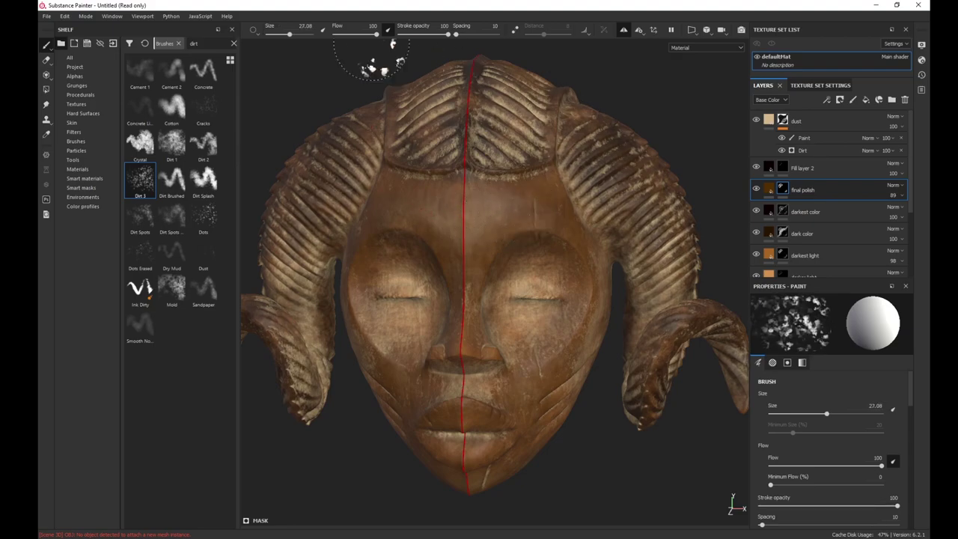
pyautogui.click(428, 35)
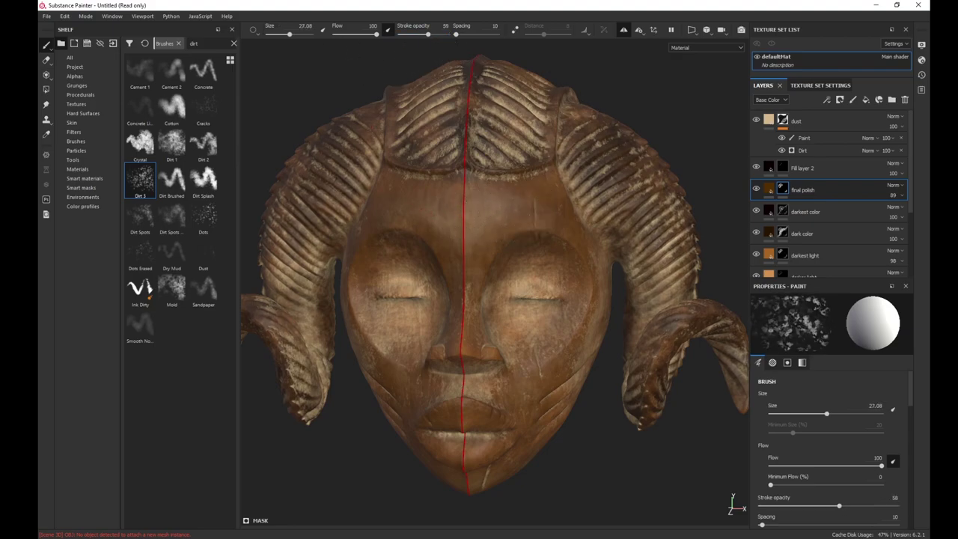
pyautogui.click(355, 34)
# - Undo the test stroke on the final polish mask and spatter dirt on the near-black layer's mask, reducing stroke opacity to 27
pyautogui.moveTo(516, 234); pyautogui.dragTo(469, 234)
pyautogui.hotkey('ctrl', 'z')
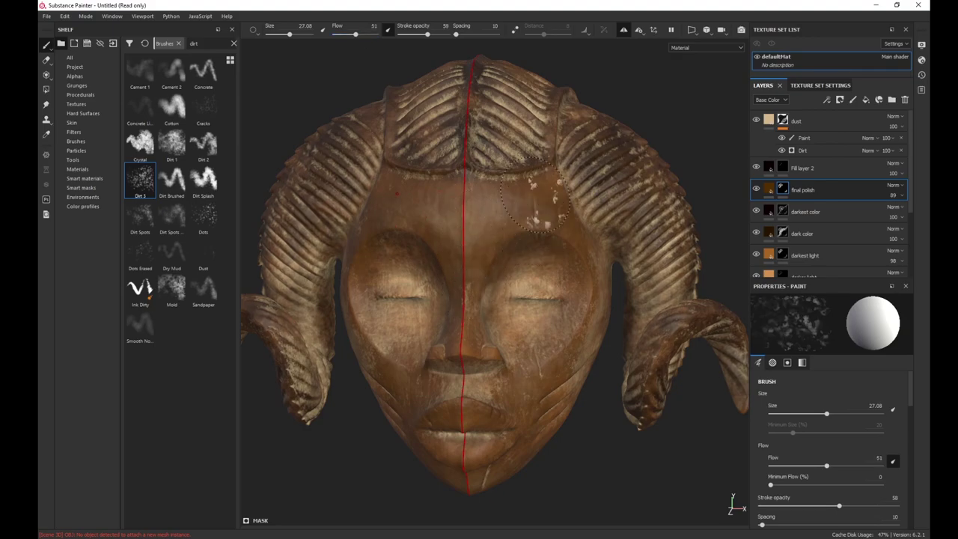
pyautogui.click(782, 167)
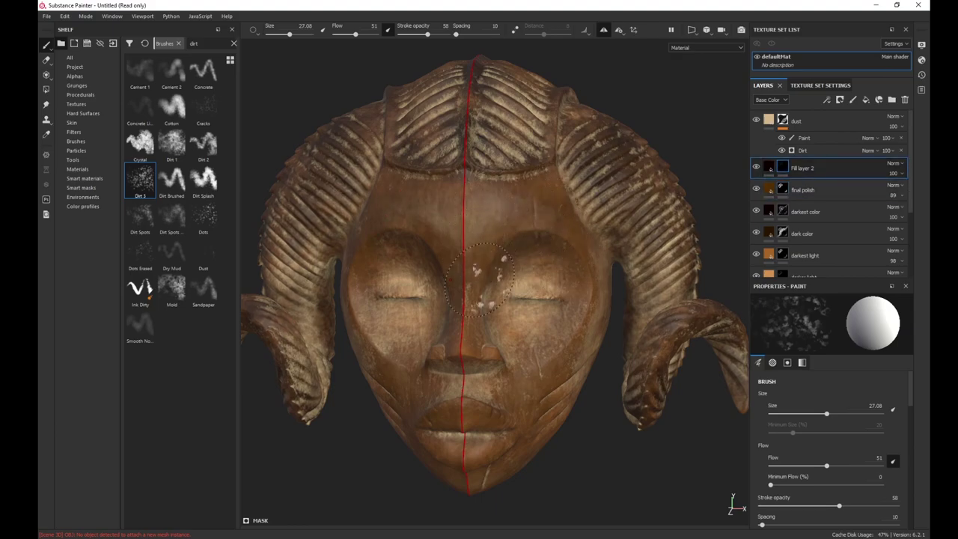
pyautogui.click(412, 35)
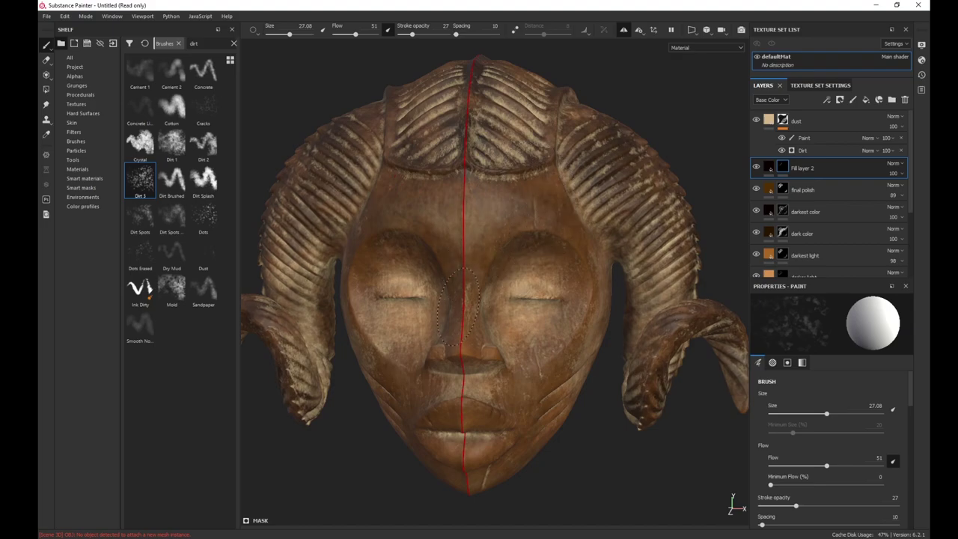
# - Switch to the Dirt 1 brush with 55 flow and 52 stroke opacity
pyautogui.click(177, 144)
pyautogui.click(424, 34)
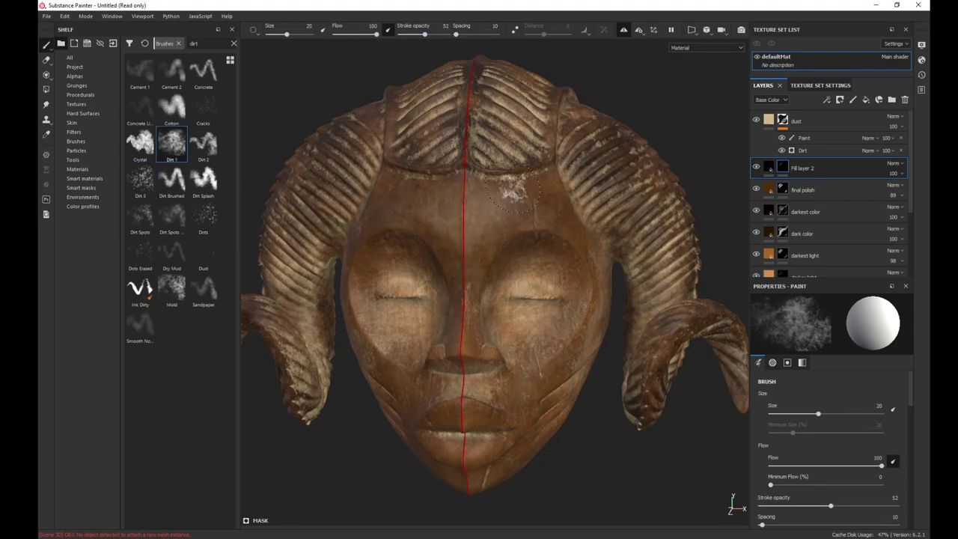
pyautogui.moveTo(372, 34); pyautogui.dragTo(357, 35)
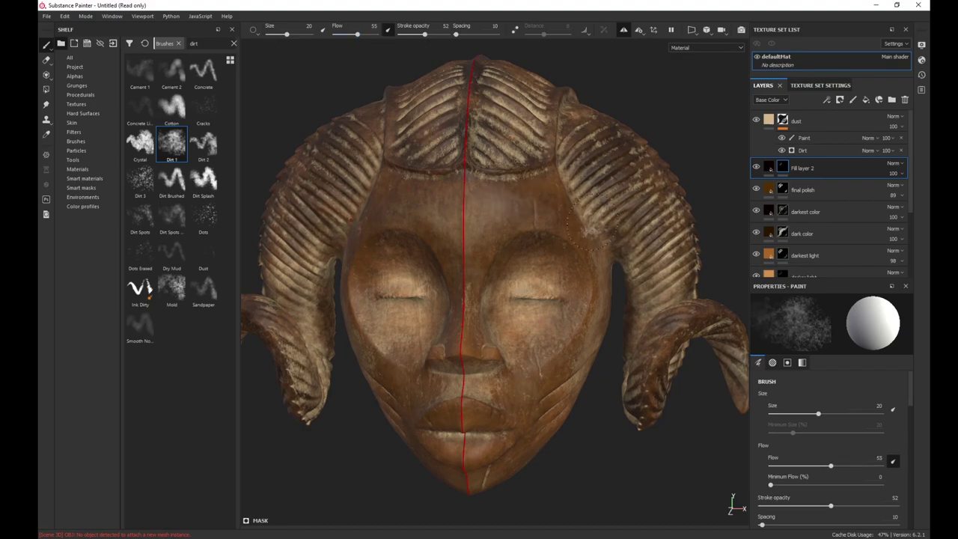
# - Enlarge the Dirt 1 brush to size 39.35, try it on the face and undo the last dab
pyautogui.press(']')
pyautogui.press(']')
pyautogui.press(']')
pyautogui.press(']')
pyautogui.press(']')
pyautogui.press(']')
pyautogui.press(']')
pyautogui.press(']')
pyautogui.press(']')
pyautogui.press(']')
pyautogui.press(']')
pyautogui.press(']')
pyautogui.press(']')
pyautogui.press(']')
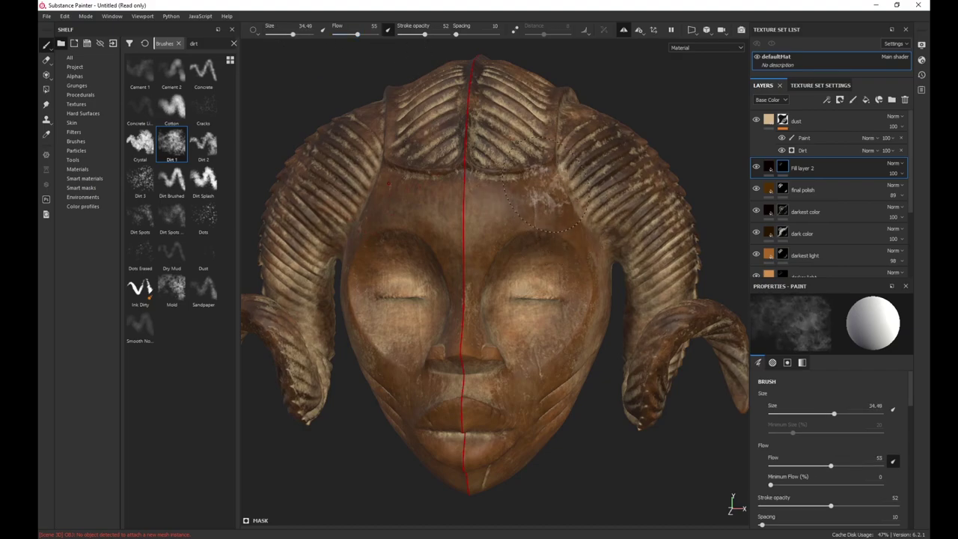
pyautogui.keyDown('ctrl'); pyautogui.moveTo(544, 193); pyautogui.dragTo(550, 194, button='right'); pyautogui.keyUp('ctrl')
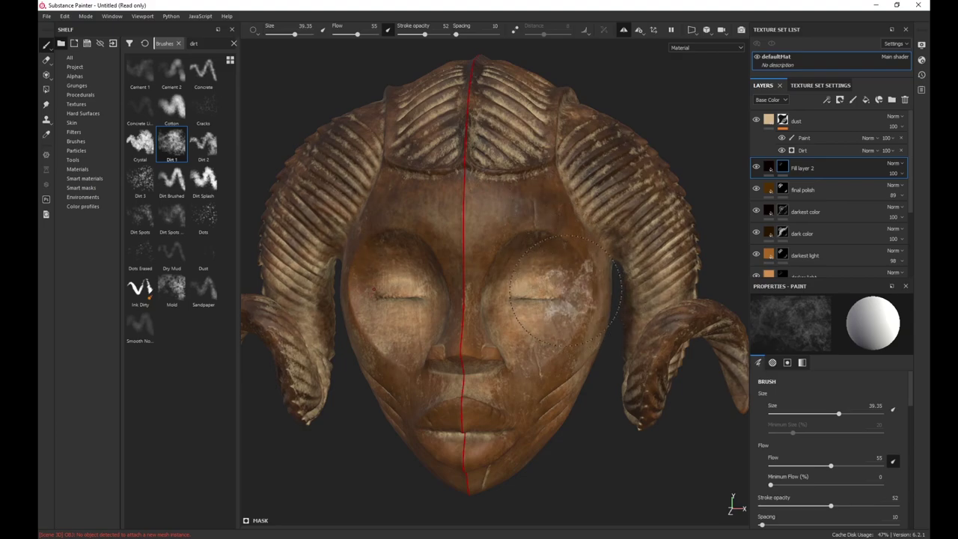
pyautogui.hotkey('ctrl', 'z')
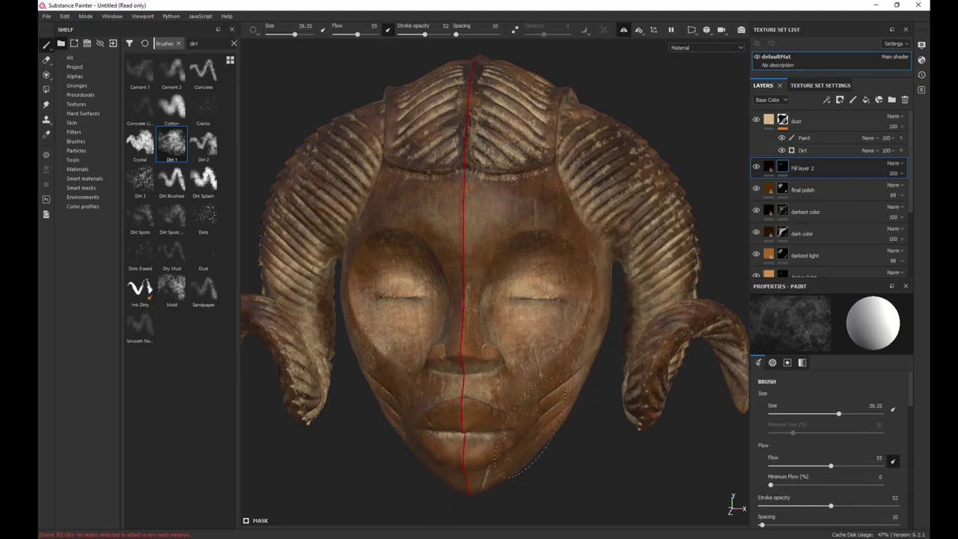
# - Select the paint effect on the dust layer's mask and reduce the Dirt 1 brush to size 18.25
pyautogui.scroll(-3, 499, 211)
pyautogui.keyDown('alt'); pyautogui.moveTo(608, 296); pyautogui.dragTo(537, 270); pyautogui.keyUp('alt')
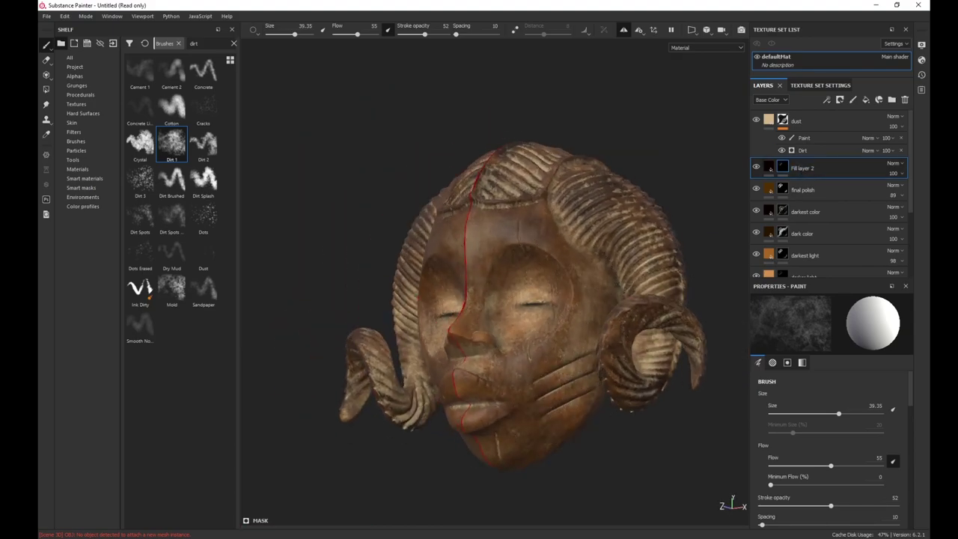
pyautogui.click(806, 137)
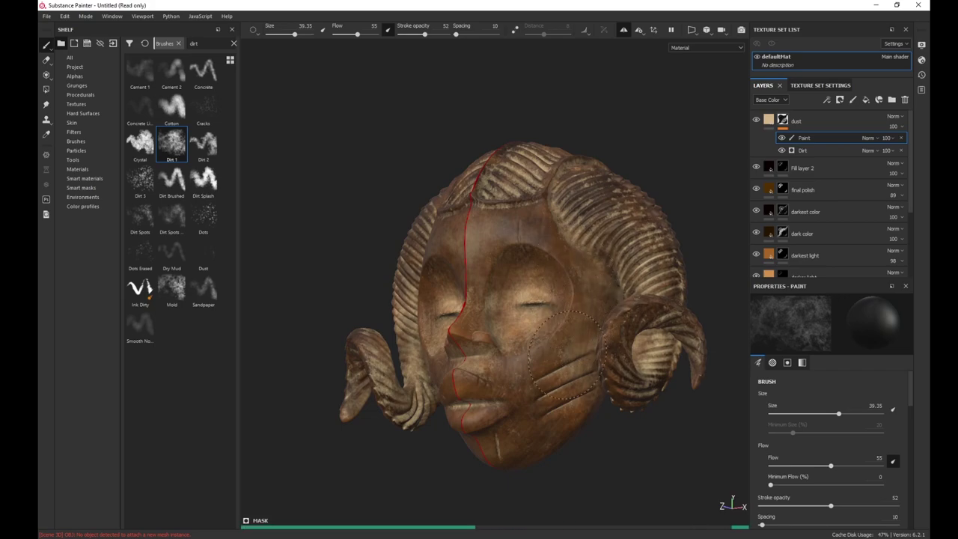
pyautogui.moveTo(453, 365)
pyautogui.keyDown('alt'); pyautogui.mouseDown(button='right')
pyautogui.moveTo(480, 434)
pyautogui.moveTo(455, 377)
pyautogui.mouseUp(button='right'); pyautogui.keyUp('alt')
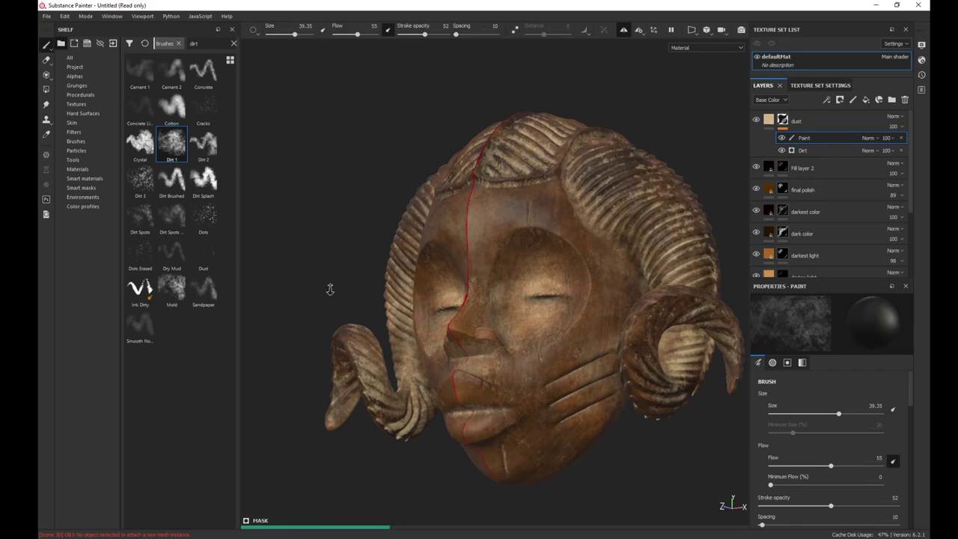
pyautogui.keyDown('alt'); pyautogui.keyDown('shift'); pyautogui.moveTo(330, 290); pyautogui.dragTo(330, 279); pyautogui.keyUp('shift'); pyautogui.keyUp('alt')
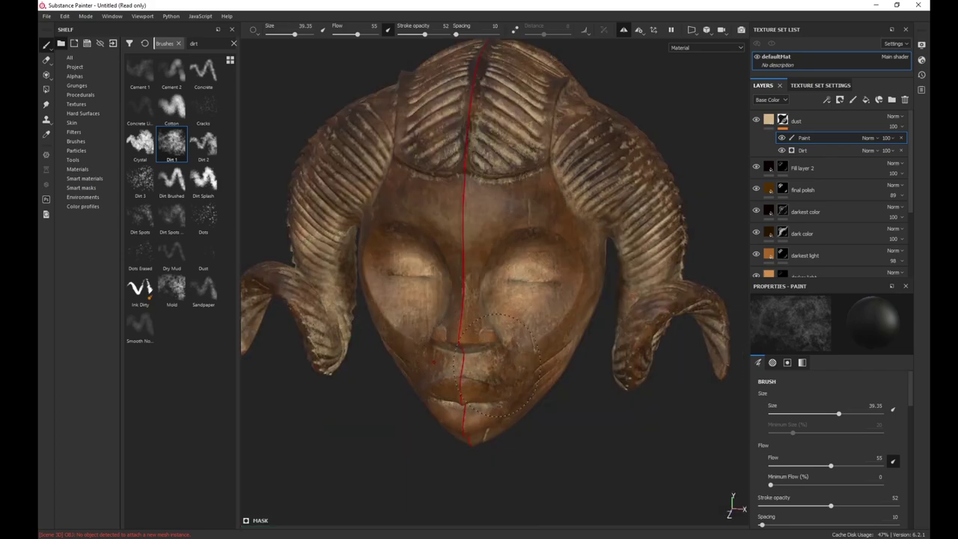
pyautogui.keyDown('alt'); pyautogui.moveTo(497, 365); pyautogui.dragTo(521, 443, button='right'); pyautogui.keyUp('alt')
pyautogui.keyDown('alt'); pyautogui.moveTo(512, 446); pyautogui.dragTo(489, 404); pyautogui.keyUp('alt')
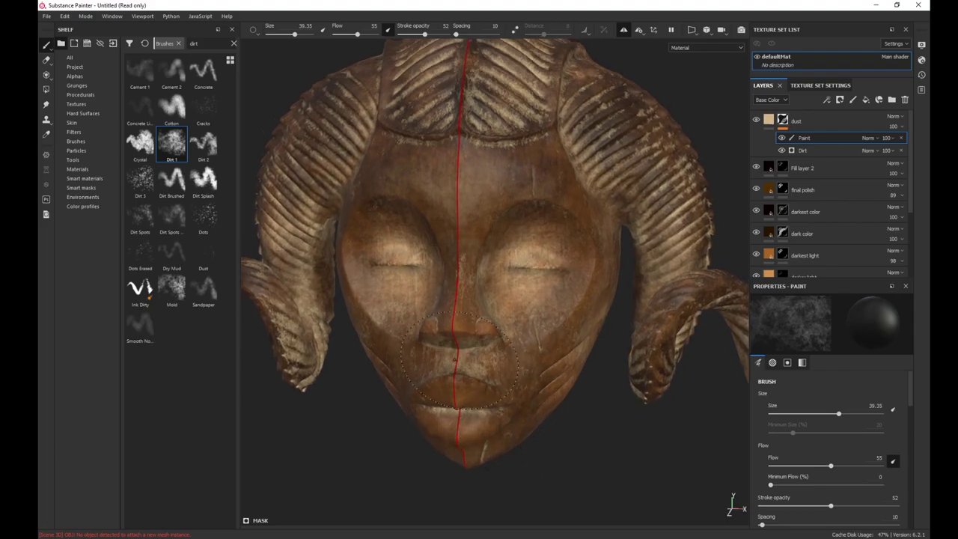
pyautogui.keyDown('ctrl'); pyautogui.moveTo(460, 359); pyautogui.dragTo(423, 360, button='right'); pyautogui.keyUp('ctrl')
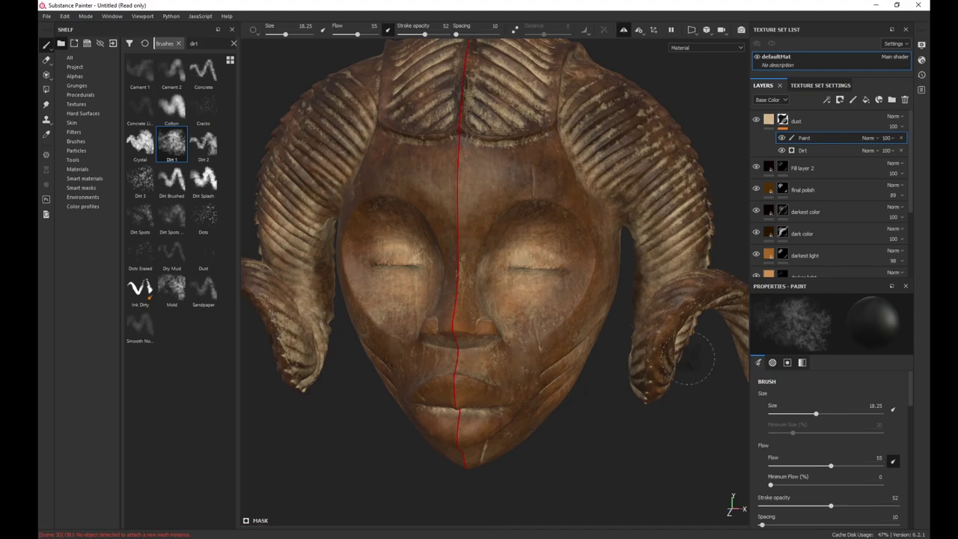
# - Lower the near-black Fill layer 2's opacity to 61 and select the final polish layer
pyautogui.click(833, 166)
pyautogui.click(894, 173)
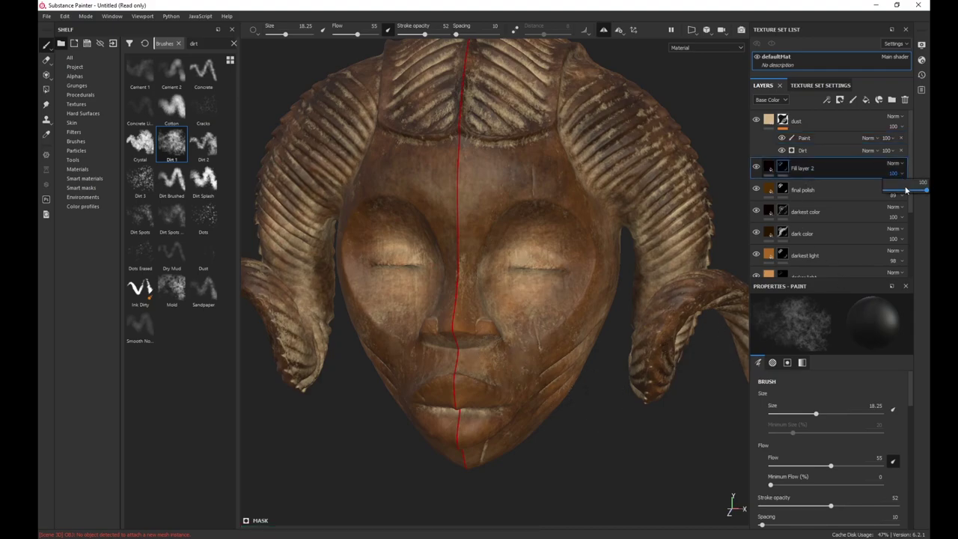
pyautogui.moveTo(917, 192); pyautogui.dragTo(917, 192)
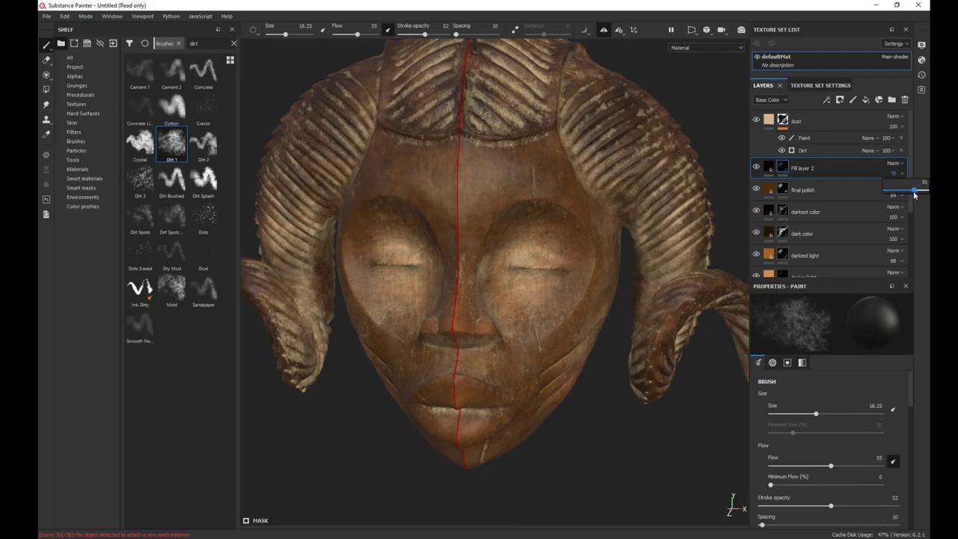
pyautogui.click(847, 191)
# - Examine the mask's overall coloring and dirt from slightly different front angles and distances
pyautogui.keyDown('alt'); pyautogui.moveTo(583, 311); pyautogui.dragTo(540, 275, button='right'); pyautogui.keyUp('alt')
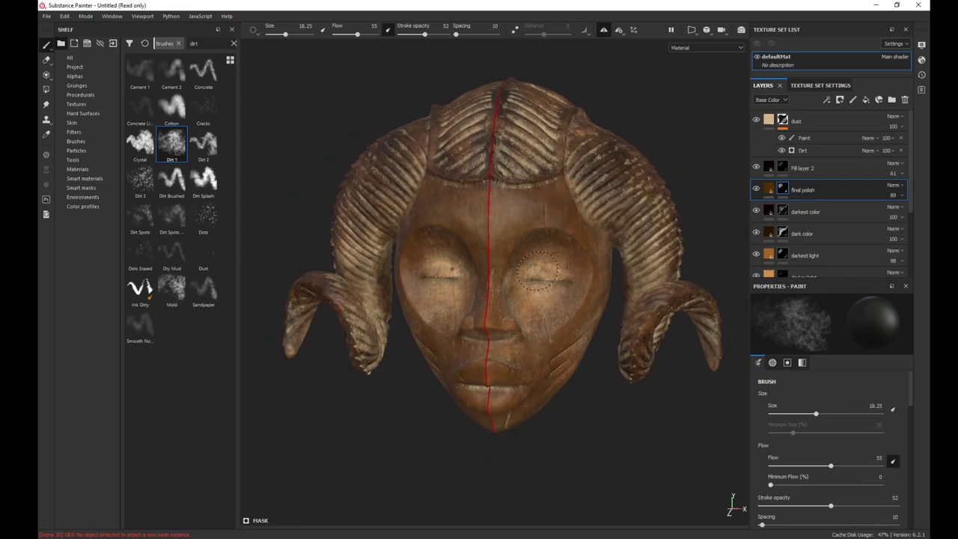
pyautogui.keyDown('alt'); pyautogui.moveTo(540, 275); pyautogui.dragTo(551, 247); pyautogui.keyUp('alt')
pyautogui.moveTo(551, 287)
pyautogui.keyDown('alt'); pyautogui.mouseDown(button='right')
pyautogui.moveTo(545, 275)
pyautogui.moveTo(538, 287)
pyautogui.mouseUp(button='right'); pyautogui.keyUp('alt')
pyautogui.moveTo(539, 286)
pyautogui.keyDown('alt'); pyautogui.mouseDown()
pyautogui.moveTo(520, 291)
pyautogui.moveTo(531, 305)
pyautogui.mouseUp(); pyautogui.keyUp('alt')
pyautogui.scroll(4, 522, 237)
pyautogui.moveTo(529, 277)
pyautogui.keyDown('alt'); pyautogui.mouseDown(button='right')
pyautogui.moveTo(570, 297)
pyautogui.moveTo(529, 287)
pyautogui.mouseUp(button='right'); pyautogui.keyUp('alt')
pyautogui.moveTo(528, 287)
pyautogui.keyDown('alt'); pyautogui.mouseDown()
pyautogui.moveTo(534, 199)
pyautogui.moveTo(411, 275)
pyautogui.moveTo(547, 270)
pyautogui.mouseUp(); pyautogui.keyUp('alt')
pyautogui.keyDown('alt'); pyautogui.moveTo(548, 271); pyautogui.dragTo(532, 289, button='right'); pyautogui.keyUp('alt')
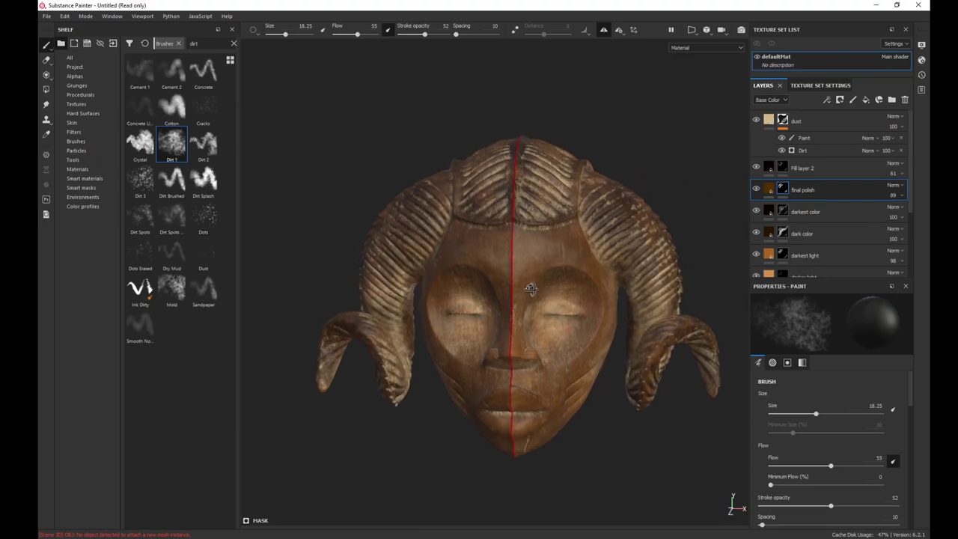
pyautogui.keyDown('alt'); pyautogui.moveTo(532, 289); pyautogui.dragTo(526, 281); pyautogui.keyUp('alt')
pyautogui.keyDown('alt'); pyautogui.moveTo(526, 291); pyautogui.dragTo(513, 238, button='middle'); pyautogui.keyUp('alt')
pyautogui.keyDown('alt'); pyautogui.moveTo(517, 216); pyautogui.dragTo(548, 224, button='right'); pyautogui.keyUp('alt')
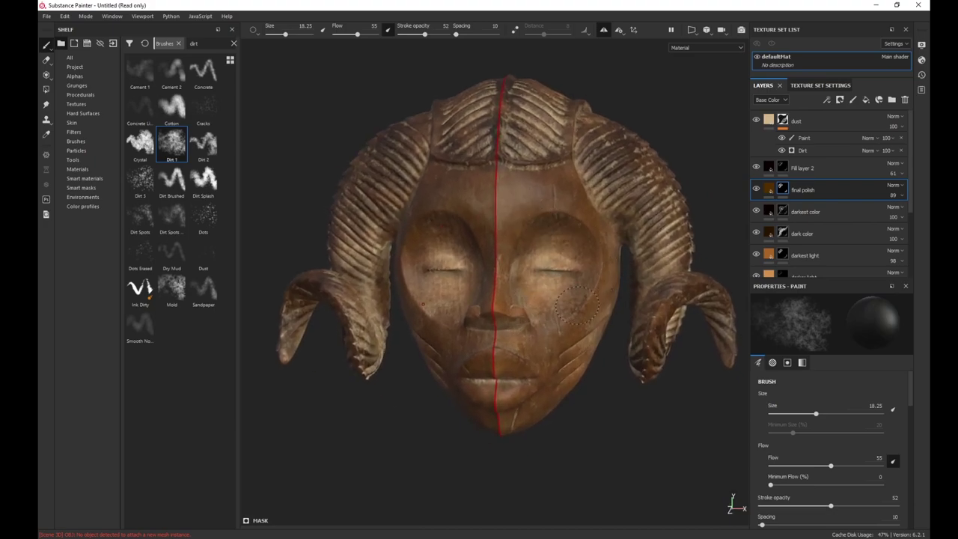
# - Add a fill layer above dust with color, roughness, normal and height channels, setting roughness to 0.9648 and height to -0.0423
pyautogui.click(827, 123)
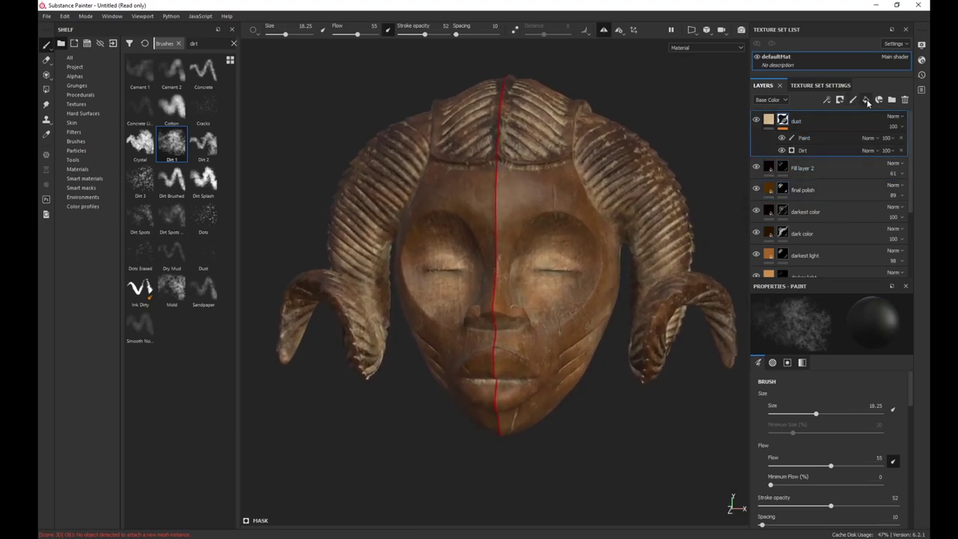
pyautogui.click(865, 99)
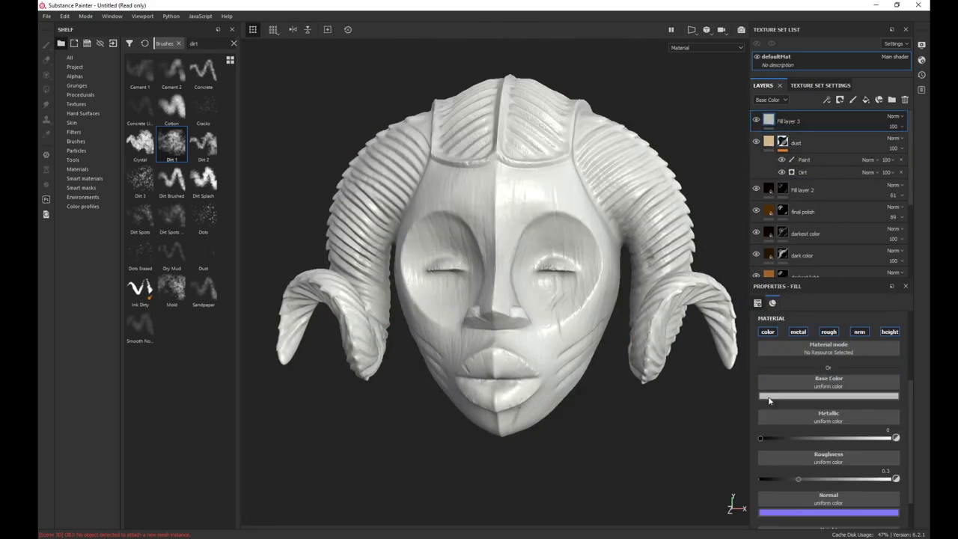
pyautogui.keyDown('alt'); pyautogui.click(767, 331); pyautogui.keyUp('alt')
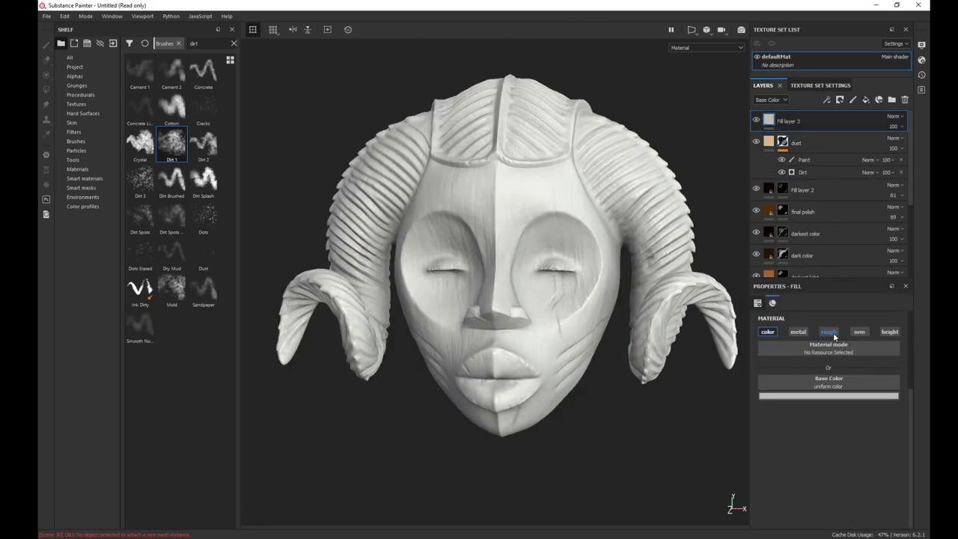
pyautogui.click(829, 332)
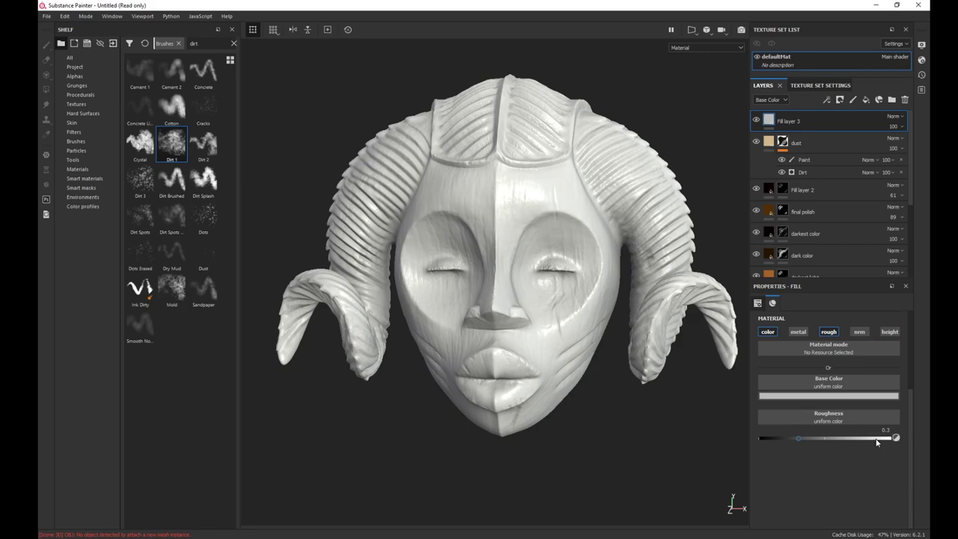
pyautogui.moveTo(877, 441); pyautogui.dragTo(884, 442)
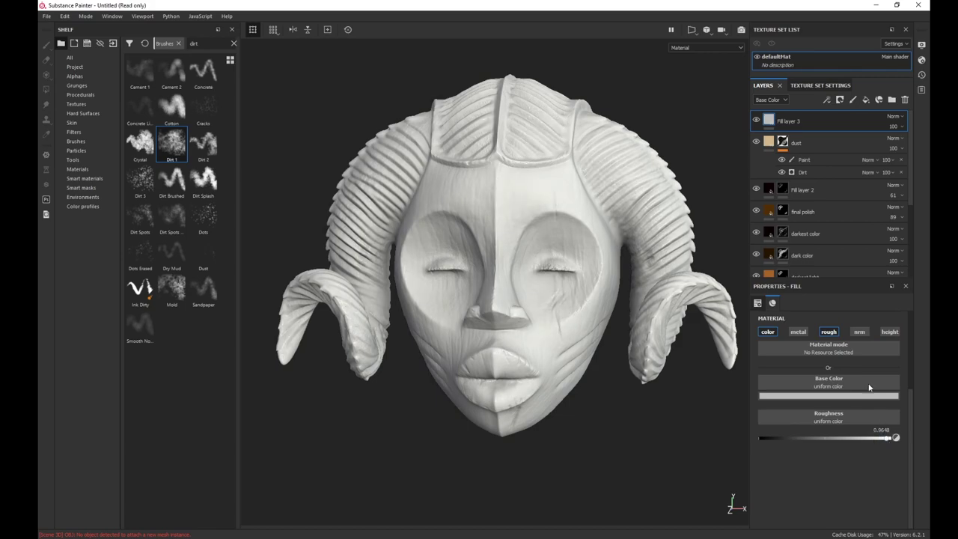
pyautogui.click(887, 332)
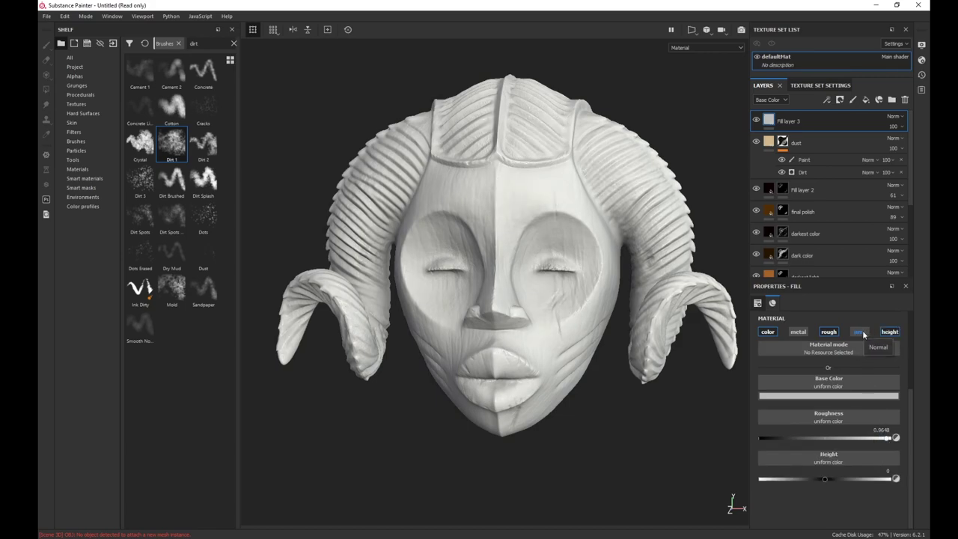
pyautogui.click(860, 332)
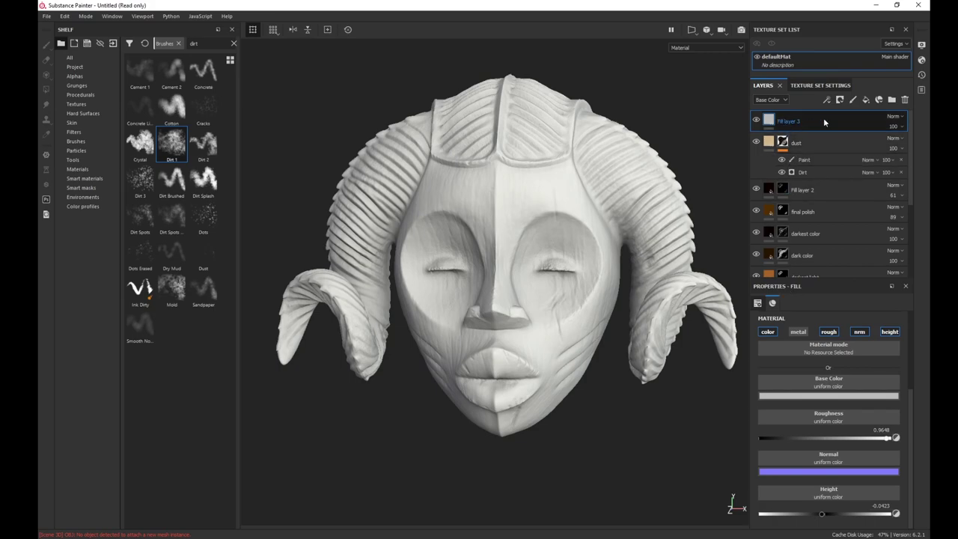
# - Set the new fill layer's base color to a light orange-tan wood tone
pyautogui.click(812, 396)
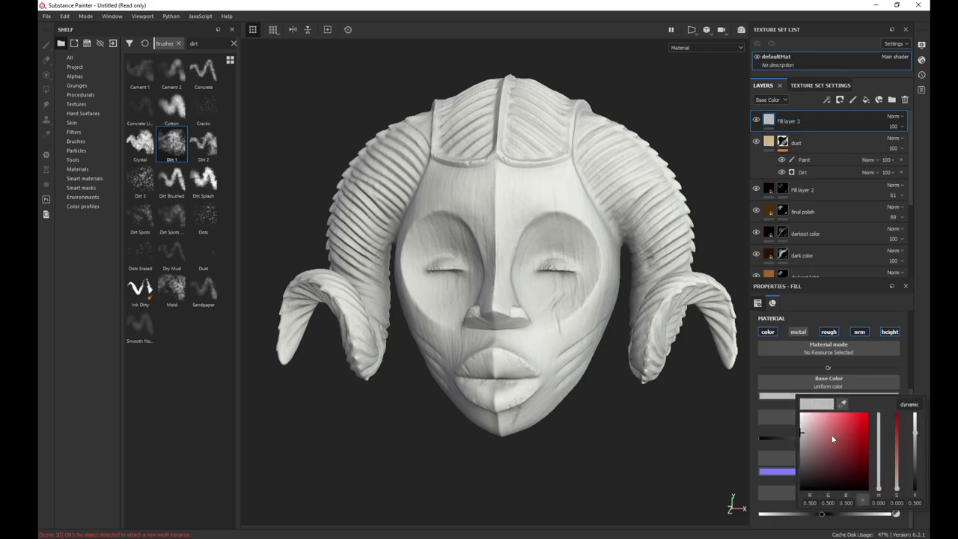
pyautogui.click(814, 427)
pyautogui.moveTo(882, 494); pyautogui.dragTo(900, 451)
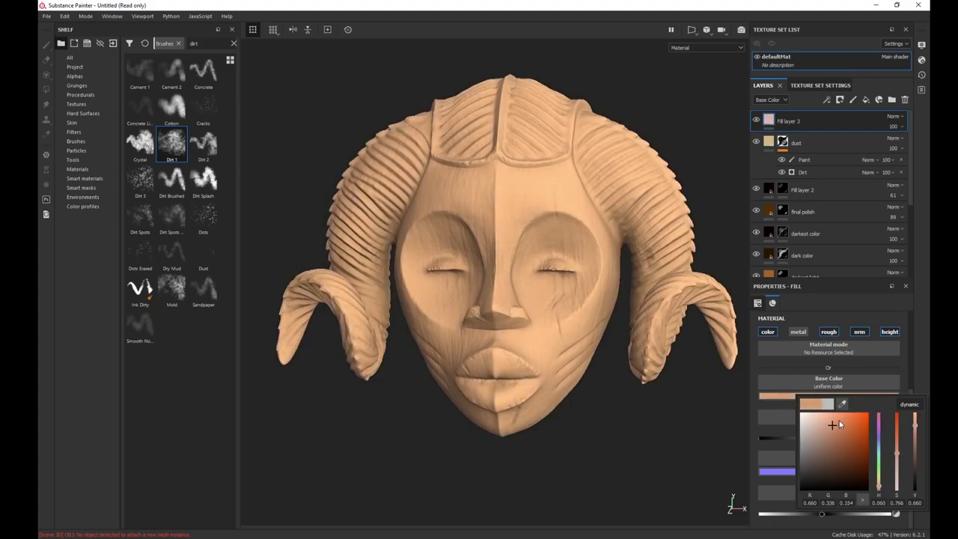
pyautogui.moveTo(838, 424); pyautogui.dragTo(836, 416)
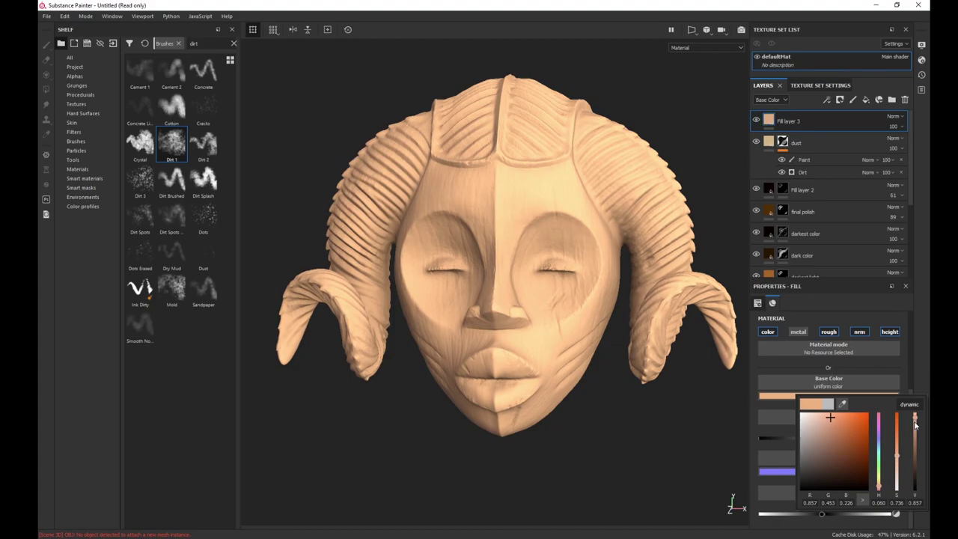
pyautogui.moveTo(914, 425); pyautogui.dragTo(901, 438)
pyautogui.click(706, 446)
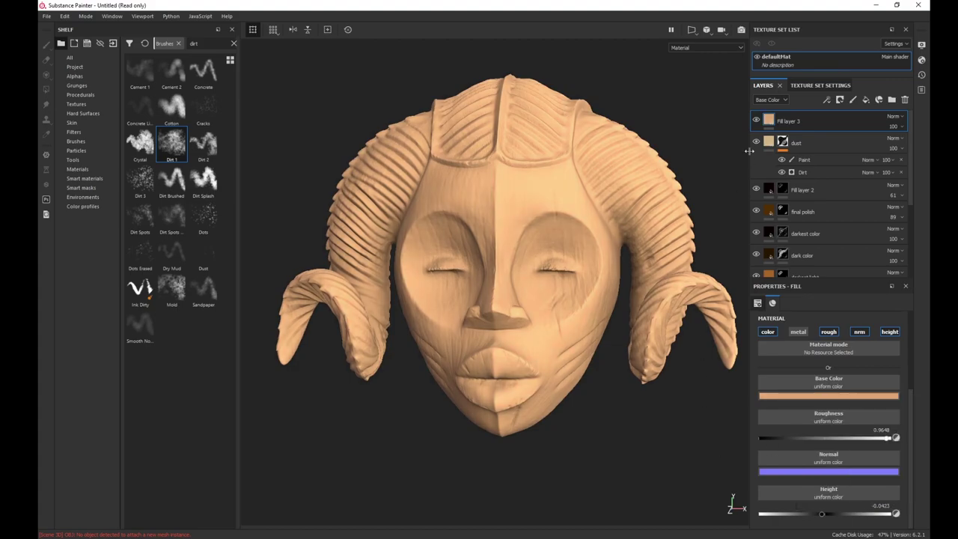
# - Add a black mask to the orange-tan fill layer and apply a Metal Edge Wear generator to it
pyautogui.click(839, 100)
pyautogui.click(854, 122)
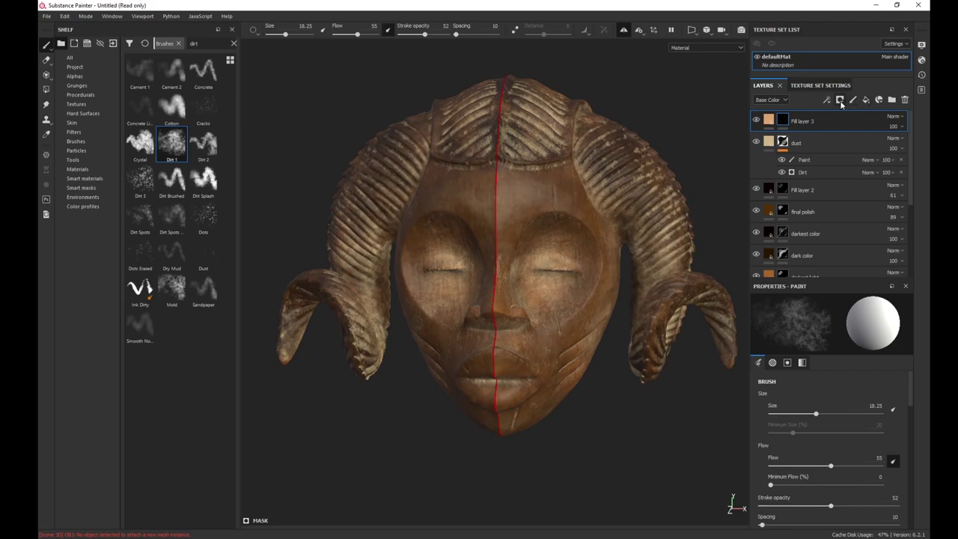
pyautogui.click(827, 100)
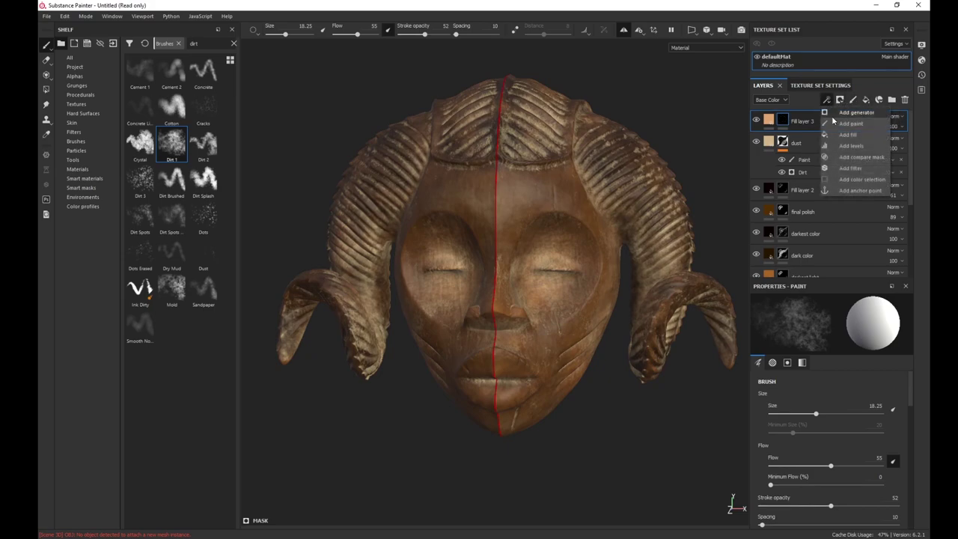
pyautogui.click(846, 113)
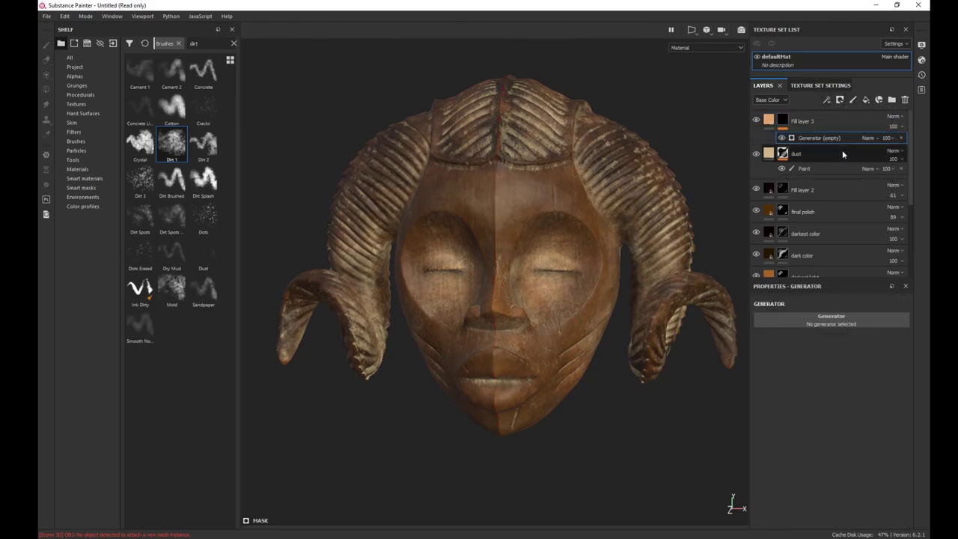
pyautogui.click(816, 317)
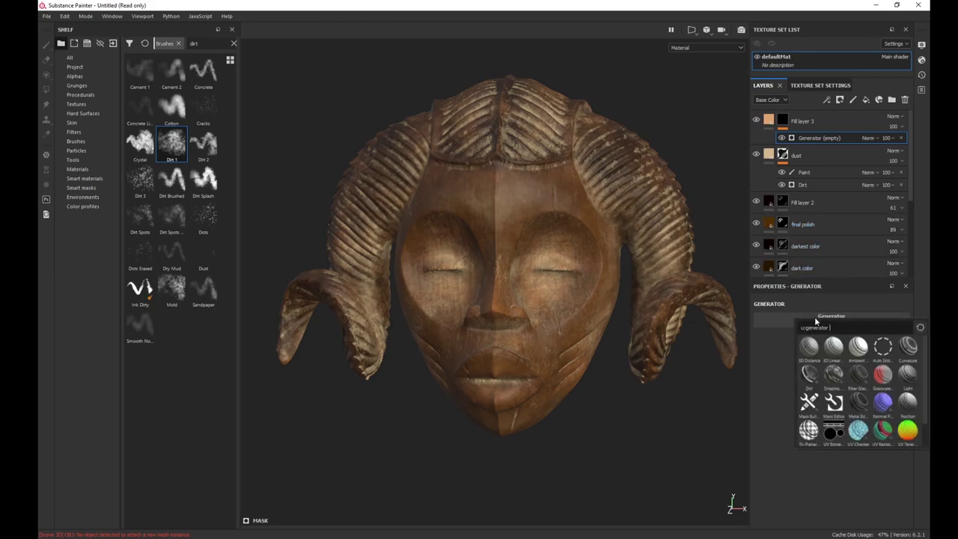
pyautogui.click(858, 404)
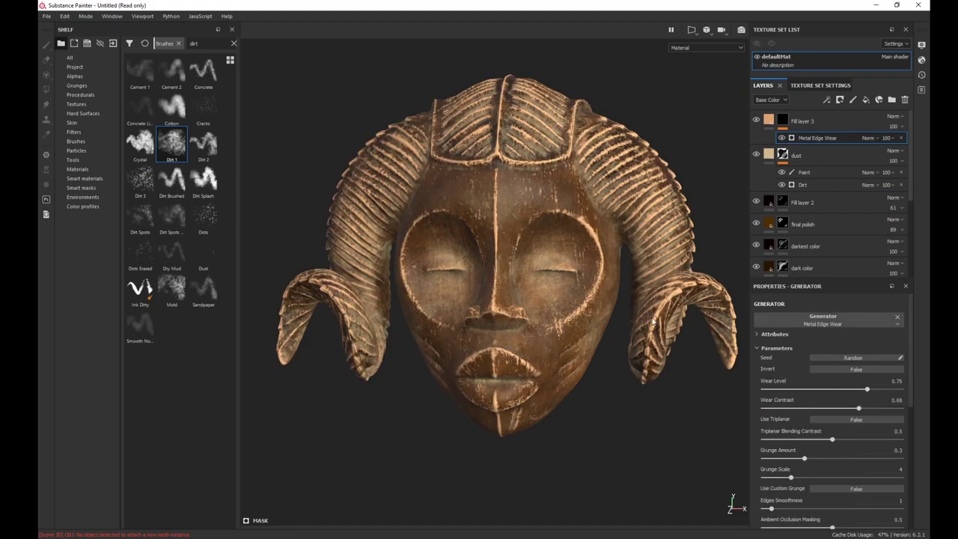
# - Inspect the worn edges and set the generator's wear level to 0.61 and wear contrast to 0.83
pyautogui.scroll(3, 580, 211)
pyautogui.scroll(2, 612, 291)
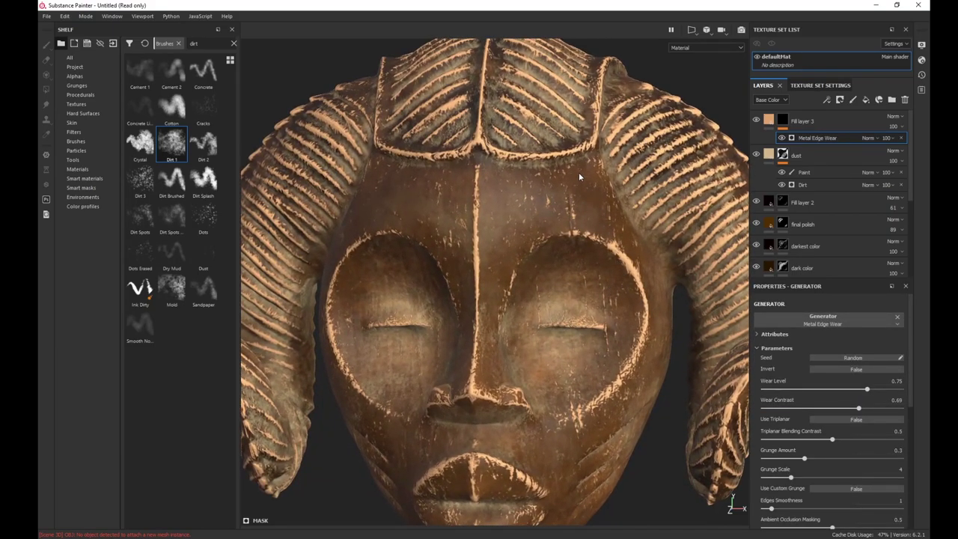
pyautogui.keyDown('alt'); pyautogui.moveTo(579, 174); pyautogui.dragTo(533, 97, button='right'); pyautogui.keyUp('alt')
pyautogui.keyDown('alt'); pyautogui.moveTo(561, 225); pyautogui.dragTo(552, 234, button='right'); pyautogui.keyUp('alt')
pyautogui.keyDown('alt'); pyautogui.moveTo(552, 234); pyautogui.dragTo(556, 216); pyautogui.keyUp('alt')
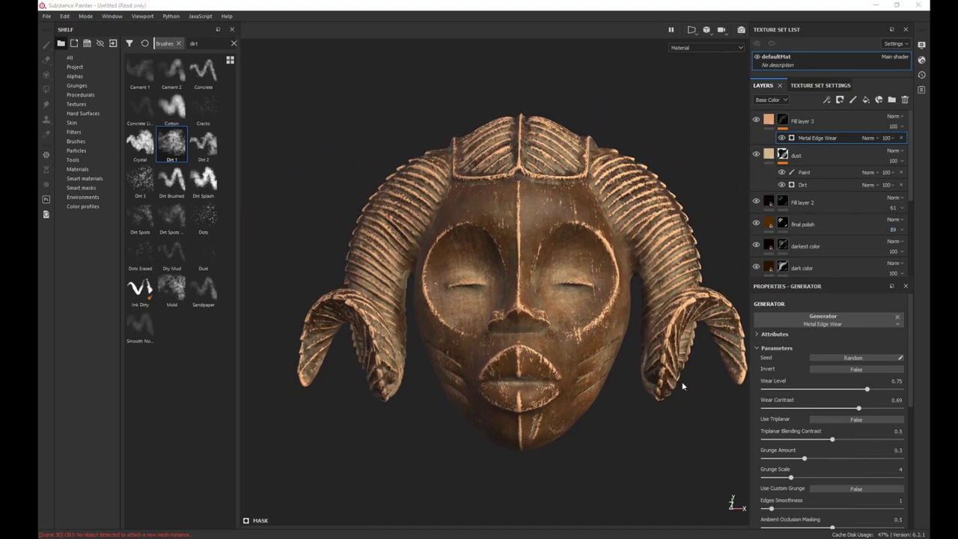
pyautogui.keyDown('alt'); pyautogui.moveTo(627, 353); pyautogui.dragTo(631, 348, button='right'); pyautogui.keyUp('alt')
pyautogui.keyDown('alt'); pyautogui.moveTo(630, 348); pyautogui.dragTo(630, 385); pyautogui.keyUp('alt')
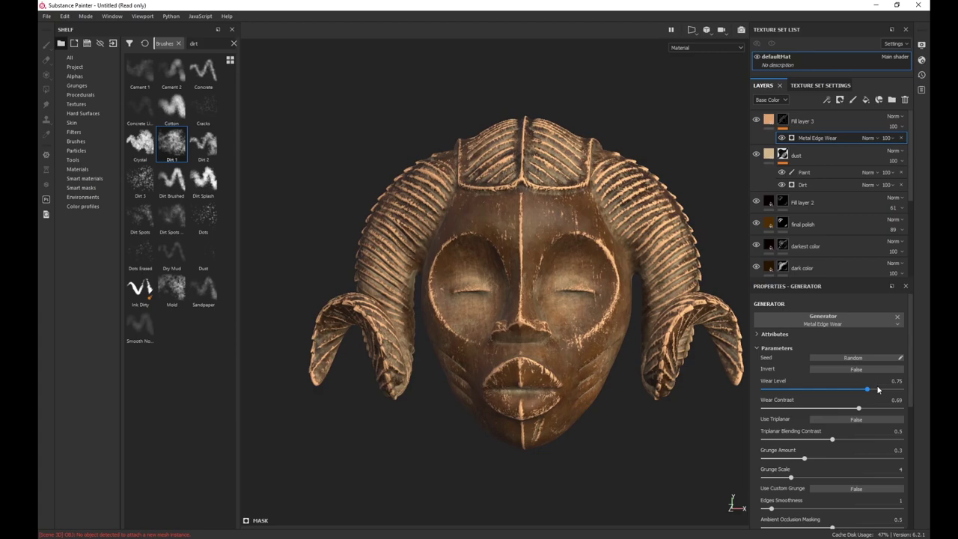
pyautogui.moveTo(867, 391); pyautogui.dragTo(855, 392)
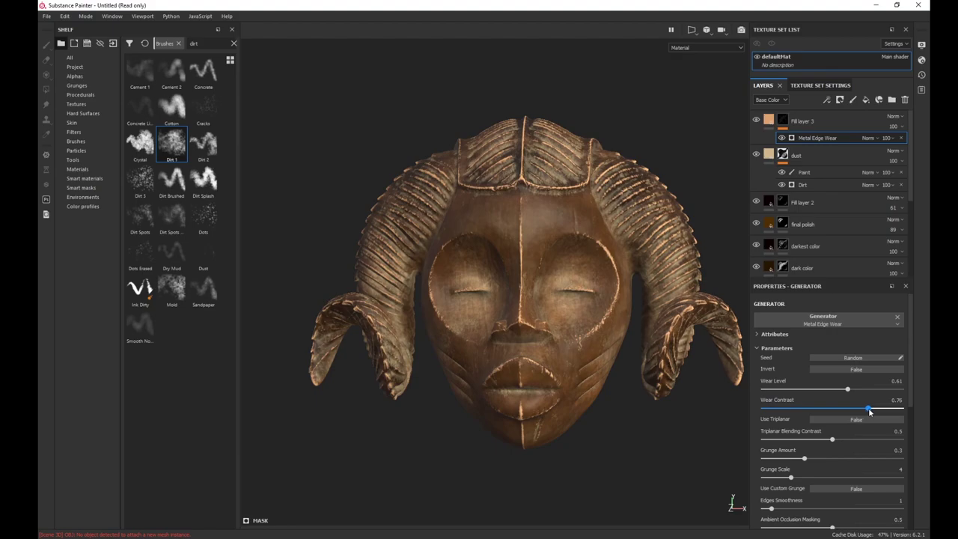
pyautogui.moveTo(872, 411); pyautogui.dragTo(873, 411)
# - Set the edge wear generator's grunge amount to 0.39 and grunge scale to 2, checking the result on the face
pyautogui.scroll(4, 635, 389)
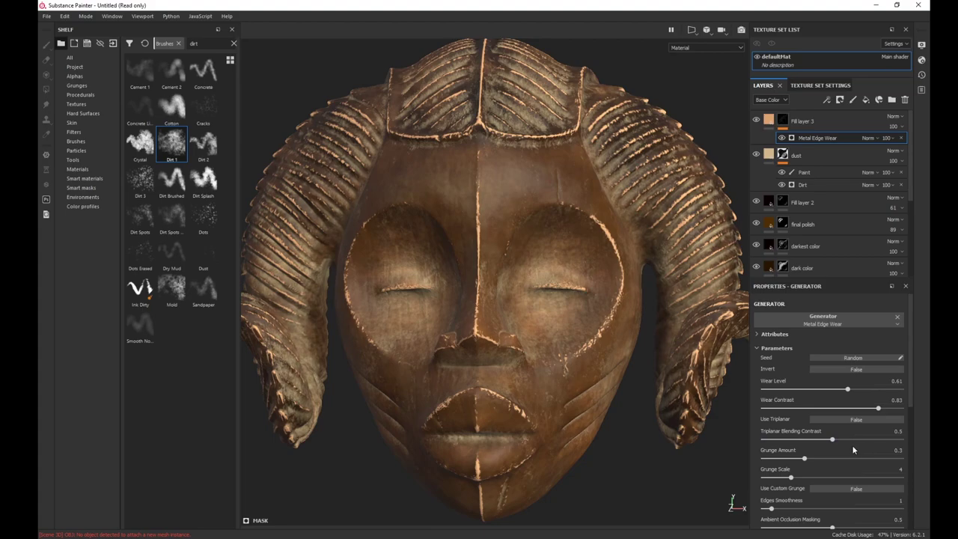
pyautogui.click(806, 459)
pyautogui.moveTo(815, 460); pyautogui.dragTo(816, 461)
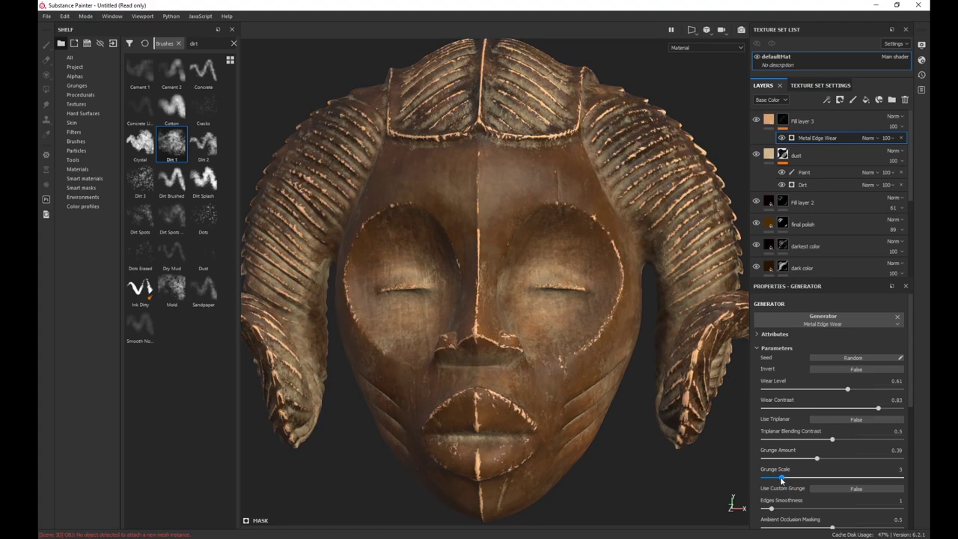
pyautogui.moveTo(777, 482); pyautogui.dragTo(772, 482)
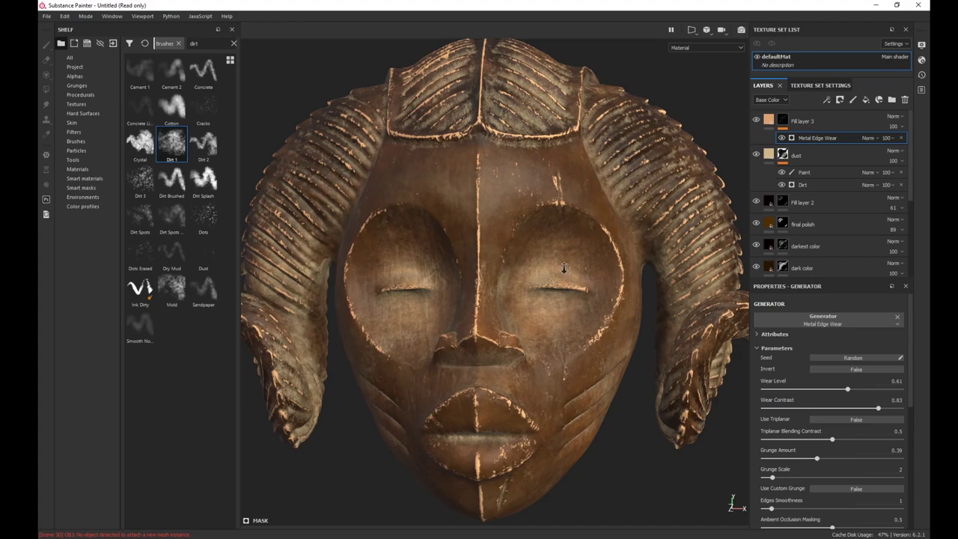
pyautogui.keyDown('alt'); pyautogui.moveTo(565, 268); pyautogui.dragTo(561, 152, button='right'); pyautogui.keyUp('alt')
pyautogui.keyDown('alt'); pyautogui.moveTo(546, 222); pyautogui.dragTo(544, 136, button='right'); pyautogui.keyUp('alt')
pyautogui.moveTo(512, 220)
pyautogui.keyDown('alt'); pyautogui.mouseDown()
pyautogui.moveTo(529, 212)
pyautogui.moveTo(526, 224)
pyautogui.mouseUp(); pyautogui.keyUp('alt')
pyautogui.keyDown('alt'); pyautogui.moveTo(526, 225); pyautogui.dragTo(527, 320, button='right'); pyautogui.keyUp('alt')
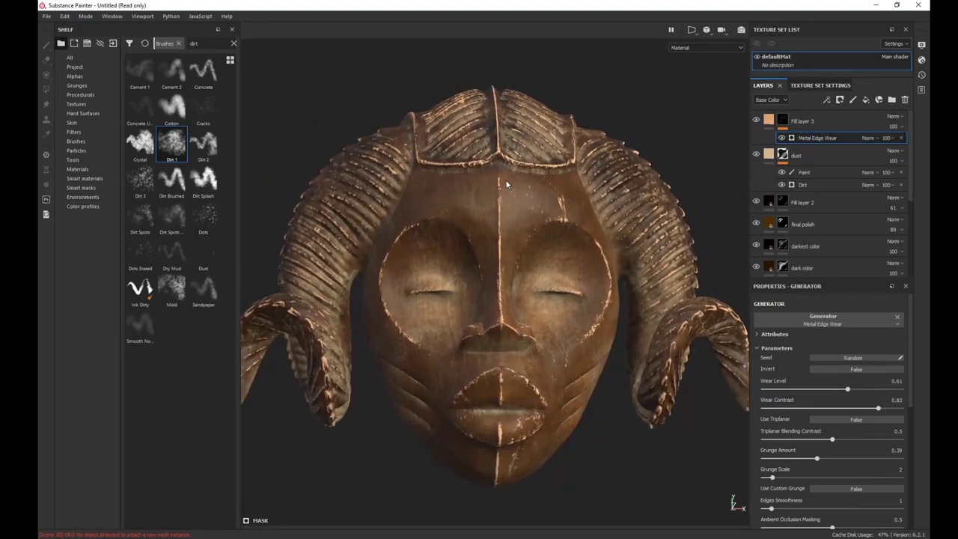
# - Darken the edge wear fill layer's base color from orange-tan to a muted brown, about R 0.258, G 0.138, B 0.070
pyautogui.click(769, 120)
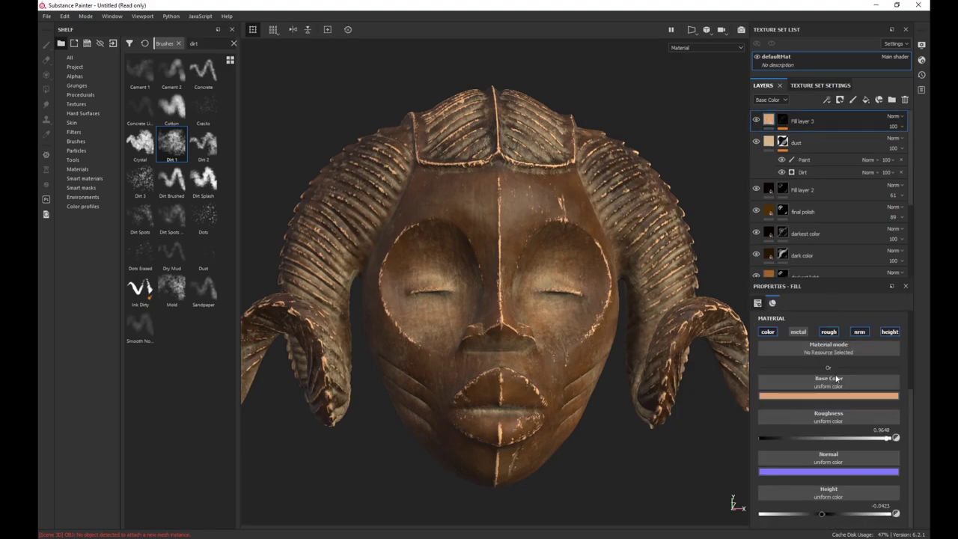
pyautogui.click(844, 397)
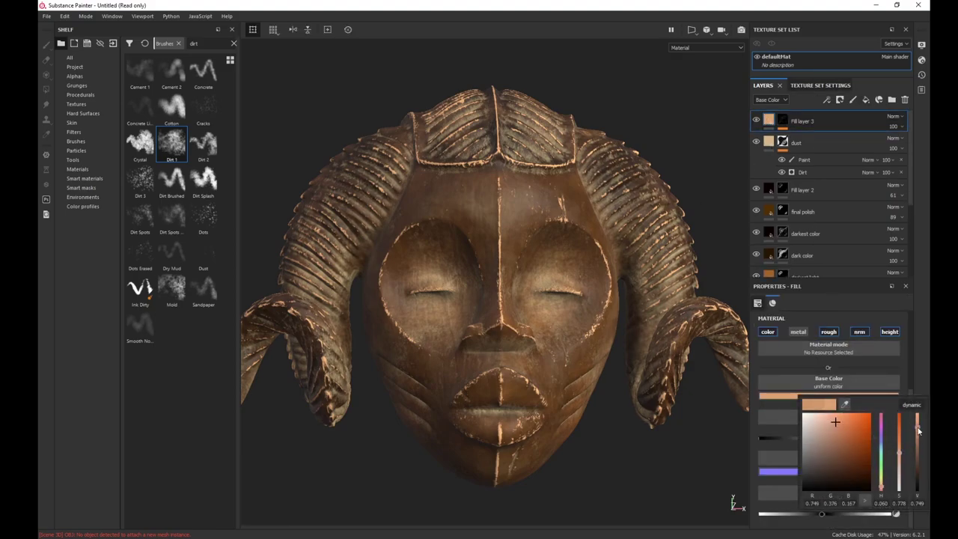
pyautogui.moveTo(919, 432)
pyautogui.mouseDown()
pyautogui.moveTo(918, 444)
pyautogui.moveTo(917, 434)
pyautogui.mouseUp()
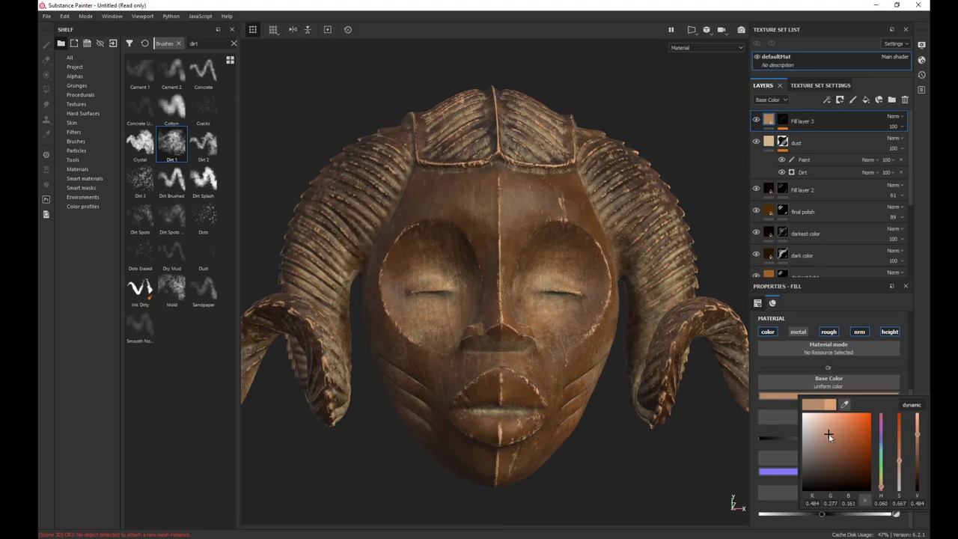
pyautogui.moveTo(832, 435); pyautogui.dragTo(828, 439)
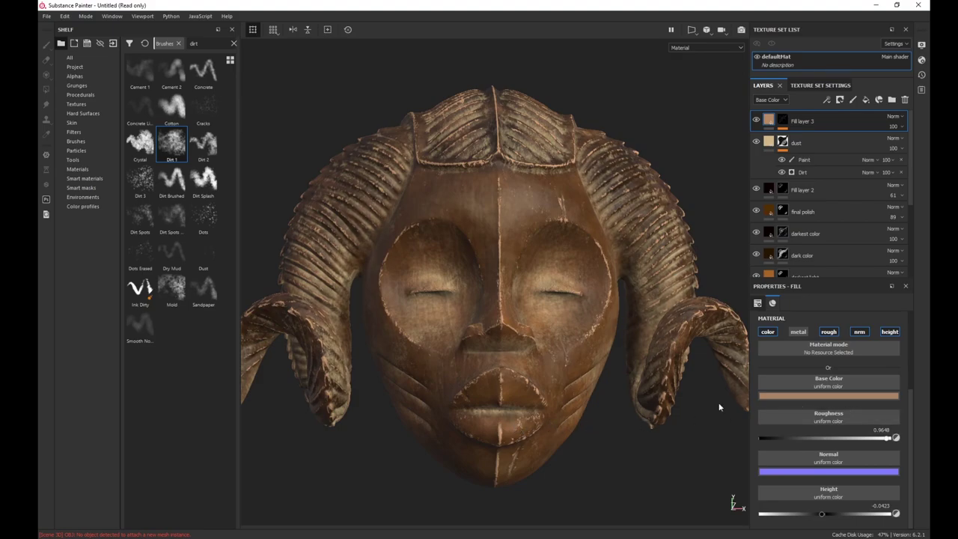
pyautogui.click(800, 398)
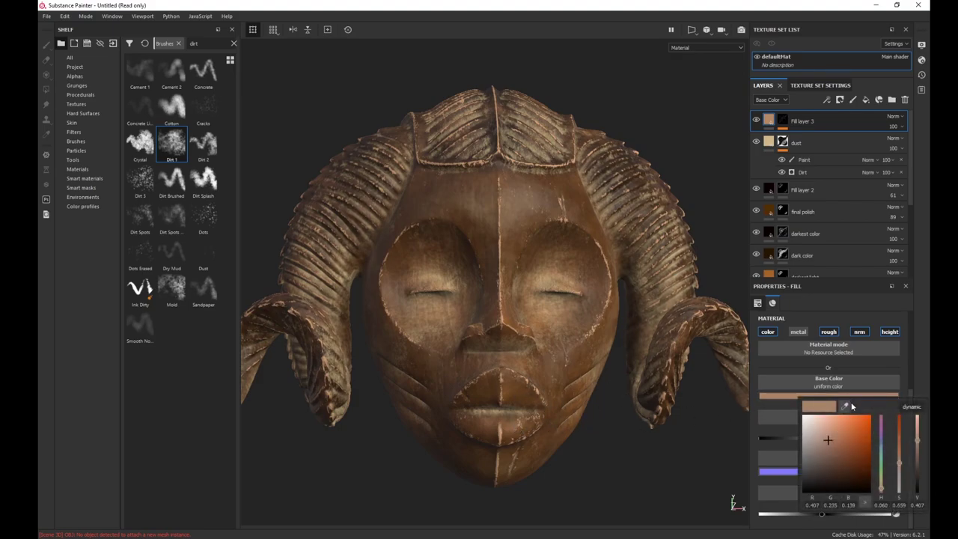
pyautogui.moveTo(829, 442); pyautogui.dragTo(832, 449)
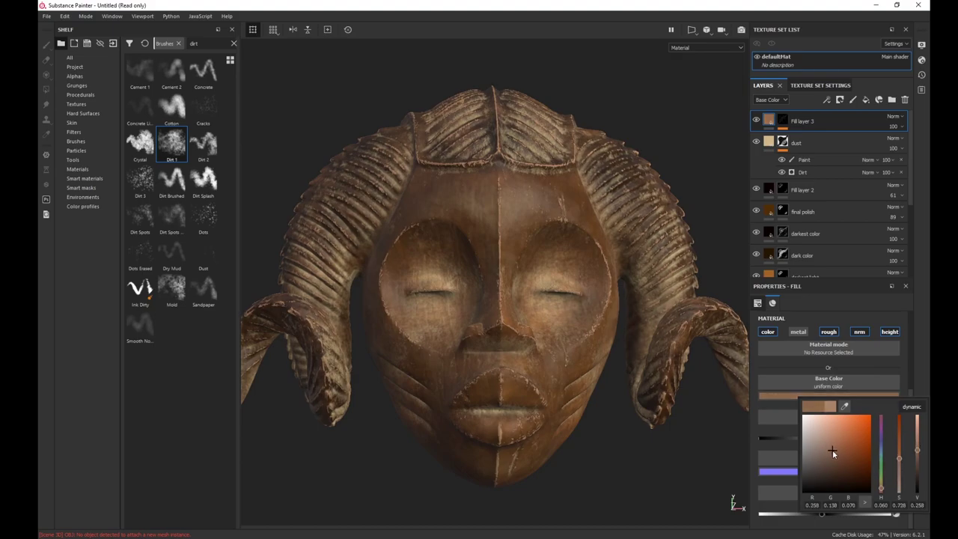
pyautogui.scroll(-2, 538, 291)
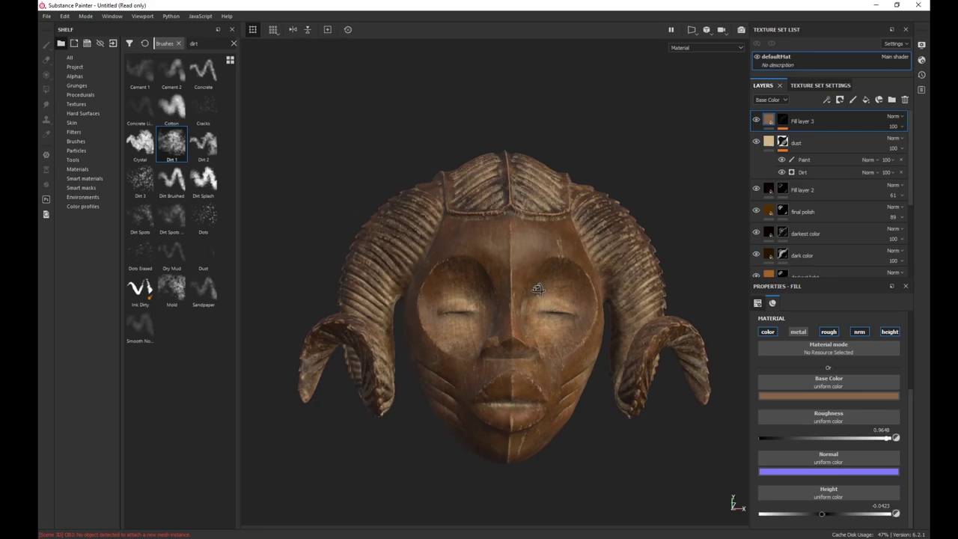
pyautogui.keyDown('alt'); pyautogui.moveTo(538, 291); pyautogui.dragTo(520, 339); pyautogui.keyUp('alt')
pyautogui.scroll(3, 519, 337)
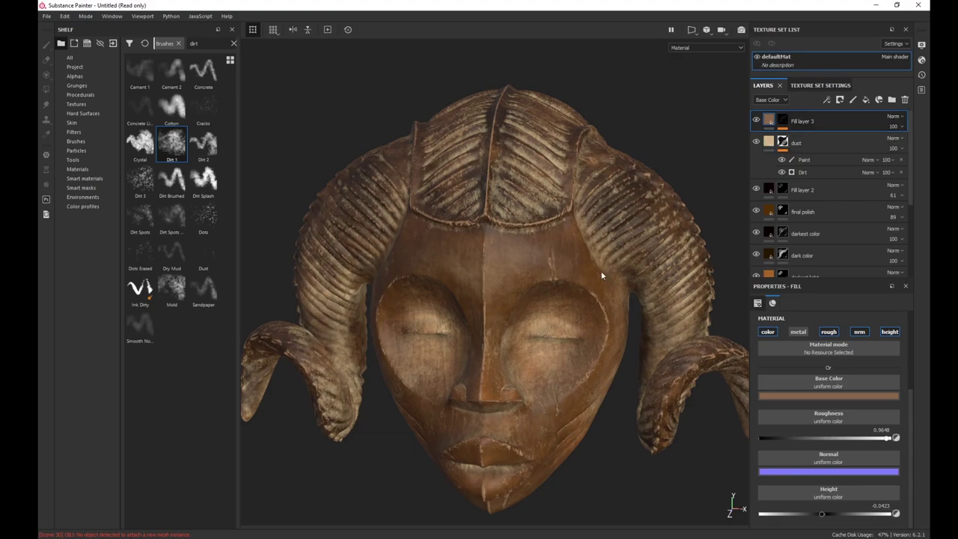
pyautogui.scroll(2, 603, 276)
pyautogui.keyDown('alt'); pyautogui.moveTo(603, 276); pyautogui.dragTo(615, 198); pyautogui.keyUp('alt')
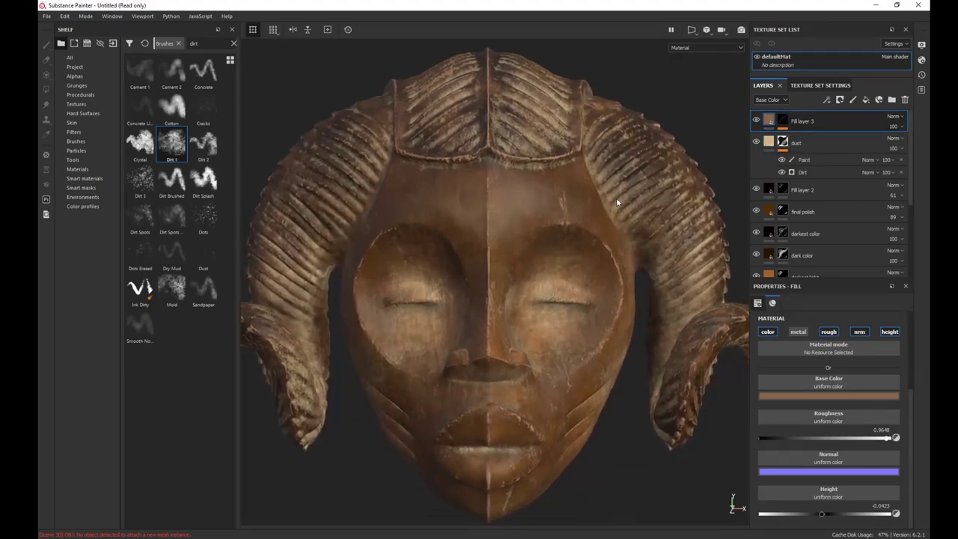
pyautogui.click(826, 99)
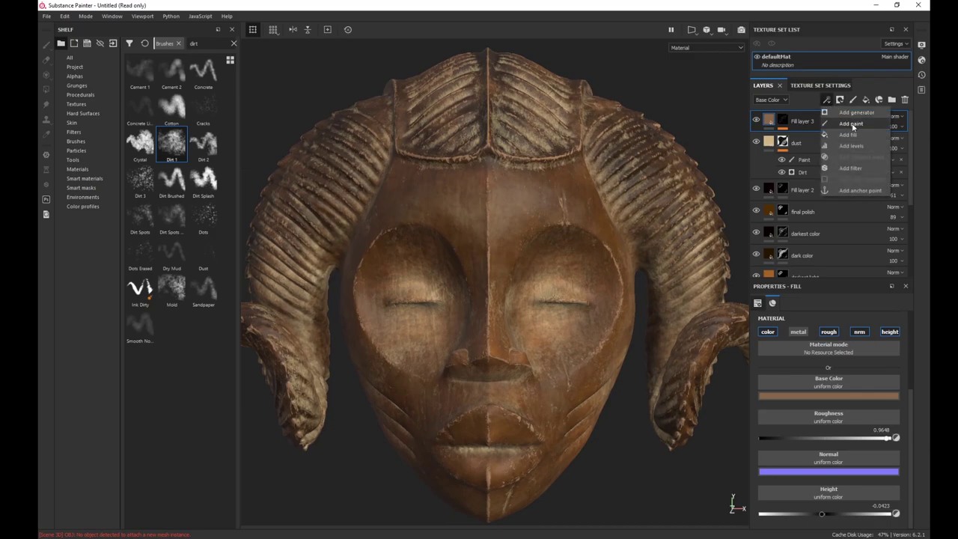
pyautogui.click(852, 125)
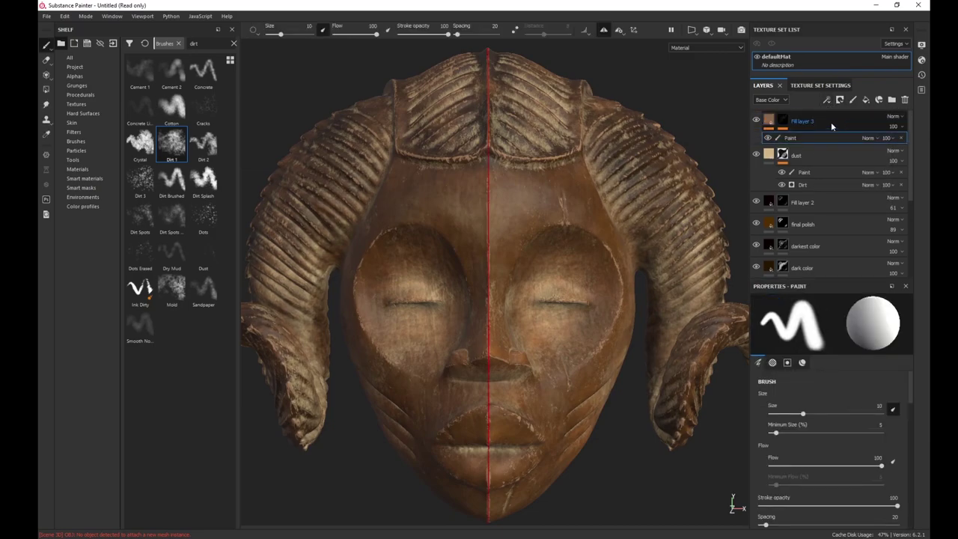
pyautogui.hotkey('ctrl', 'z')
# - Add a paint effect above the Metal Edge Wear generator in the edge wear layer's mask
pyautogui.click(780, 123)
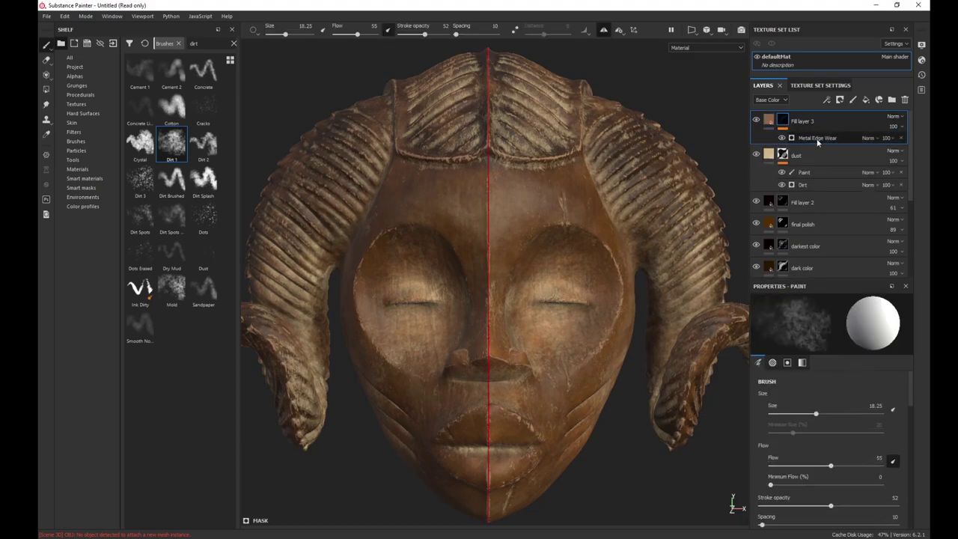
pyautogui.click(817, 139)
pyautogui.click(826, 100)
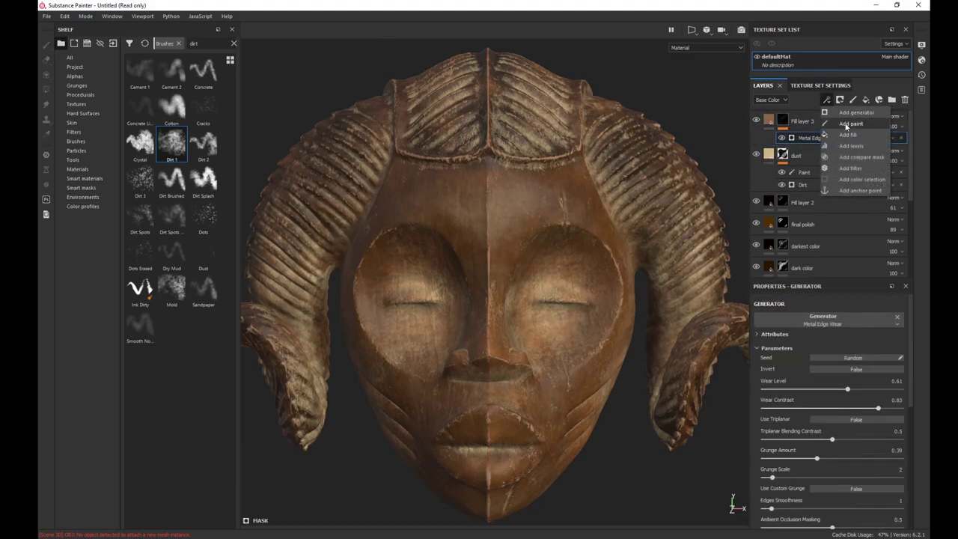
pyautogui.click(850, 124)
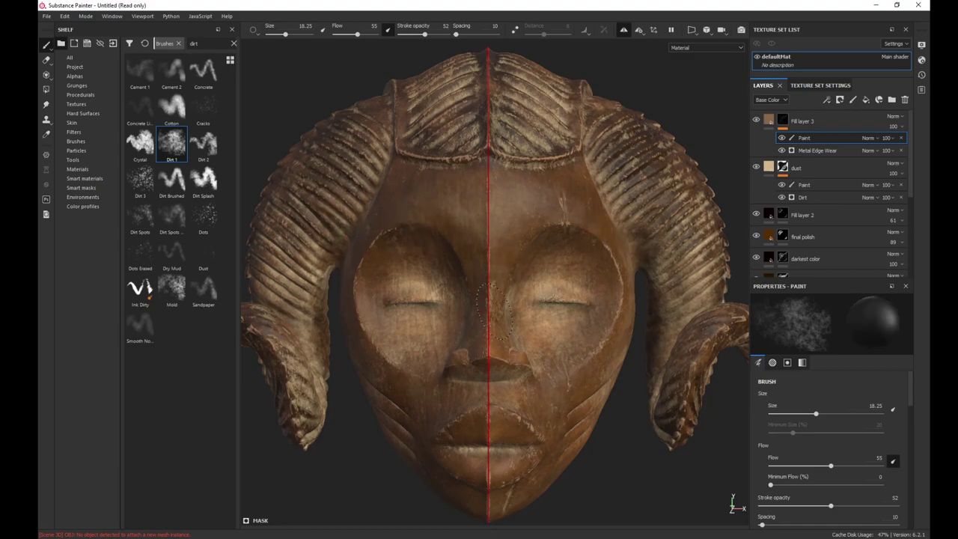
# - Raise the brush's stroke opacity to 84 and paint out some edge wear on the ridged headpiece with the Dirt 1 brush
pyautogui.scroll(1, 610, 241)
pyautogui.scroll(-1, 612, 255)
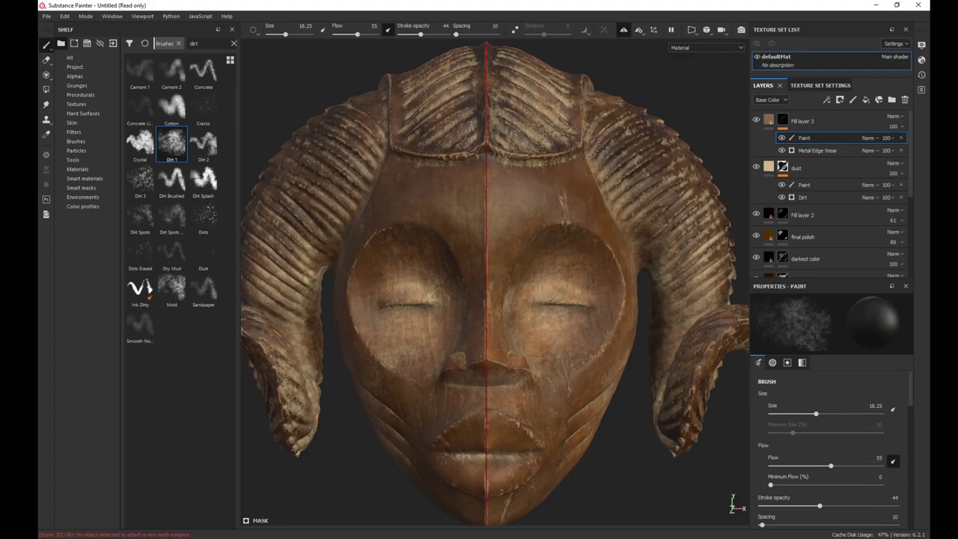
pyautogui.keyDown('alt'); pyautogui.moveTo(726, 149); pyautogui.dragTo(547, 247); pyautogui.keyUp('alt')
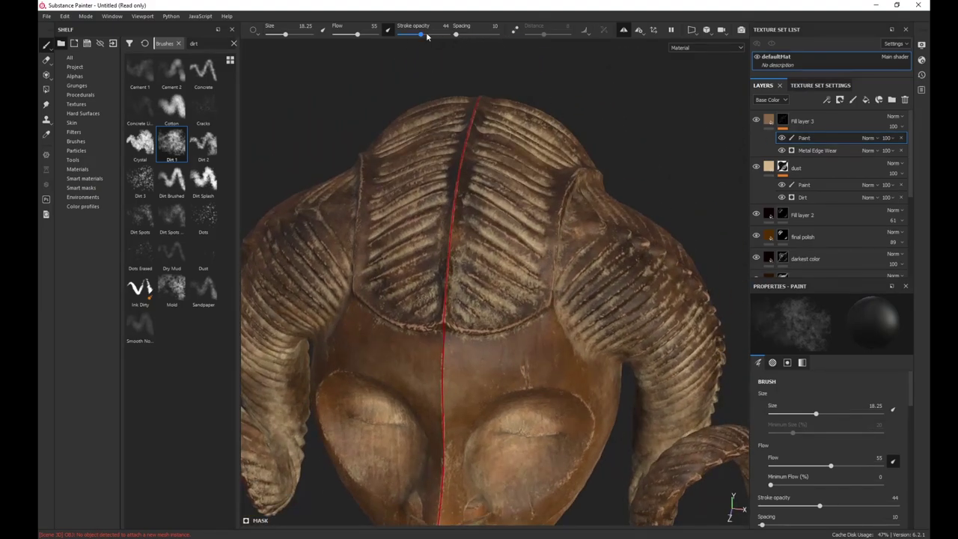
pyautogui.moveTo(423, 35); pyautogui.dragTo(450, 35)
pyautogui.moveTo(498, 296); pyautogui.dragTo(520, 329)
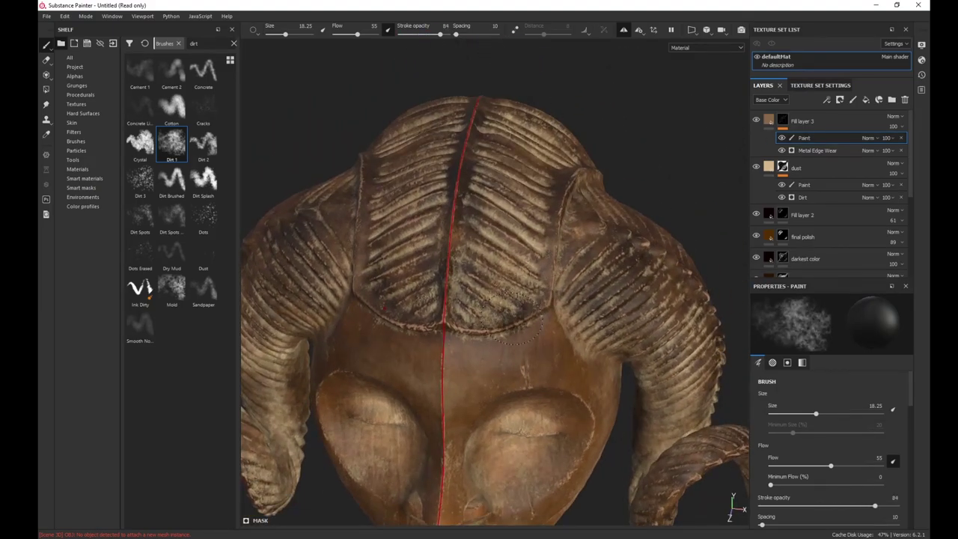
pyautogui.hotkey('ctrl', 'z')
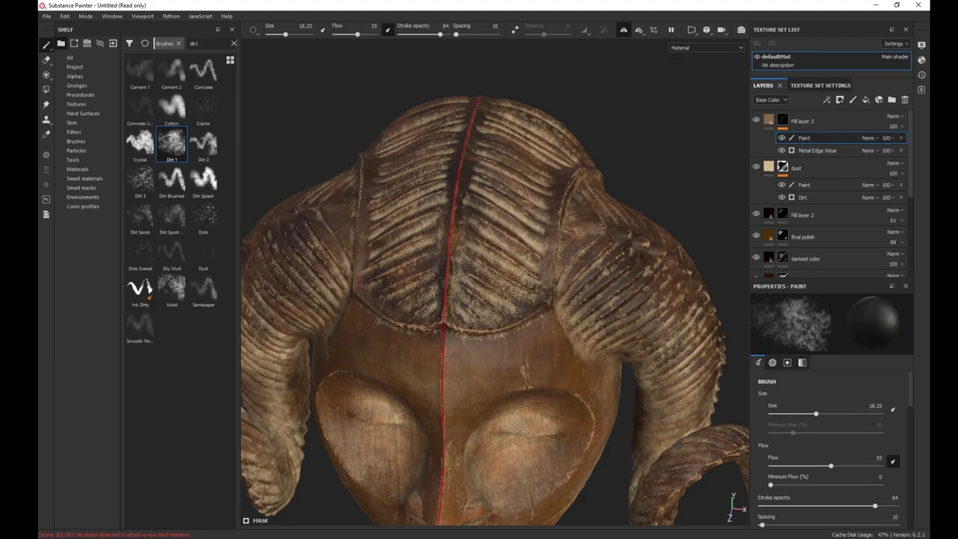
# - Inspect the edge wear on the face, lips, headpiece and horns from several angles
pyautogui.scroll(-2, 578, 333)
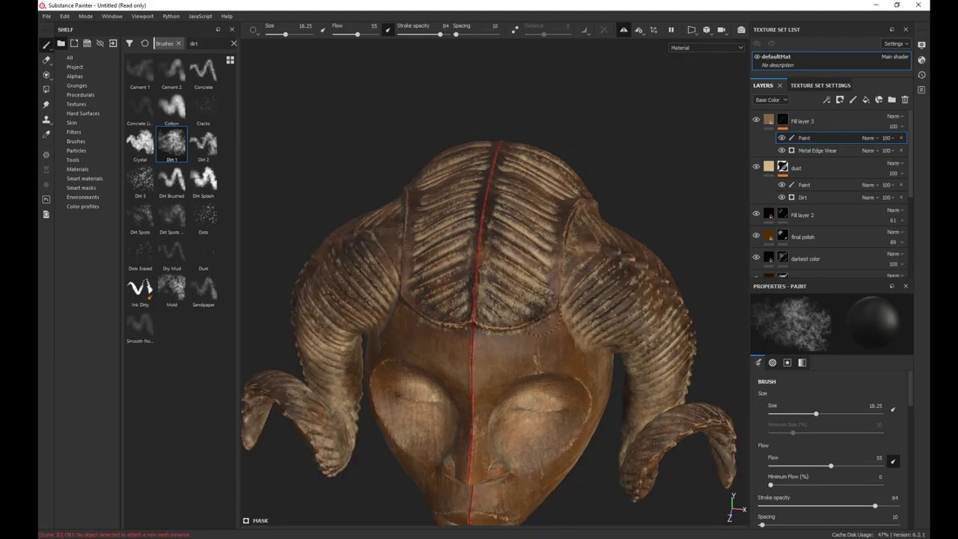
pyautogui.keyDown('alt'); pyautogui.moveTo(552, 326); pyautogui.dragTo(577, 258); pyautogui.keyUp('alt')
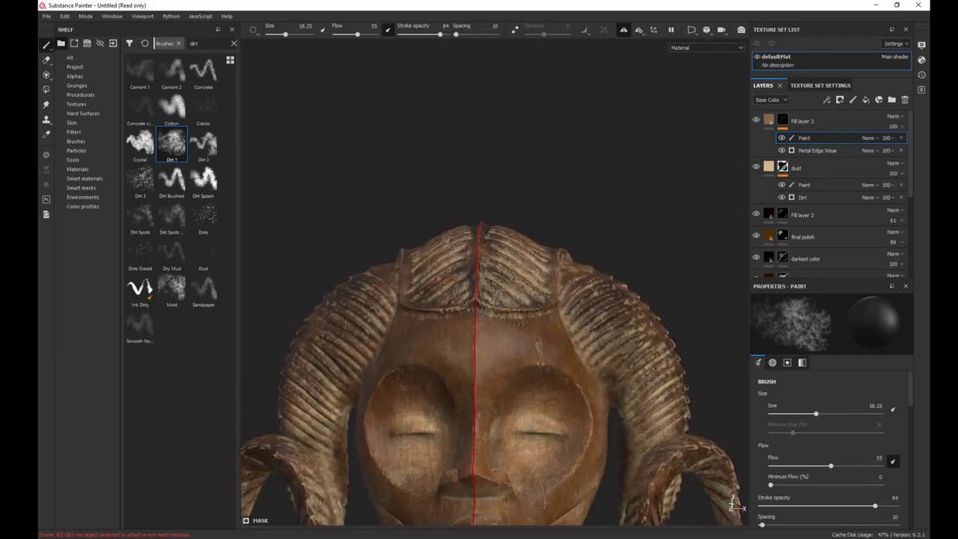
pyautogui.keyDown('alt'); pyautogui.moveTo(591, 416); pyautogui.dragTo(590, 313, button='middle'); pyautogui.keyUp('alt')
pyautogui.scroll(1, 579, 338)
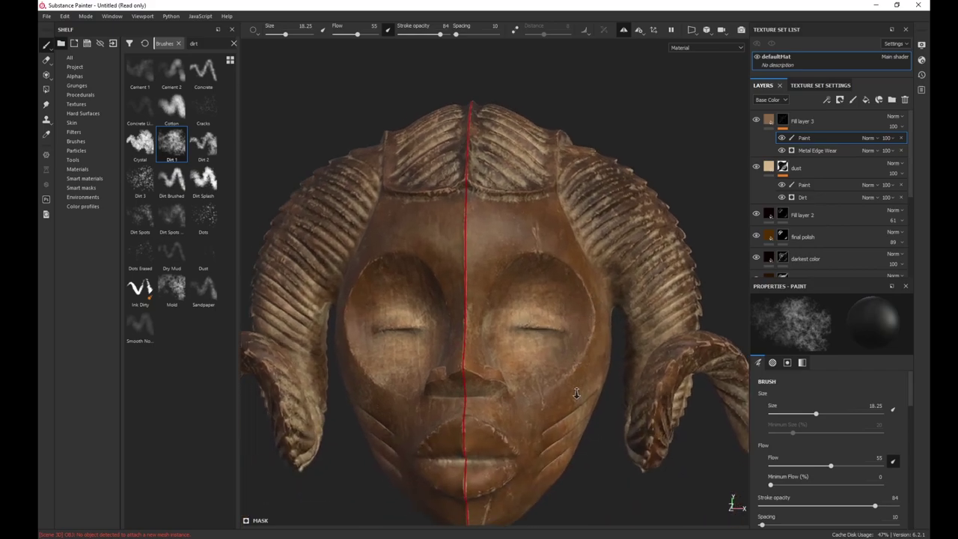
pyautogui.keyDown('alt'); pyautogui.moveTo(574, 395); pyautogui.dragTo(587, 270, button='middle'); pyautogui.keyUp('alt')
pyautogui.scroll(2, 545, 303)
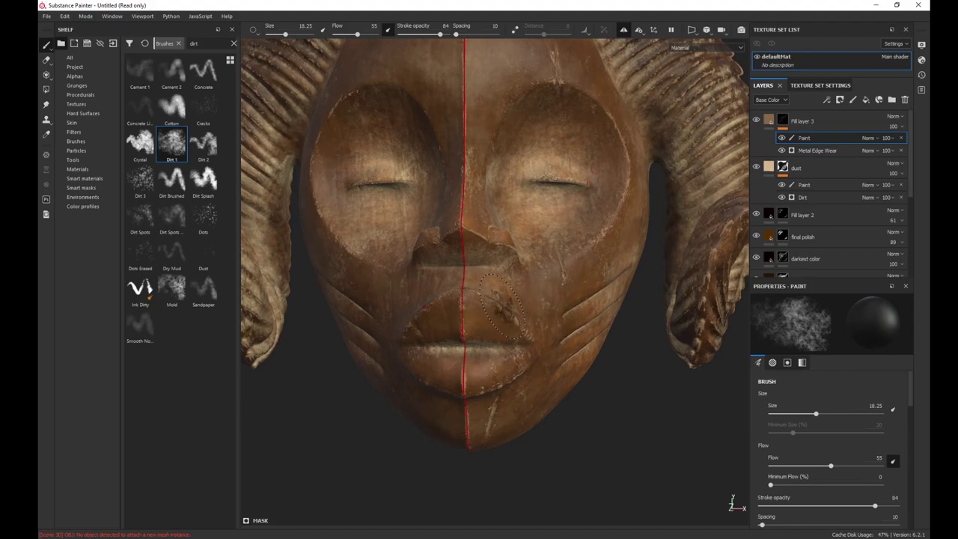
pyautogui.moveTo(563, 344)
pyautogui.keyDown('alt'); pyautogui.mouseDown()
pyautogui.moveTo(534, 324)
pyautogui.moveTo(511, 410)
pyautogui.mouseUp(); pyautogui.keyUp('alt')
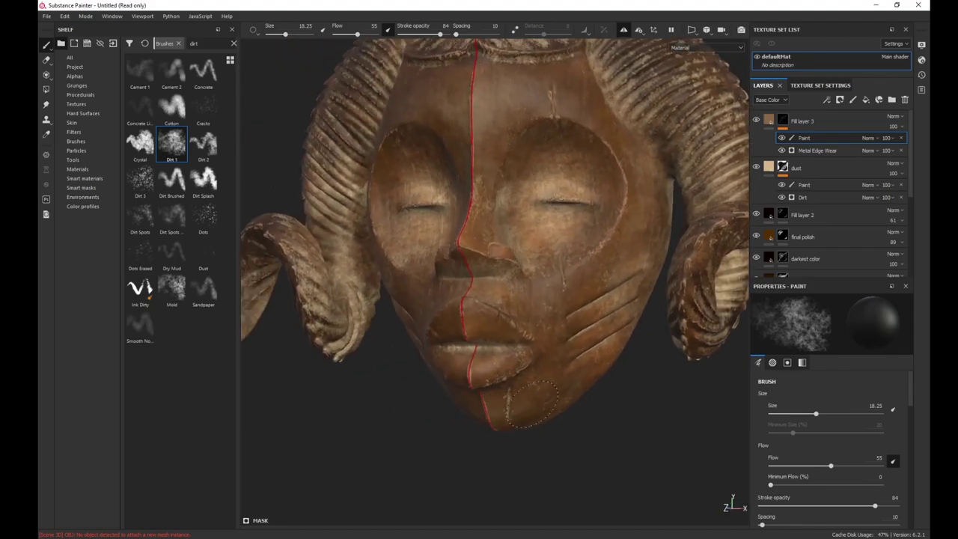
pyautogui.scroll(-2, 603, 241)
pyautogui.keyDown('alt'); pyautogui.moveTo(685, 161); pyautogui.dragTo(577, 297, button='middle'); pyautogui.keyUp('alt')
pyautogui.scroll(2, 578, 298)
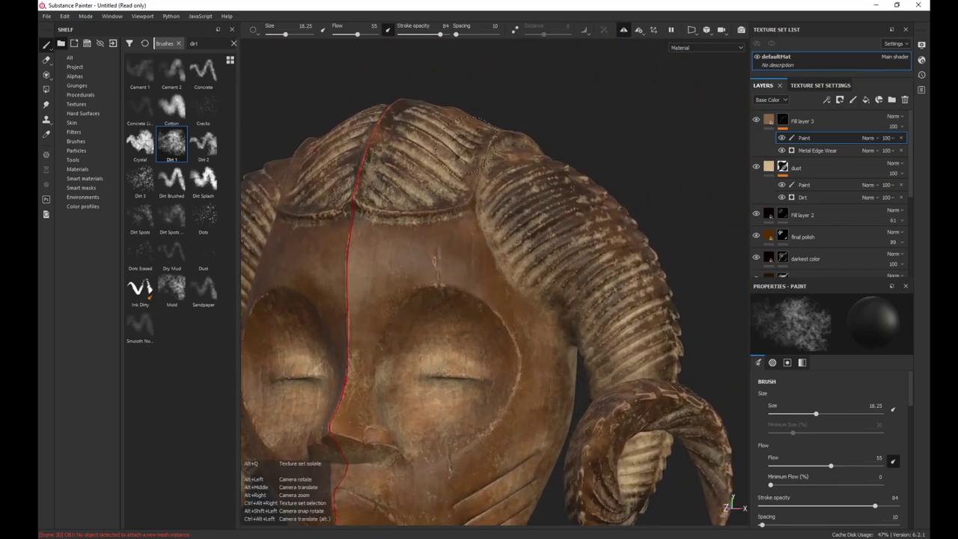
pyautogui.keyDown('alt'); pyautogui.moveTo(466, 145); pyautogui.dragTo(442, 168); pyautogui.keyUp('alt')
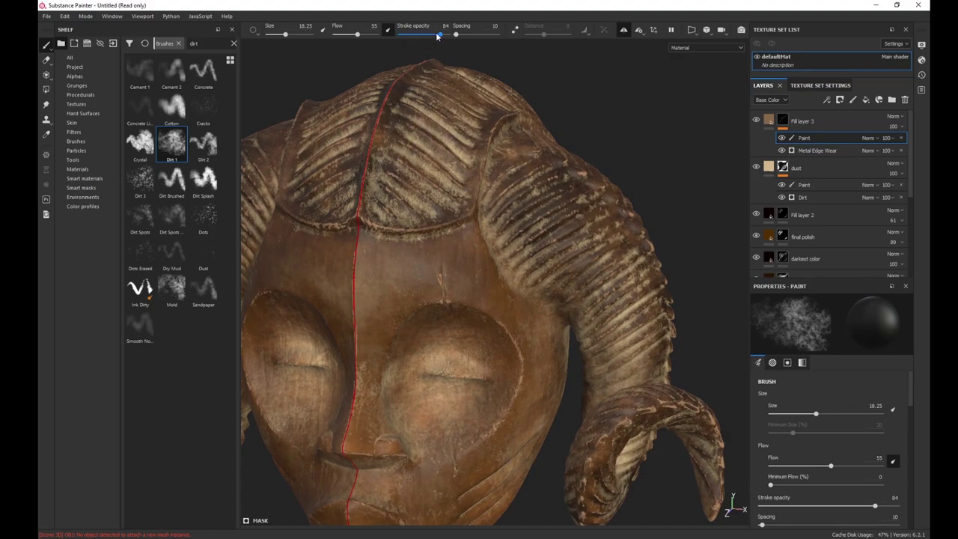
# - Set the Dirt 1 brush's stroke opacity to 88 and its flow to 74
pyautogui.moveTo(440, 35); pyautogui.dragTo(443, 34)
pyautogui.moveTo(357, 34); pyautogui.dragTo(364, 35)
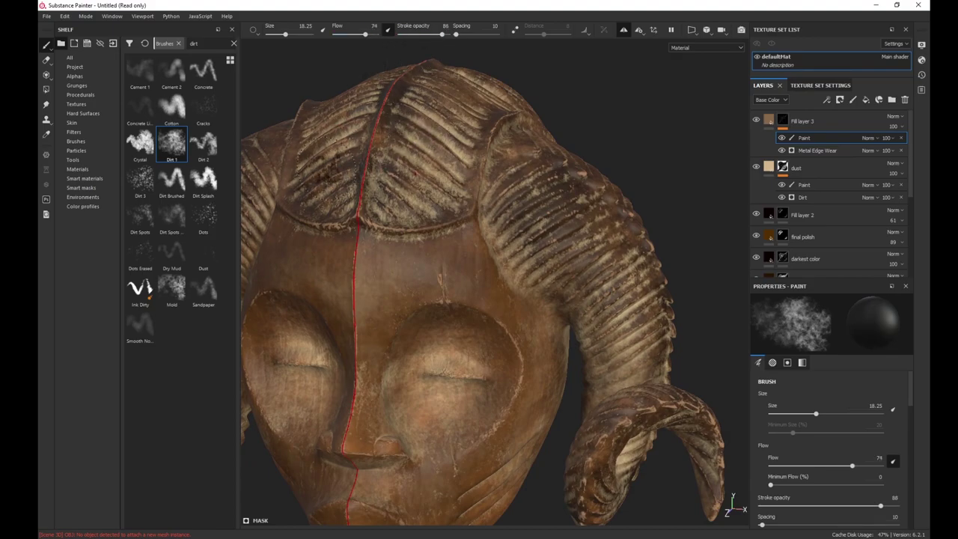
pyautogui.keyDown('alt'); pyautogui.moveTo(629, 465); pyautogui.dragTo(456, 84, button='right'); pyautogui.keyUp('alt')
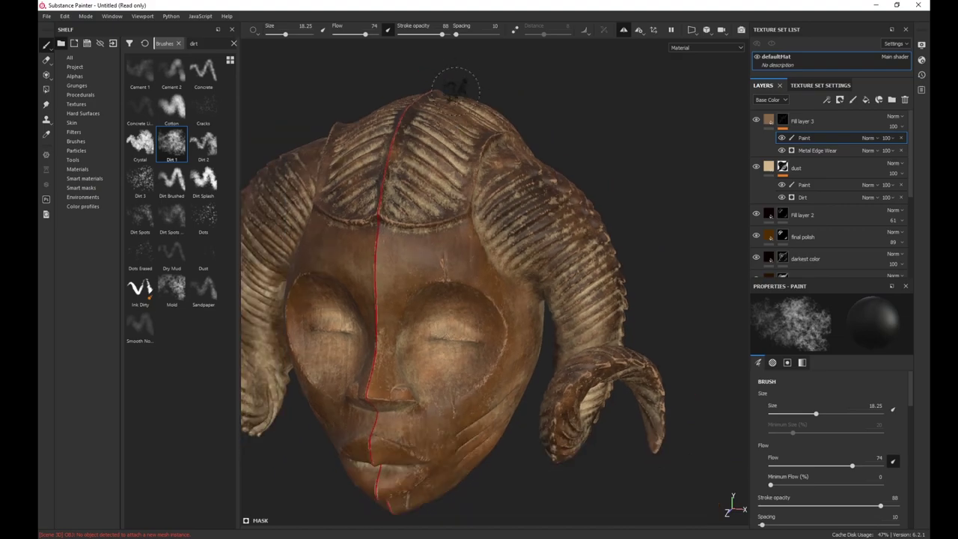
pyautogui.keyDown('alt'); pyautogui.moveTo(370, 211); pyautogui.dragTo(419, 217); pyautogui.keyUp('alt')
pyautogui.keyDown('alt'); pyautogui.moveTo(299, 232); pyautogui.dragTo(430, 241, button='middle'); pyautogui.keyUp('alt')
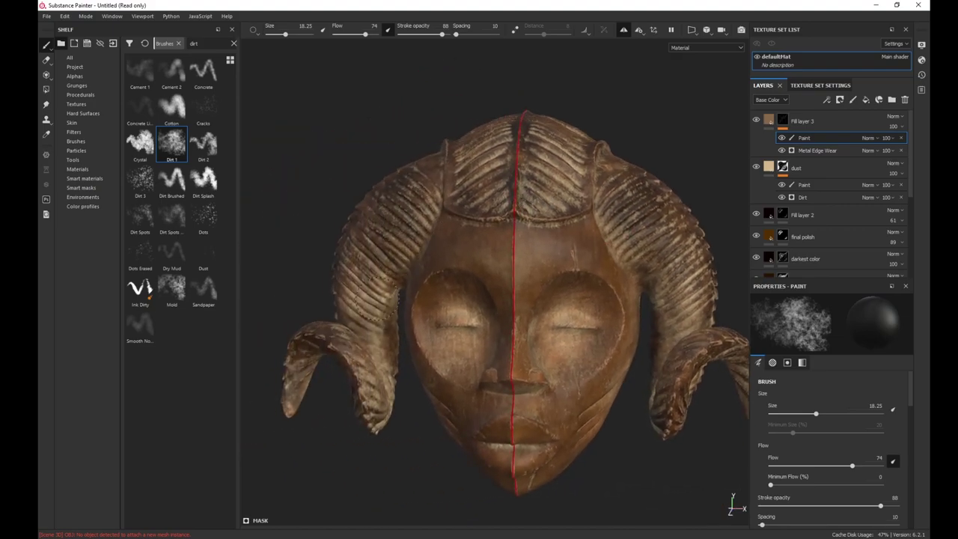
# - Turn to the back of the mask and rotate the environment lighting to illuminate its hollow inside
pyautogui.keyDown('alt'); pyautogui.moveTo(535, 366); pyautogui.dragTo(196, 307); pyautogui.keyUp('alt')
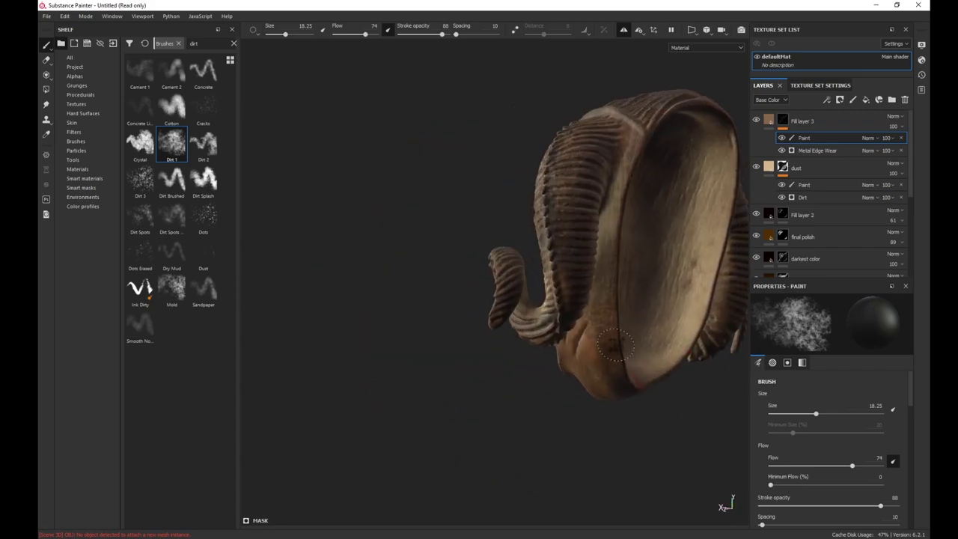
pyautogui.keyDown('alt'); pyautogui.moveTo(643, 337); pyautogui.dragTo(526, 355); pyautogui.keyUp('alt')
pyautogui.keyDown('alt'); pyautogui.moveTo(576, 330); pyautogui.dragTo(464, 361, button='middle'); pyautogui.keyUp('alt')
pyautogui.keyDown('alt'); pyautogui.moveTo(464, 362); pyautogui.dragTo(404, 361); pyautogui.keyUp('alt')
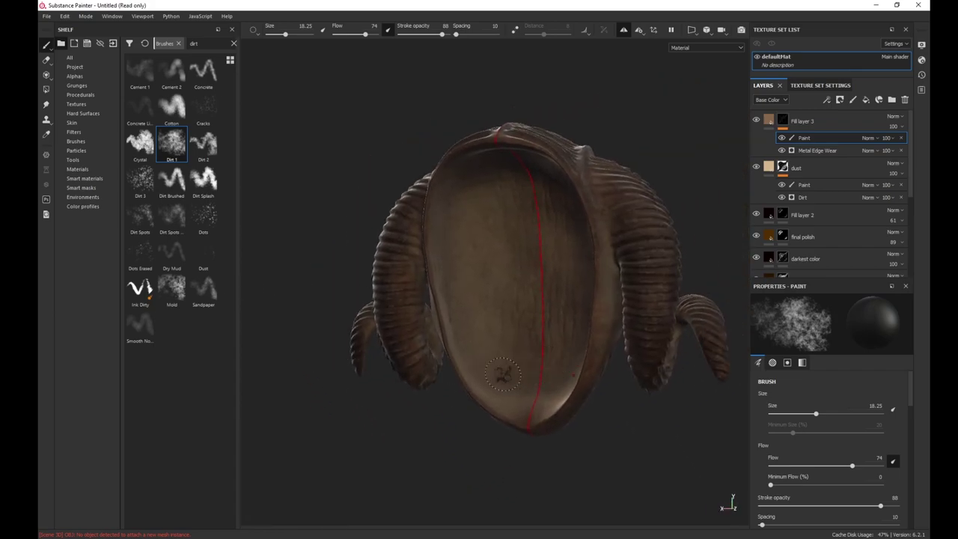
pyautogui.moveTo(499, 375)
pyautogui.keyDown('shift'); pyautogui.mouseDown(button='right')
pyautogui.moveTo(449, 399)
pyautogui.moveTo(473, 400)
pyautogui.mouseUp(button='right'); pyautogui.keyUp('shift')
pyautogui.keyDown('alt'); pyautogui.moveTo(471, 400); pyautogui.dragTo(524, 374); pyautogui.keyUp('alt')
# - Enlarge the brush to 61.99 and paint out dust across the mask's hollow inside on the dust layer's paint effect
pyautogui.click(804, 184)
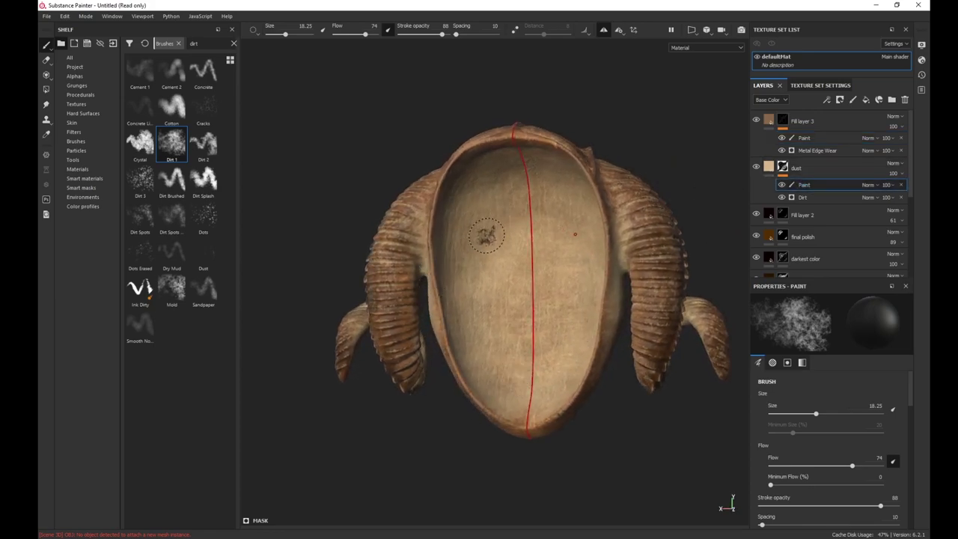
pyautogui.press(']')
pyautogui.keyDown('ctrl'); pyautogui.moveTo(494, 235); pyautogui.dragTo(529, 235, button='right'); pyautogui.keyUp('ctrl')
pyautogui.moveTo(518, 258)
pyautogui.mouseDown()
pyautogui.moveTo(529, 242)
pyautogui.moveTo(535, 248)
pyautogui.moveTo(512, 191)
pyautogui.mouseUp()
pyautogui.hotkey('ctrl', 'z')
pyautogui.click(544, 355)
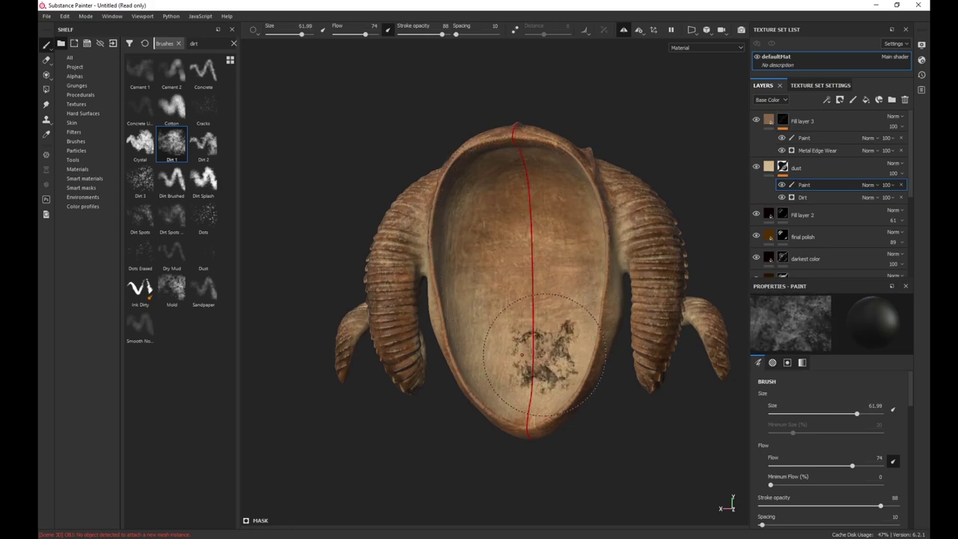
pyautogui.hotkey('ctrl', 'z')
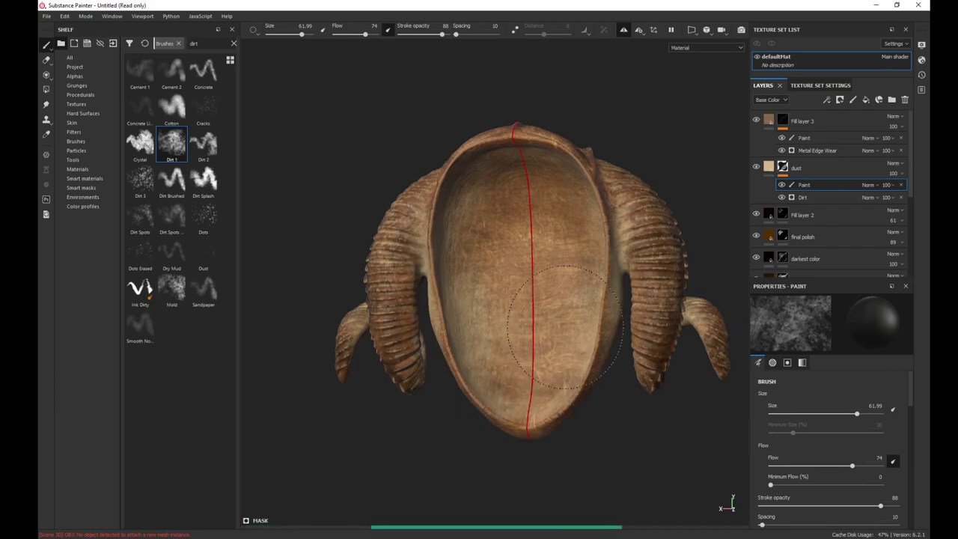
pyautogui.click(537, 391)
pyautogui.hotkey('ctrl', 'z')
pyautogui.keyDown('alt'); pyautogui.moveTo(591, 440); pyautogui.dragTo(590, 435); pyautogui.keyUp('alt')
pyautogui.keyDown('alt'); pyautogui.moveTo(645, 445); pyautogui.dragTo(666, 337); pyautogui.keyUp('alt')
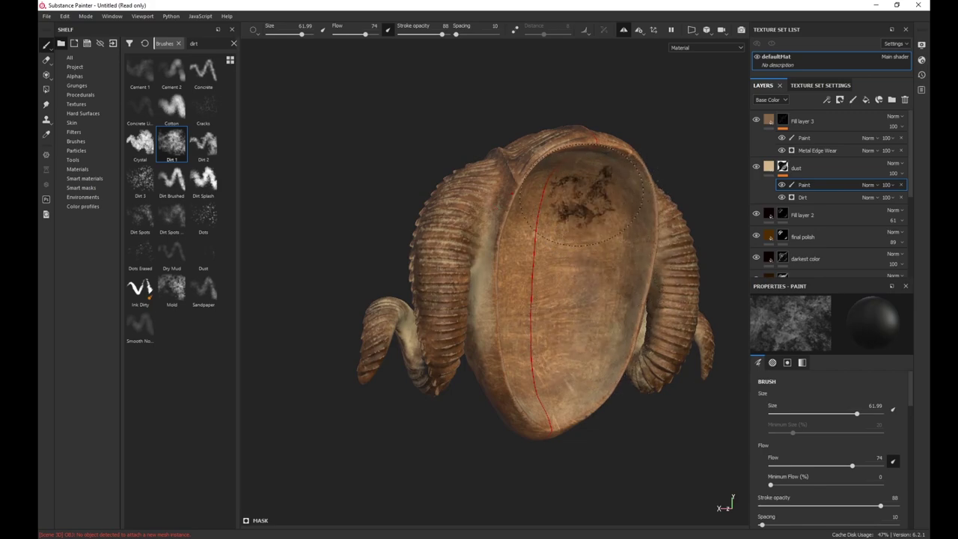
pyautogui.moveTo(625, 409)
pyautogui.keyDown('alt'); pyautogui.mouseDown(button='right')
pyautogui.moveTo(588, 336)
pyautogui.moveTo(572, 338)
pyautogui.mouseUp(button='right'); pyautogui.keyUp('alt')
pyautogui.keyDown('alt'); pyautogui.moveTo(664, 339); pyautogui.dragTo(653, 200); pyautogui.keyUp('alt')
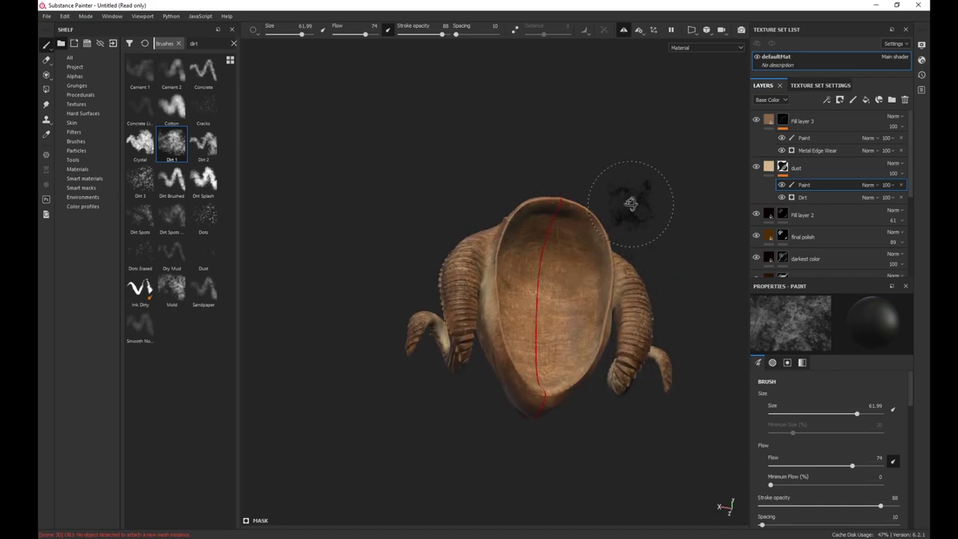
# - Undo the last dust brush stroke, and return to a close front view of the mask with the environment lighting rotated onto the face
pyautogui.moveTo(709, 318)
pyautogui.keyDown('alt'); pyautogui.mouseDown()
pyautogui.moveTo(684, 384)
pyautogui.moveTo(576, 478)
pyautogui.moveTo(669, 412)
pyautogui.moveTo(654, 370)
pyautogui.mouseUp(); pyautogui.keyUp('alt')
pyautogui.hotkey('ctrl', 'z')
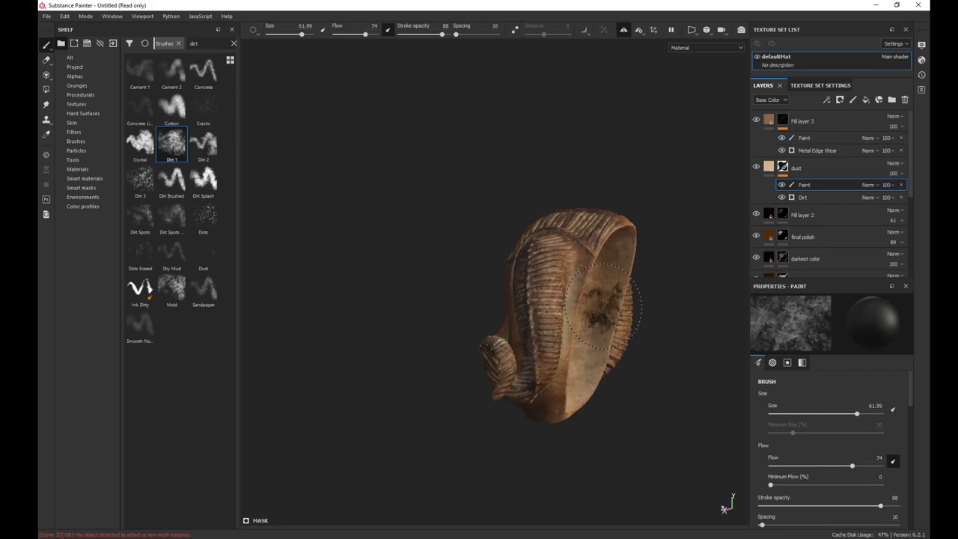
pyautogui.keyDown('alt'); pyautogui.moveTo(716, 431); pyautogui.dragTo(715, 430); pyautogui.keyUp('alt')
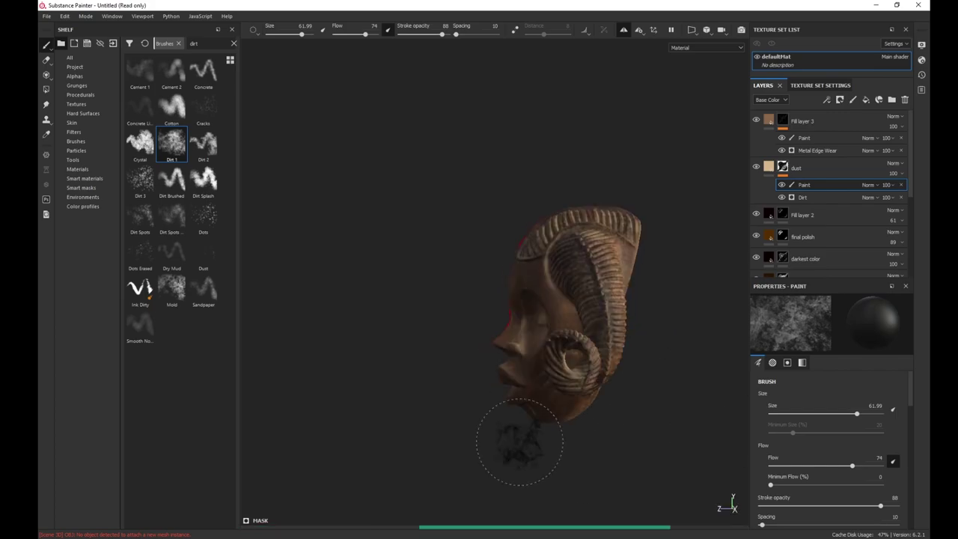
pyautogui.keyDown('alt'); pyautogui.moveTo(512, 449); pyautogui.dragTo(690, 447); pyautogui.keyUp('alt')
pyautogui.keyDown('shift'); pyautogui.moveTo(690, 447); pyautogui.dragTo(654, 439, button='right'); pyautogui.keyUp('shift')
pyautogui.keyDown('alt'); pyautogui.moveTo(654, 434); pyautogui.dragTo(541, 381, button='middle'); pyautogui.keyUp('alt')
pyautogui.keyDown('alt'); pyautogui.moveTo(577, 315); pyautogui.dragTo(577, 318, button='right'); pyautogui.keyUp('alt')
pyautogui.scroll(6, 545, 396)
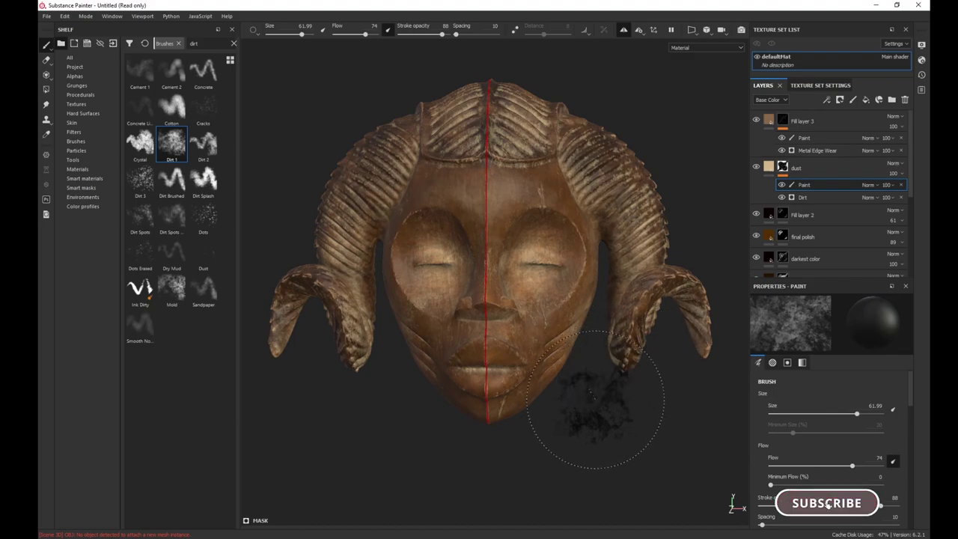
# - Bring the reference board over the viewport and compare the horned mask photo's wood tones and wear with the textured mask
pyautogui.moveTo(927, 294)
pyautogui.mouseDown(button='right')
pyautogui.moveTo(681, 281)
pyautogui.moveTo(660, 293)
pyautogui.mouseUp(button='right')
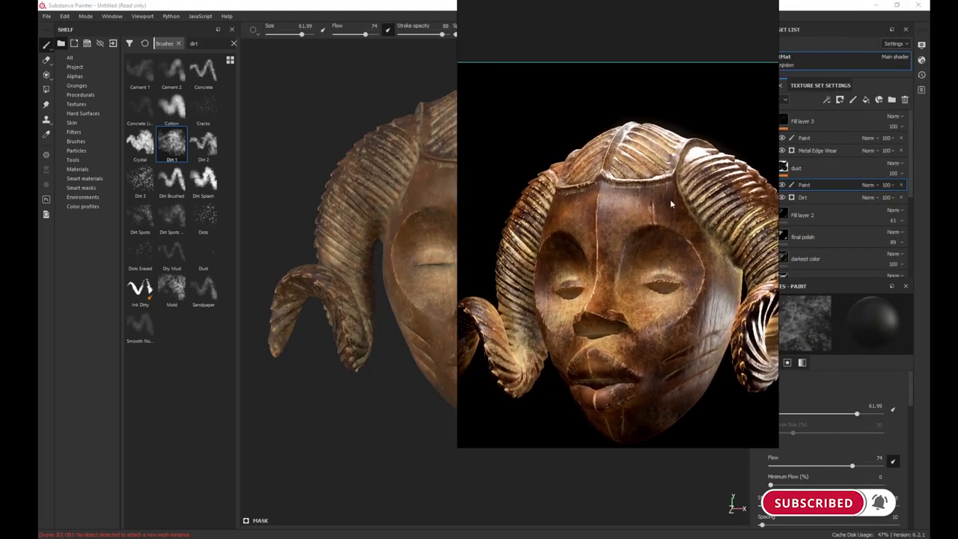
pyautogui.scroll(-2, 604, 255)
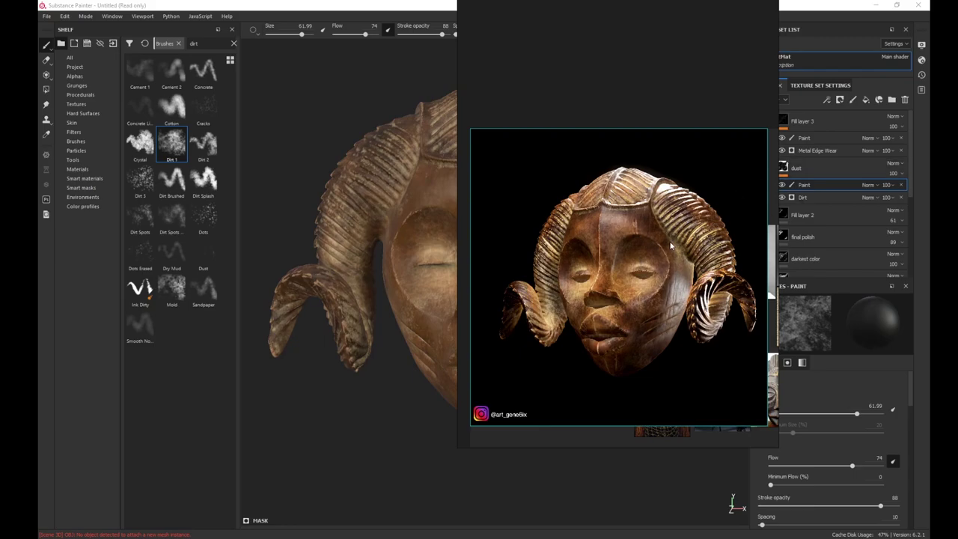
pyautogui.moveTo(629, 191); pyautogui.dragTo(651, 250, button='right')
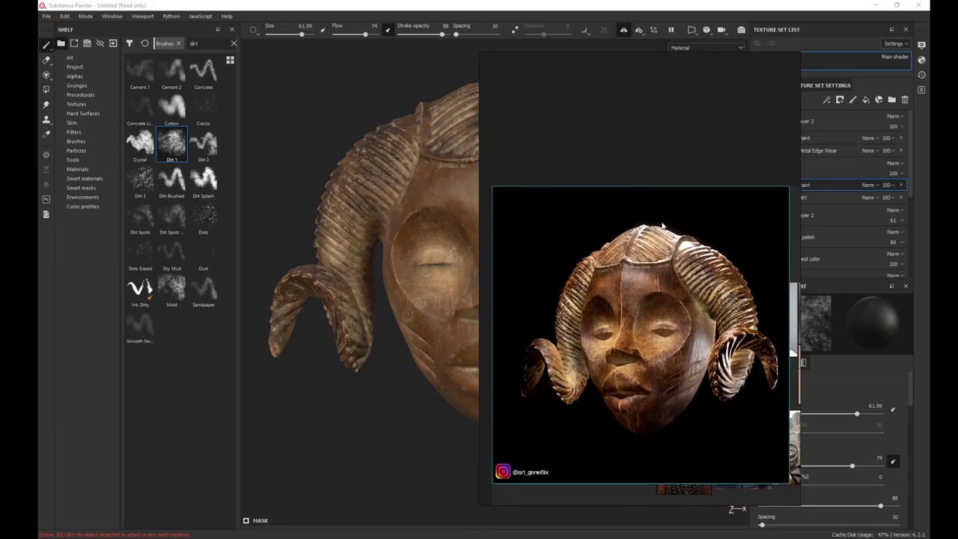
pyautogui.moveTo(662, 236); pyautogui.dragTo(675, 193, button='middle')
pyautogui.moveTo(669, 204); pyautogui.dragTo(957, 159, button='right')
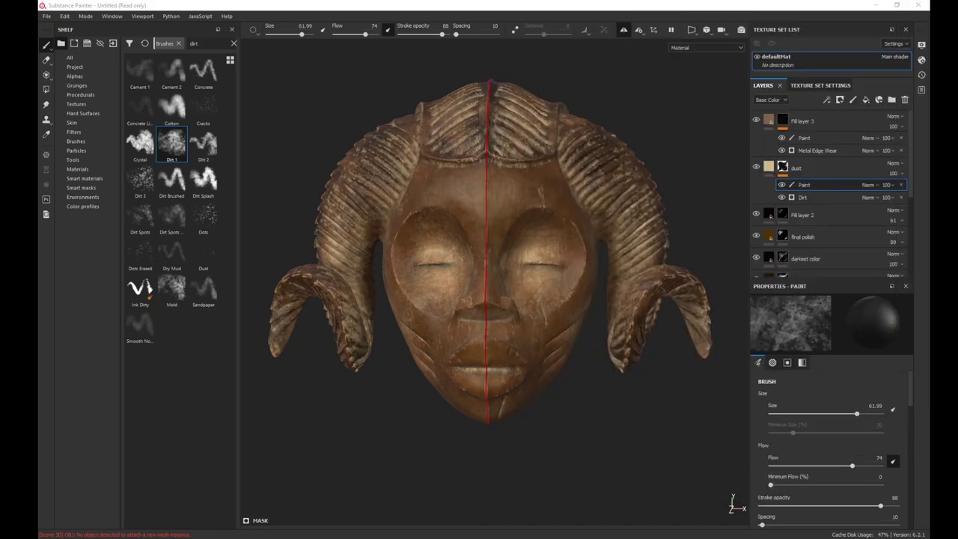